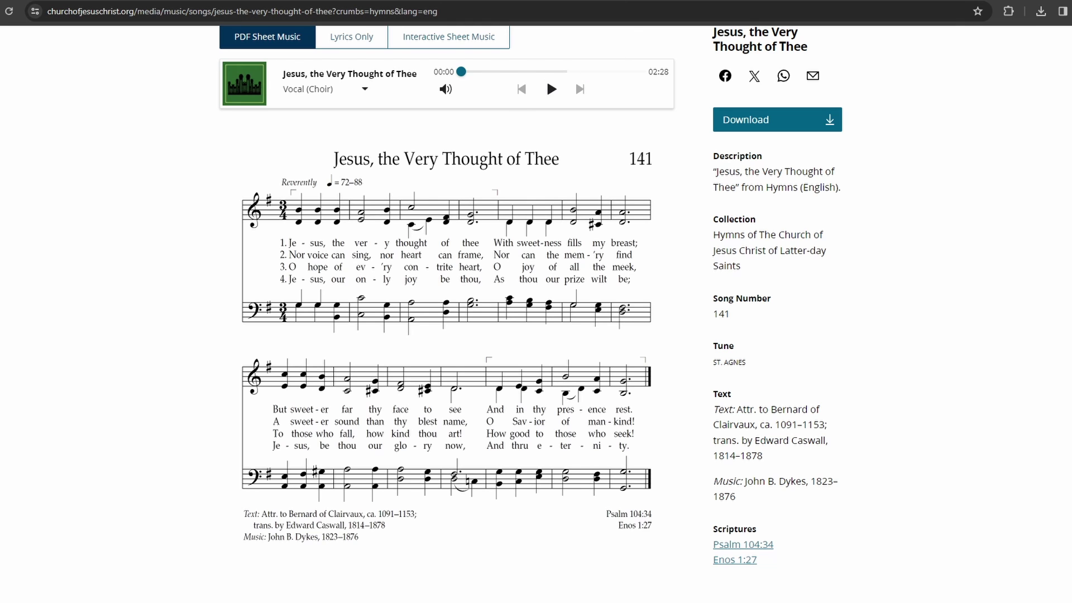
# - Download the MIDI file of "Jesus, the Very Thought of Thee" from its Timeless Truths page
pyautogui.click(602, 1)
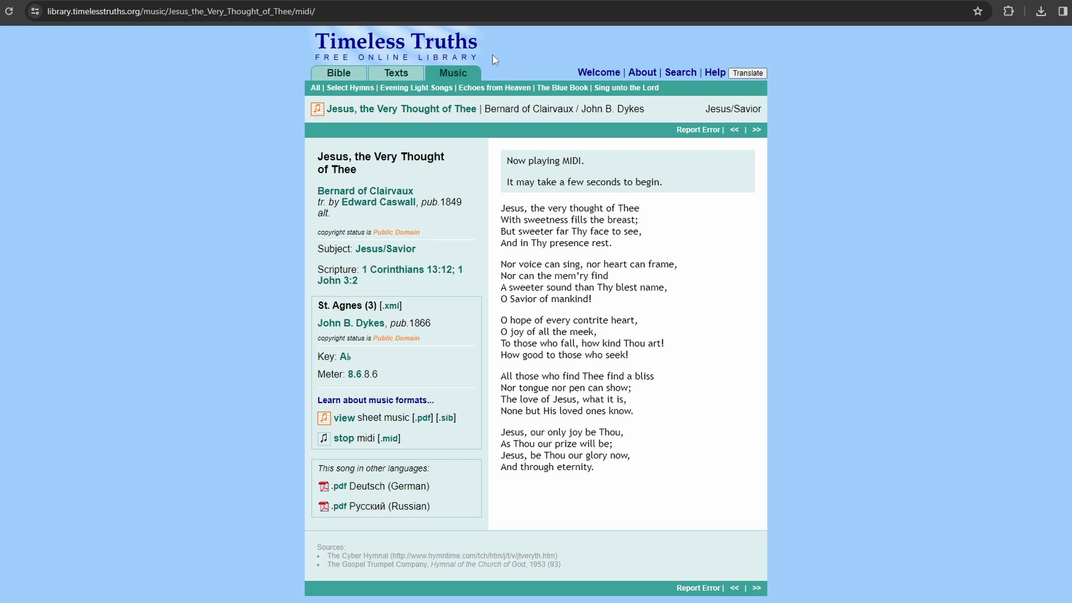
pyautogui.click(391, 441)
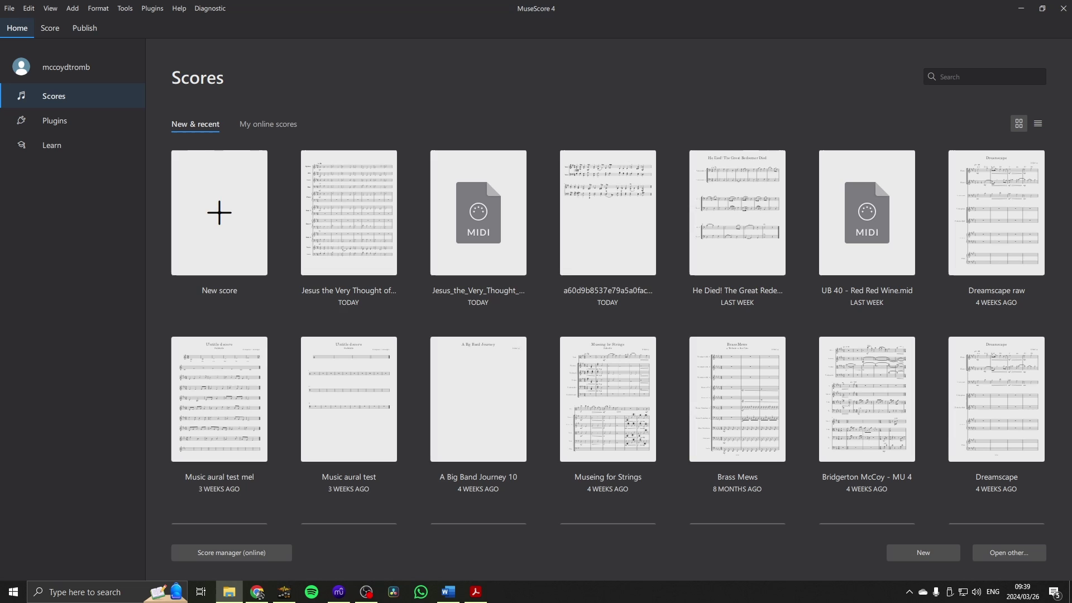
# - Import the Jesus_the_Very_Thought_of_Thee MIDI file from the Easter folder in File Explorer into MuseScore
pyautogui.hotkey('alt', 'Tab')
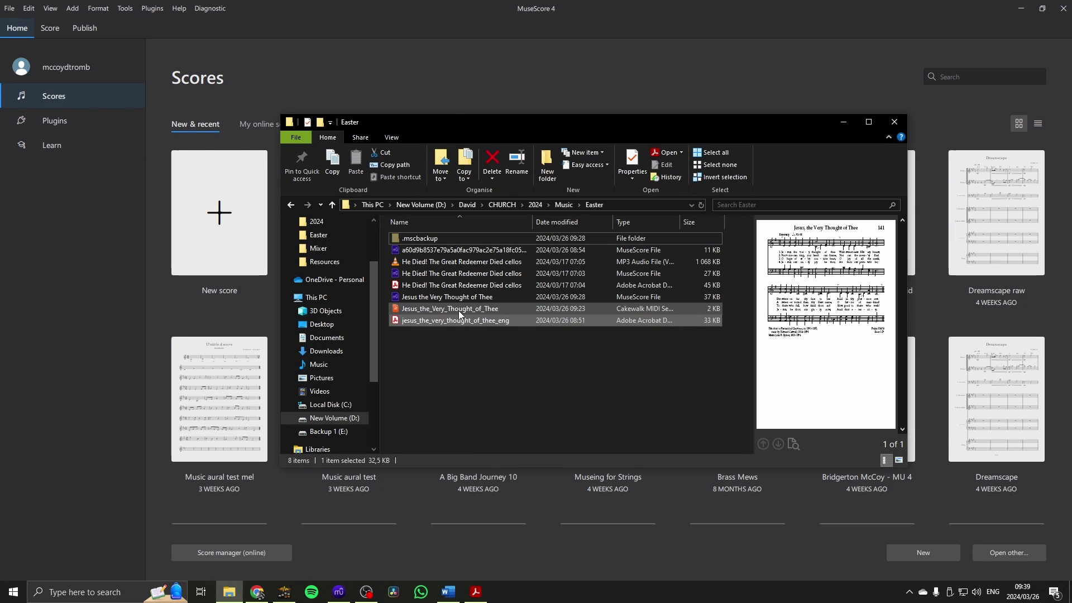
pyautogui.click(458, 311)
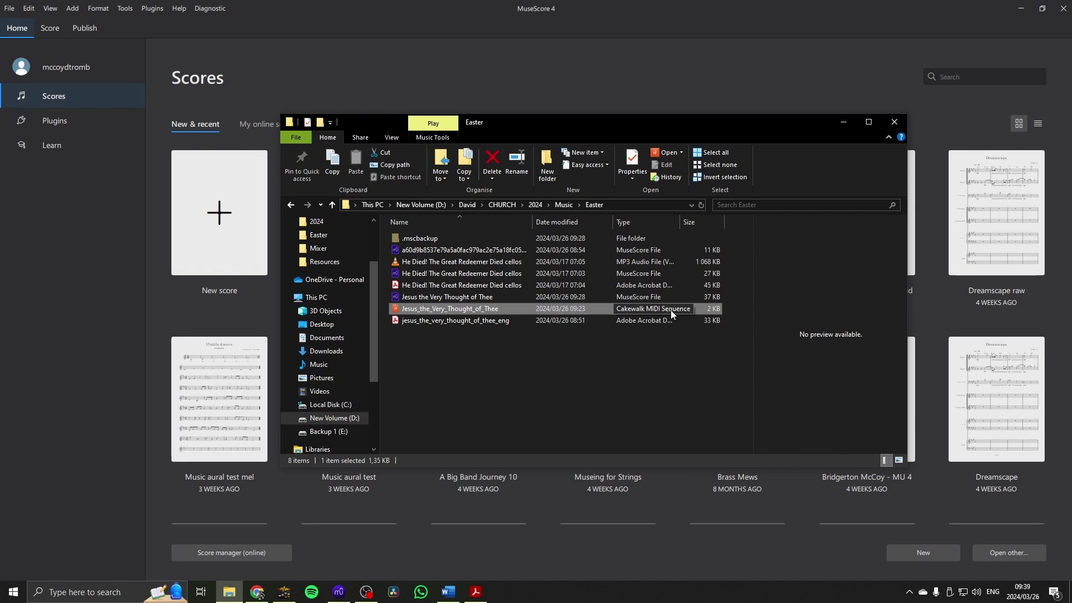
pyautogui.moveTo(451, 309); pyautogui.dragTo(226, 298)
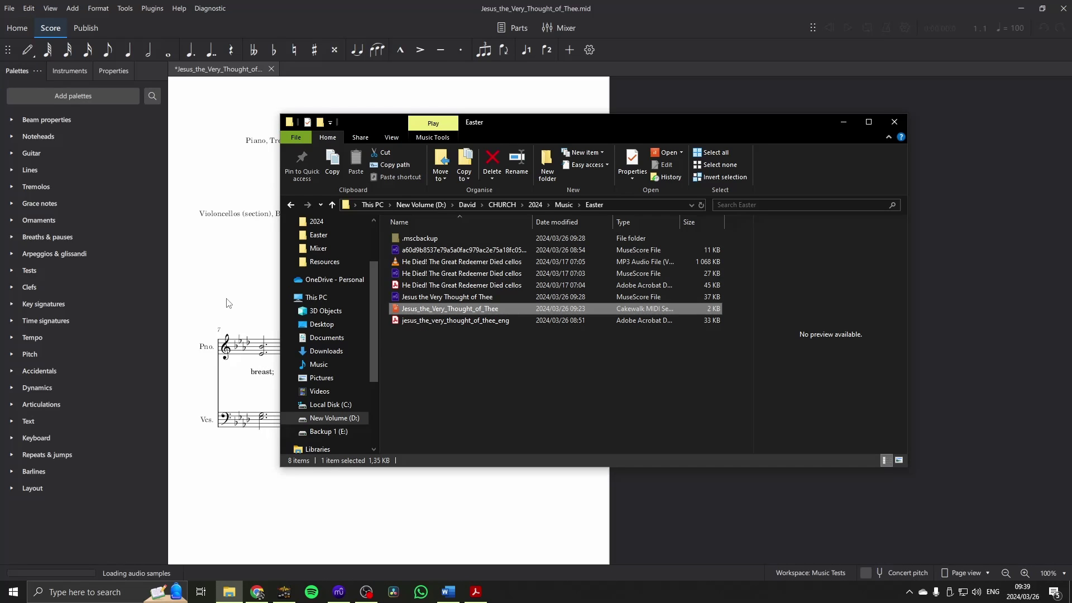
pyautogui.click(228, 304)
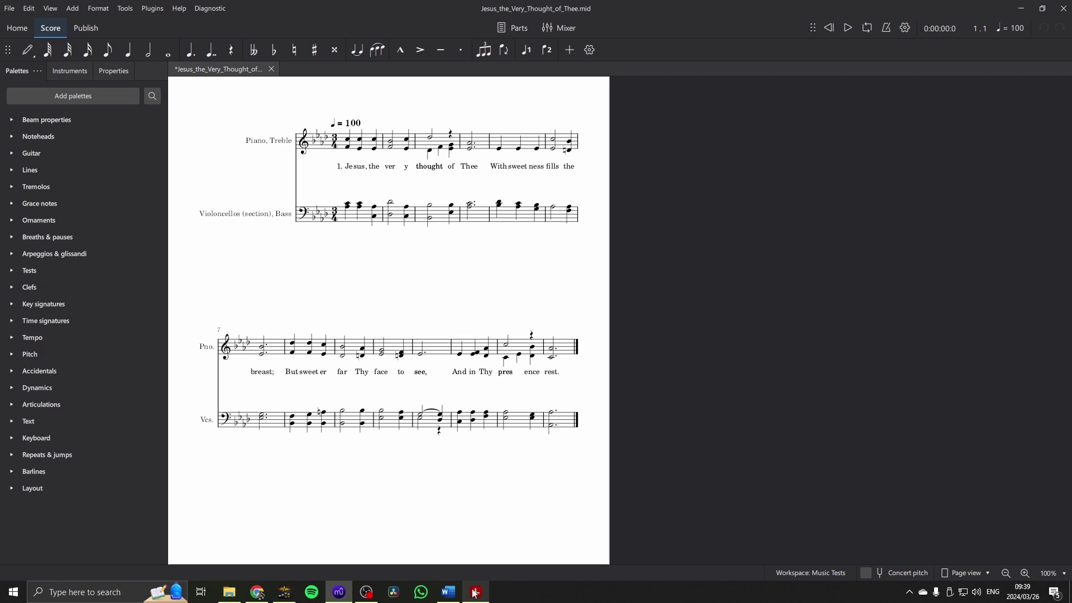
# - Compare the imported MIDI score with the hymn's PDF sheet music in Chrome, ending by closing the PDF
pyautogui.click(258, 593)
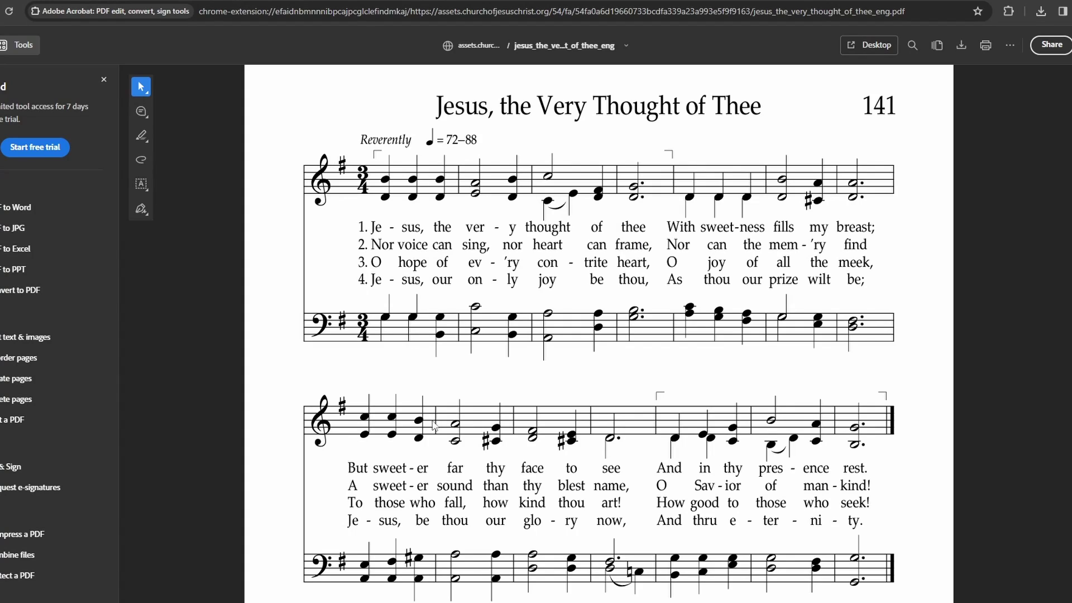
pyautogui.click(339, 592)
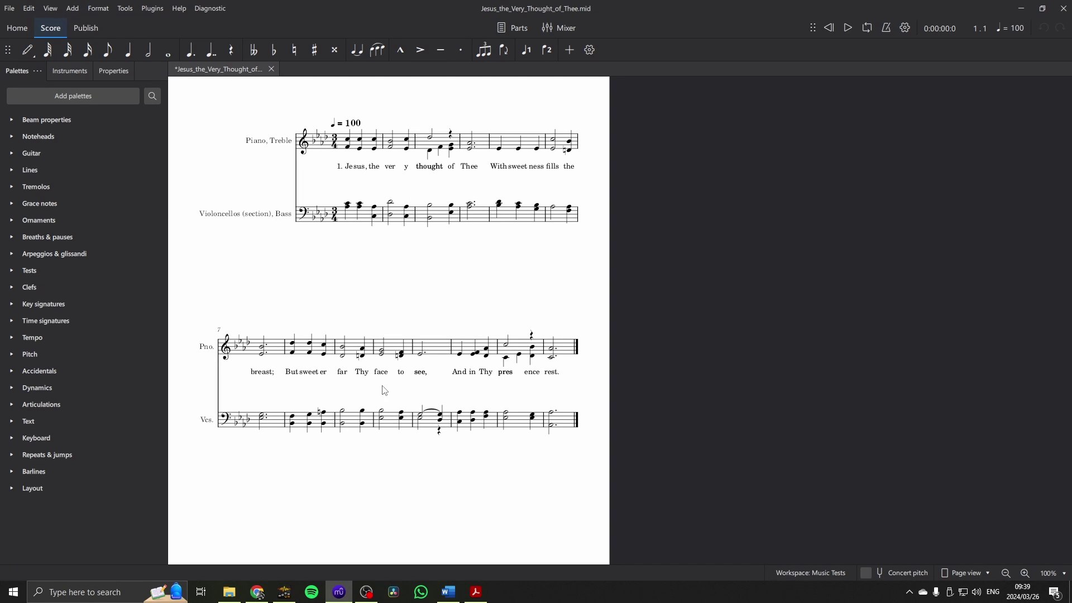
pyautogui.click(258, 592)
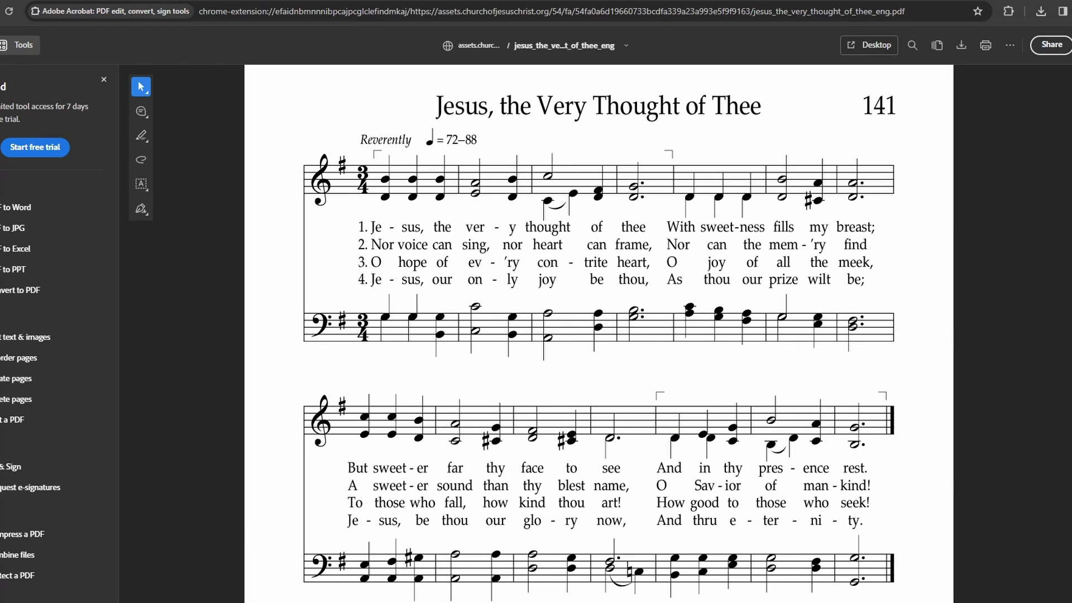
pyautogui.hotkey('ctrl', 'w')
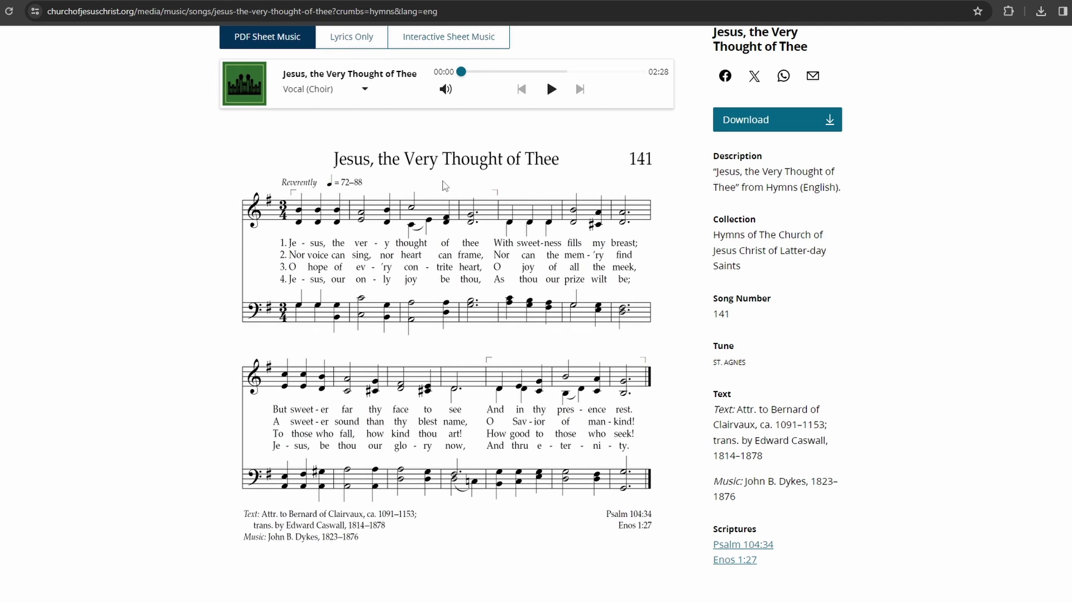
# - Open the hymn's Sheet Music PDF from its download options on the church website and download the file
pyautogui.click(826, 120)
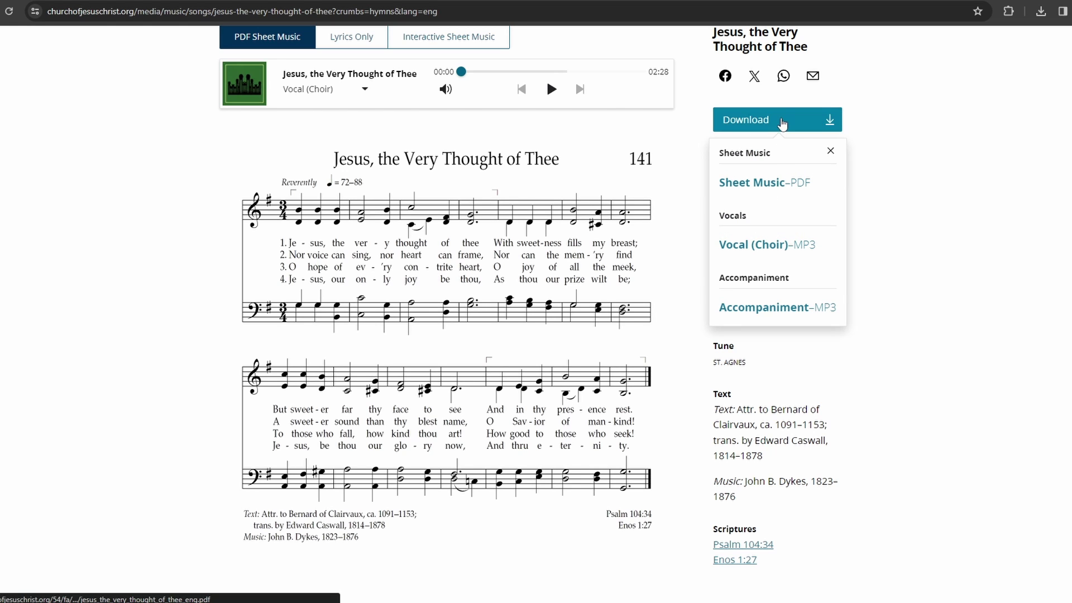
pyautogui.click(692, 158)
pyautogui.scroll(3, 692, 157)
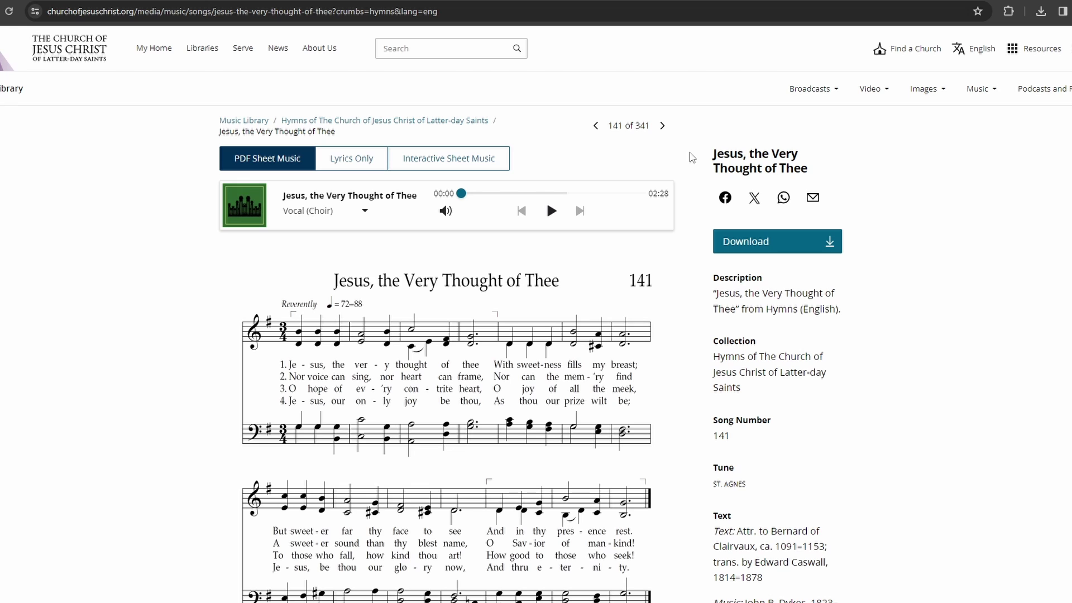
pyautogui.click(816, 250)
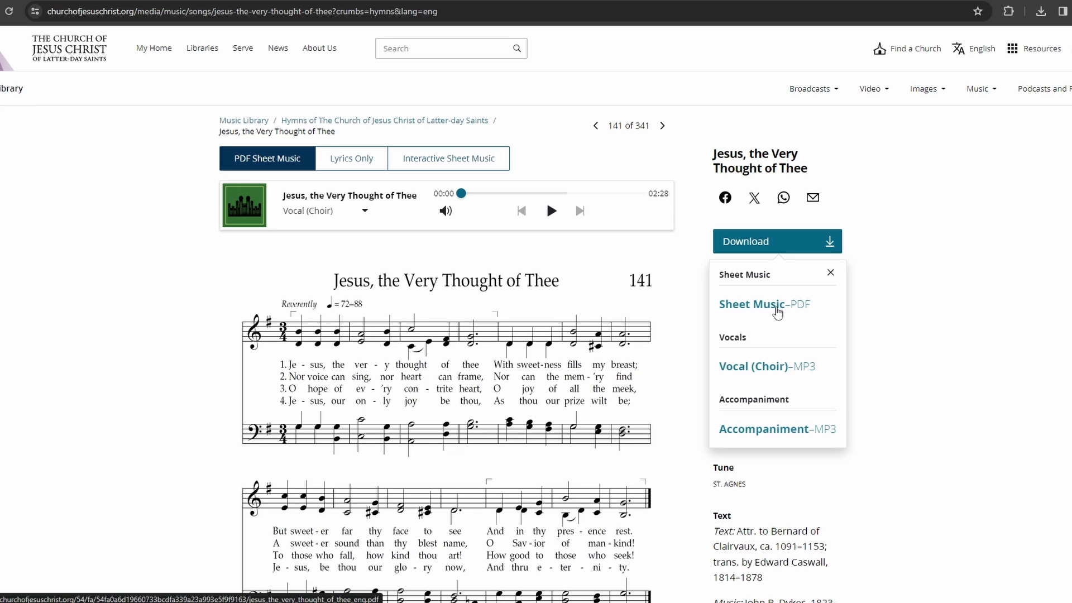
pyautogui.click(767, 308)
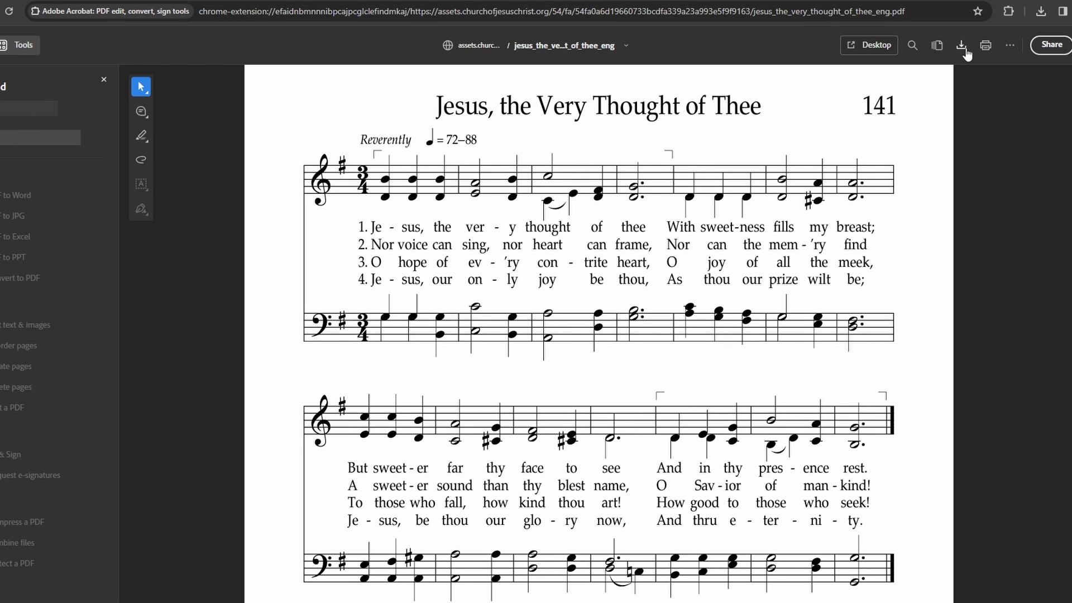
pyautogui.click(964, 49)
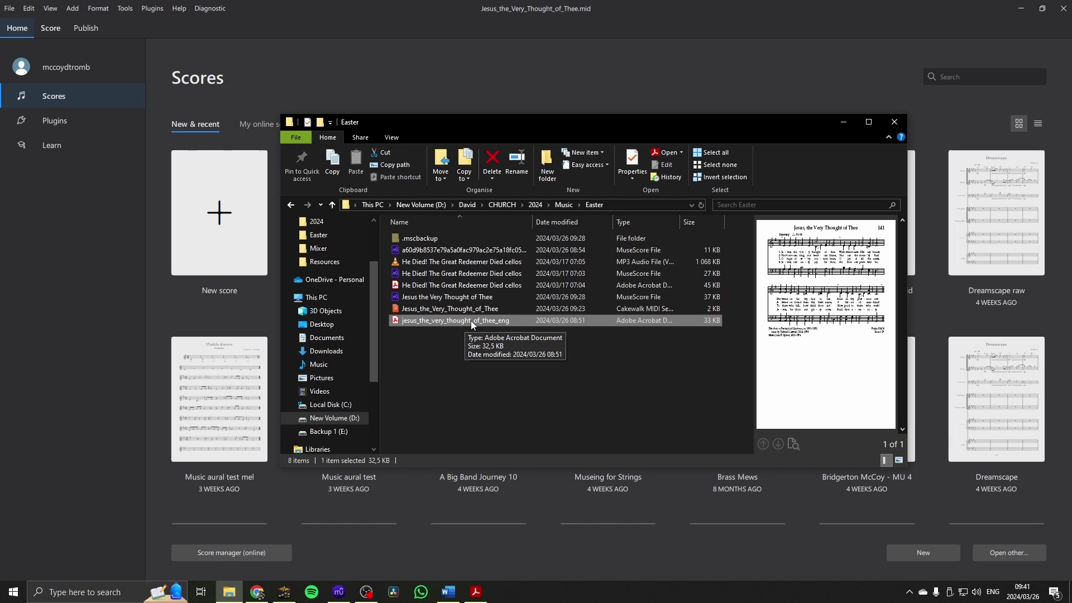
# - Switch to MuseScore and start a PDF import to open the online conversion page
pyautogui.click(10, 11)
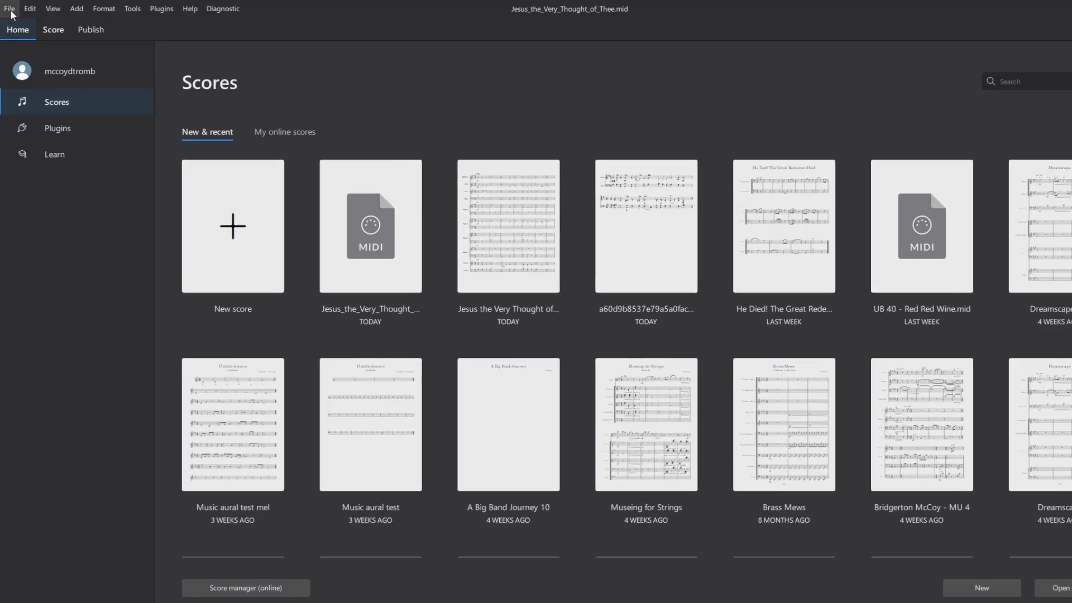
pyautogui.click(10, 12)
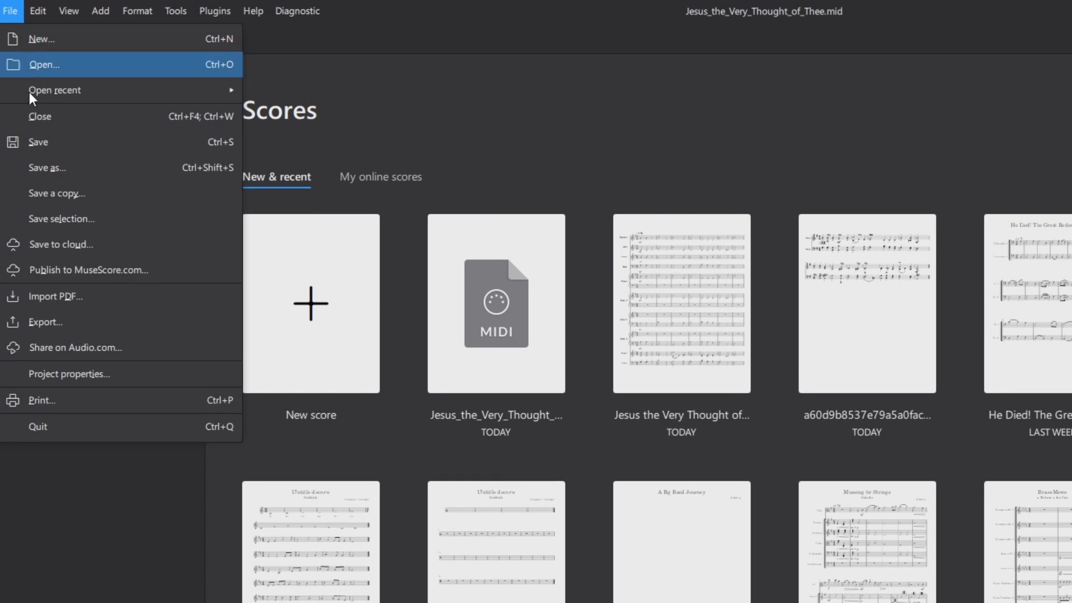
pyautogui.click(79, 300)
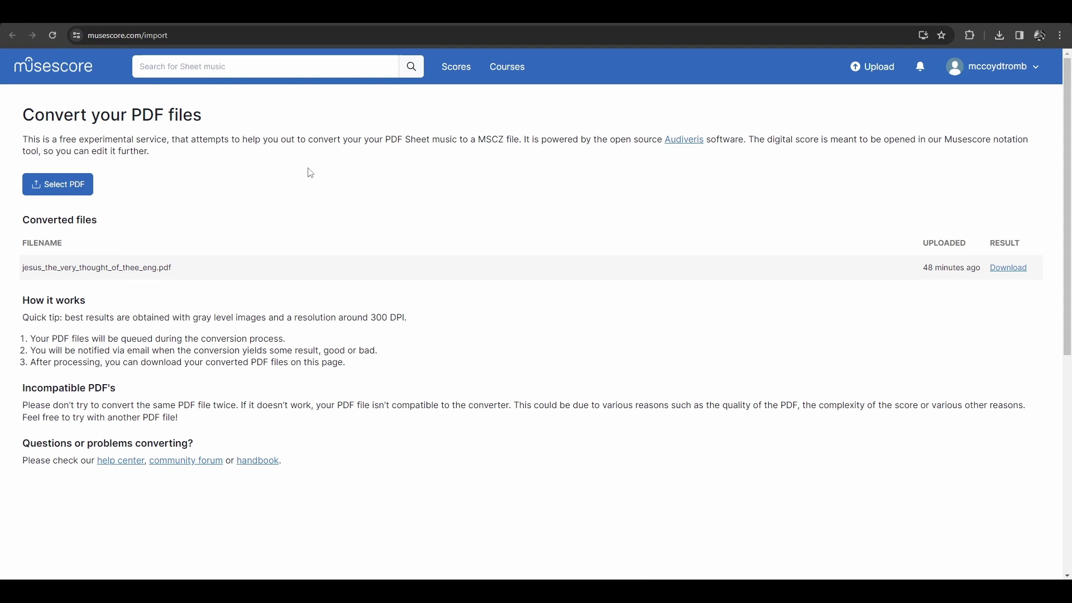
# - Upload jesus_the_very_thought_of_thee_eng from the Easter folder to the PDF converter
pyautogui.click(81, 190)
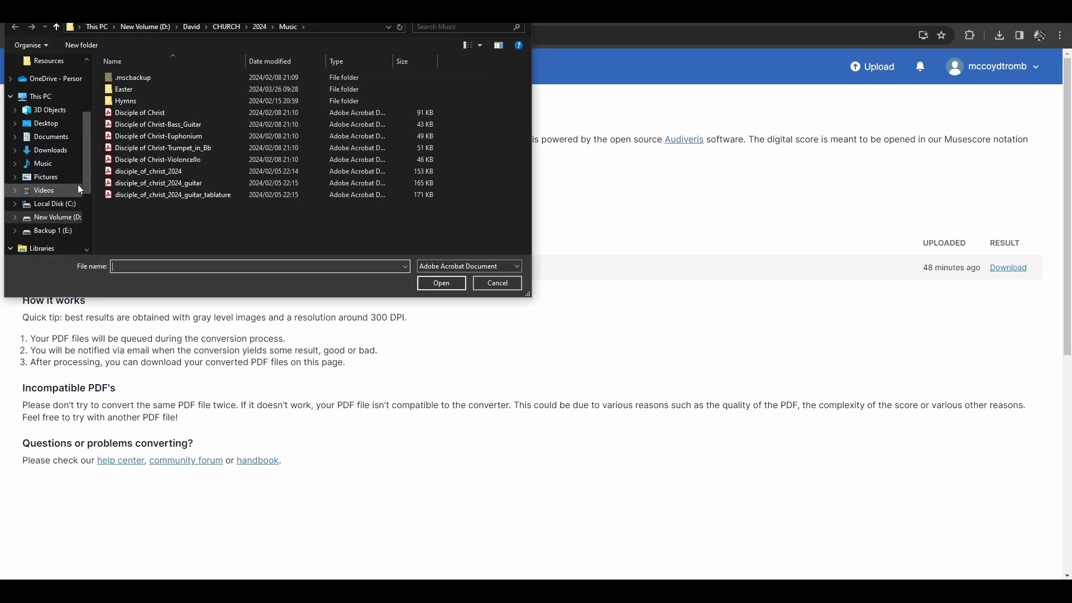
pyautogui.doubleClick(137, 89)
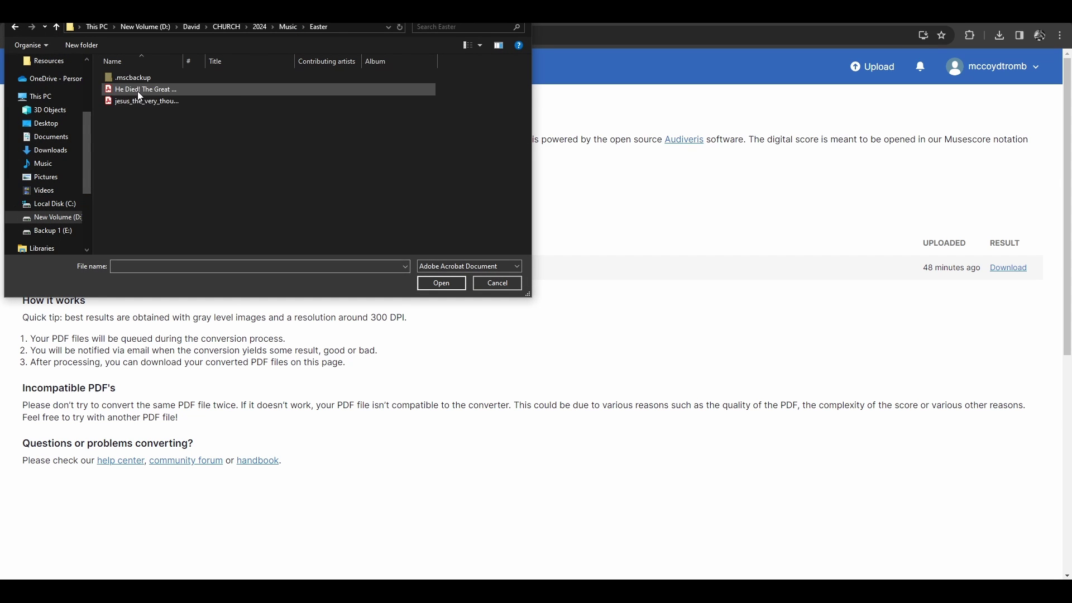
pyautogui.doubleClick(186, 59)
pyautogui.click(189, 103)
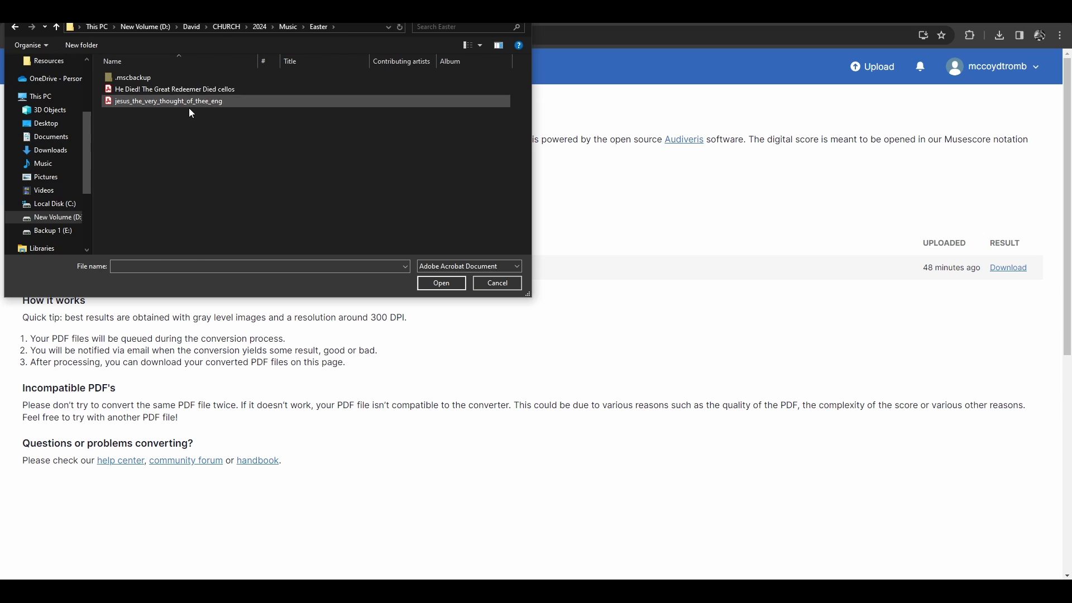
pyautogui.click(450, 285)
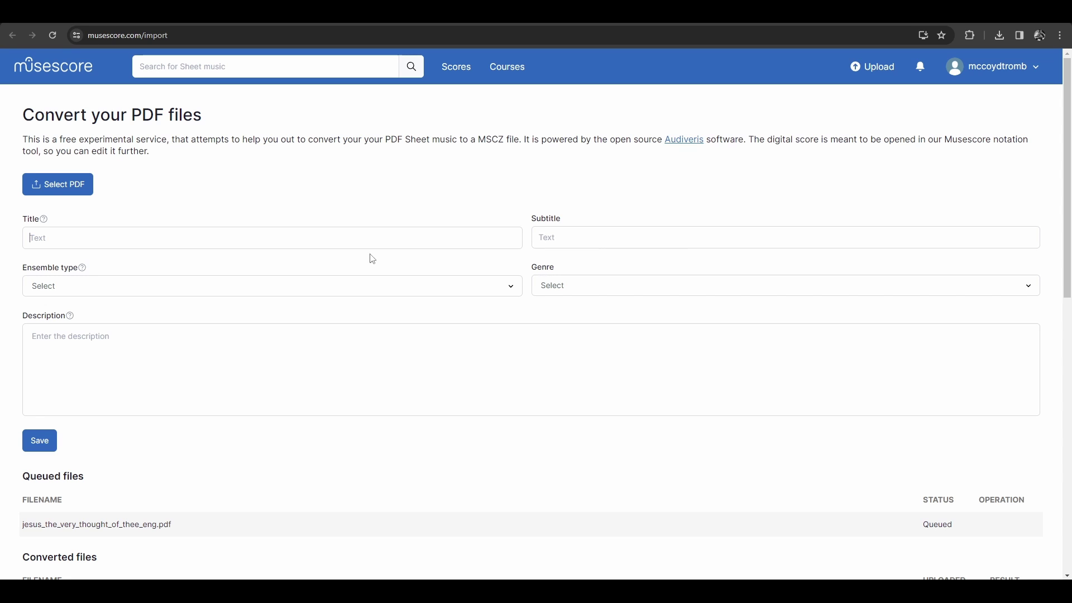
# - Set the uploaded score's genre to Religious Music and its ensemble type to SATB, and save the details
pyautogui.click(631, 286)
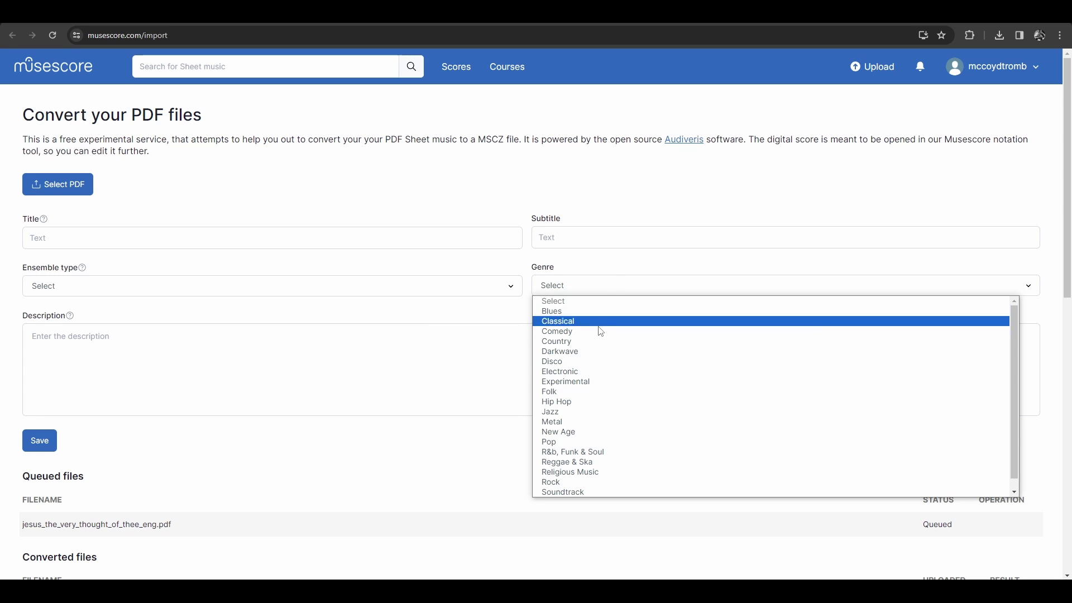
pyautogui.click(599, 472)
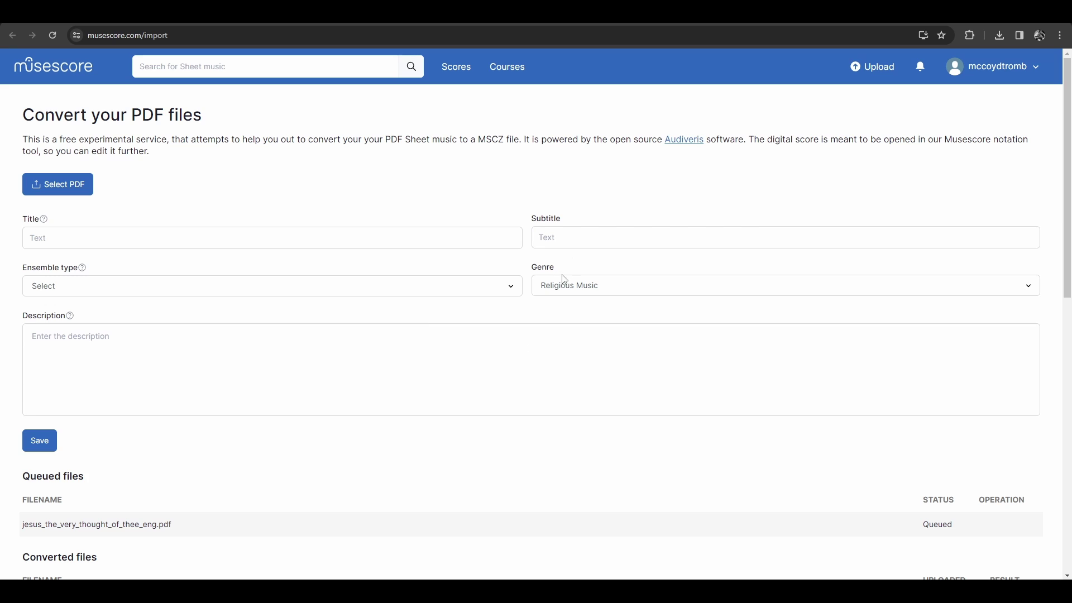
pyautogui.click(500, 286)
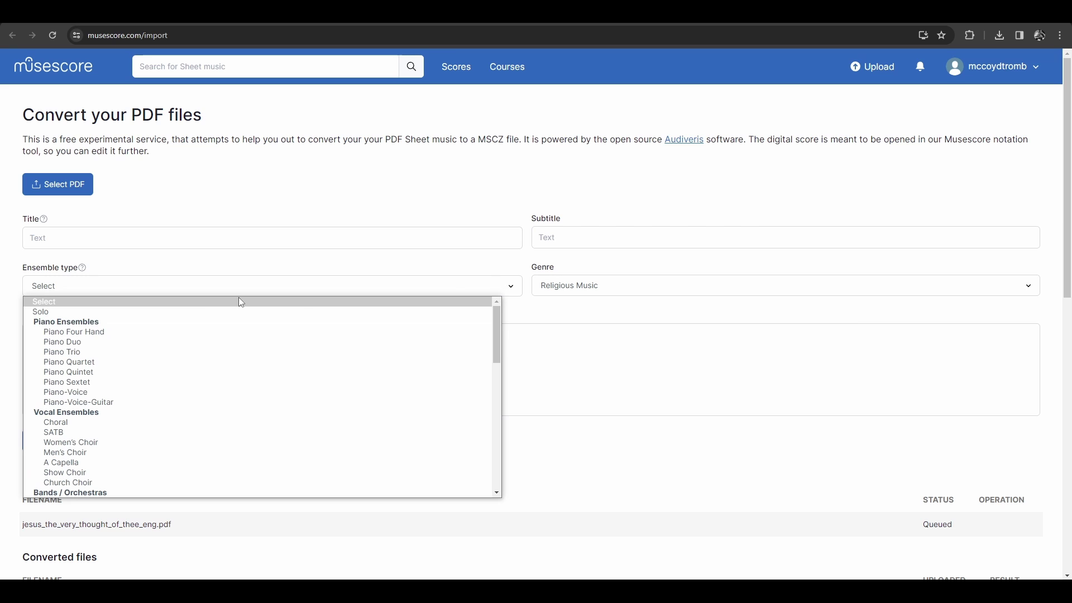
pyautogui.click(110, 432)
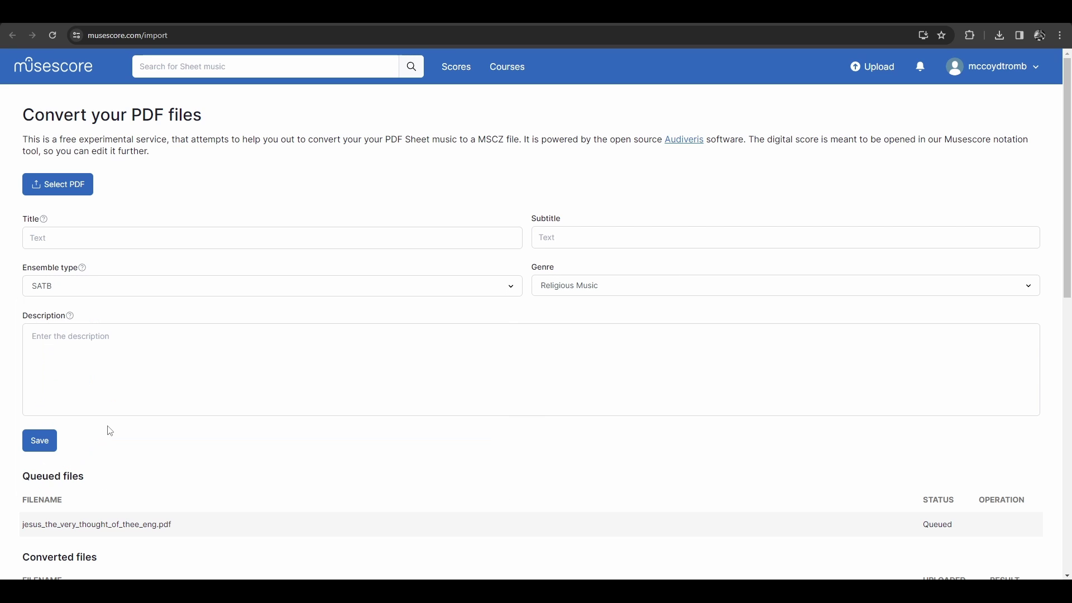
pyautogui.click(46, 450)
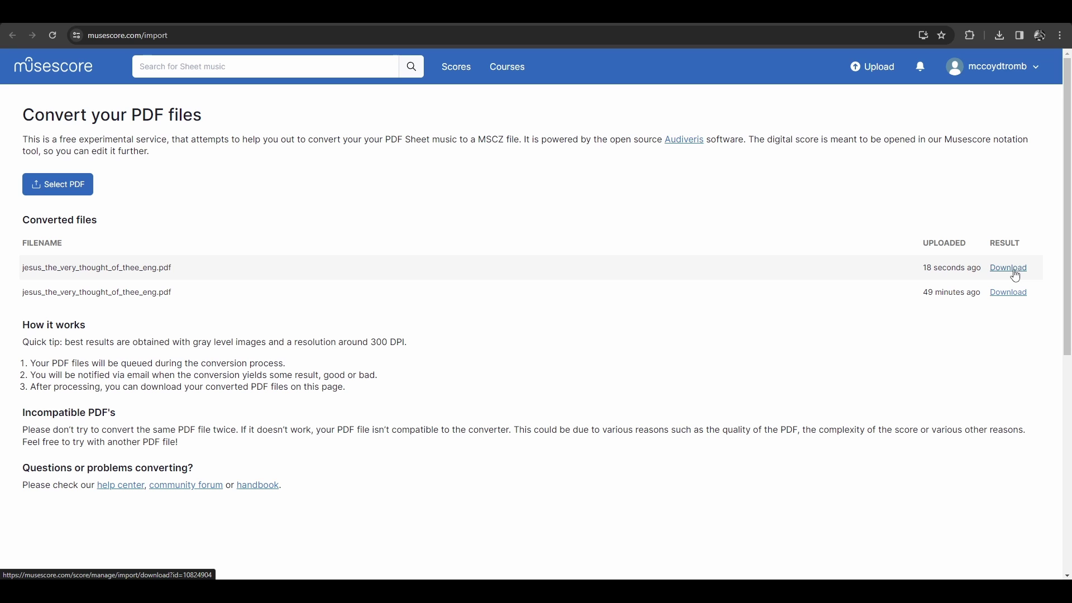
# - Open the converted MuseScore file beginning with a60d9b8537 from the Easter folder, accepting the Leland and Edwin font improvements
pyautogui.hotkey('alt', 'Tab')
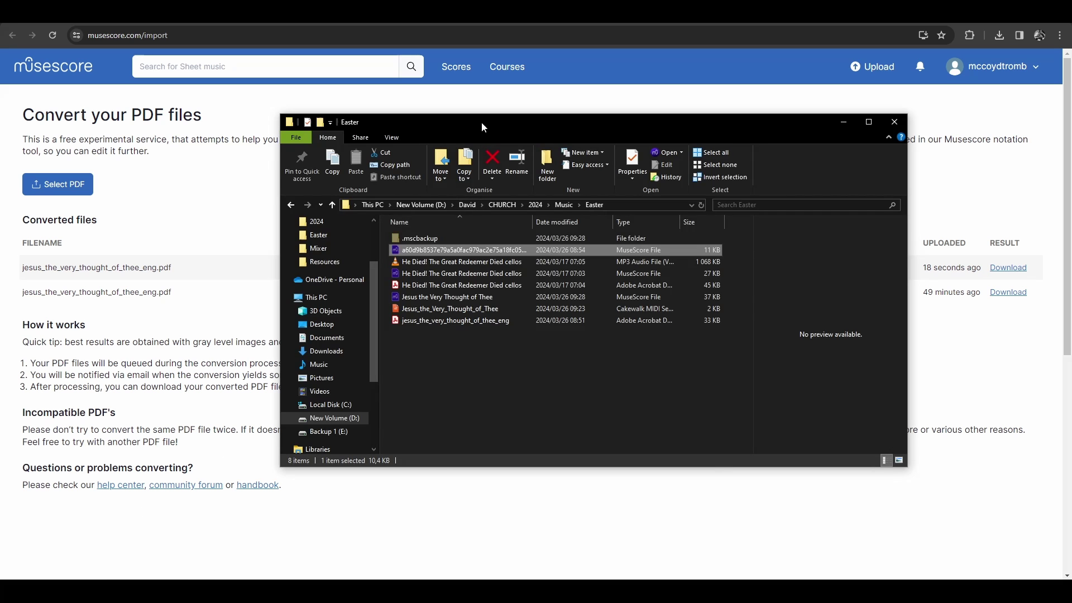
pyautogui.doubleClick(446, 255)
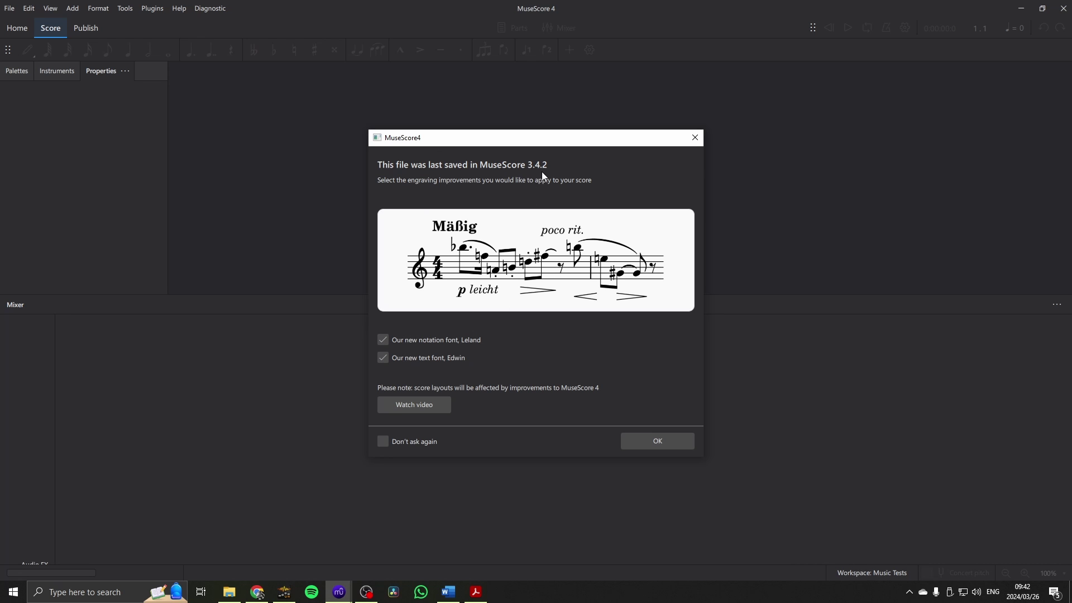
pyautogui.click(660, 445)
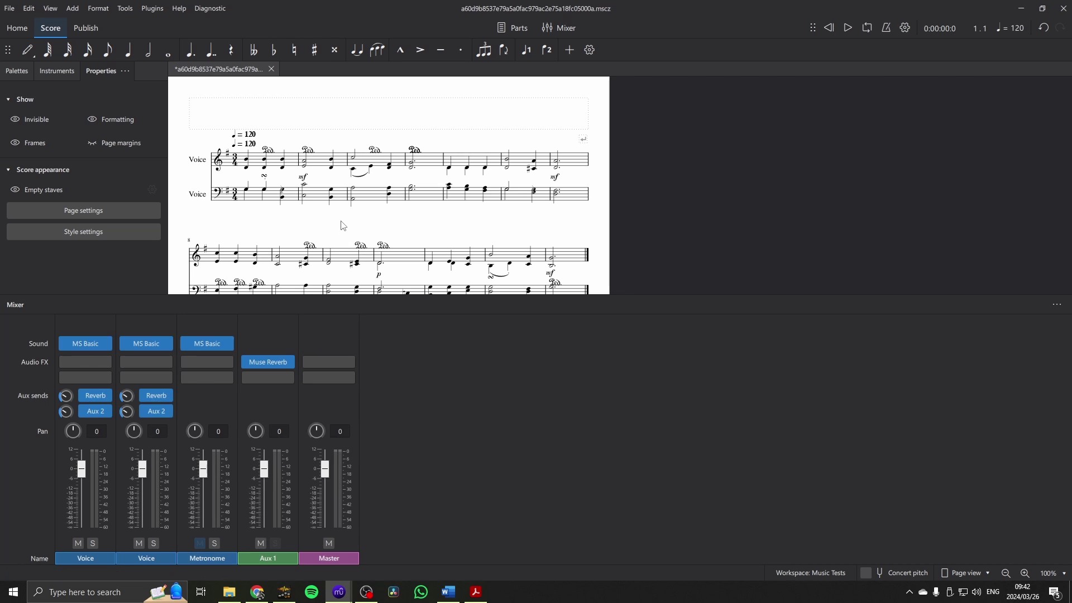
# - Compare the notes and markings of the converted score in MuseScore with the original hymn PDF in Chrome
pyautogui.scroll(4, 398, 212)
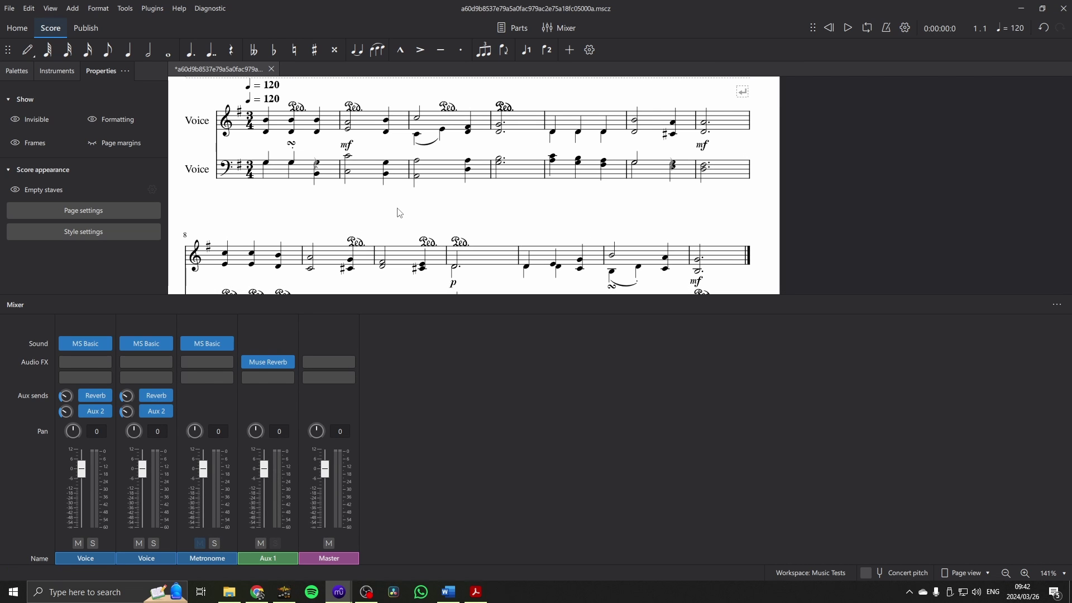
pyautogui.moveTo(434, 201); pyautogui.dragTo(471, 190)
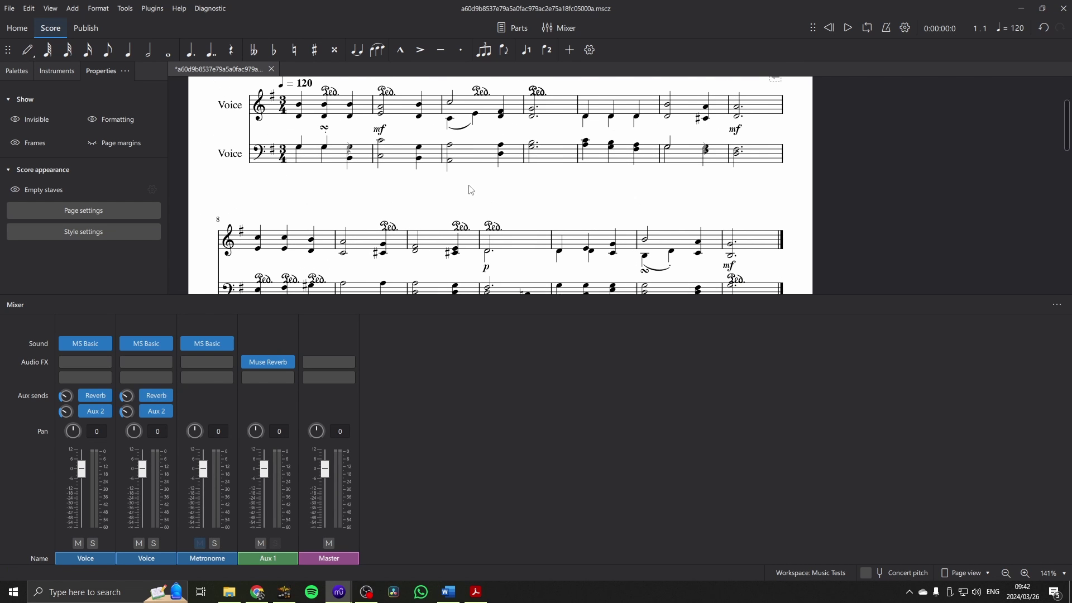
pyautogui.click(256, 592)
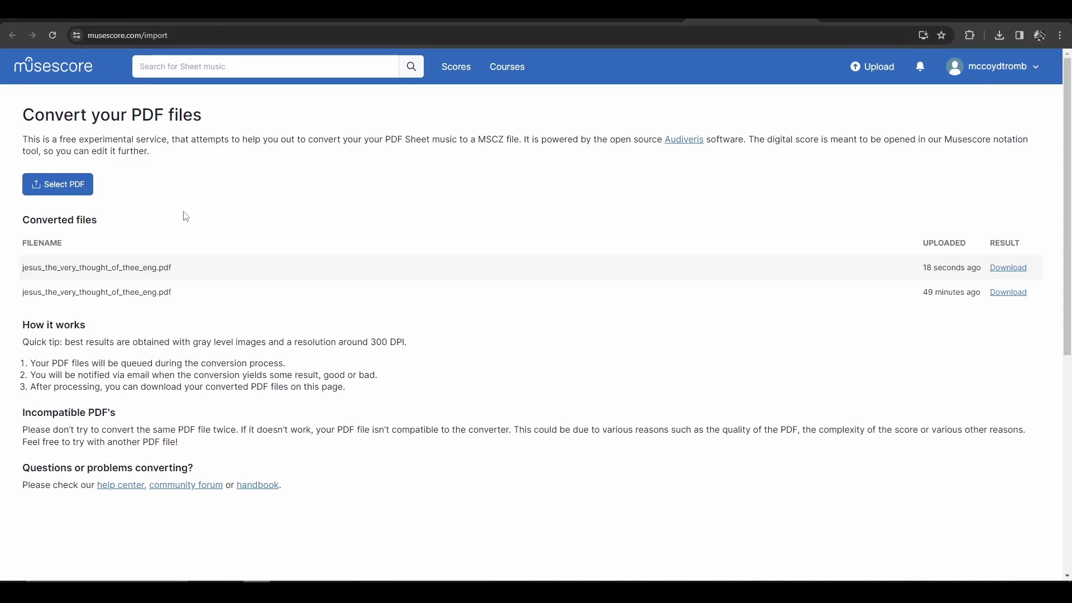
pyautogui.hotkey('ctrl', 'shift', 'Tab')
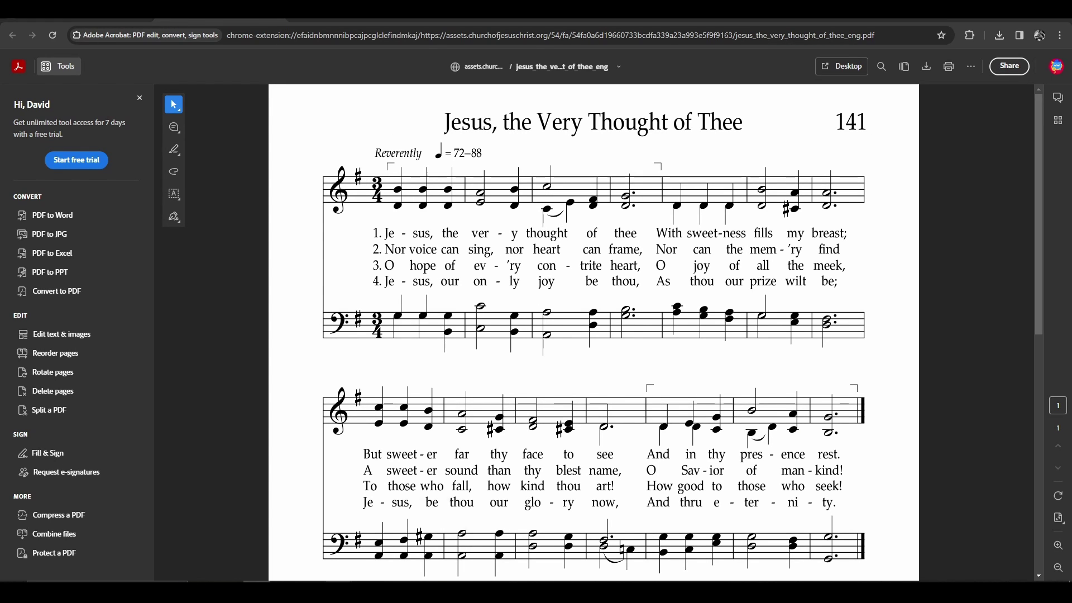
pyautogui.moveTo(341, 592)
pyautogui.click(389, 546)
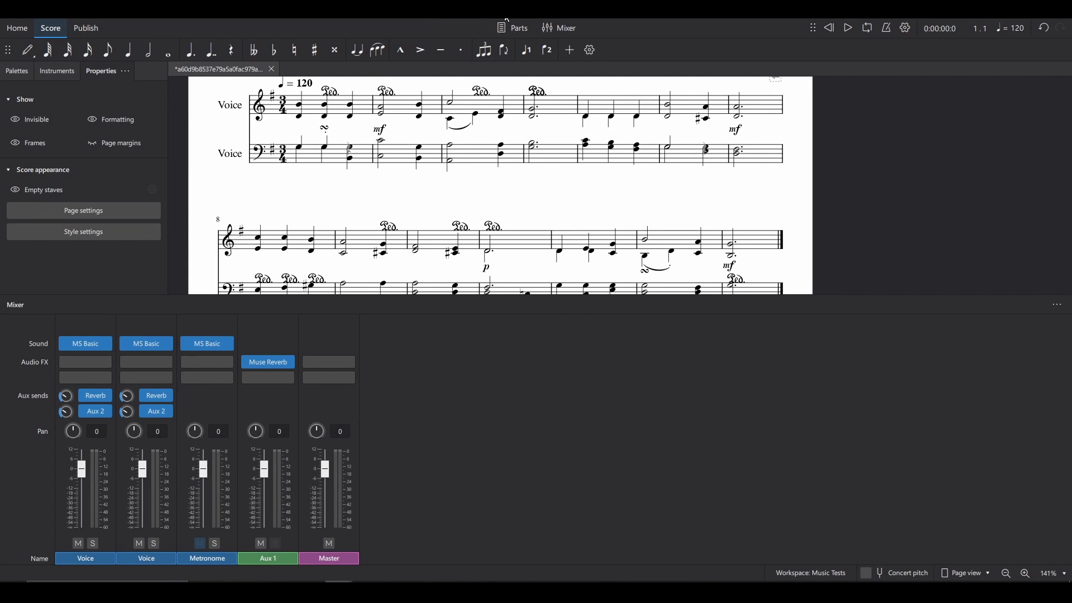
# - Show the hymn PDF and the converted score side by side and compare the notes, tempo and pedal markings across both systems
pyautogui.doubleClick(507, 17)
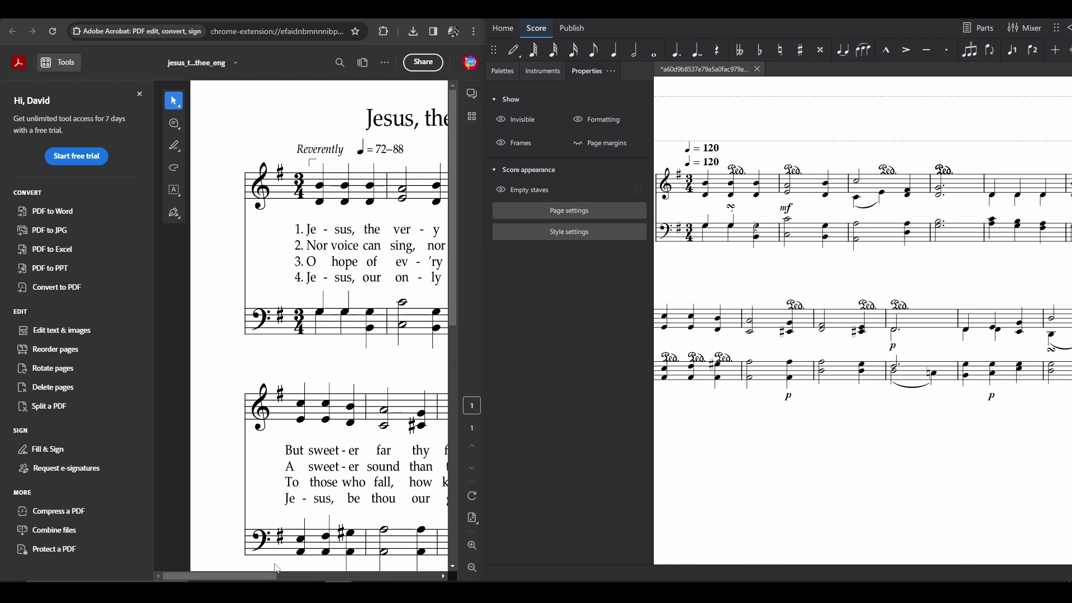
pyautogui.moveTo(277, 569); pyautogui.dragTo(358, 575)
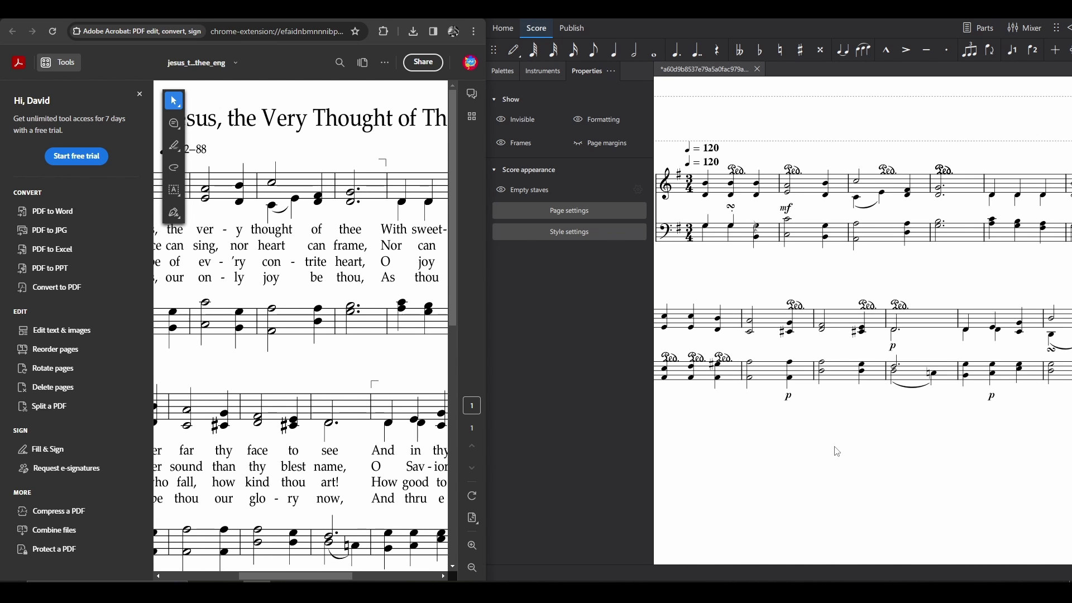
pyautogui.moveTo(882, 441); pyautogui.dragTo(761, 430)
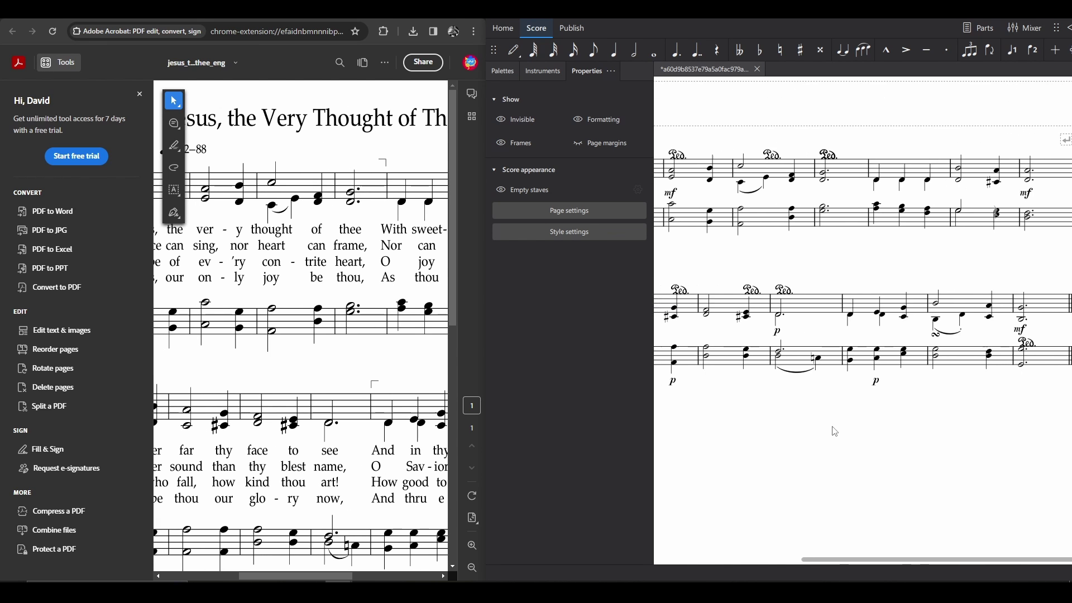
pyautogui.moveTo(835, 431); pyautogui.dragTo(973, 426)
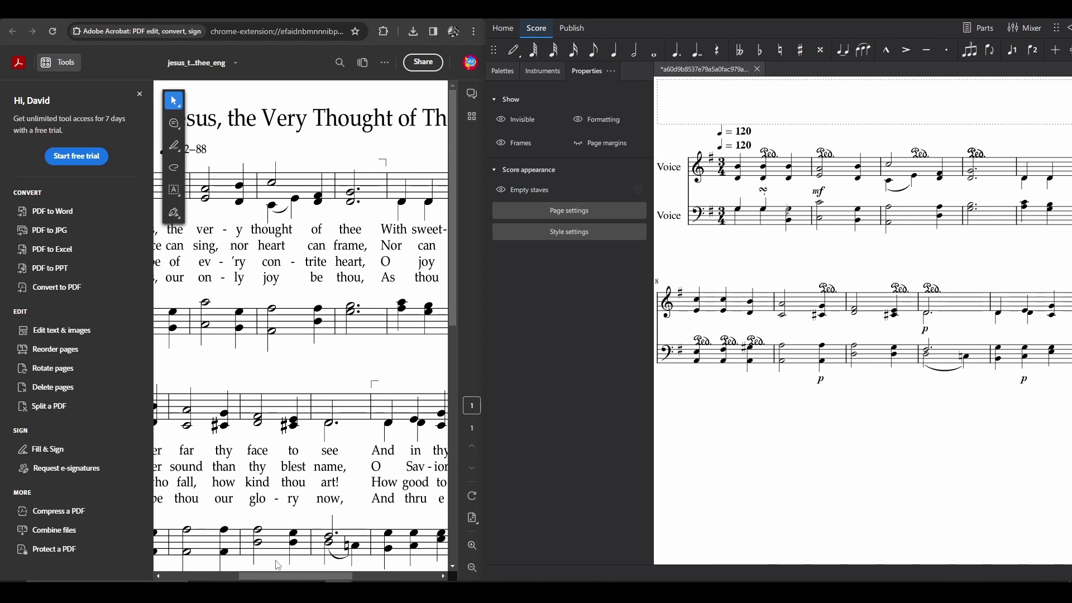
pyautogui.moveTo(279, 575); pyautogui.dragTo(252, 574)
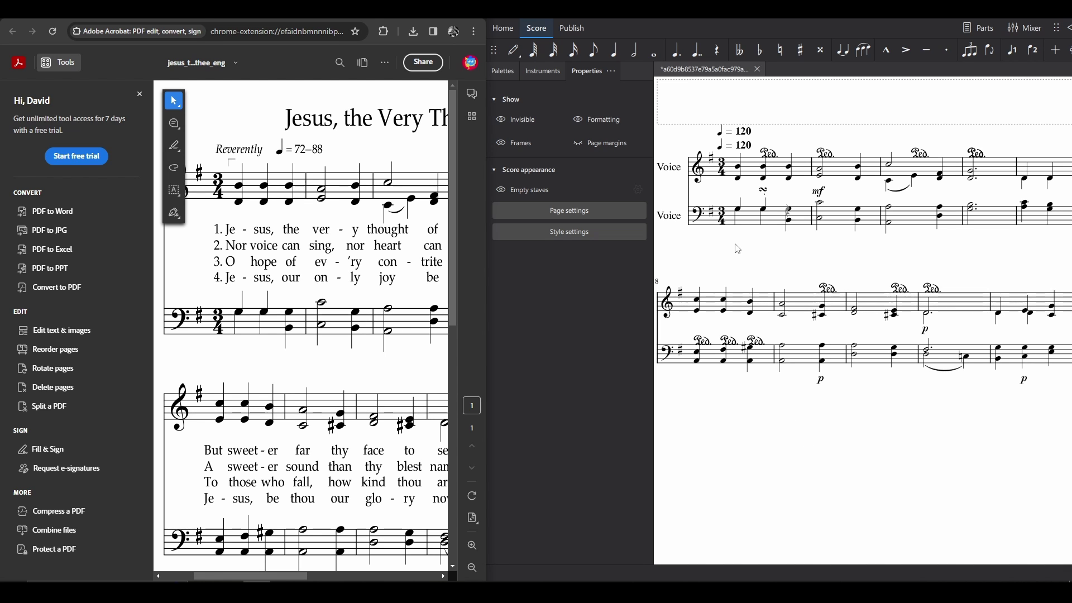
pyautogui.hscroll(-1, 768, 182)
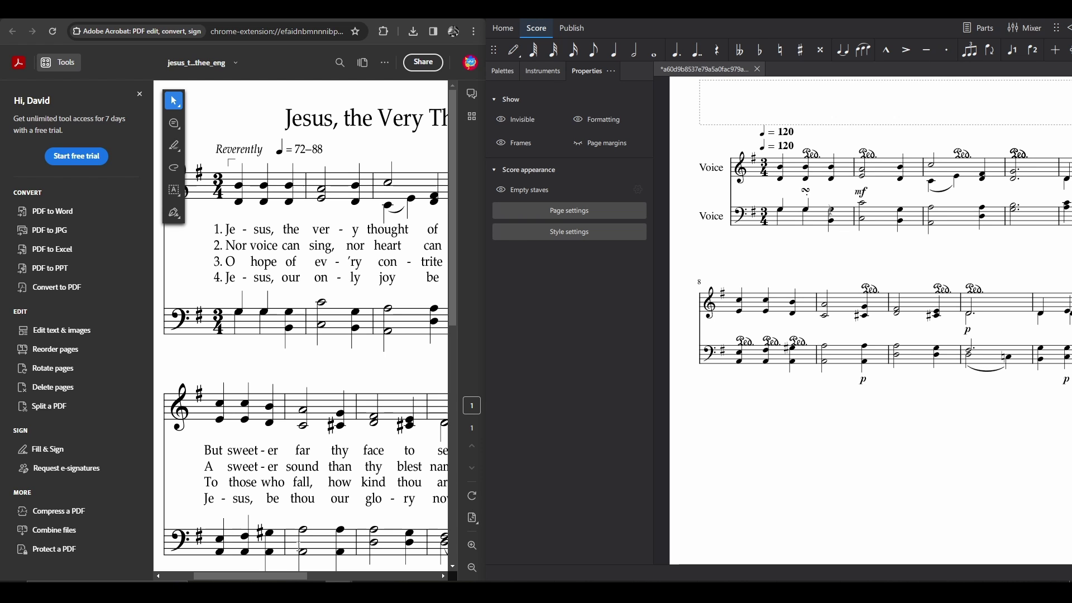
# - Start a new score from the Choral SATB template and continue to the additional score information
pyautogui.click(499, 29)
pyautogui.click(609, 243)
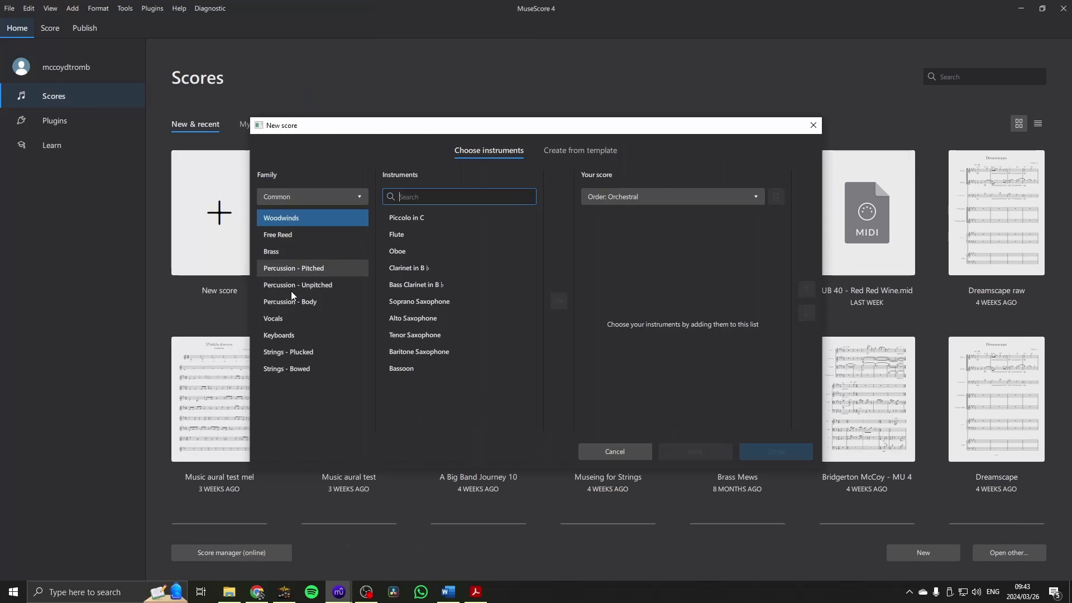
pyautogui.click(579, 152)
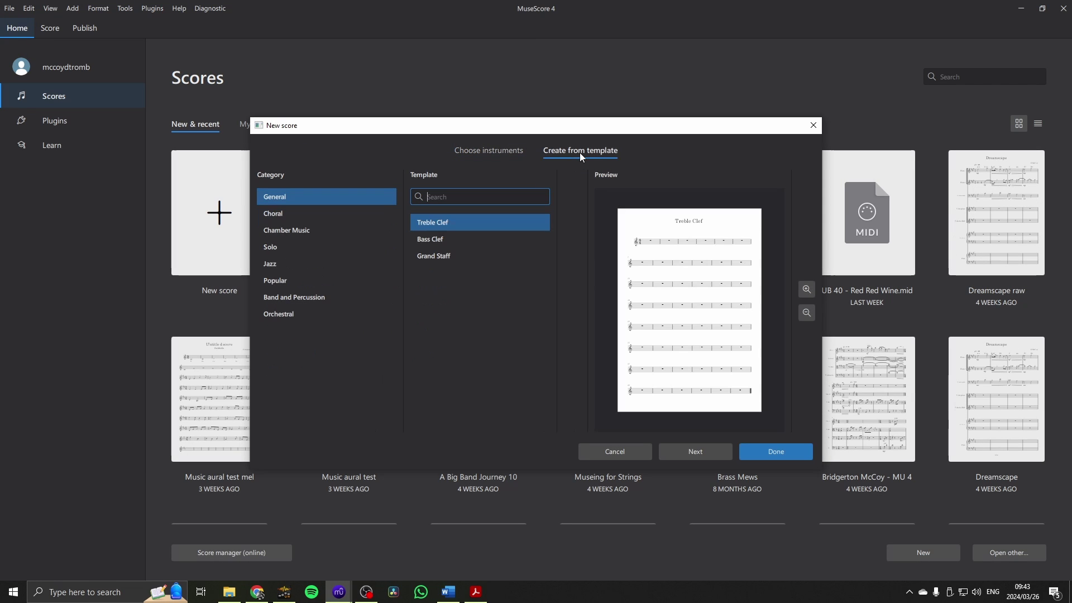
pyautogui.click(274, 213)
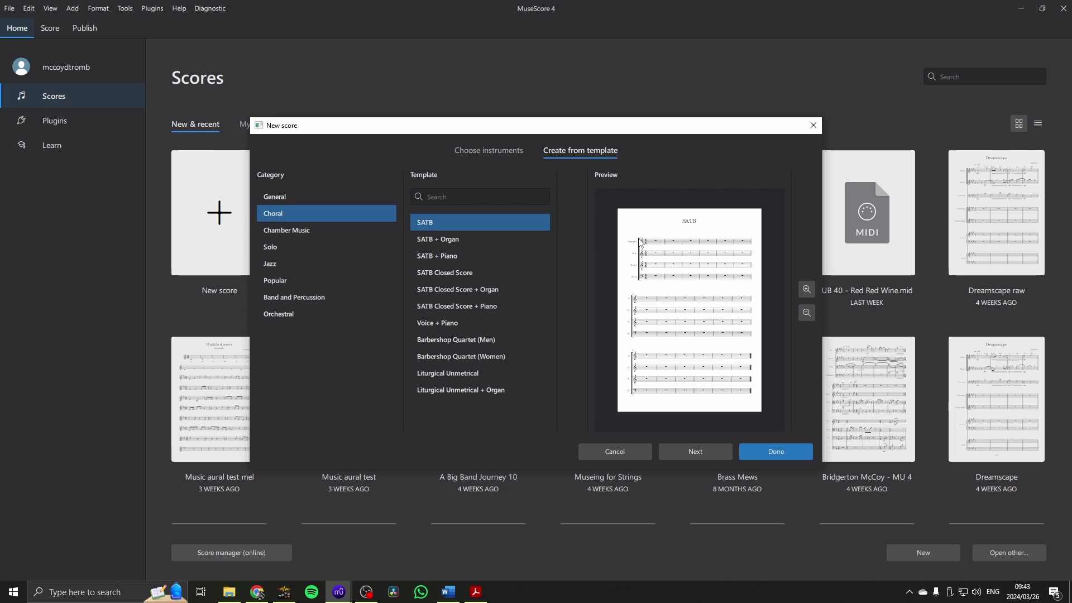
pyautogui.click(702, 453)
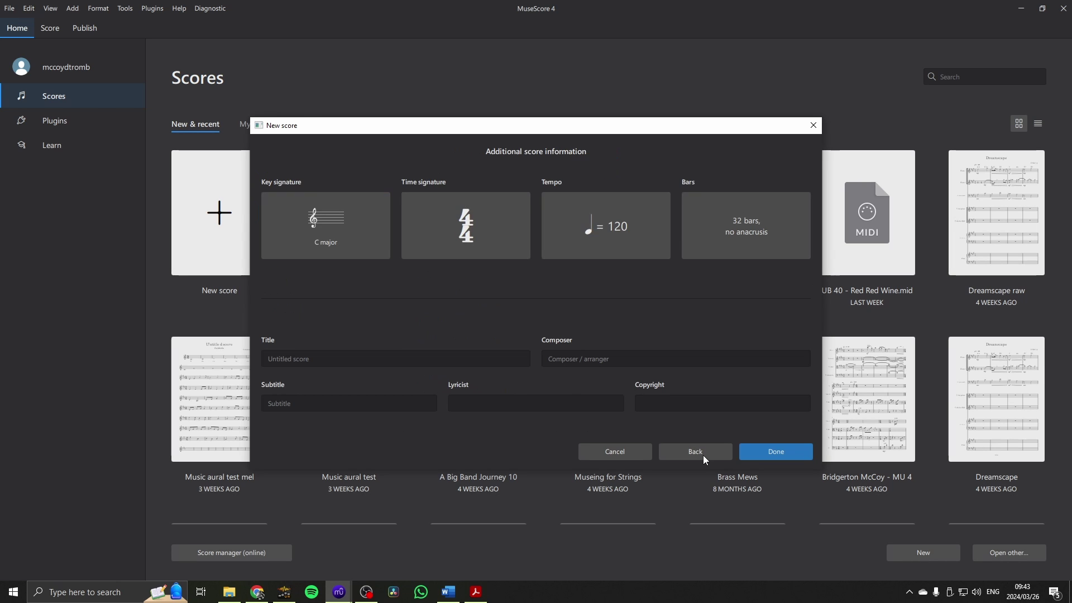
# - Set the new score's time signature to 3/4 and its key signature to G major
pyautogui.click(498, 233)
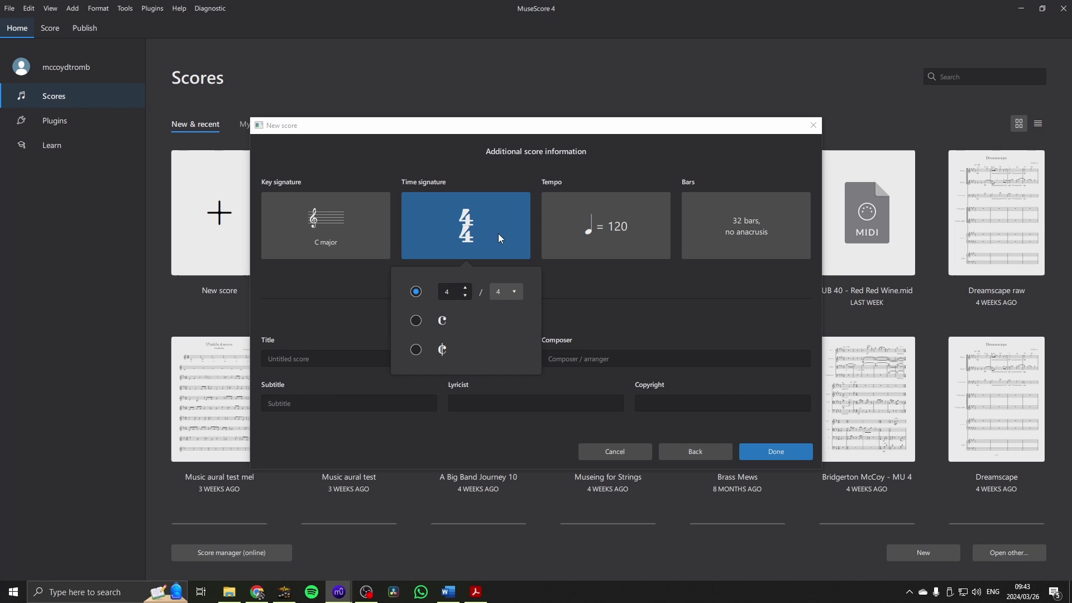
pyautogui.click(465, 295)
pyautogui.click(361, 241)
pyautogui.click(335, 326)
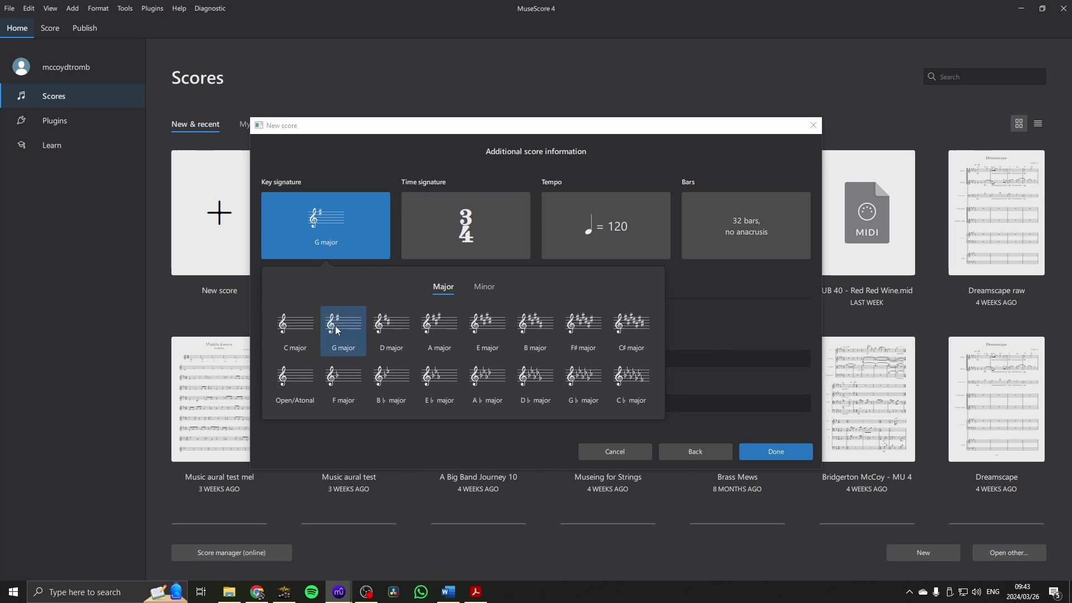
pyautogui.click(758, 283)
# - Show a tempo marking on the new score and set it to crotchet = 72
pyautogui.click(627, 237)
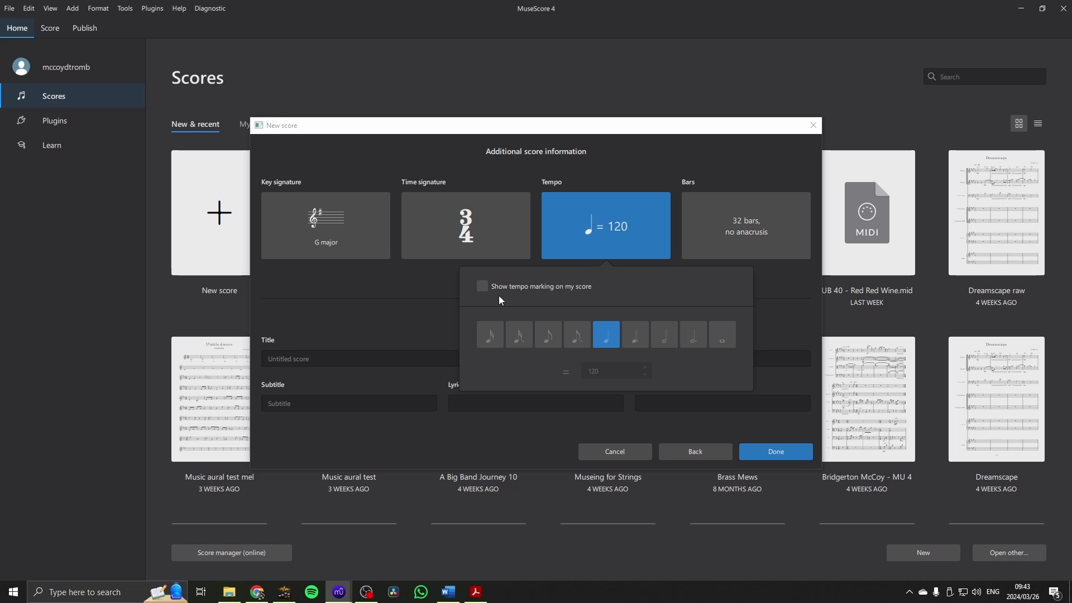
pyautogui.click(645, 375)
pyautogui.click(645, 374)
pyautogui.click(645, 374)
pyautogui.doubleClick(592, 371)
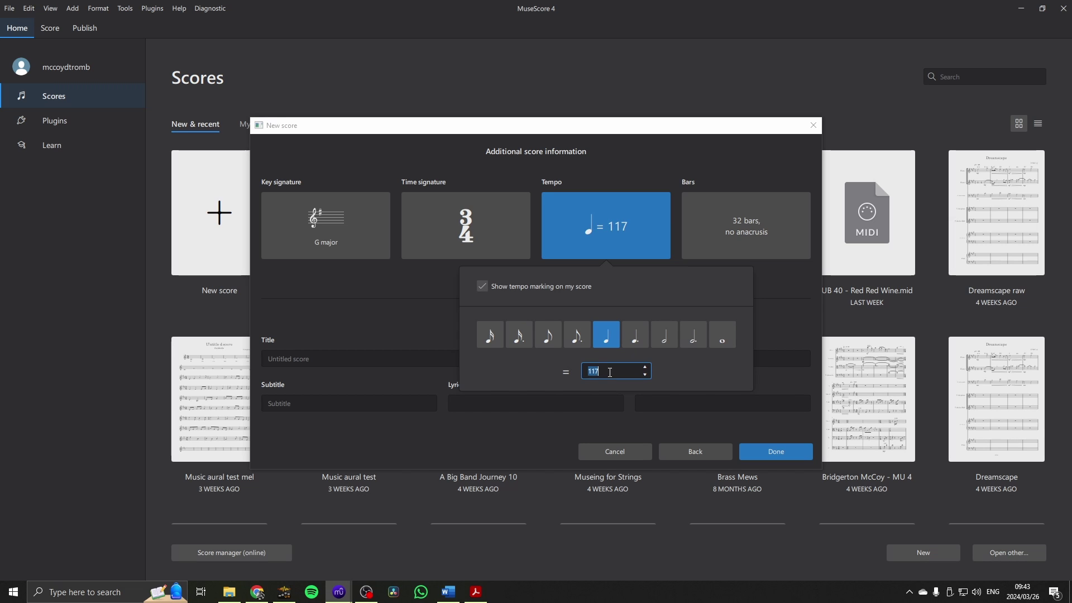
pyautogui.write('72')
pyautogui.press('Return')
pyautogui.click(754, 320)
# - Title the score "Jesus, the Very Thought of Thee", enter John Dykes as composer, and create it
pyautogui.click(357, 359)
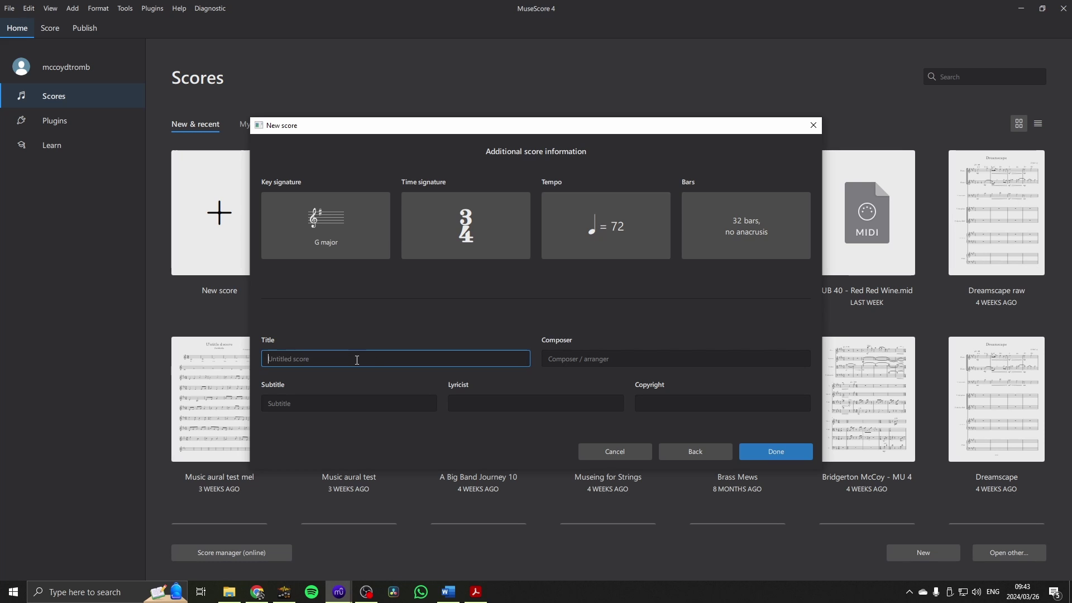
pyautogui.write('Jesus')
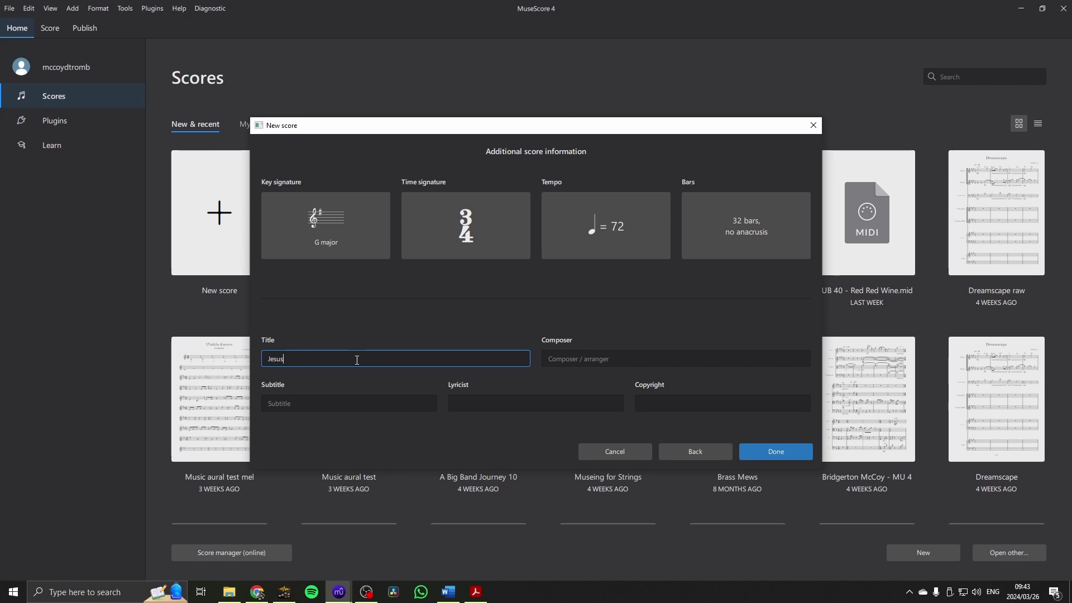
pyautogui.write(', the Very Thought of Thee')
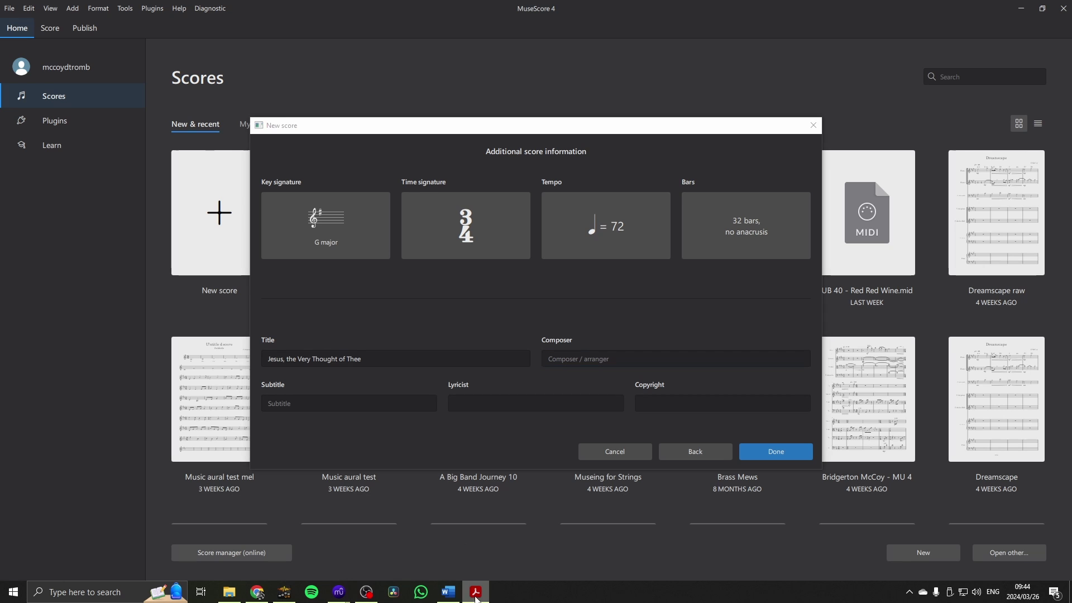
pyautogui.moveTo(358, 591)
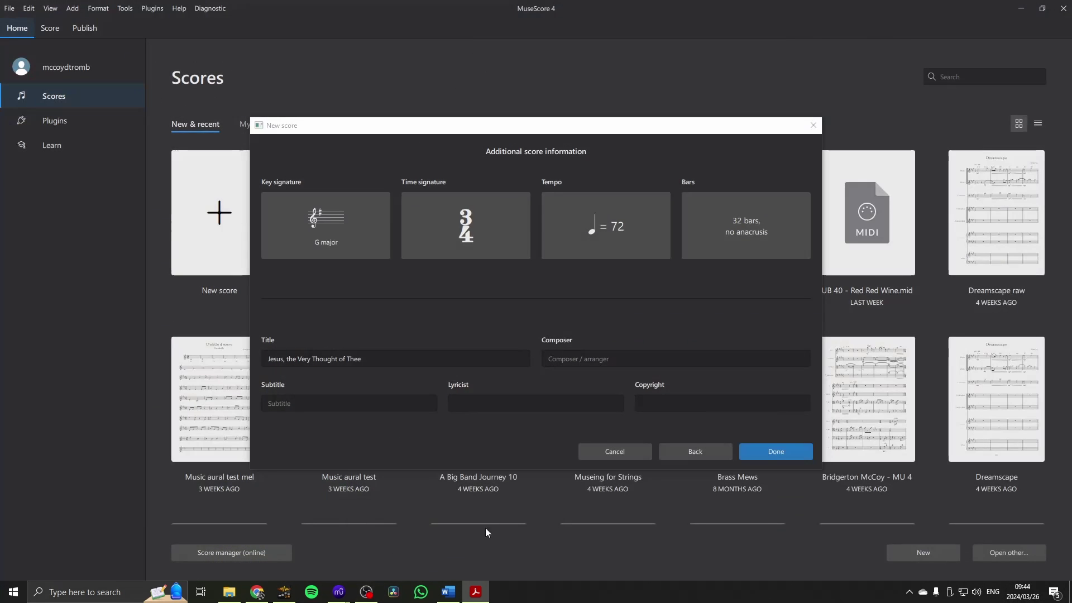
pyautogui.click(642, 359)
pyautogui.write('John Dykes')
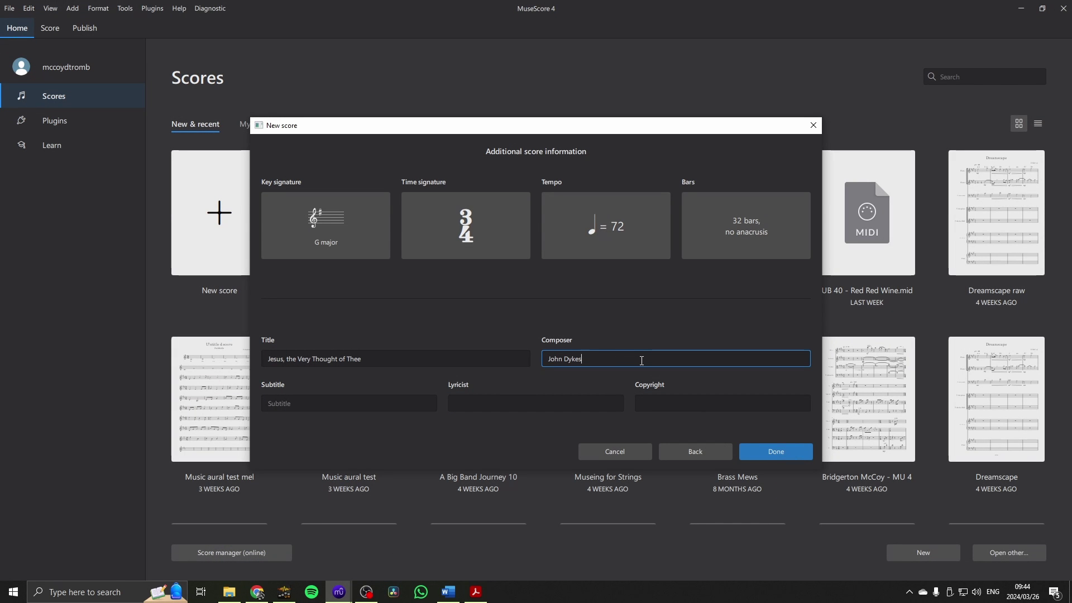
pyautogui.click(366, 406)
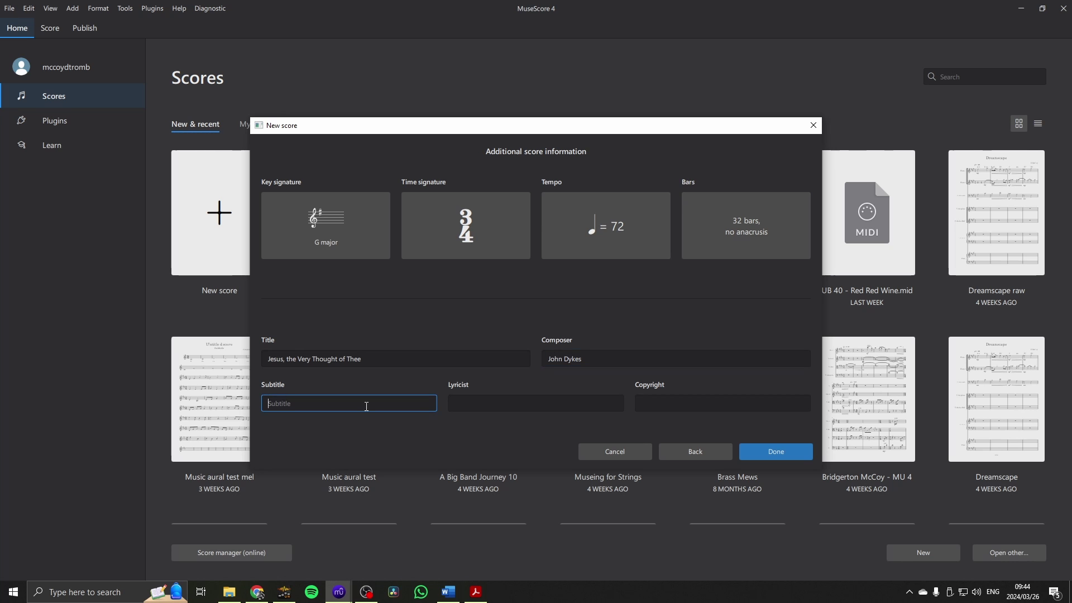
pyautogui.click(780, 455)
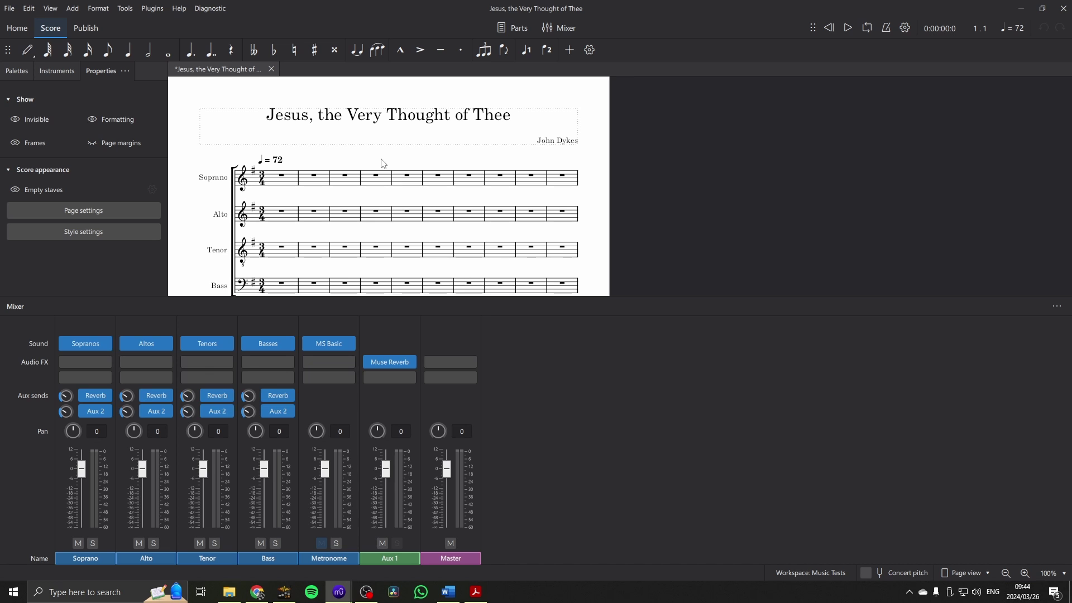
# - View the blank SATB score beside the hymn PDF and check its voice sounds in the mixer, closing the mixer again
pyautogui.scroll(-1, 383, 164)
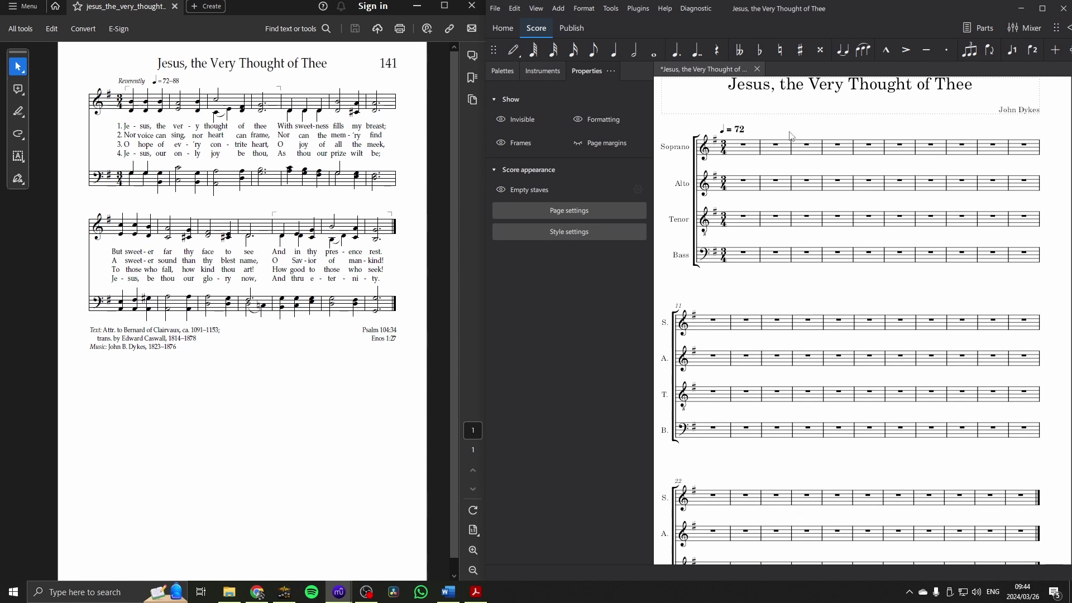
pyautogui.click(1024, 28)
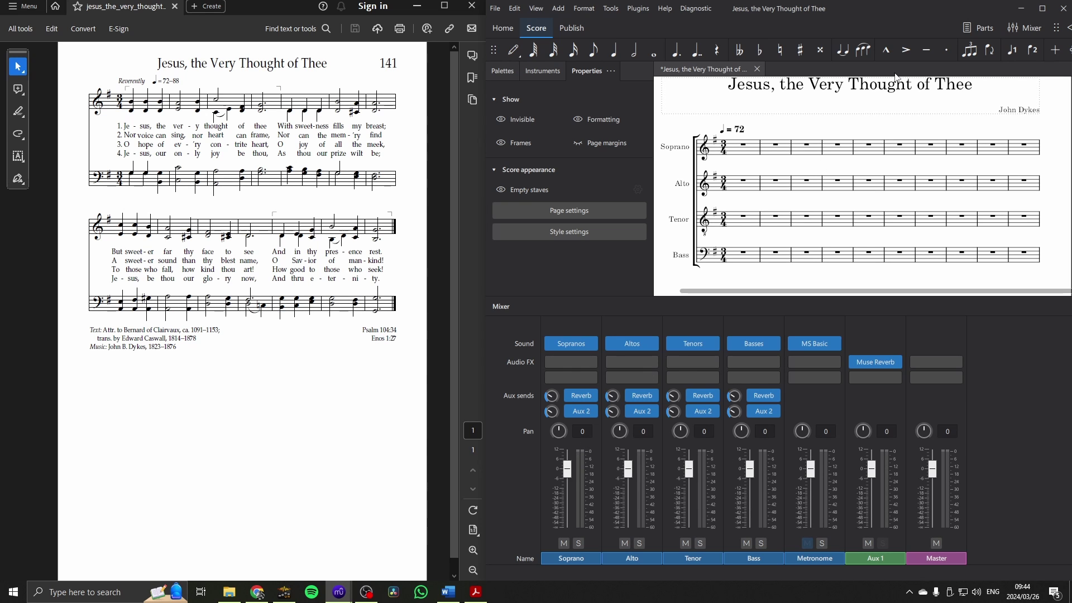
pyautogui.click(1033, 25)
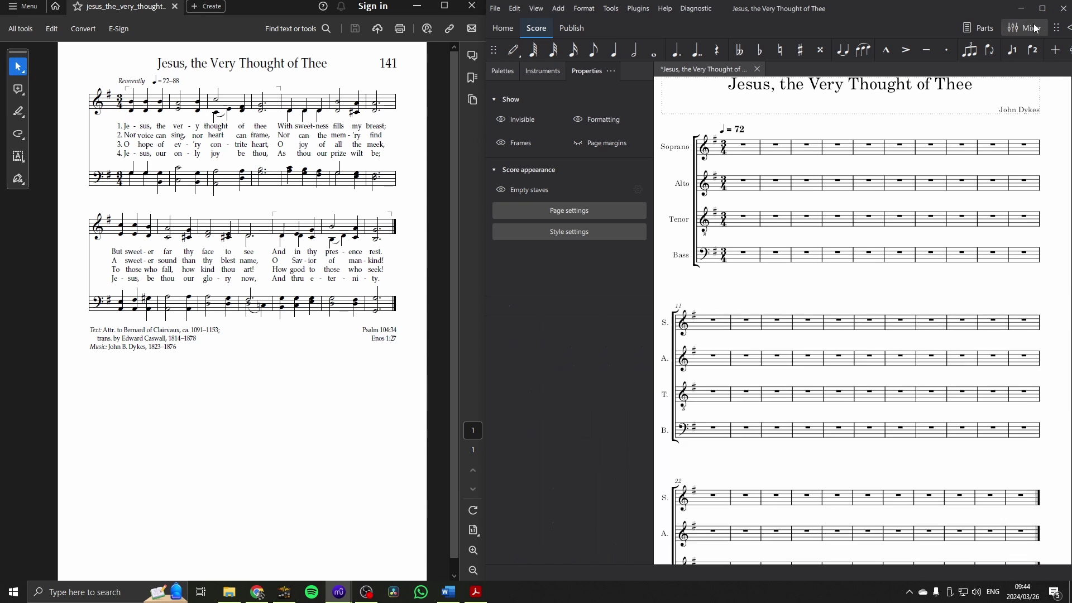
# - Enter the Soprano notes for bars 1 and 2: three crotchet Bs, a minim A and a crotchet B
pyautogui.click(745, 146)
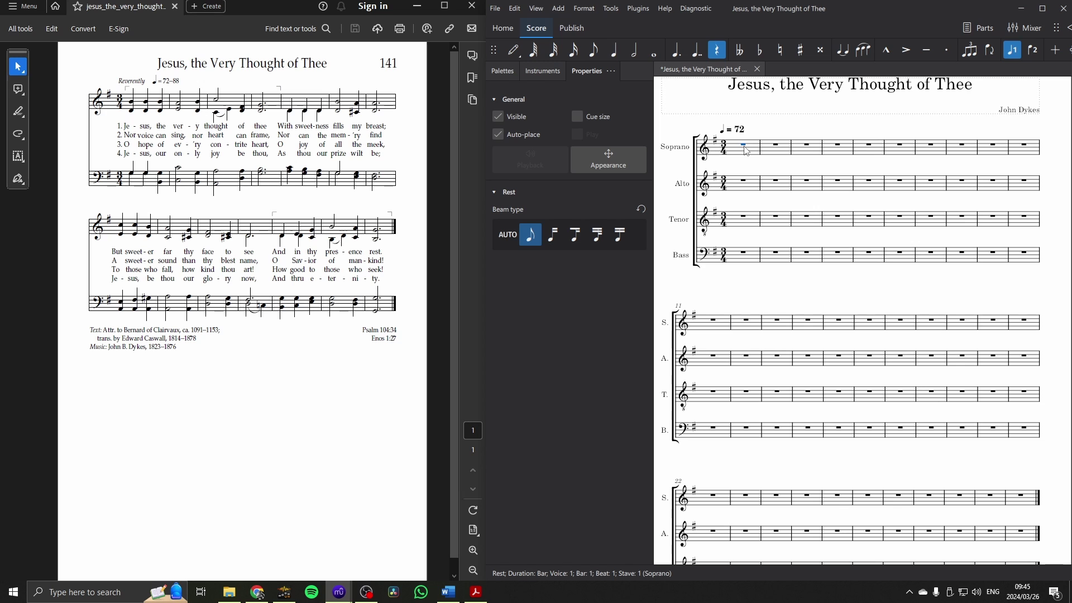
pyautogui.press('5')
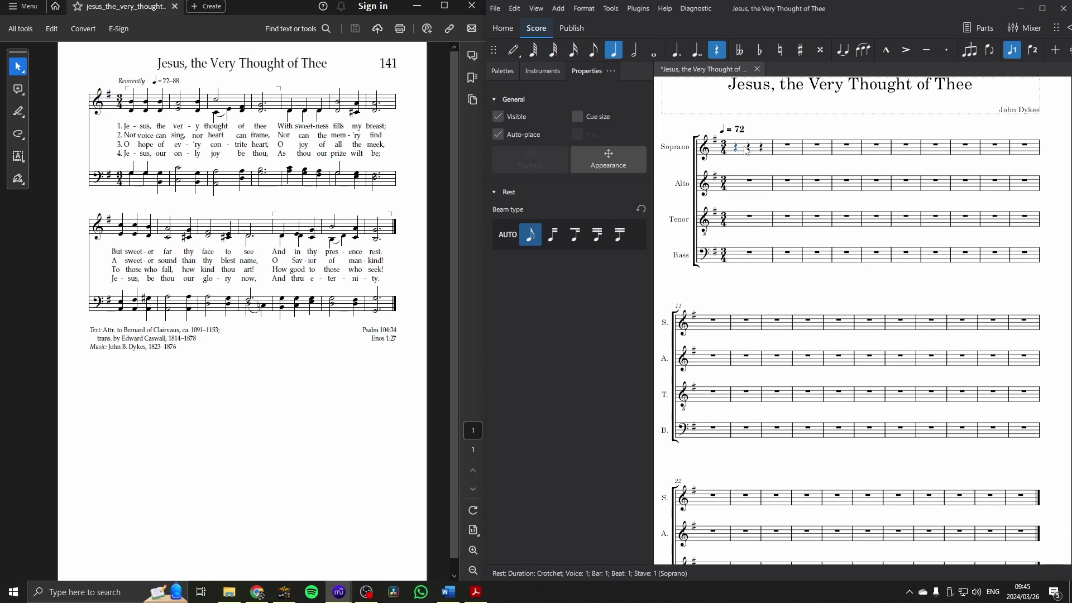
pyautogui.press('b')
pyautogui.press('b')
pyautogui.press('b')
pyautogui.press('6')
pyautogui.press('a')
pyautogui.press('5')
pyautogui.press('b')
# - Enter the Soprano notes for bars 3 and 4: a minim C, a crotchet F and a dotted minim G
pyautogui.press('6')
pyautogui.press('c')
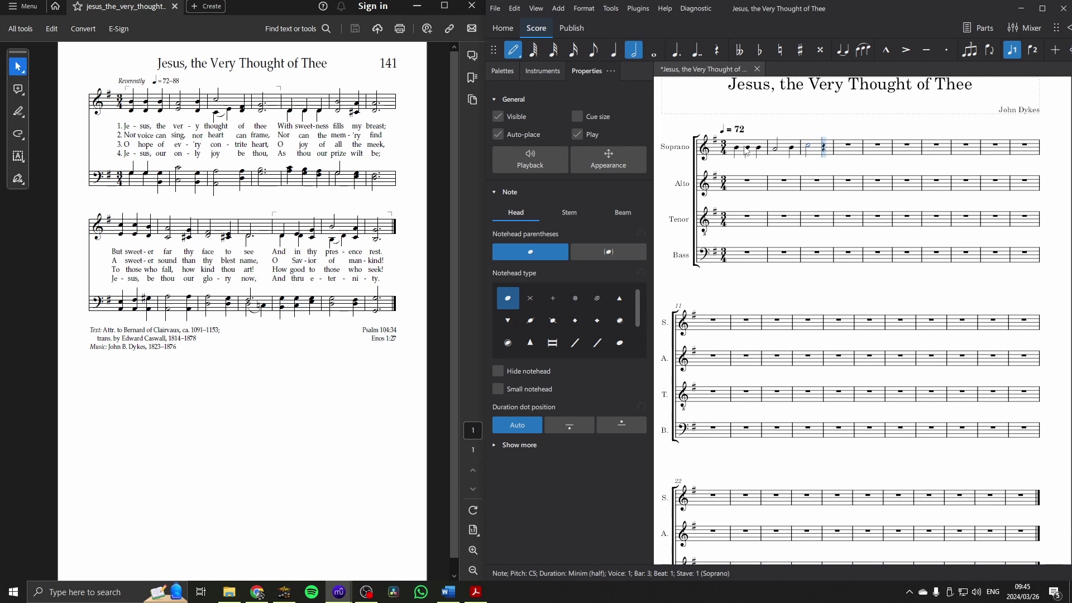
pyautogui.press('5')
pyautogui.press('f')
pyautogui.press('6')
pyautogui.press('.')
pyautogui.press('g')
pyautogui.press('Escape')
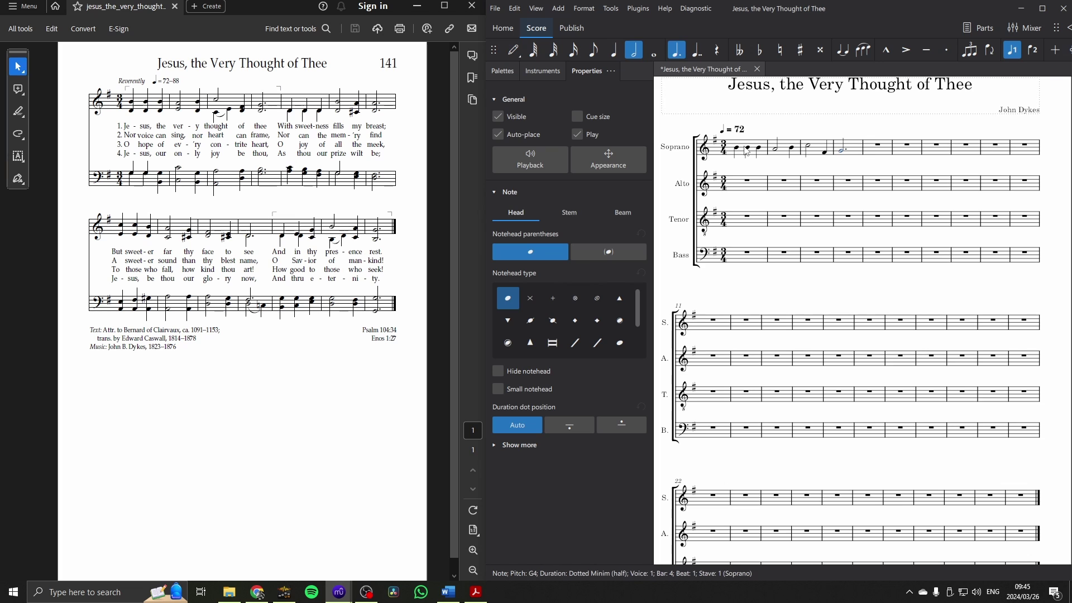
pyautogui.press('Escape')
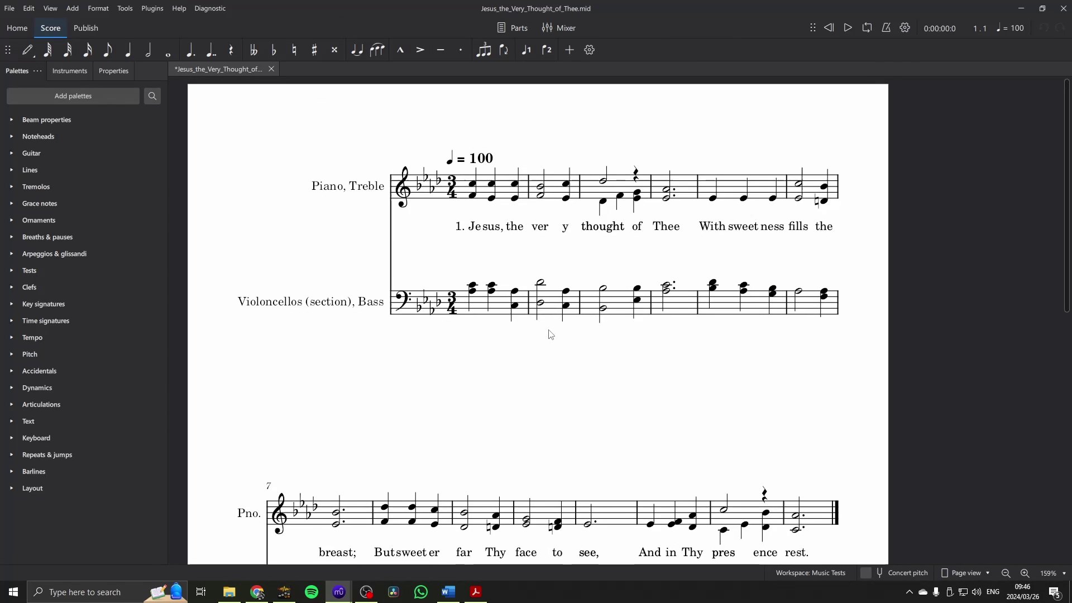
# - Transpose the whole imported MIDI score chromatically down to G major / E minor, including its key signatures
pyautogui.moveTo(551, 334); pyautogui.dragTo(553, 284)
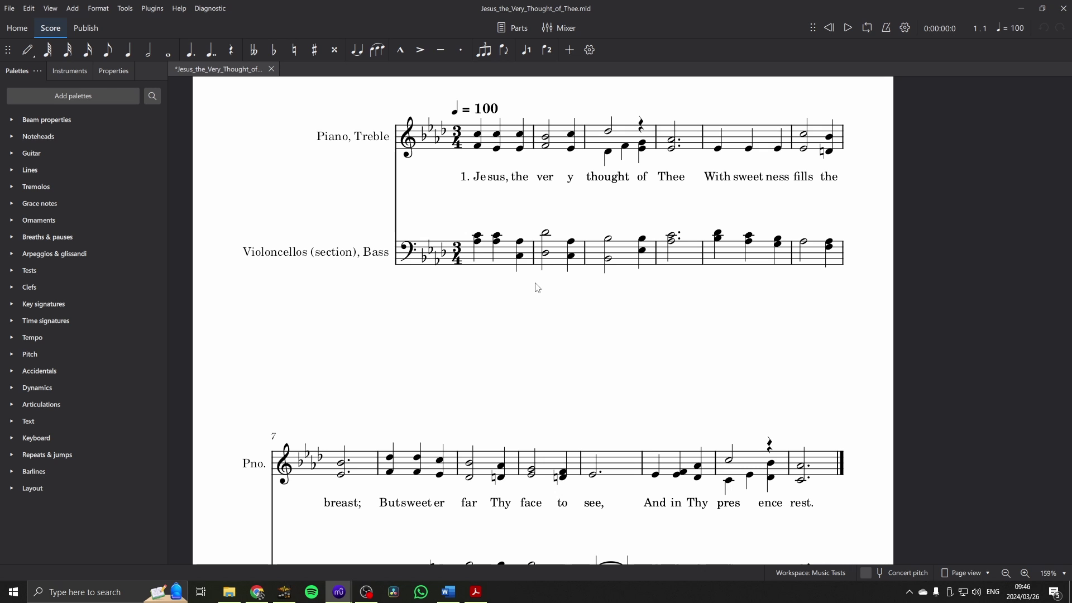
pyautogui.moveTo(554, 308); pyautogui.dragTo(534, 342)
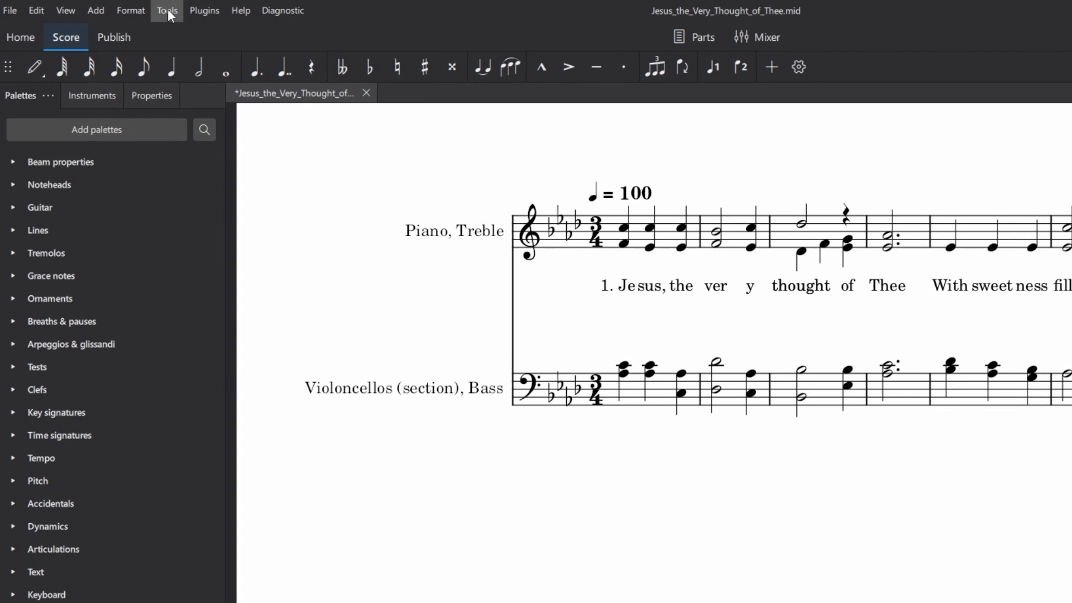
pyautogui.click(167, 9)
pyautogui.click(182, 39)
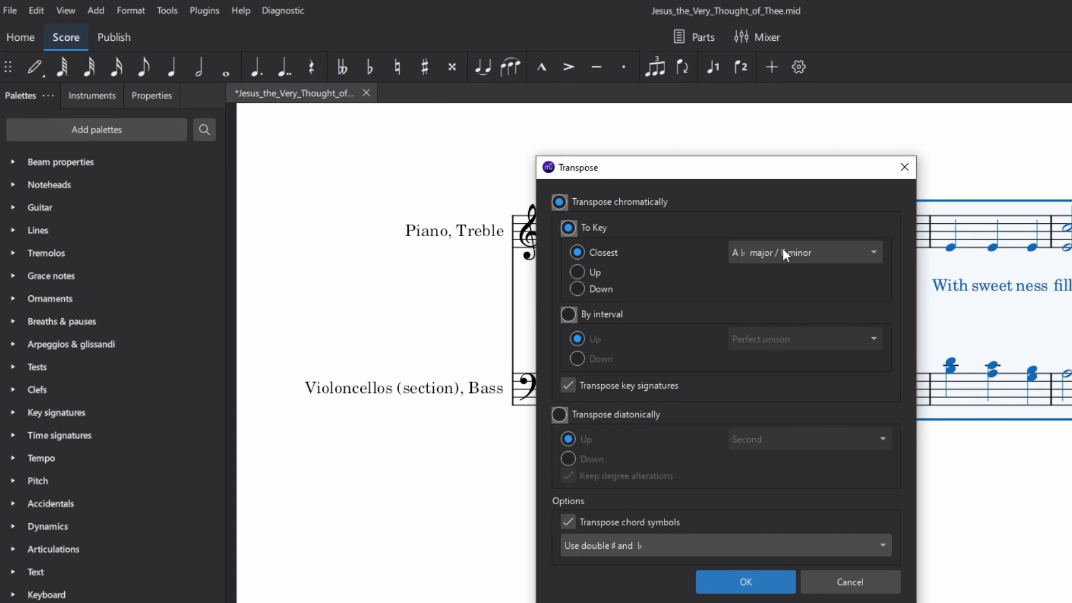
pyautogui.click(585, 287)
pyautogui.click(812, 249)
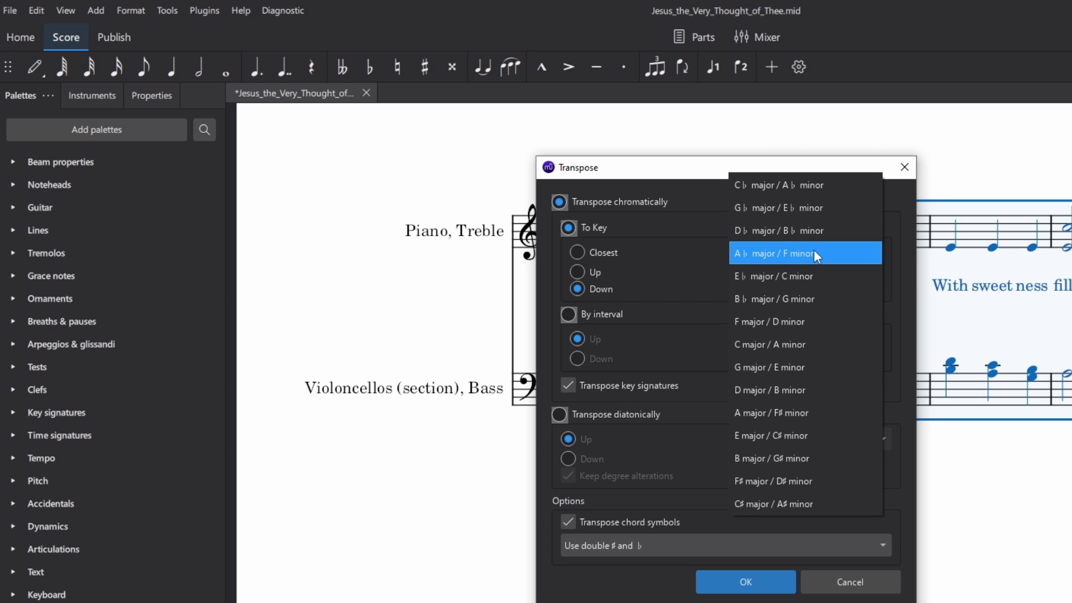
pyautogui.click(777, 368)
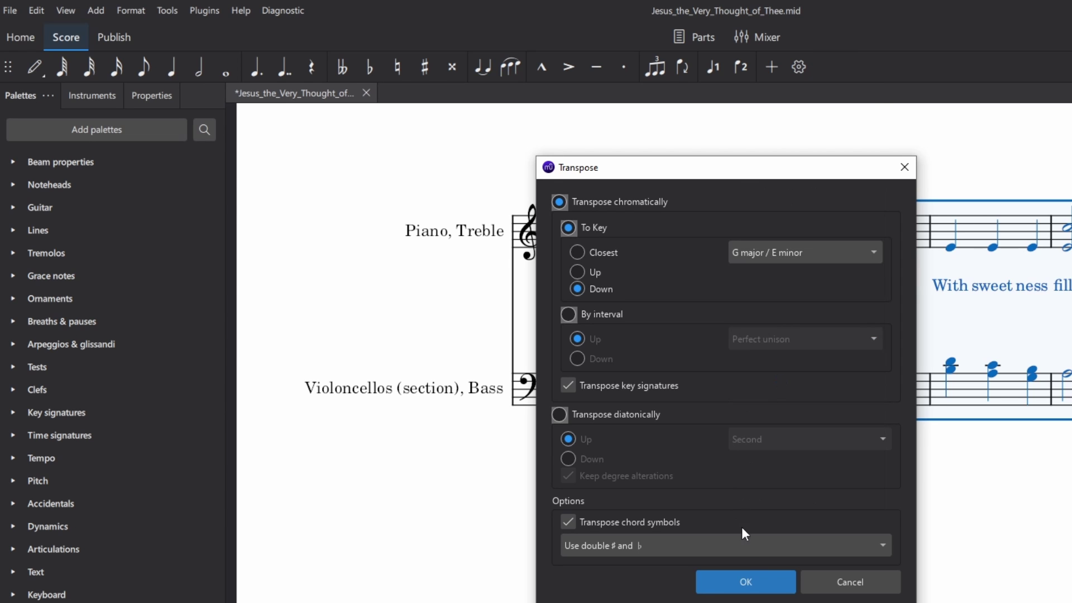
pyautogui.click(745, 581)
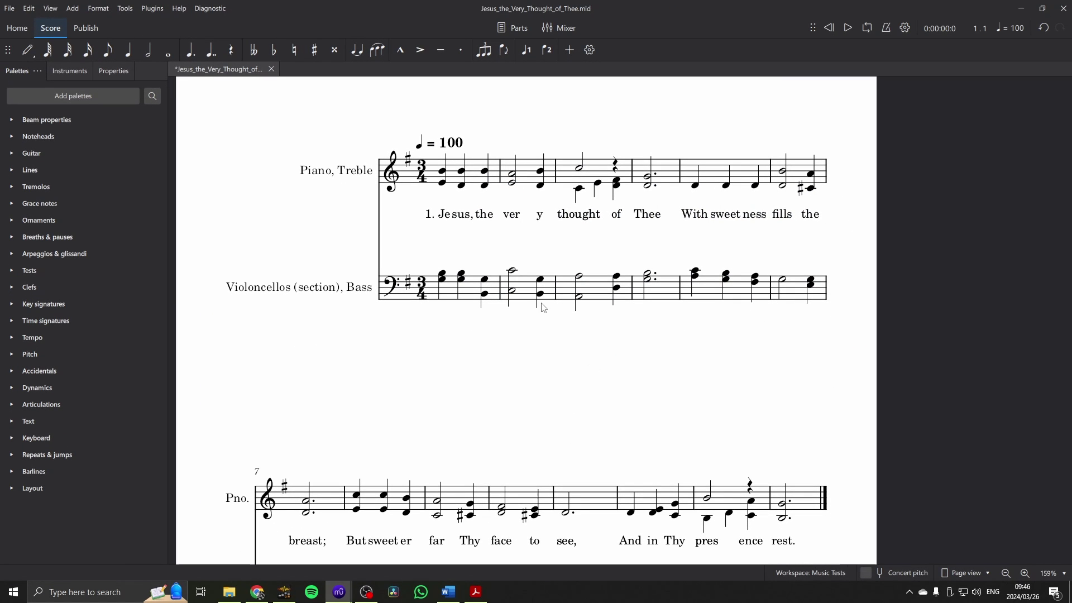
# - Move the bar 3 F sharp crotchet in the treble staff to voice 1 and slur the C and E below
pyautogui.moveTo(684, 352); pyautogui.dragTo(673, 329)
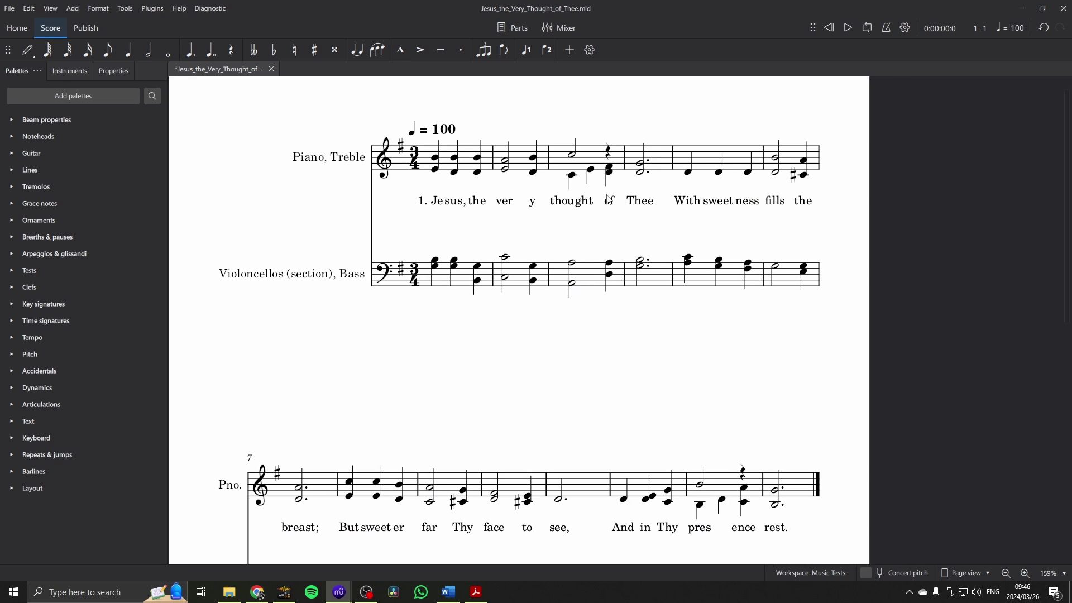
pyautogui.click(610, 168)
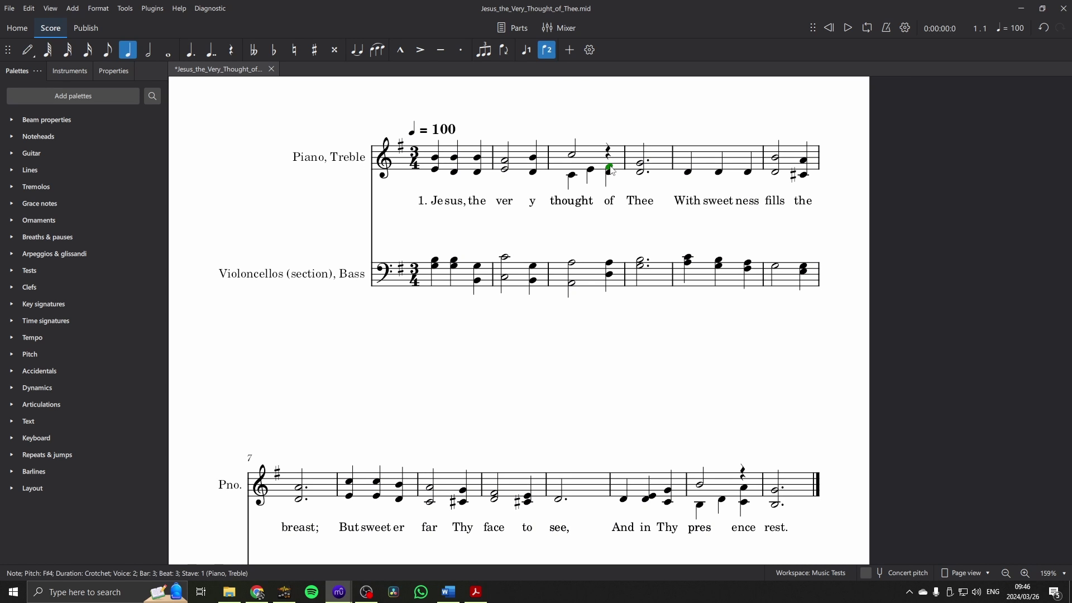
pyautogui.click(547, 50)
pyautogui.click(527, 49)
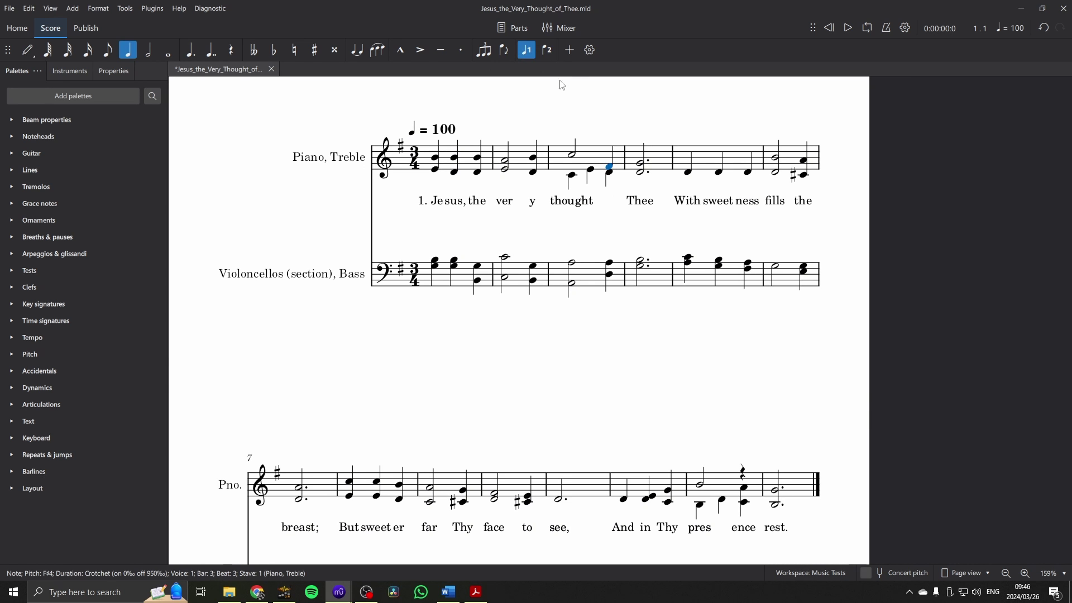
pyautogui.click(571, 177)
pyautogui.press('s')
pyautogui.click(623, 228)
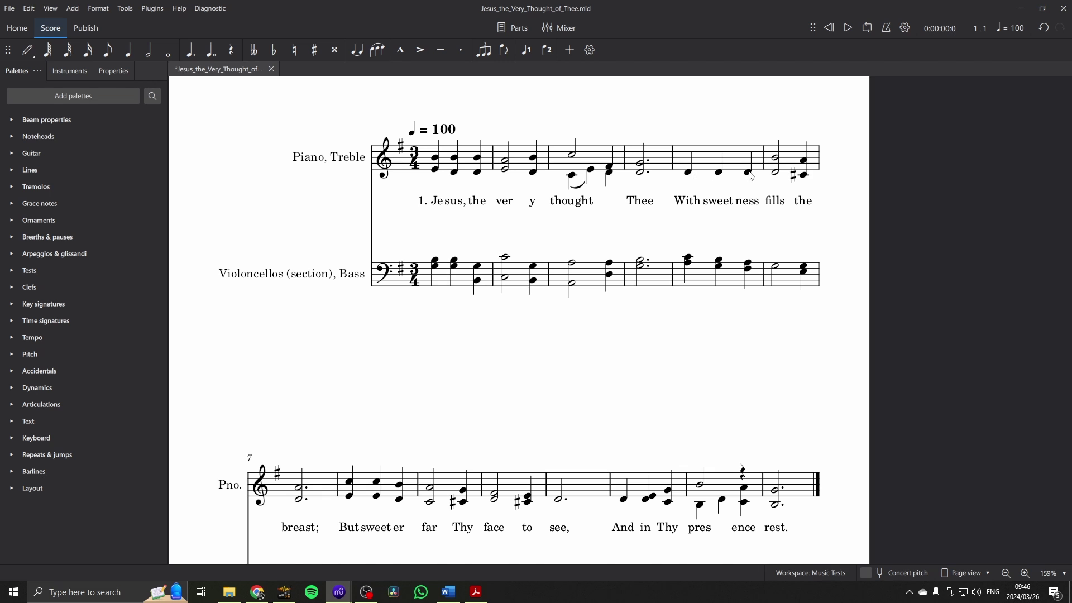
# - In bar 11 of the bass staff, move the C crotchet to voice 2 and make the F sharp a dotted minim
pyautogui.moveTo(670, 321); pyautogui.dragTo(665, 187)
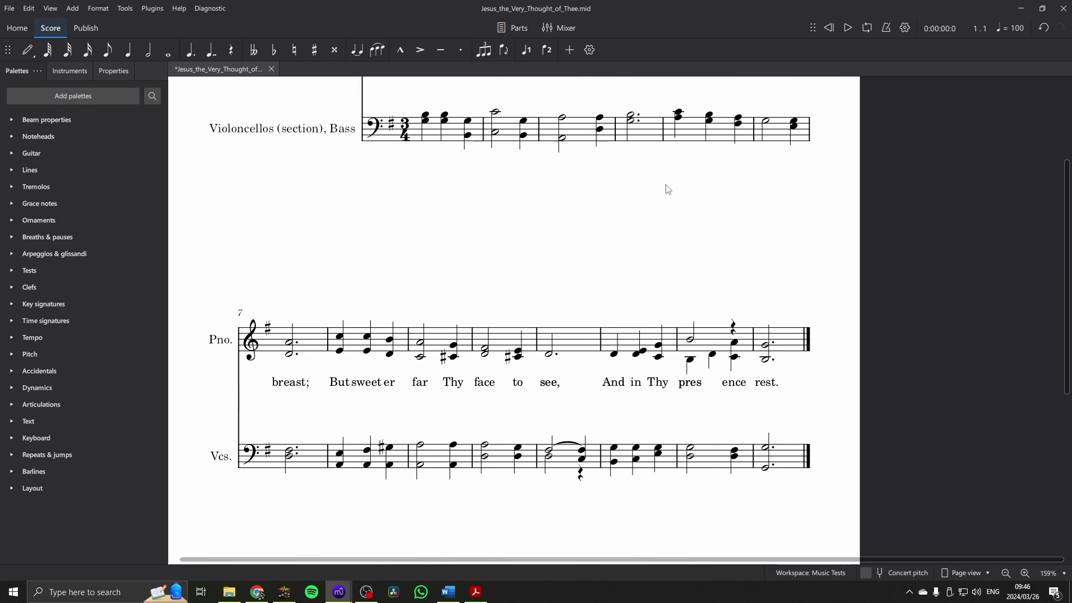
pyautogui.click(559, 450)
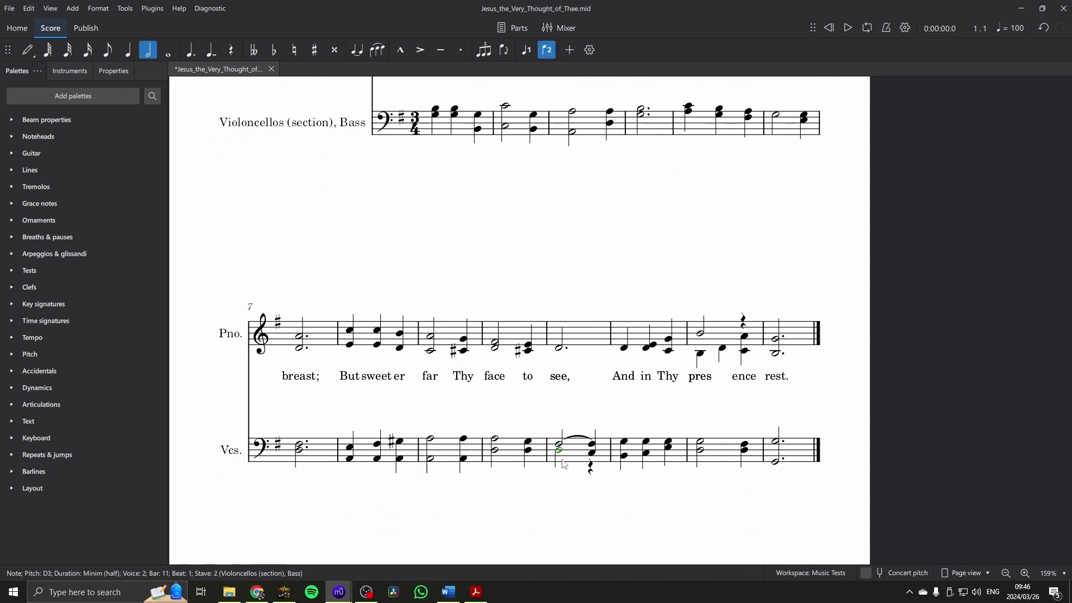
pyautogui.click(591, 469)
pyautogui.press('c')
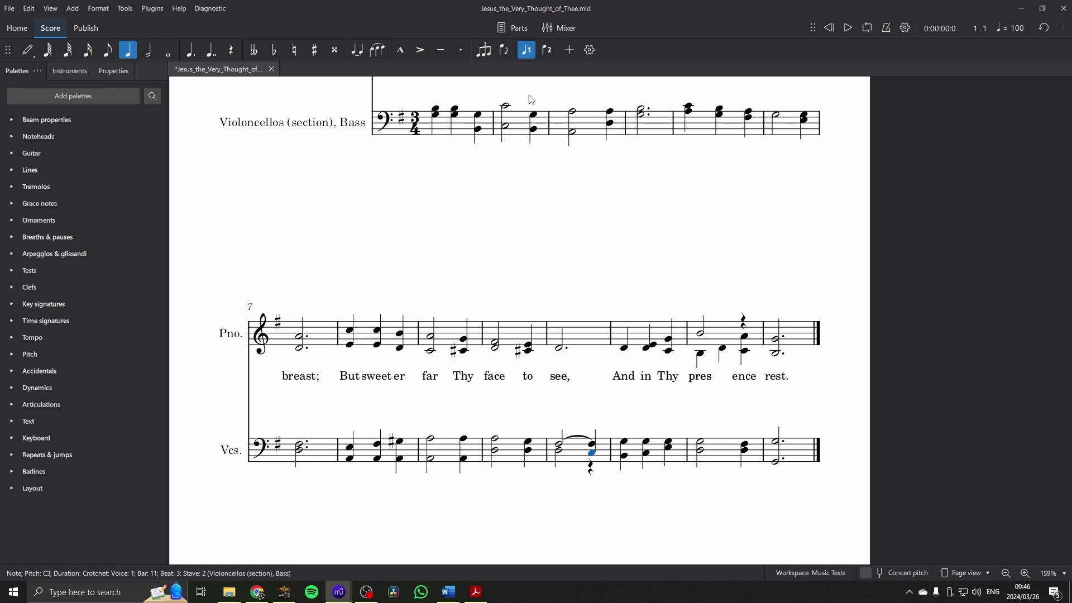
pyautogui.click(563, 445)
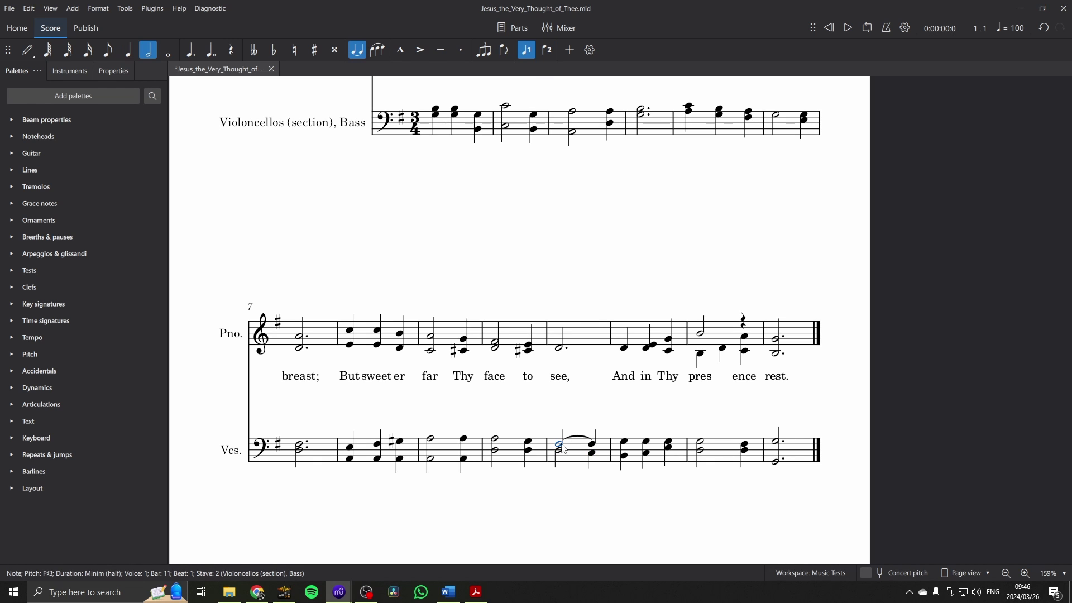
pyautogui.click(579, 419)
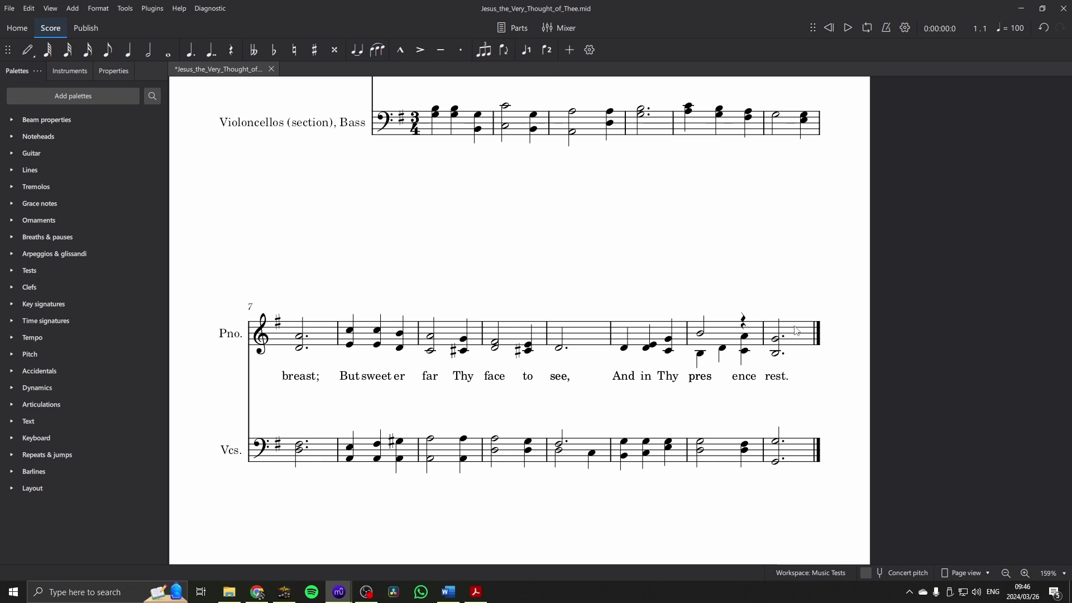
# - Move the A crotchet on beat 3 of bar 13 in the treble staff to voice 1
pyautogui.click(752, 342)
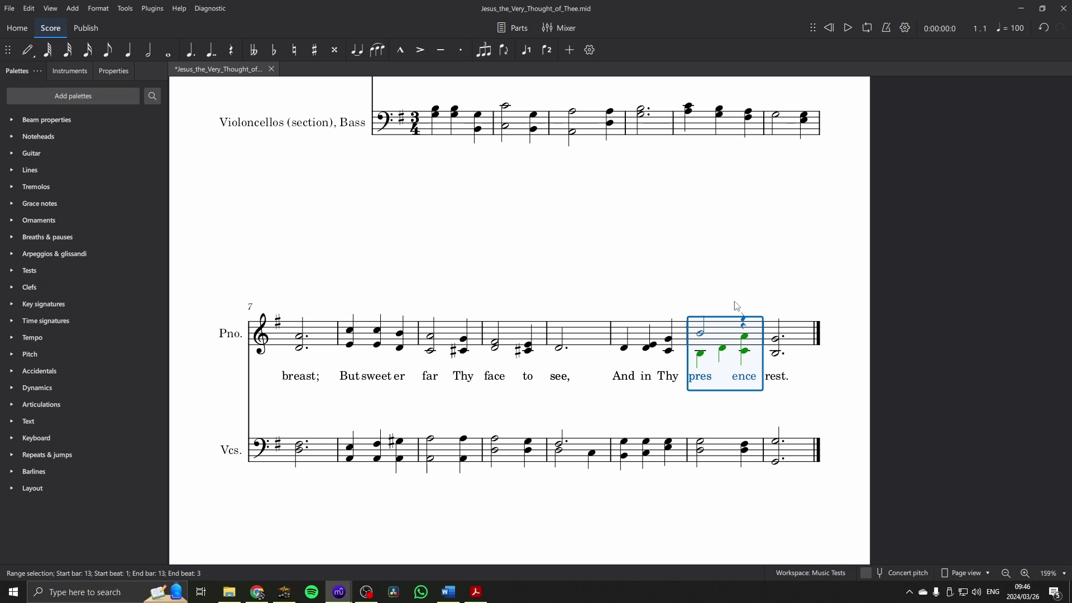
pyautogui.click(748, 339)
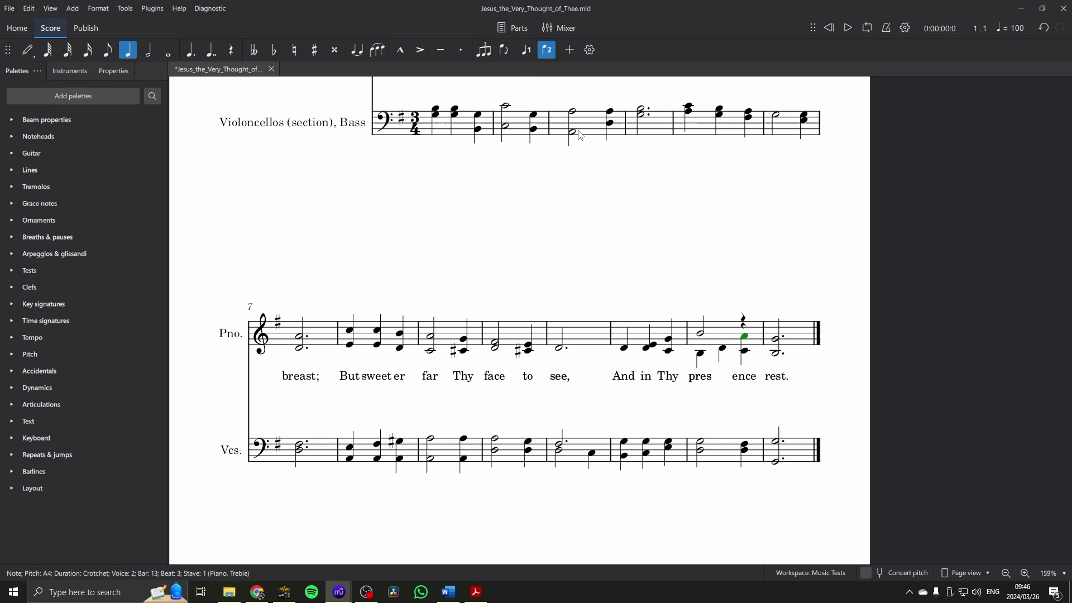
pyautogui.click(519, 55)
pyautogui.click(635, 257)
# - Slur the D minim to the C crotchet in bar 11 of the bass staff and add a natural sign to the C
pyautogui.scroll(2, 553, 304)
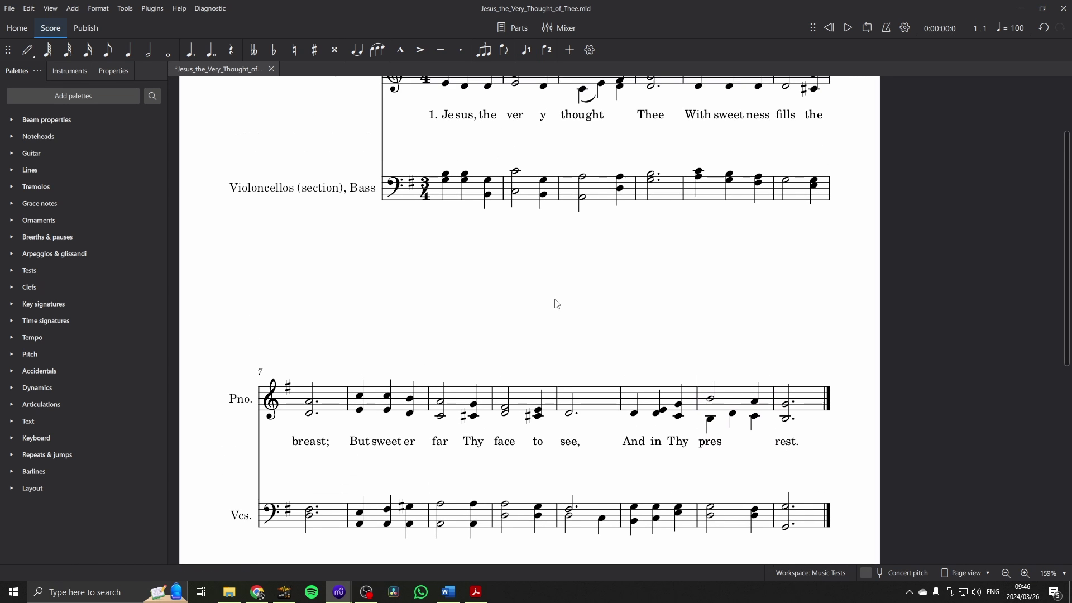
pyautogui.scroll(-1, 558, 270)
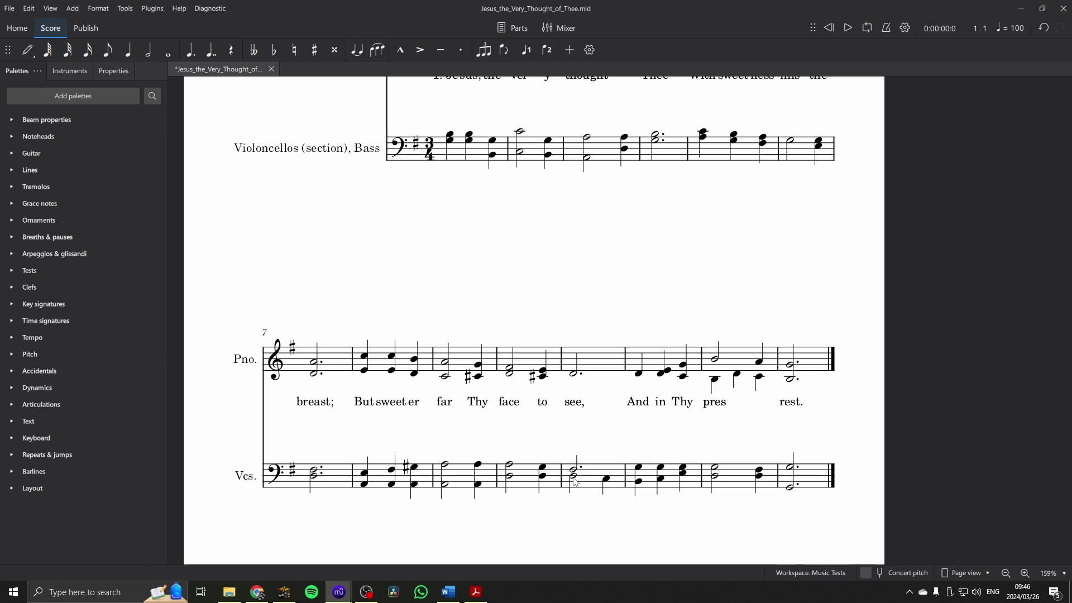
pyautogui.click(575, 479)
pyautogui.press('s')
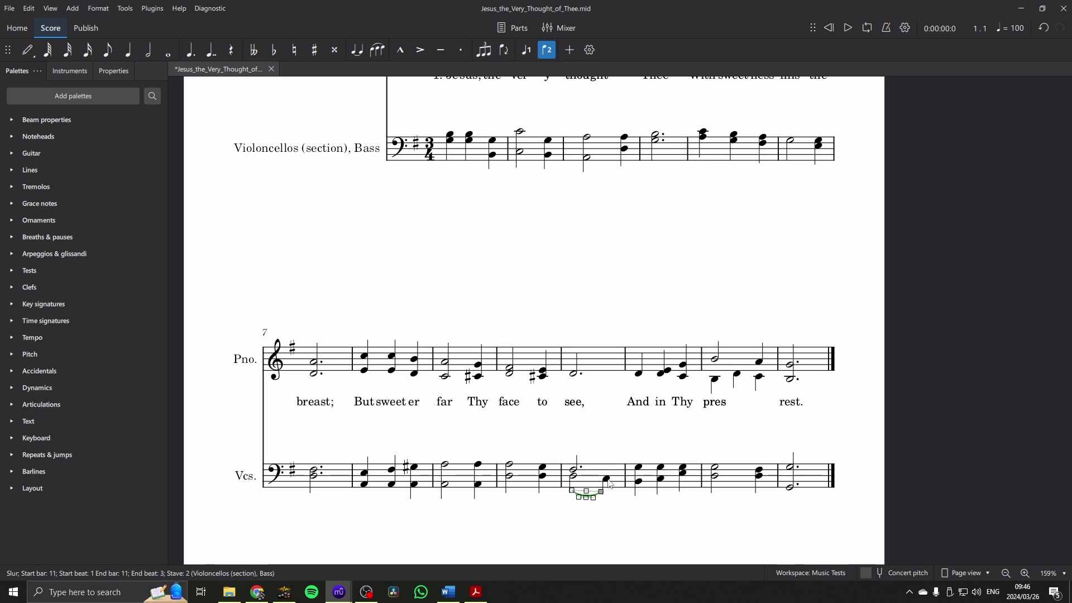
pyautogui.click(610, 483)
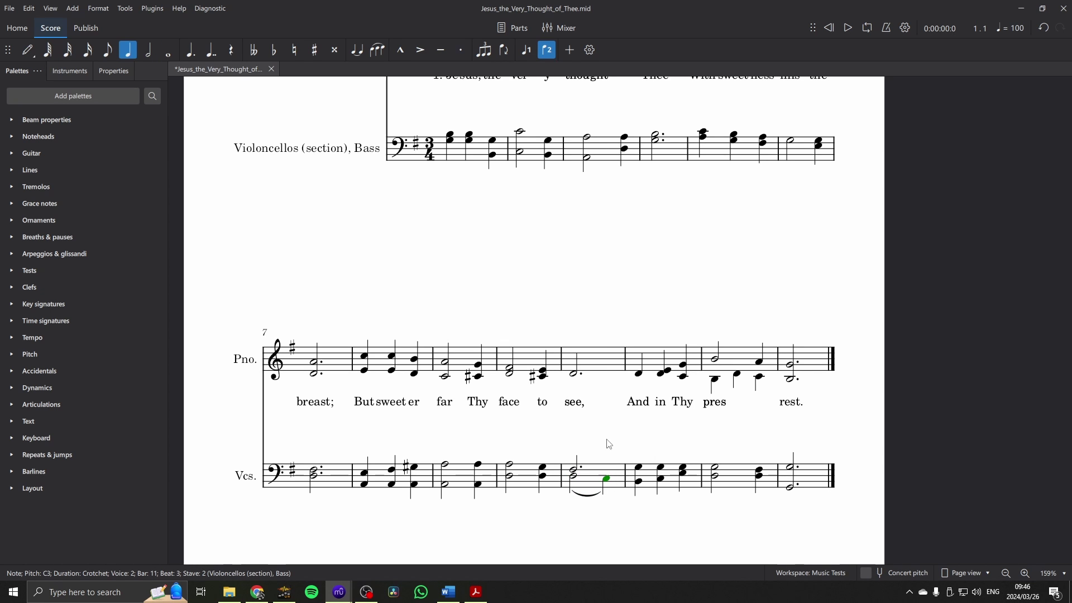
pyautogui.hotkey('shift', 'n')
pyautogui.press('Escape')
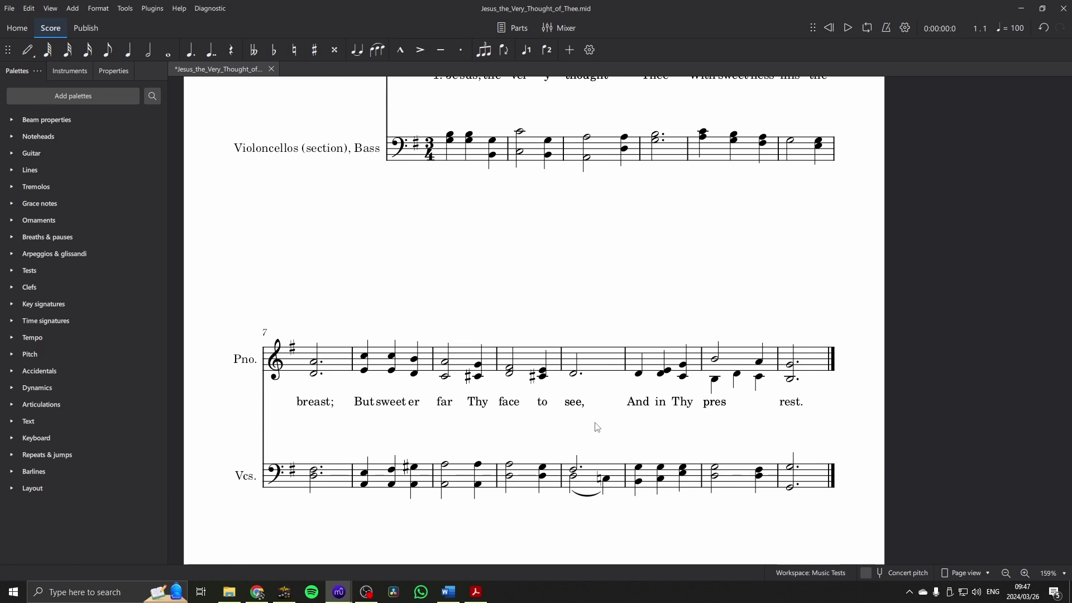
pyautogui.scroll(1, 597, 428)
pyautogui.scroll(2, 597, 428)
pyautogui.scroll(-3, 531, 397)
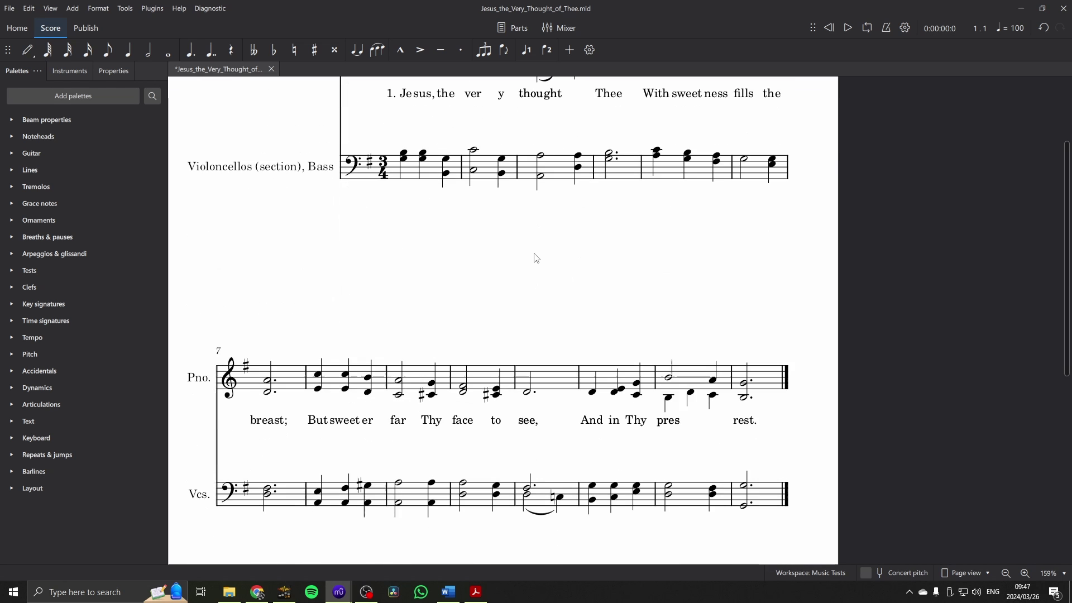
pyautogui.scroll(1, 534, 275)
pyautogui.moveTo(554, 297); pyautogui.dragTo(568, 353)
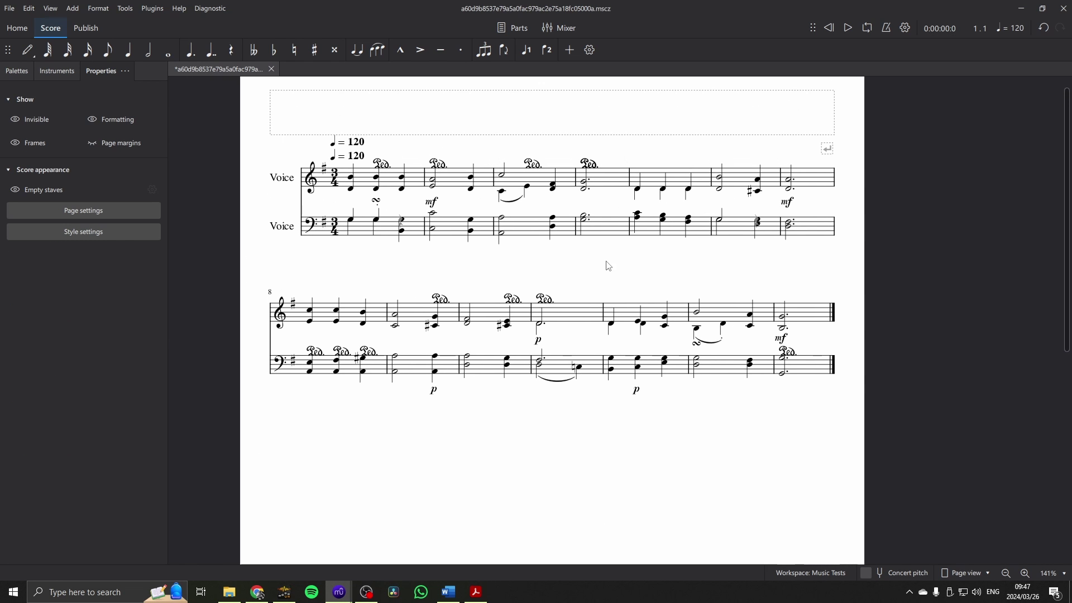
# - In the score converted from PDF, delete the stray pedal marks above bars 1 to 3 of the treble staff
pyautogui.click(385, 166)
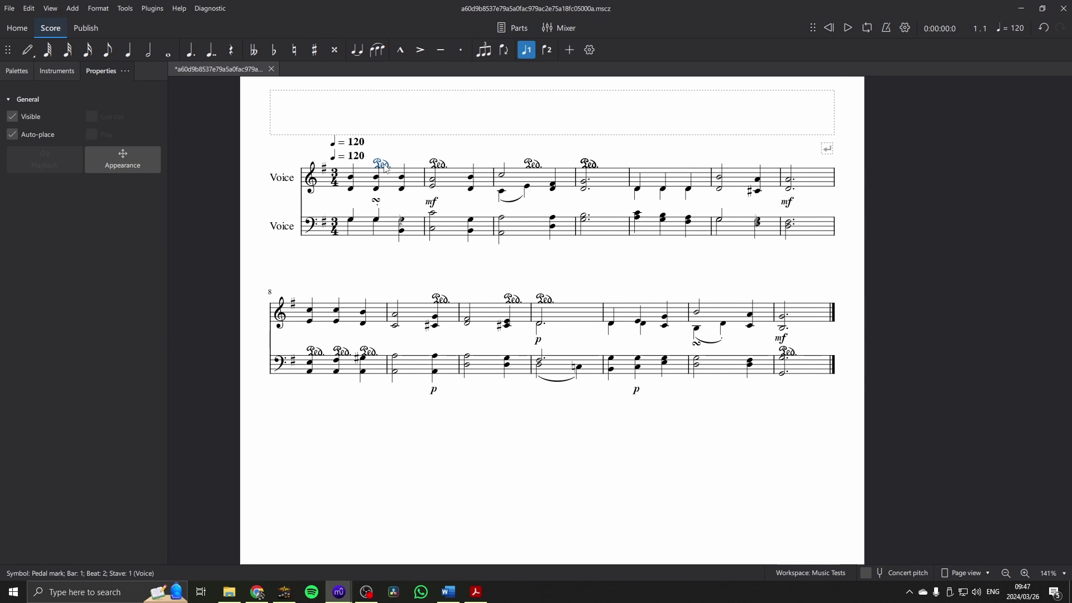
pyautogui.hotkey('alt', 'Right')
pyautogui.hotkey('alt', 'Right')
pyautogui.hotkey('alt', 'Right')
pyautogui.hotkey('alt', 'Right')
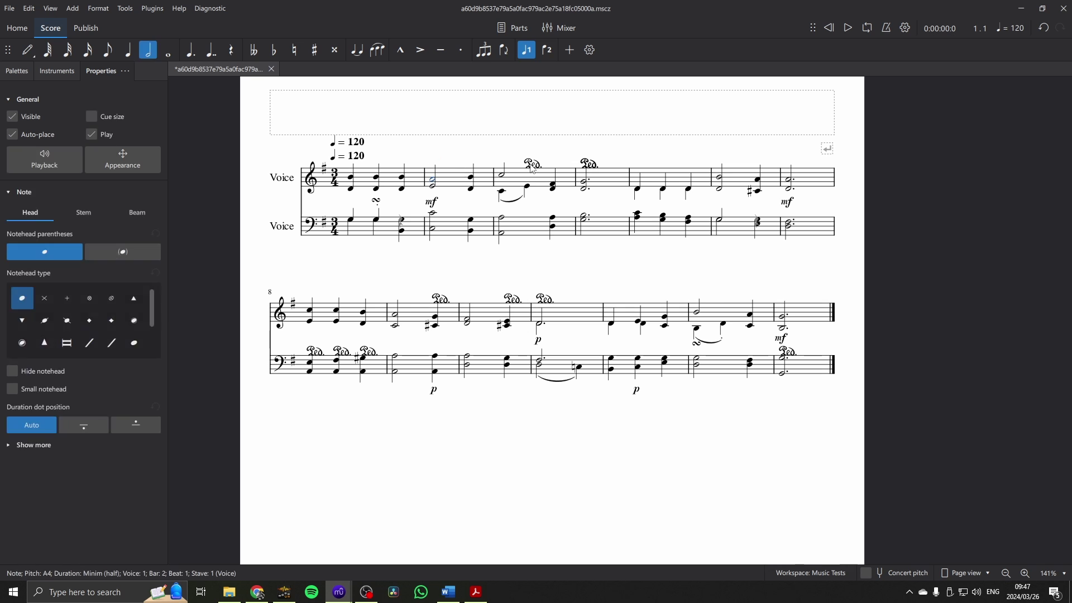
pyautogui.press('Delete')
# - Delete the mf dynamic in bar 2 and the pedal mark above bar 4
pyautogui.click(433, 206)
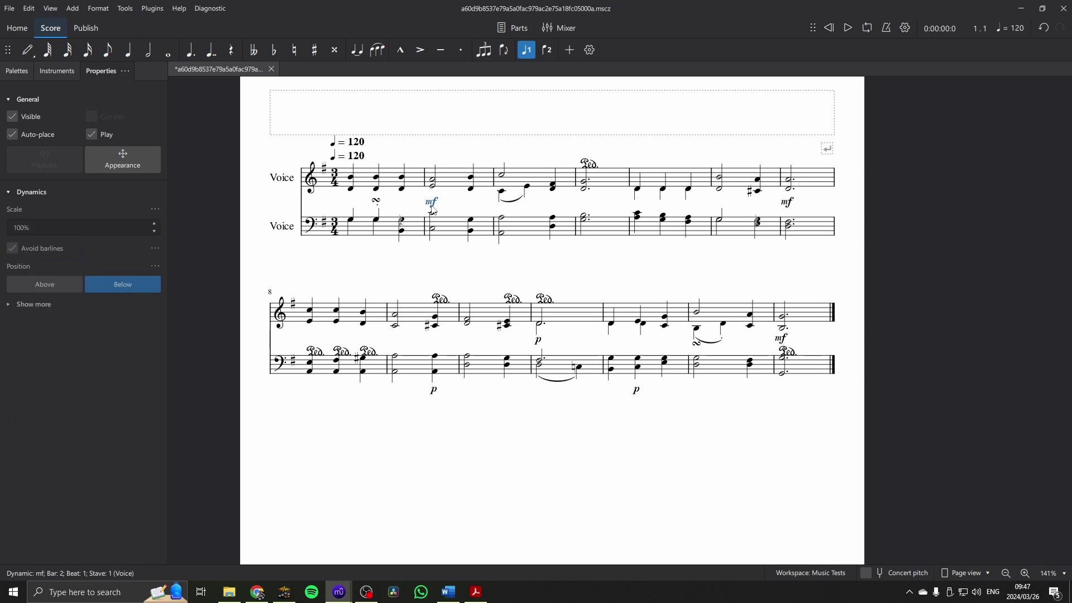
pyautogui.press('Delete')
pyautogui.hotkey('alt', 'Right')
pyautogui.hotkey('alt', 'Right')
pyautogui.hotkey('alt', 'Right')
pyautogui.hotkey('alt', 'Right')
pyautogui.press('Delete')
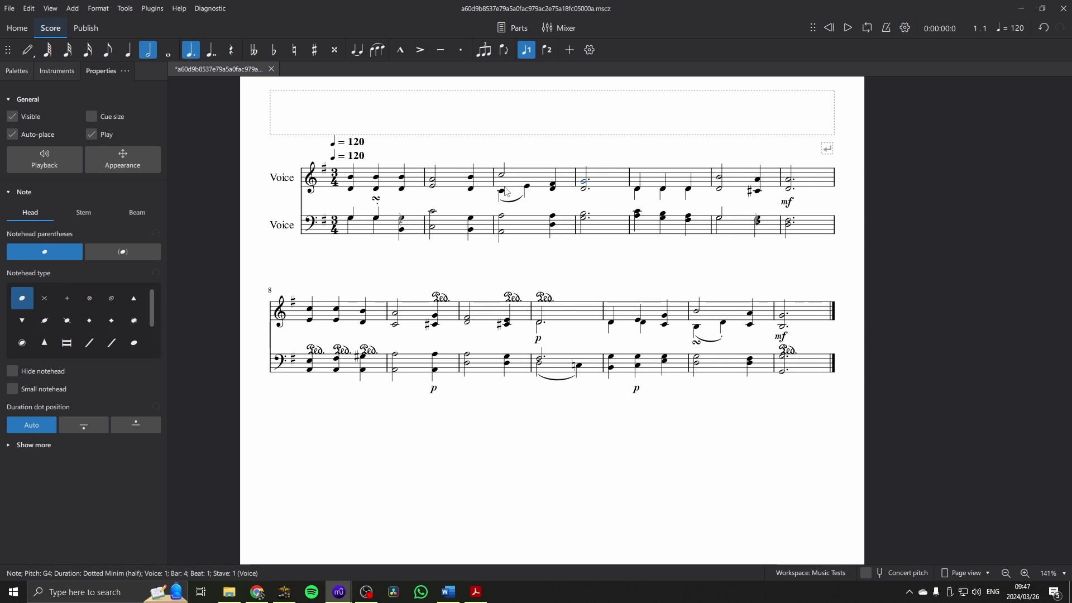
# - Delete the turn ornament and the staccato dot on beat 2 of bar 1, and the mf dynamic in bar 7
pyautogui.click(376, 200)
pyautogui.press('Delete')
pyautogui.press('Escape')
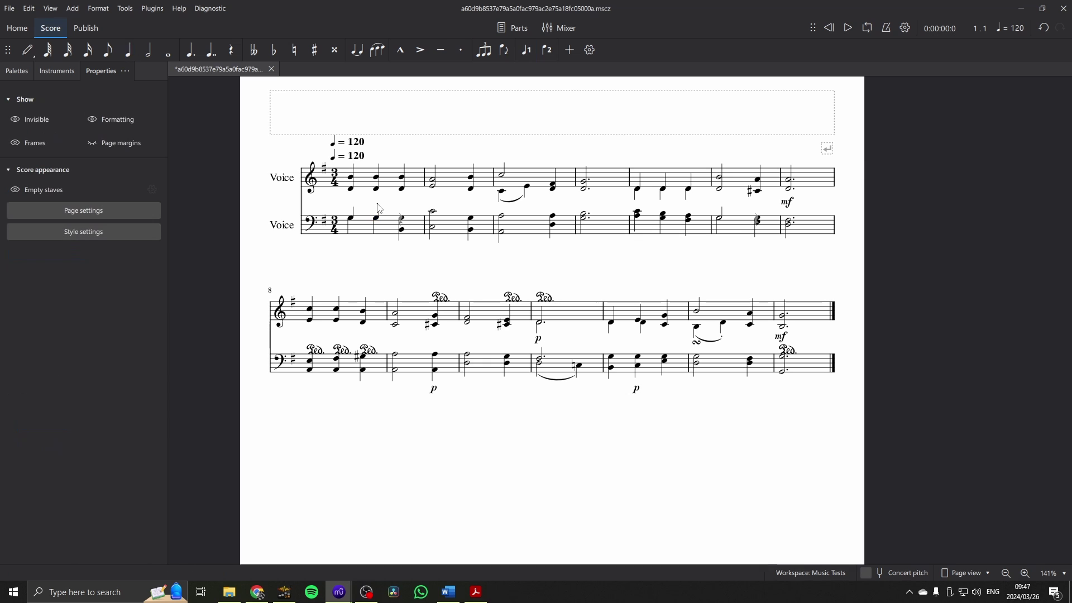
pyautogui.press('Left')
pyautogui.press('Left')
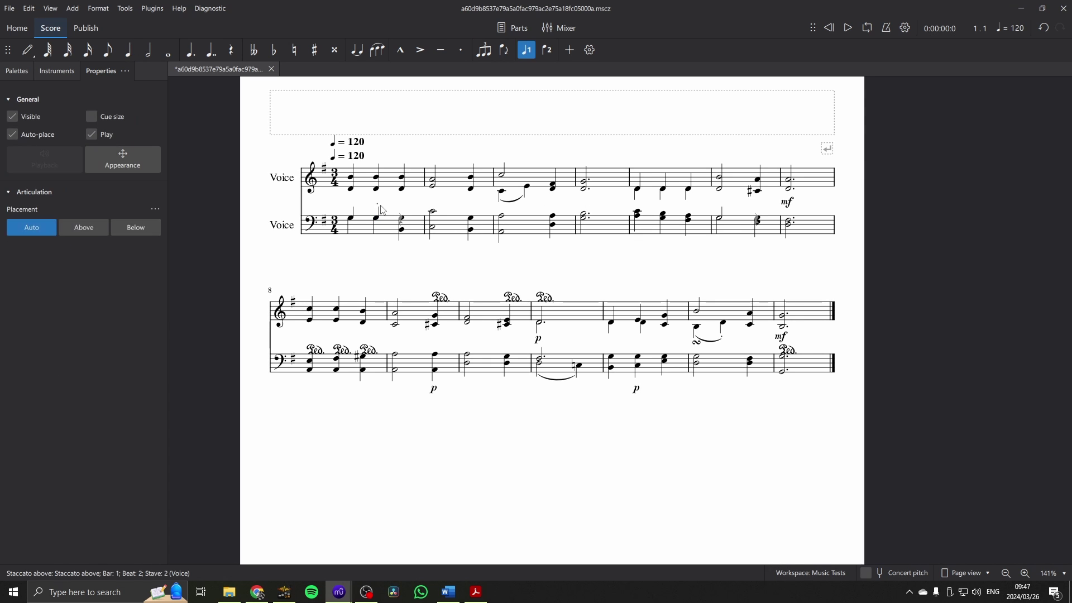
pyautogui.click(786, 204)
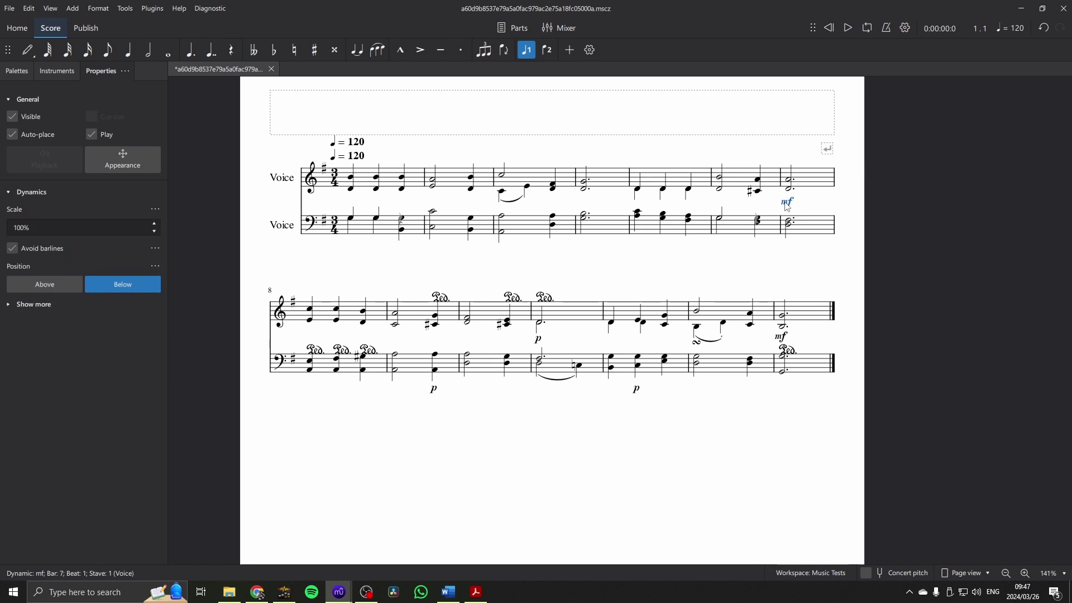
pyautogui.press('Delete')
# - Delete the three pedal marks above bar 8 of the bass staff
pyautogui.click(321, 351)
pyautogui.press('Delete')
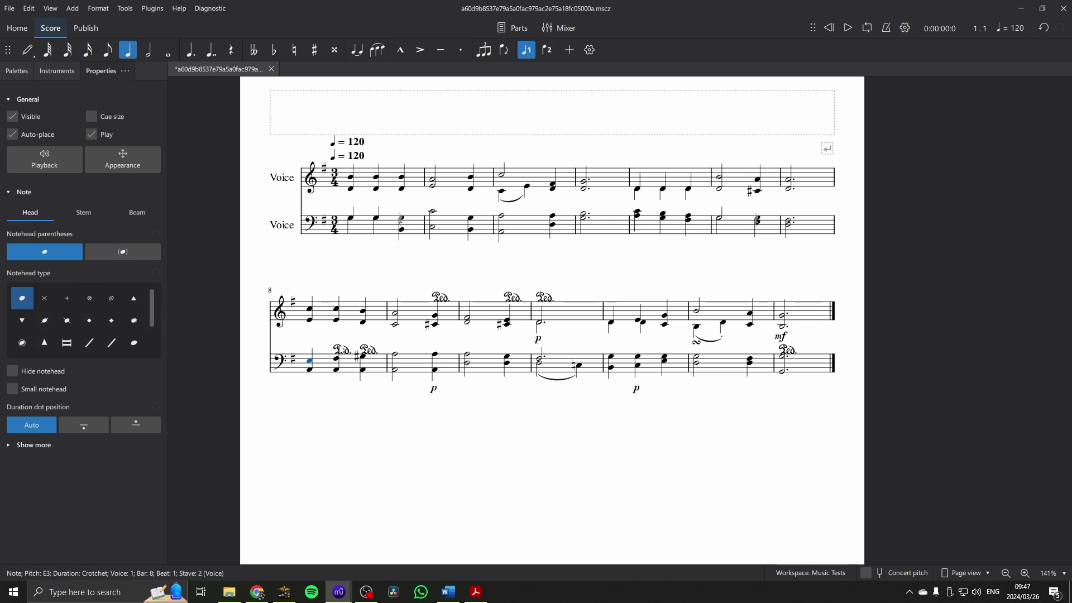
pyautogui.click(342, 350)
pyautogui.press('Delete')
pyautogui.click(366, 352)
pyautogui.press('Delete')
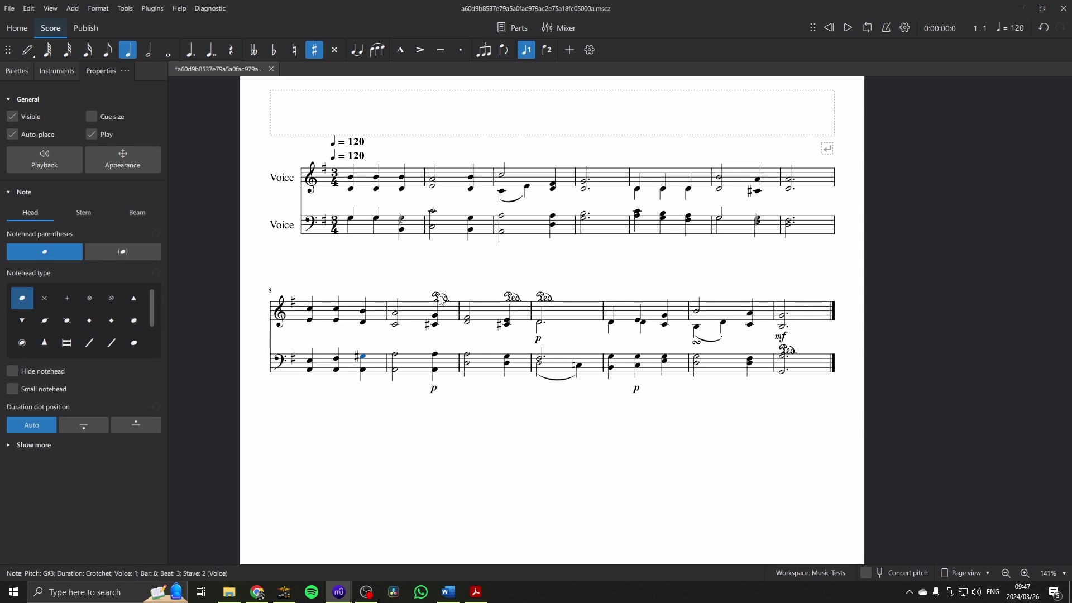
# - Delete the pedal marks above bars 9, 10 and 11 of the treble staff
pyautogui.click(441, 297)
pyautogui.press('Delete')
pyautogui.click(513, 297)
pyautogui.press('Delete')
pyautogui.click(544, 296)
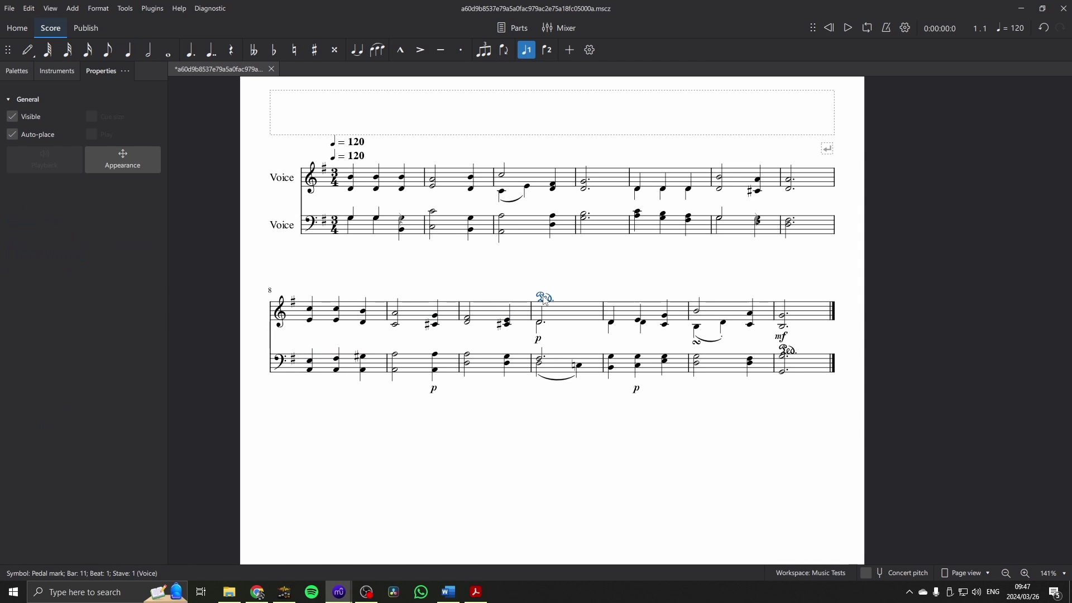
pyautogui.press('Delete')
# - Delete the p dynamics below bar 11 of the treble staff and below bars 9 and 12 of the bass staff
pyautogui.click(540, 342)
pyautogui.press('Delete')
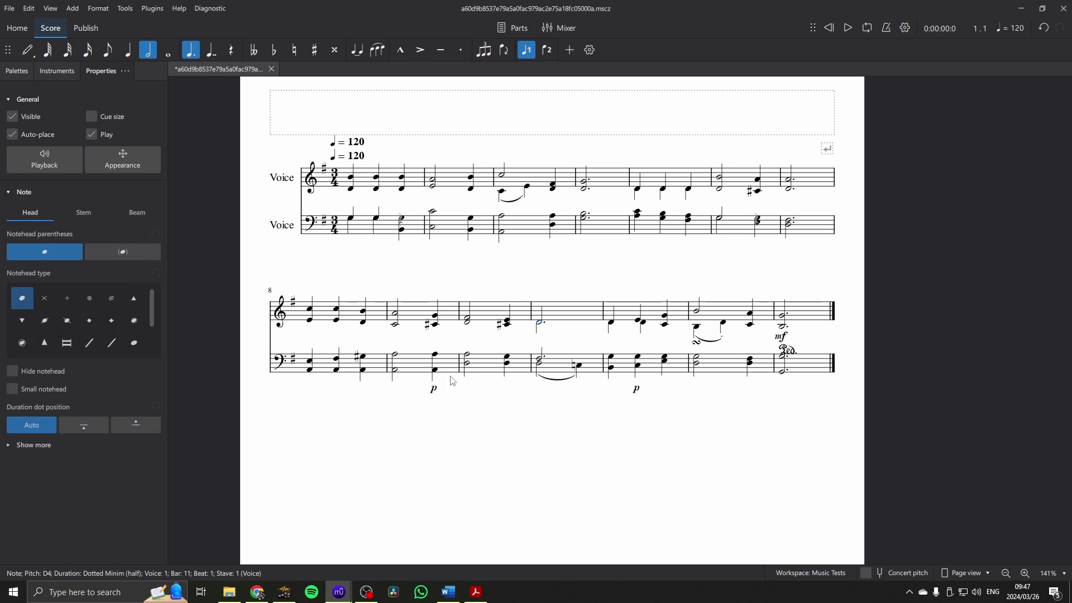
pyautogui.click(434, 388)
pyautogui.press('Delete')
pyautogui.click(637, 389)
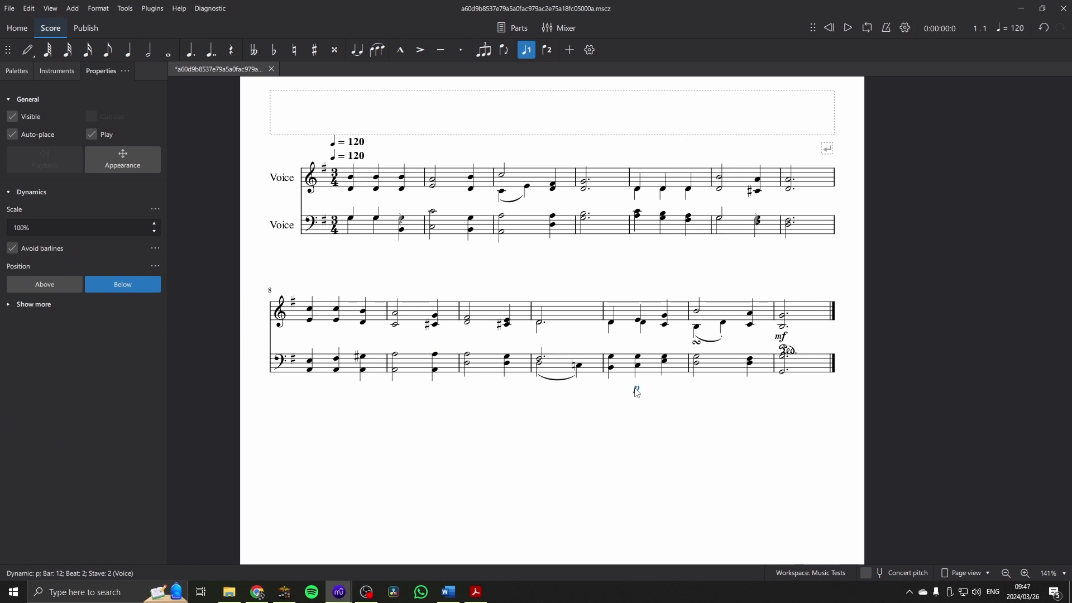
pyautogui.press('Delete')
pyautogui.press('Escape')
# - Delete the turn ornament in bar 13, and the mf dynamic and pedal mark in bar 14
pyautogui.click(697, 343)
pyautogui.press('Delete')
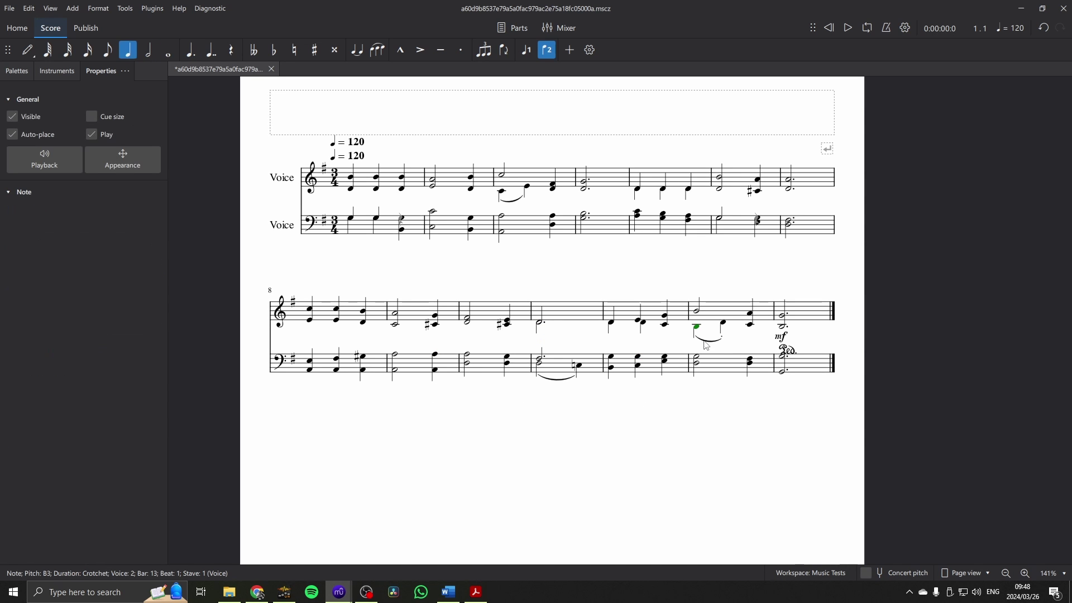
pyautogui.hotkey('alt', 'Right')
pyautogui.hotkey('alt', 'Right')
pyautogui.click(781, 337)
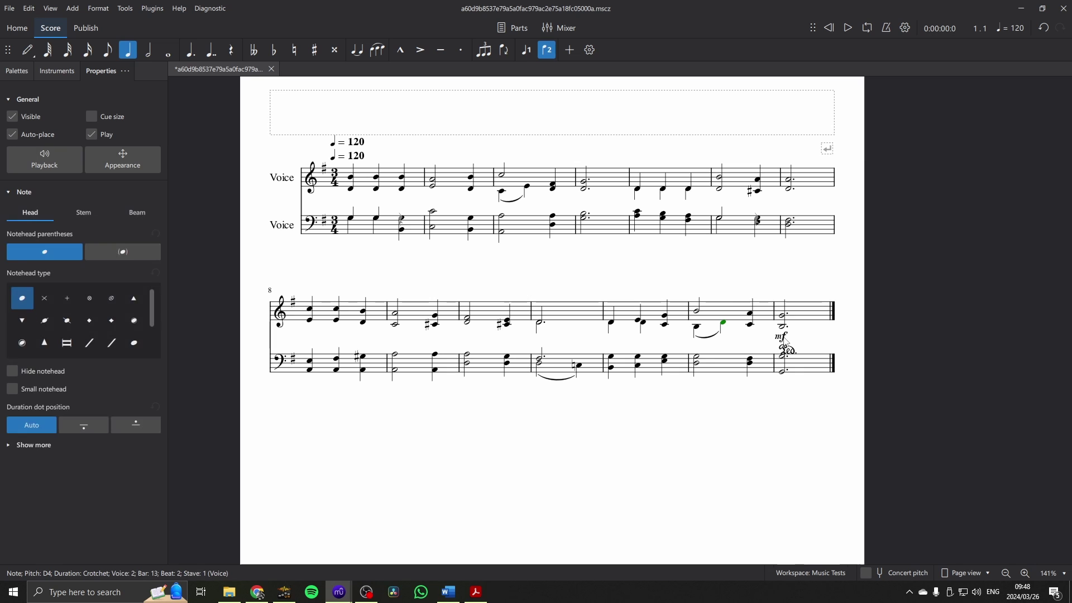
pyautogui.press('Delete')
pyautogui.click(794, 349)
pyautogui.press('Delete')
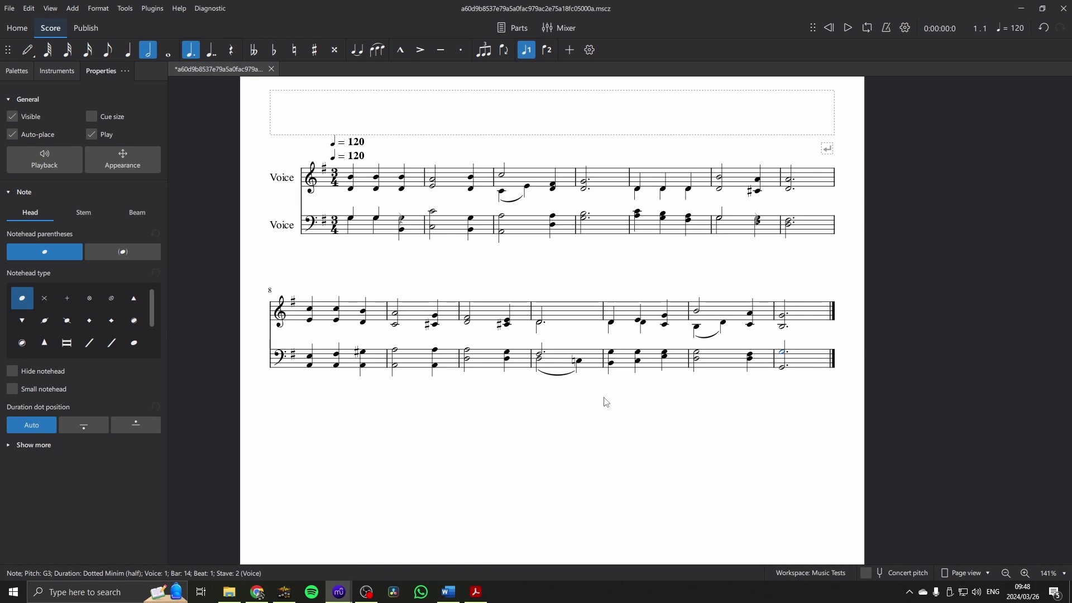
# - Delete both crotchet = 120 tempo markings above bar 1
pyautogui.click(356, 155)
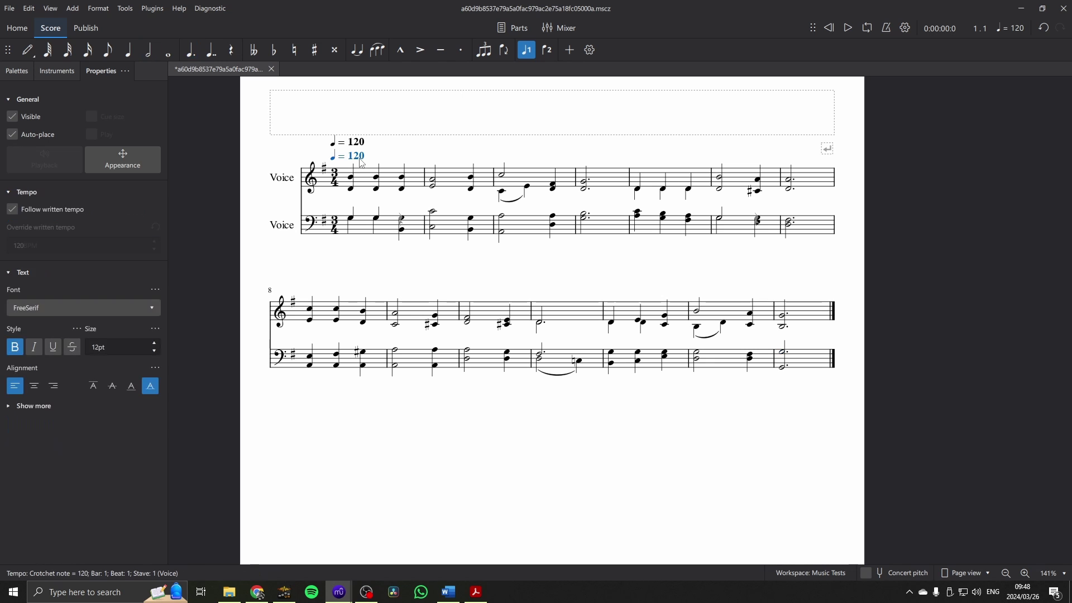
pyautogui.press('Delete')
pyautogui.click(357, 161)
pyautogui.press('Delete')
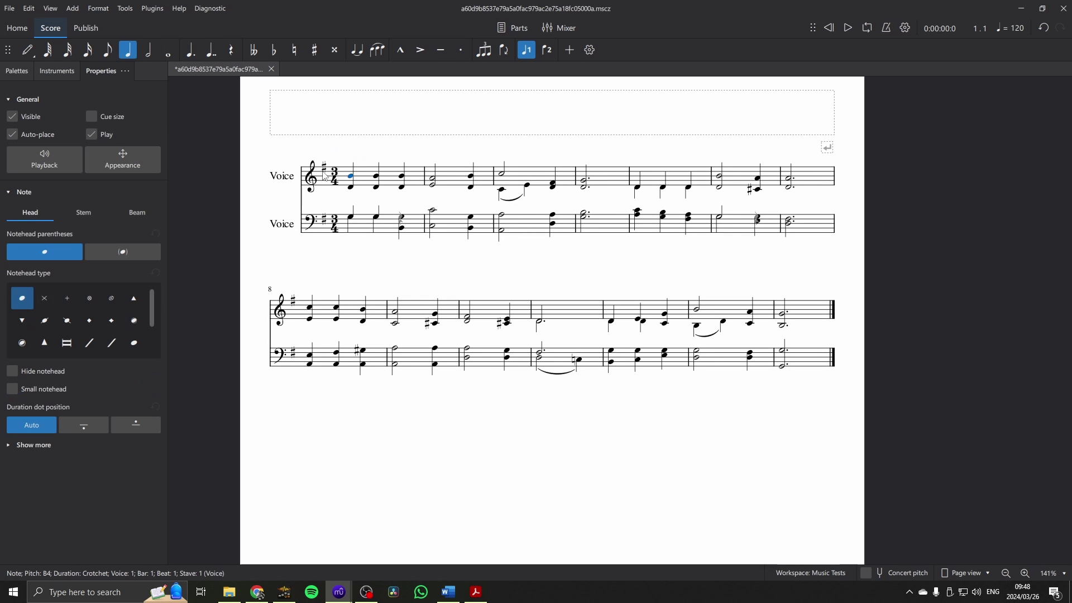
# - Check the tempo in the original hymn PDF and add a crotchet = 78 tempo marking at the first note of the upper Voice staff
pyautogui.hotkey('alt', 'Tab')
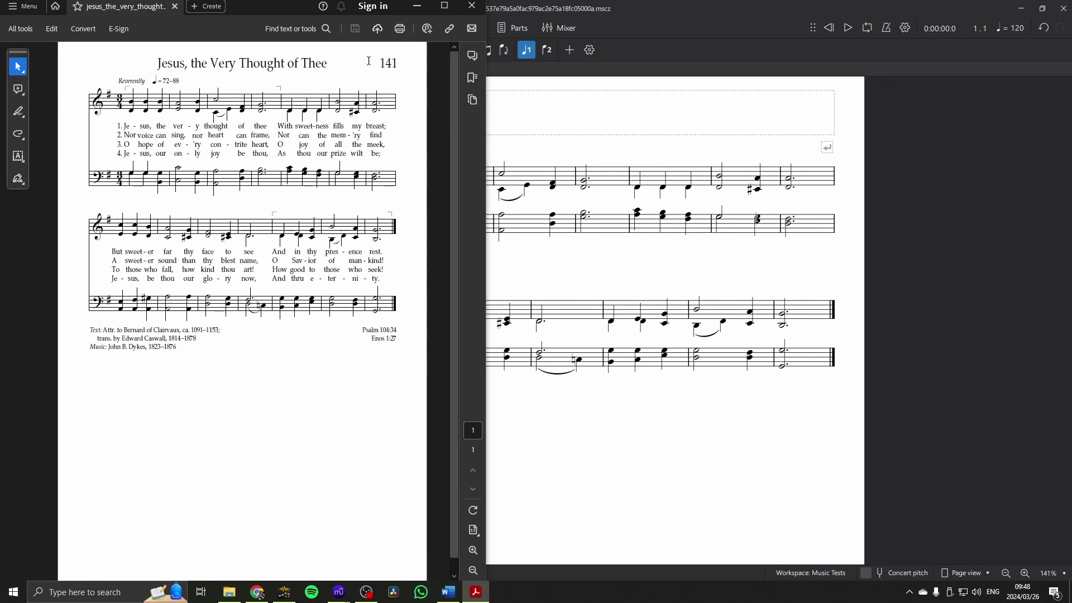
pyautogui.click(573, 249)
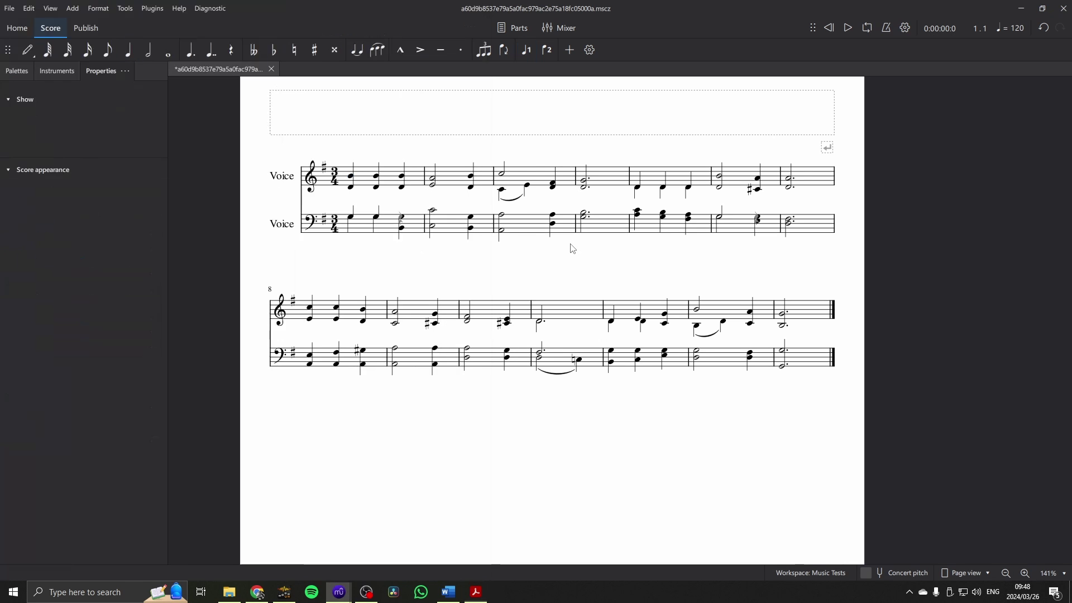
pyautogui.click(351, 178)
pyautogui.click(18, 73)
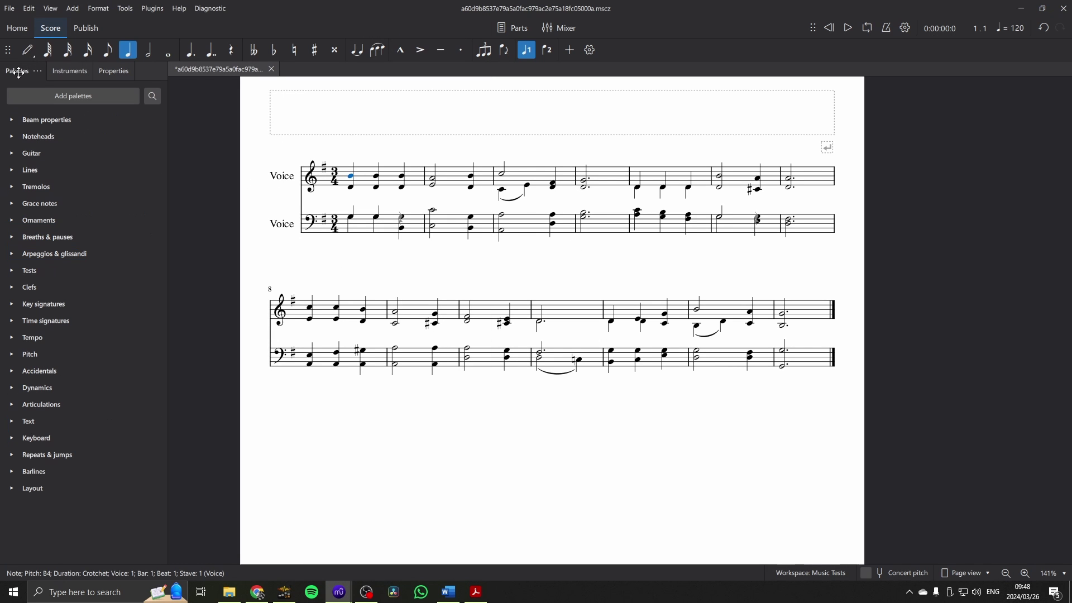
pyautogui.click(11, 337)
pyautogui.click(89, 360)
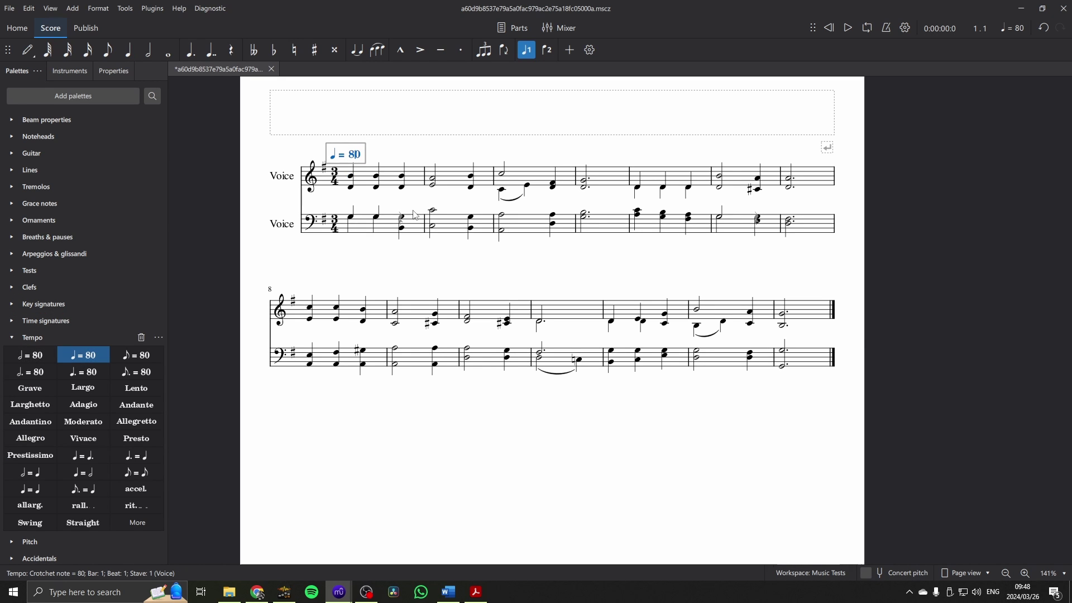
pyautogui.press('BackSpace')
pyautogui.press('BackSpace')
pyautogui.write('78')
pyautogui.click(459, 157)
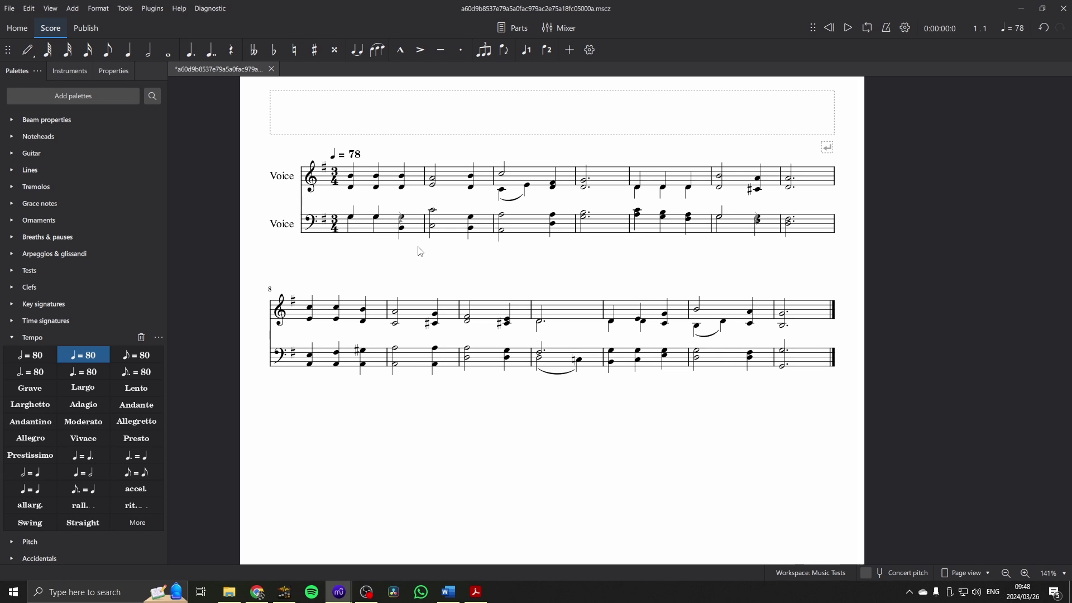
# - Consult the hymn PDF again and add Soprano, Alto, Tenor and Bass vocal instruments to the score
pyautogui.click(479, 593)
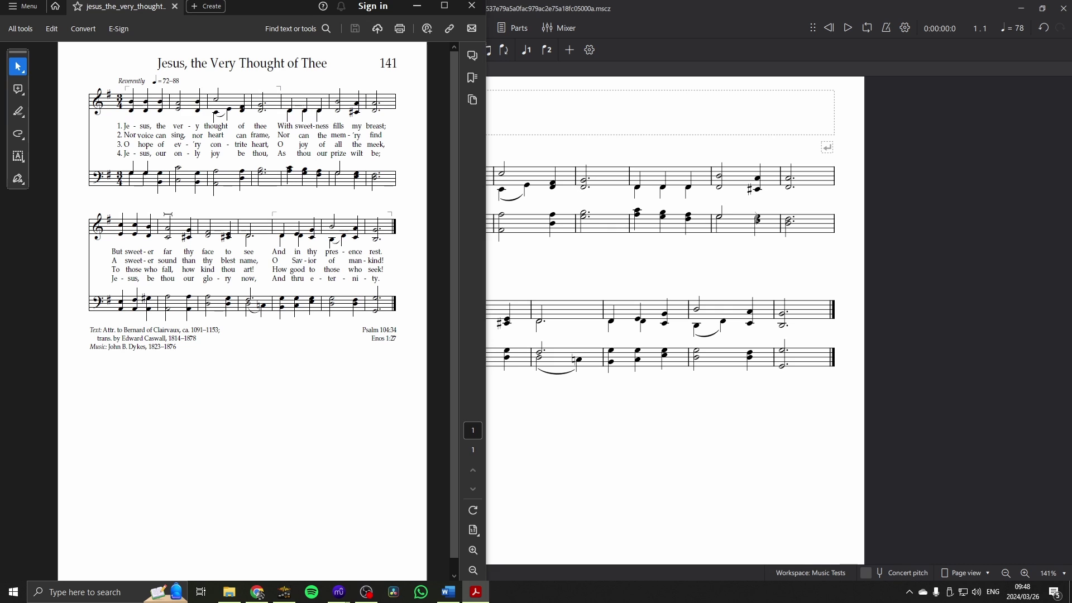
pyautogui.click(563, 270)
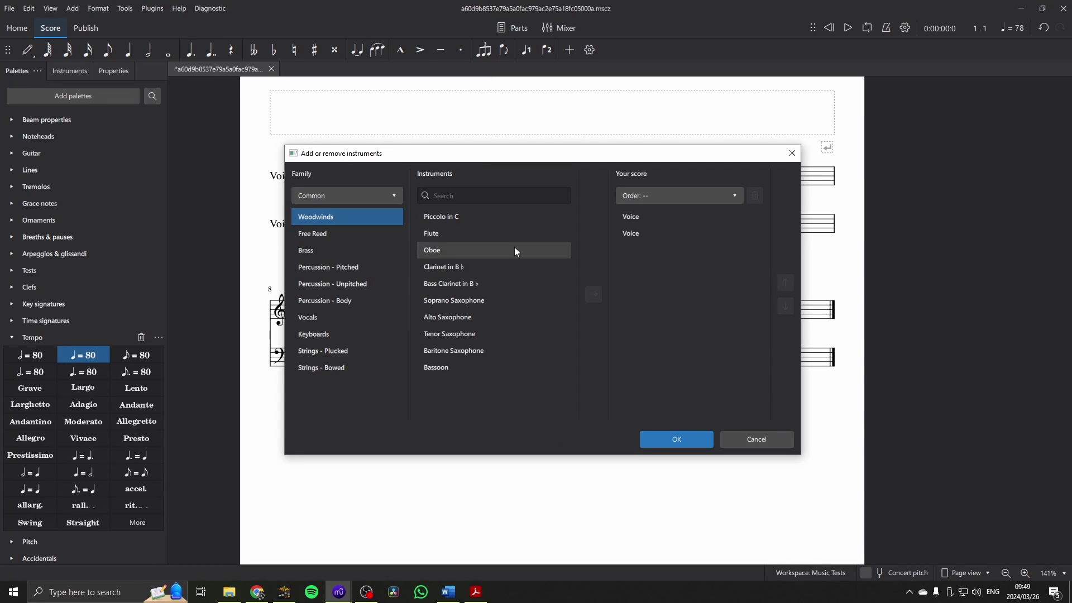
pyautogui.click(320, 318)
pyautogui.doubleClick(459, 216)
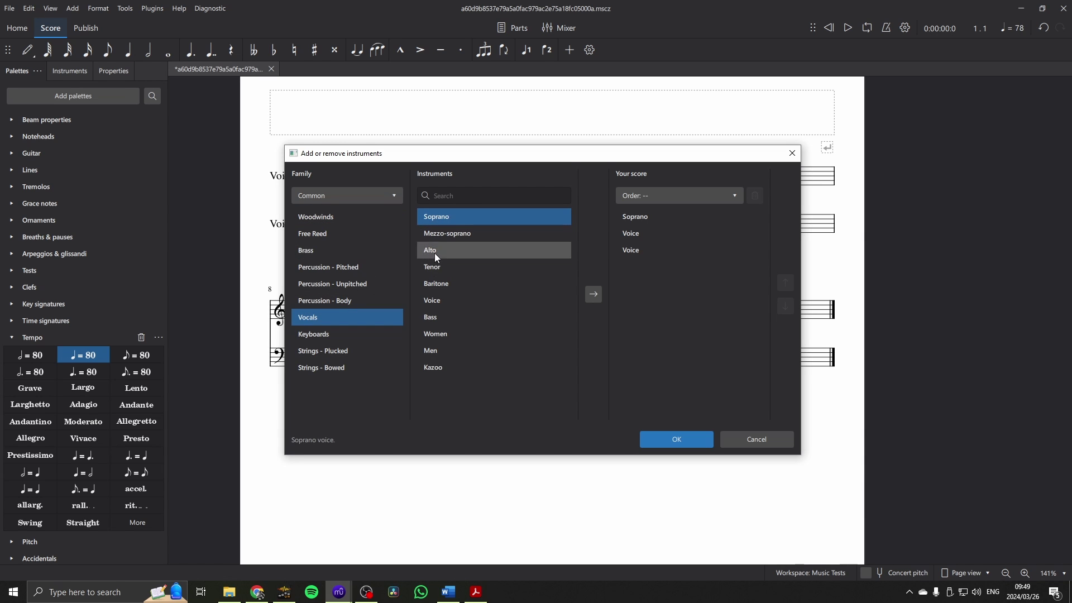
pyautogui.doubleClick(434, 251)
pyautogui.doubleClick(435, 267)
pyautogui.doubleClick(435, 317)
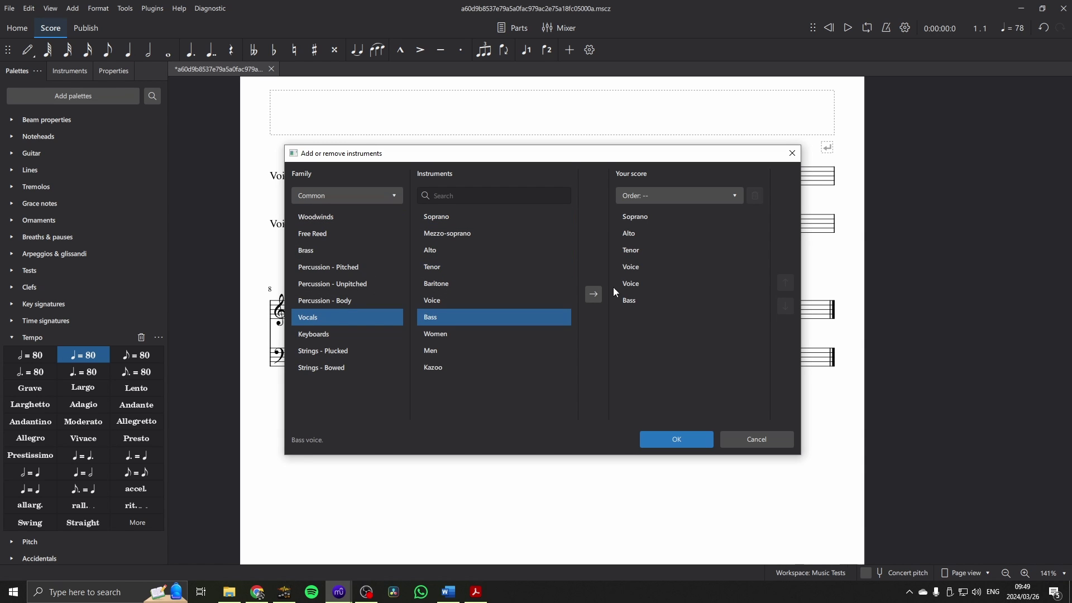
# - Move the Bass instrument above both Voice staves so it follows the Tenor, and apply the new instrument list
pyautogui.click(652, 266)
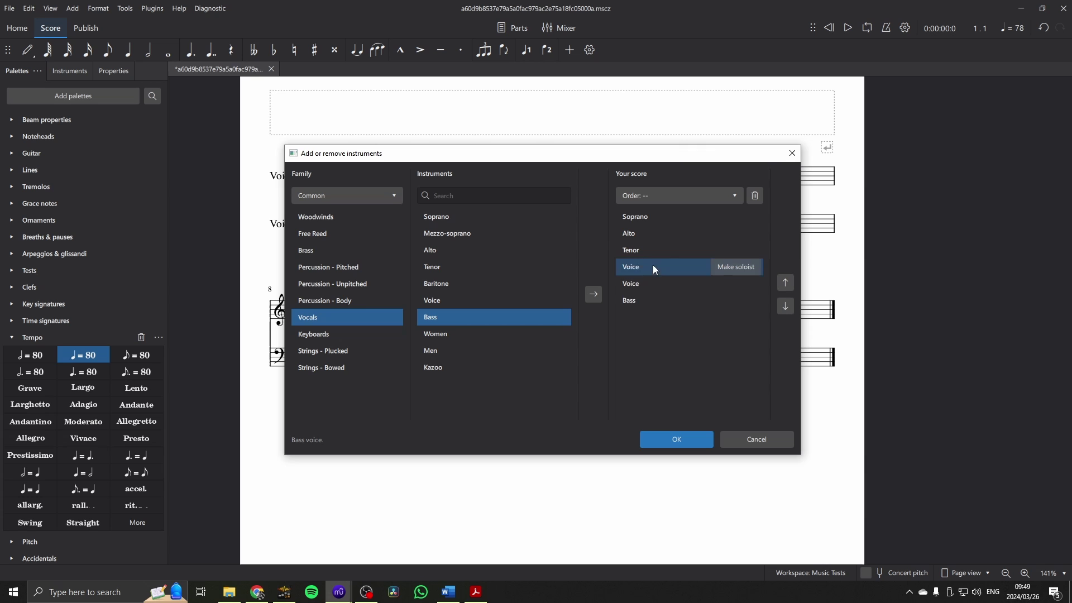
pyautogui.click(639, 300)
pyautogui.doubleClick(787, 282)
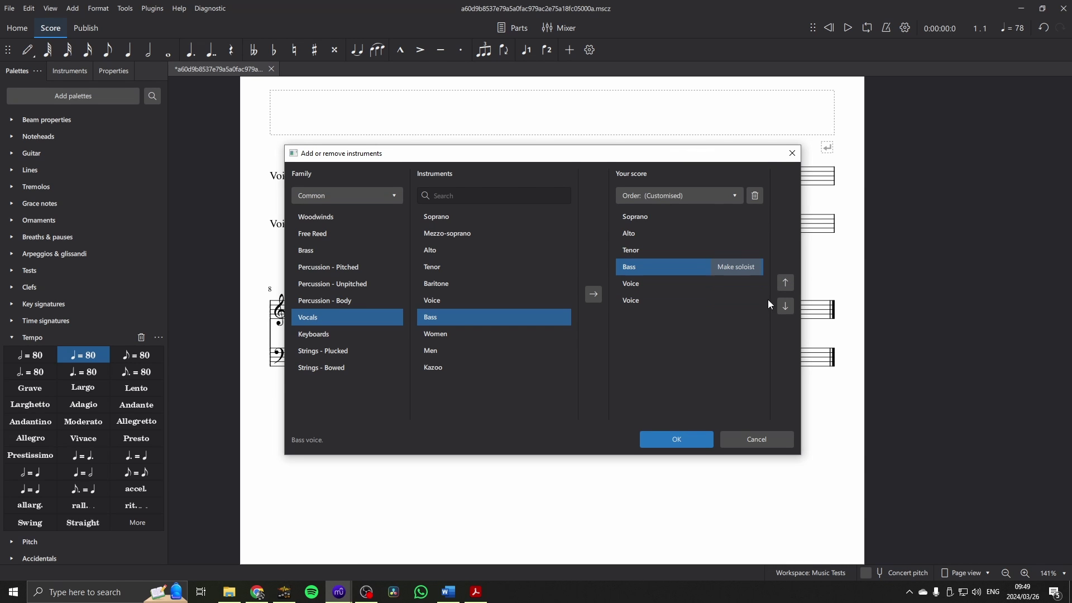
pyautogui.click(671, 436)
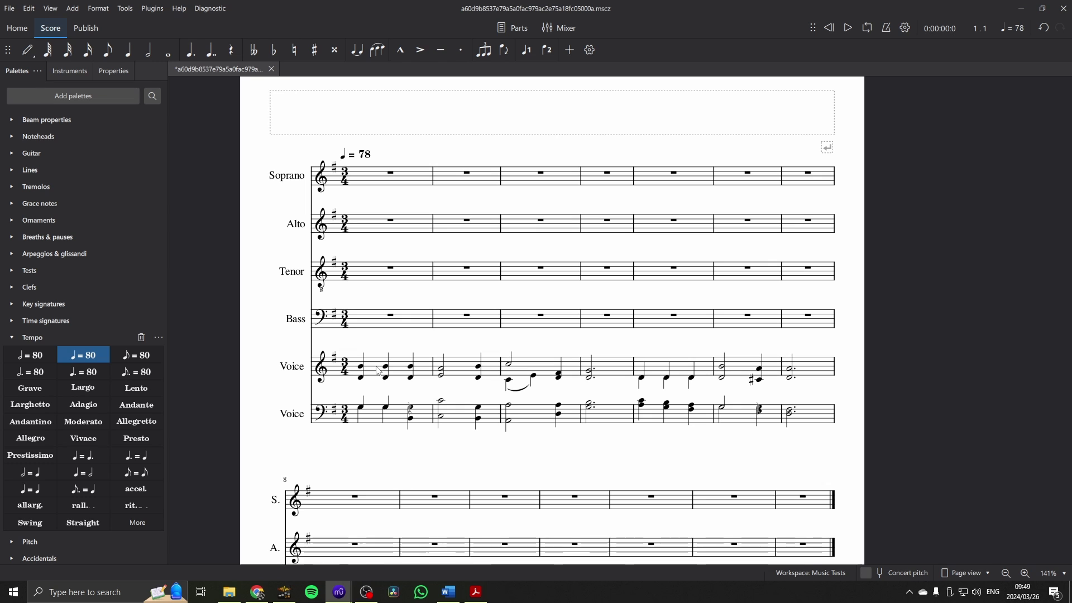
# - Show the score in continuous view and copy all bars of the upper Voice staff into the Soprano staff from bar 1
pyautogui.click(983, 568)
pyautogui.click(993, 541)
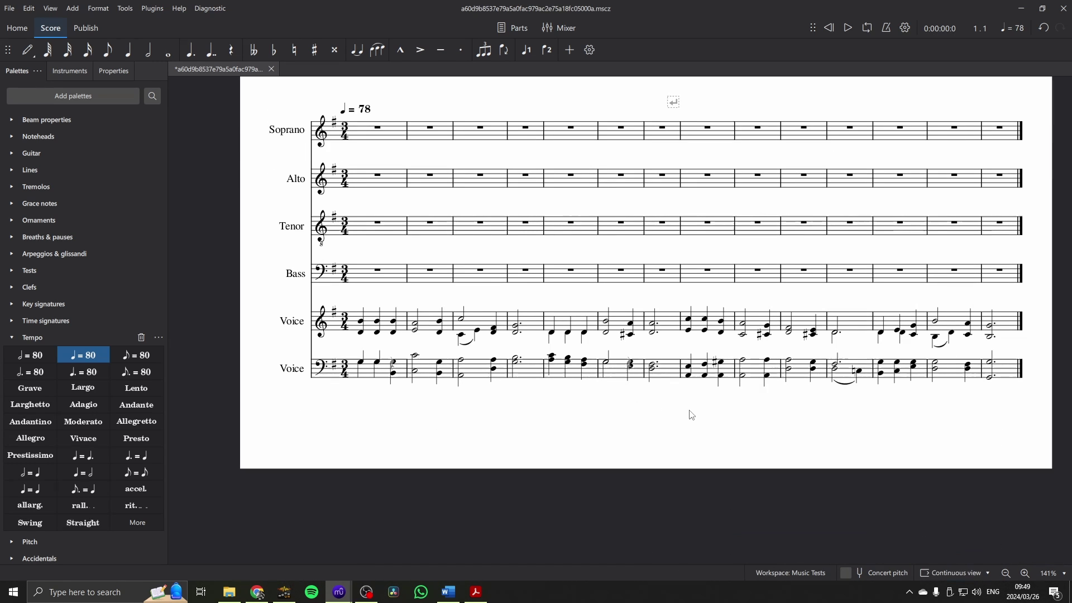
pyautogui.click(406, 322)
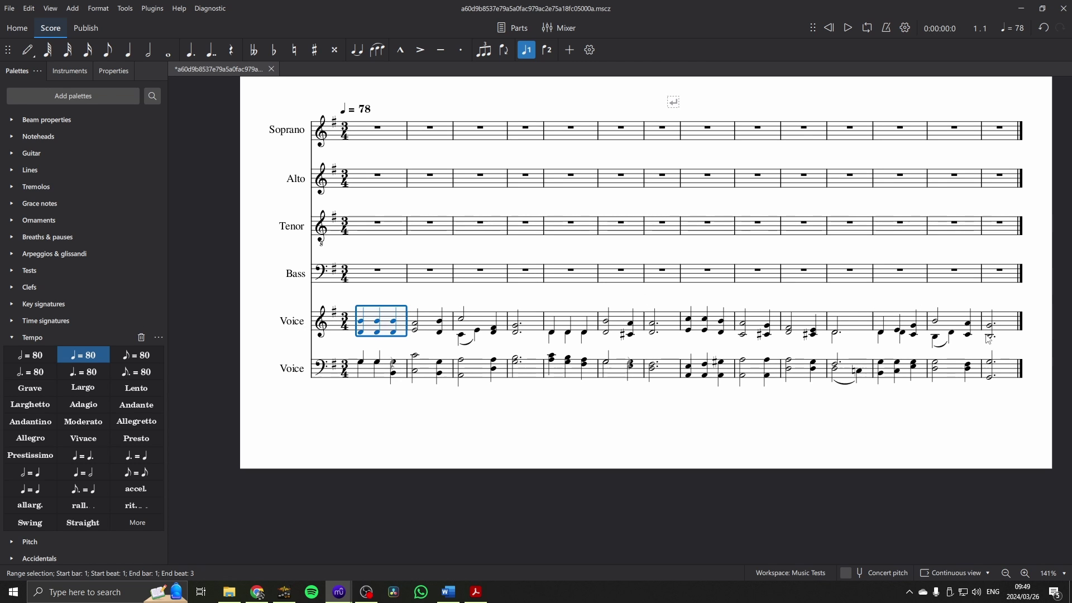
pyautogui.keyDown('shift'); pyautogui.click(1013, 324); pyautogui.keyUp('shift')
pyautogui.keyDown('ctrl'); pyautogui.scroll(2, 711, 439); pyautogui.keyUp('ctrl')
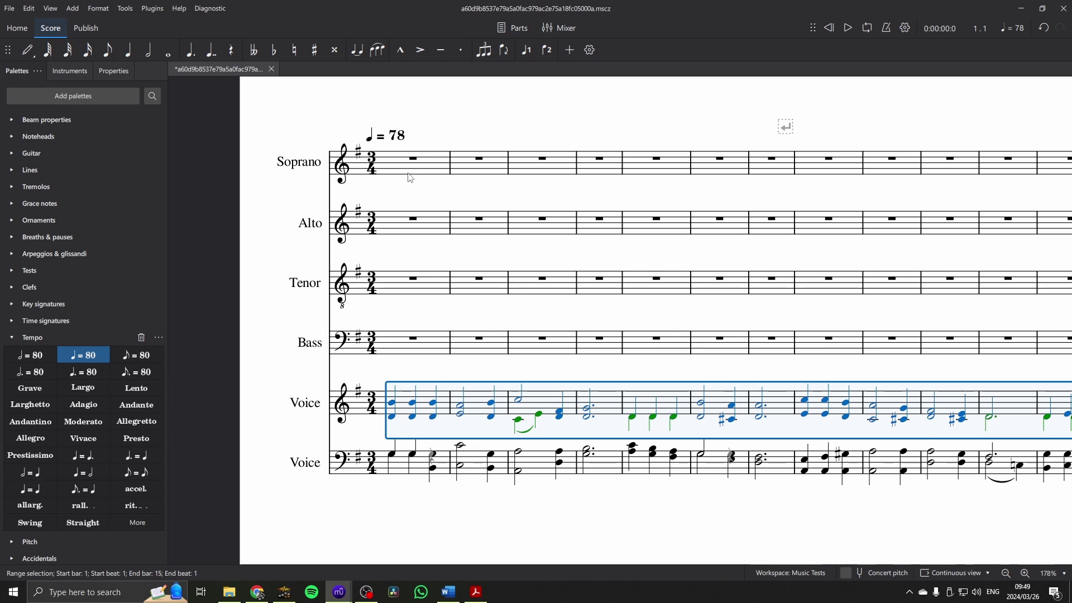
pyautogui.click(403, 166)
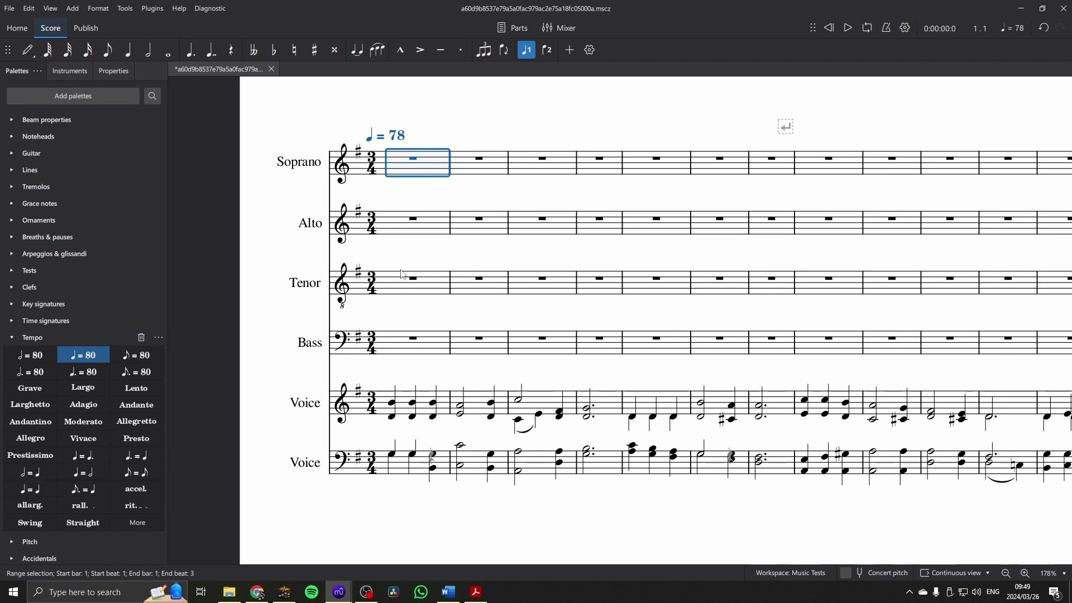
pyautogui.hotkey('ctrl', 'v')
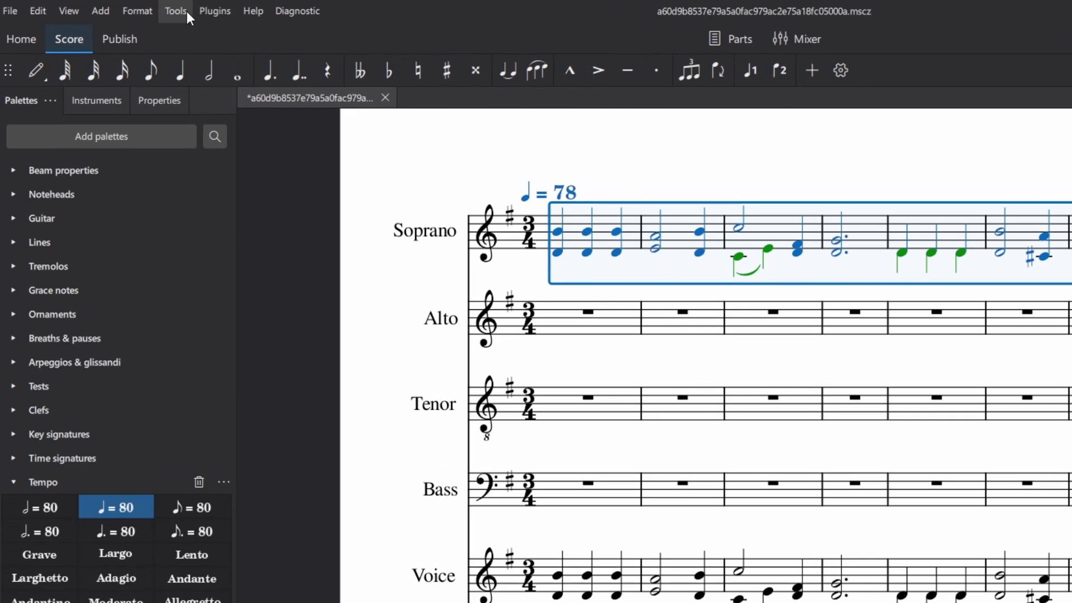
# - Explode the whole pasted Soprano passage onto the vocal staves below and clear the selection
pyautogui.click(185, 12)
pyautogui.click(193, 65)
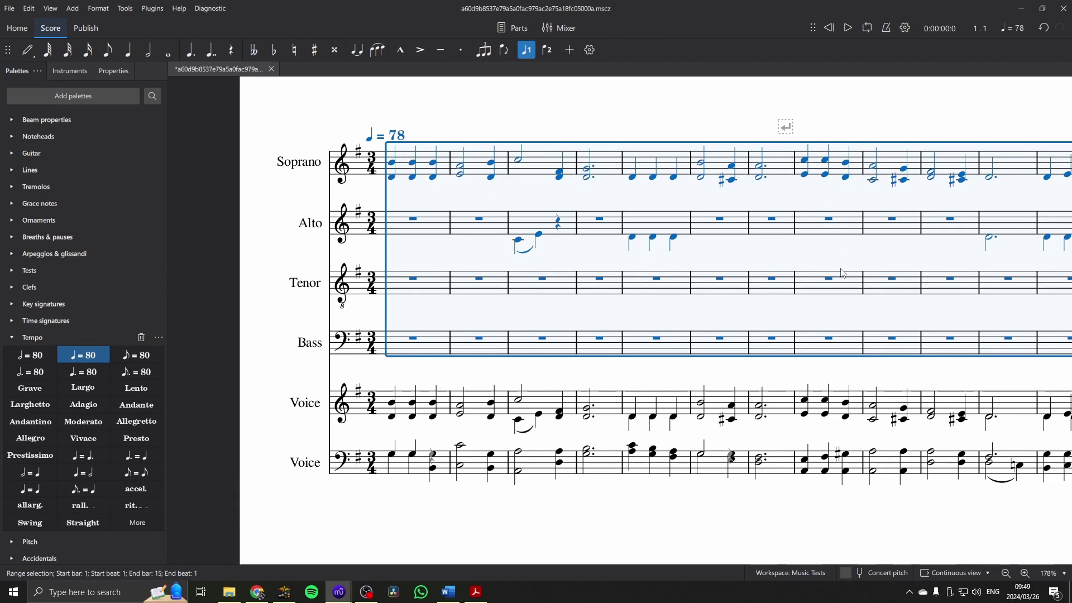
pyautogui.hscroll(4, 691, 255)
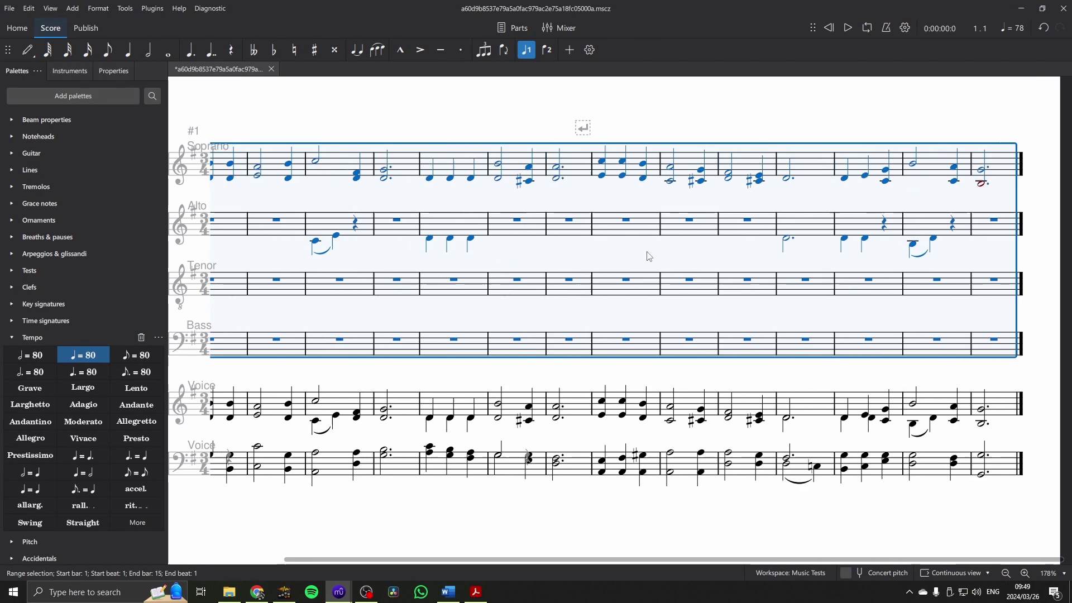
pyautogui.hscroll(-5, 649, 256)
pyautogui.press('Escape')
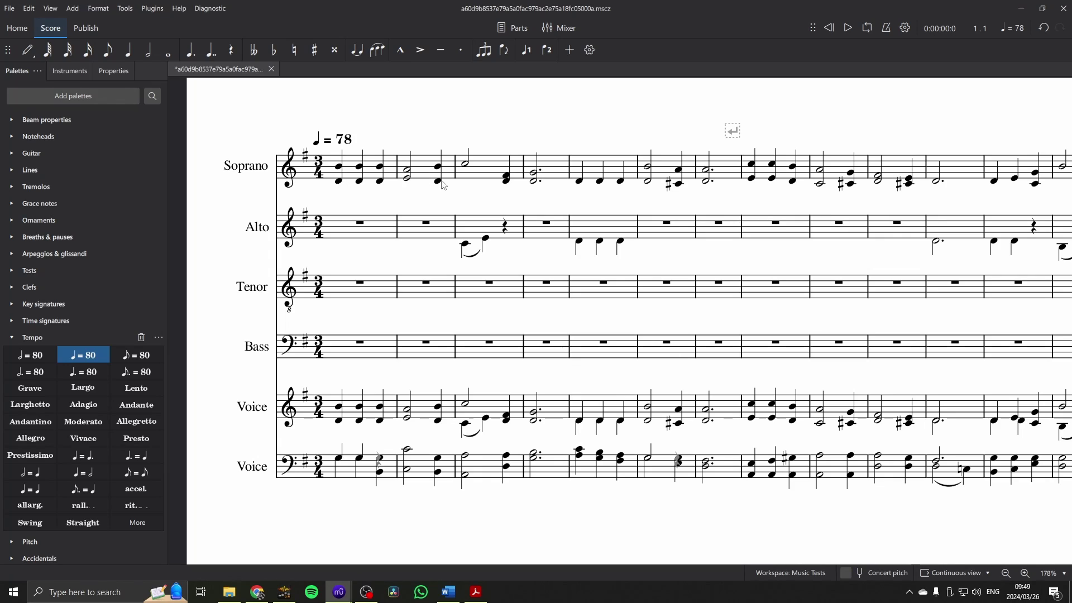
# - Explode bars 1 and 2 of the Soprano staff so their chords split between Soprano and Alto
pyautogui.click(349, 172)
pyautogui.keyDown('shift'); pyautogui.click(426, 179); pyautogui.keyUp('shift')
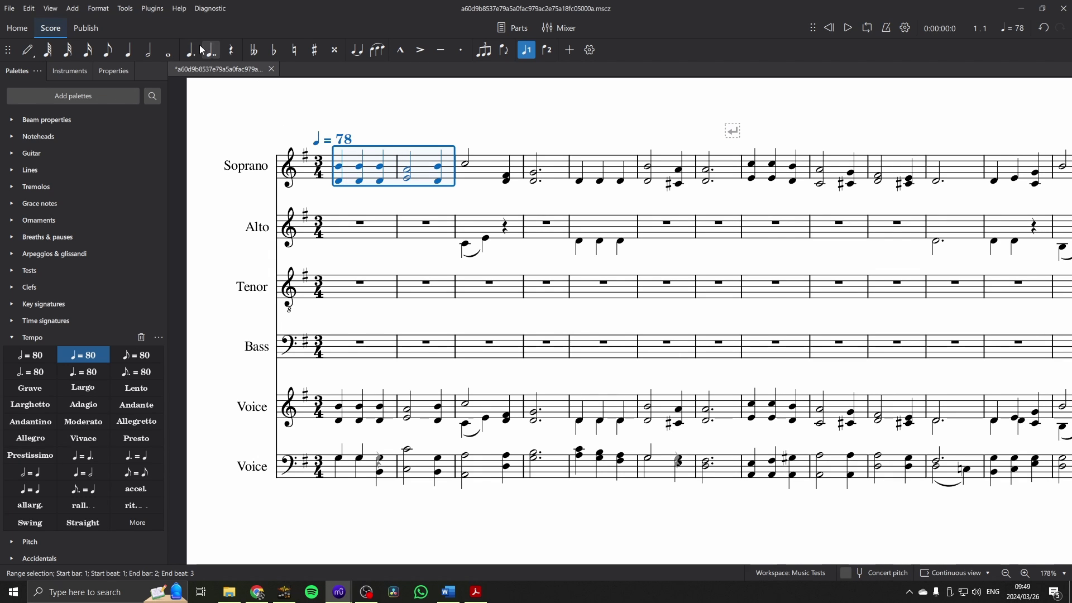
pyautogui.click(126, 9)
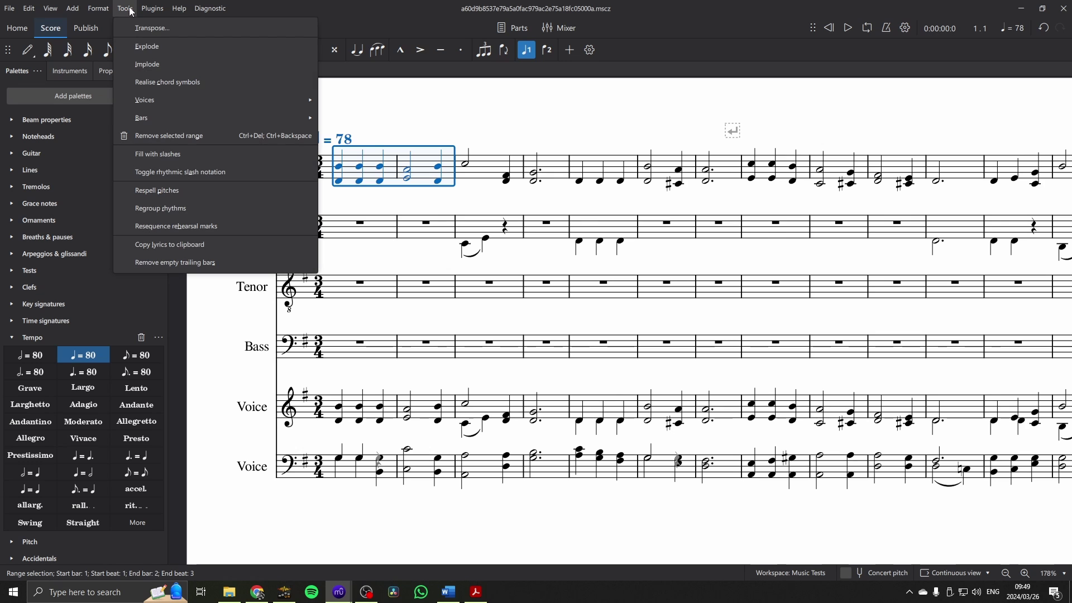
pyautogui.click(146, 46)
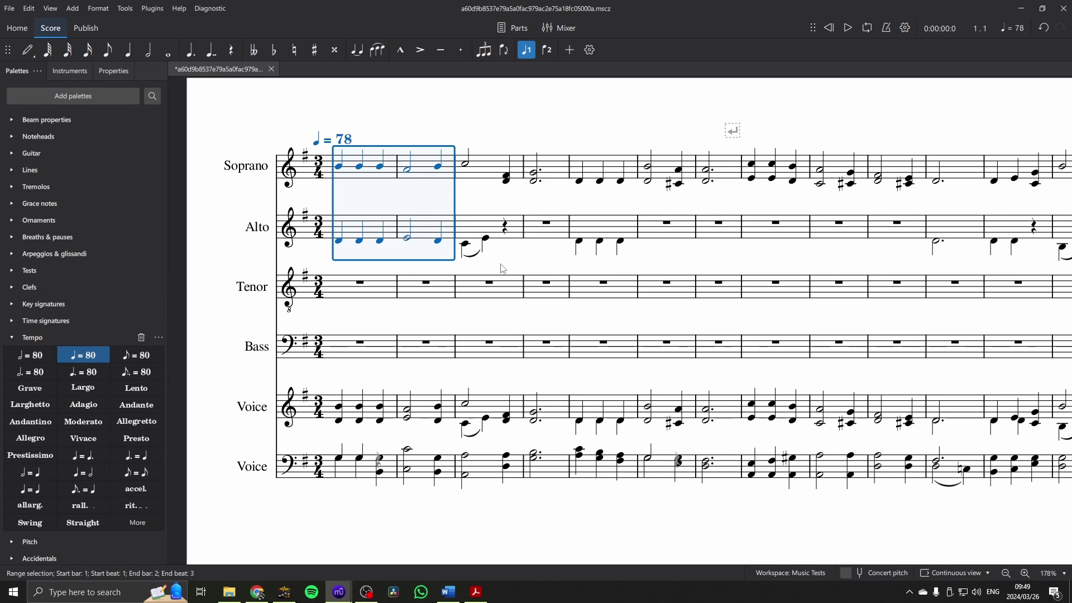
# - Explode the Soprano chords from the last beat of bar 3 through bar 4 into the Alto staff
pyautogui.click(505, 177)
pyautogui.keyDown('shift'); pyautogui.click(535, 179); pyautogui.keyUp('shift')
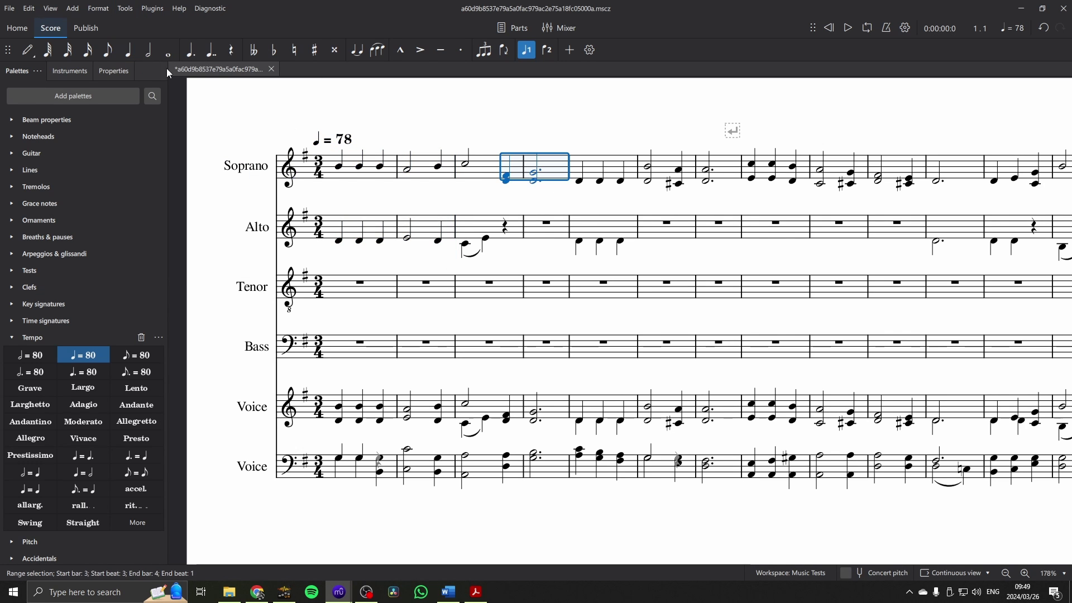
pyautogui.click(125, 8)
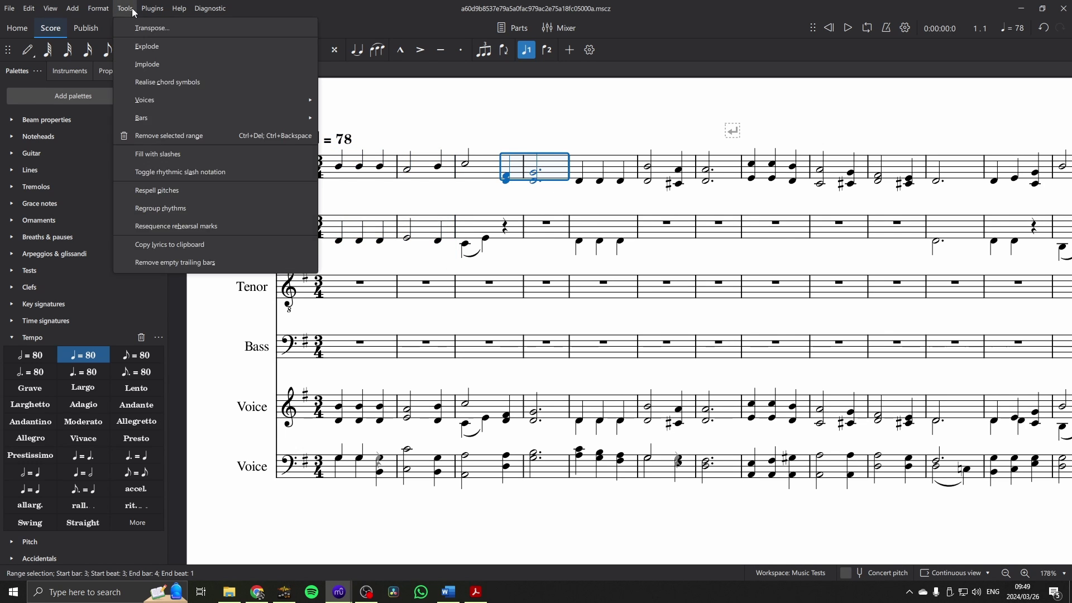
pyautogui.click(143, 47)
# - Explode bar 12 of the Soprano staff from its two-note chord on beat 3
pyautogui.click(635, 170)
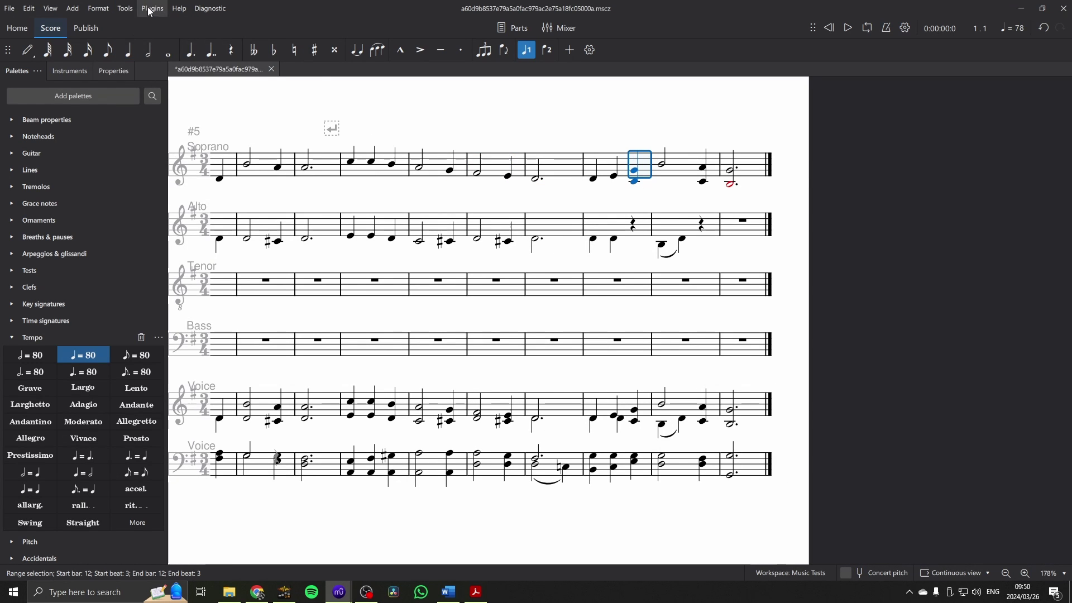
pyautogui.click(125, 9)
pyautogui.click(143, 47)
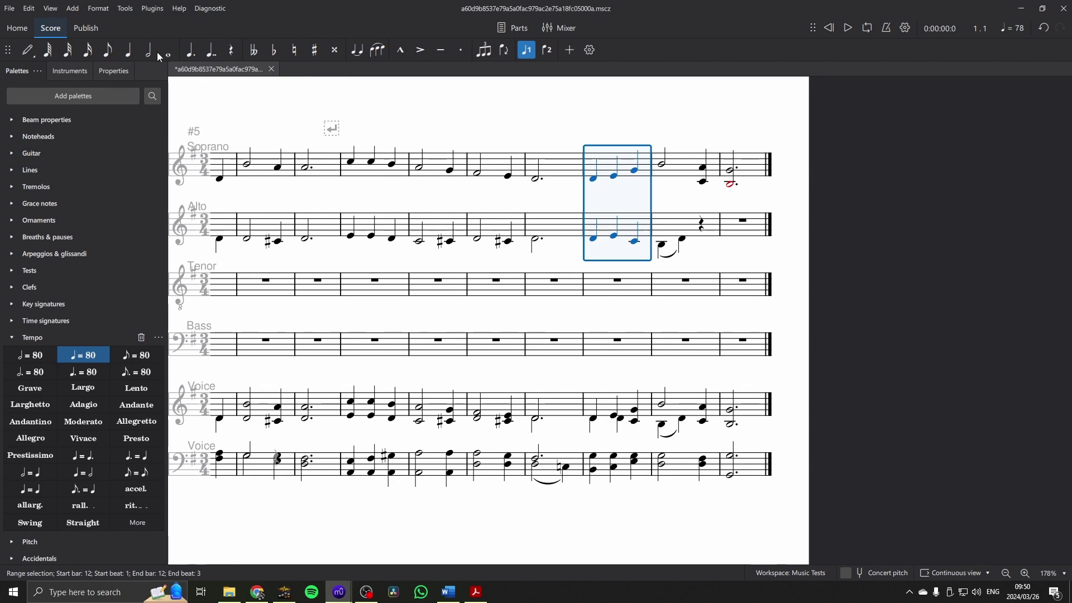
# - Explode the Soprano chords from beat 3 of bar 13 through bar 14, and review the resulting Alto line
pyautogui.click(703, 168)
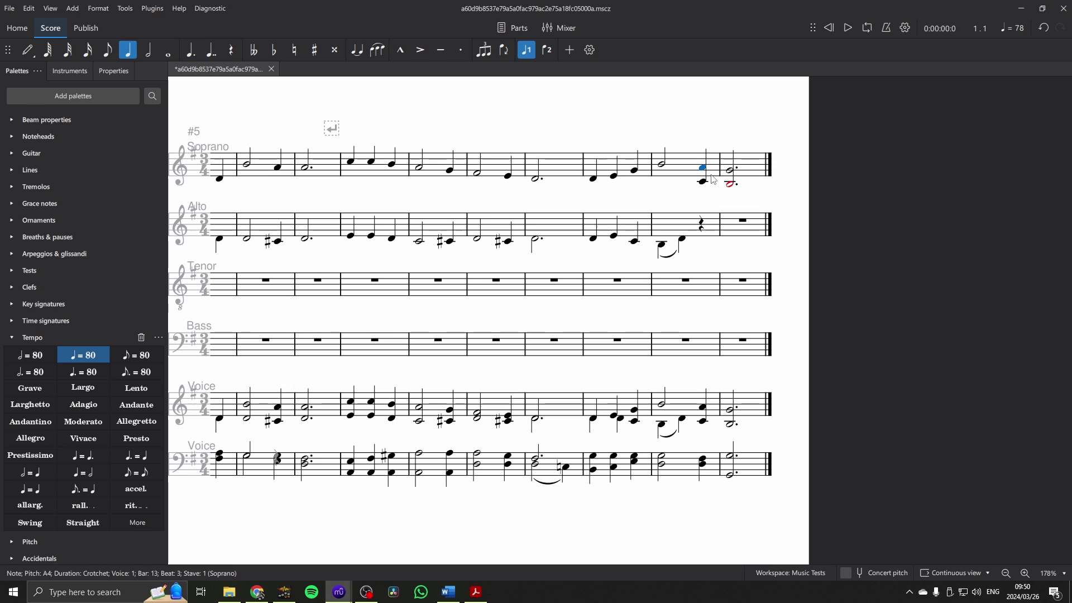
pyautogui.keyDown('shift'); pyautogui.click(726, 187); pyautogui.keyUp('shift')
pyautogui.click(125, 8)
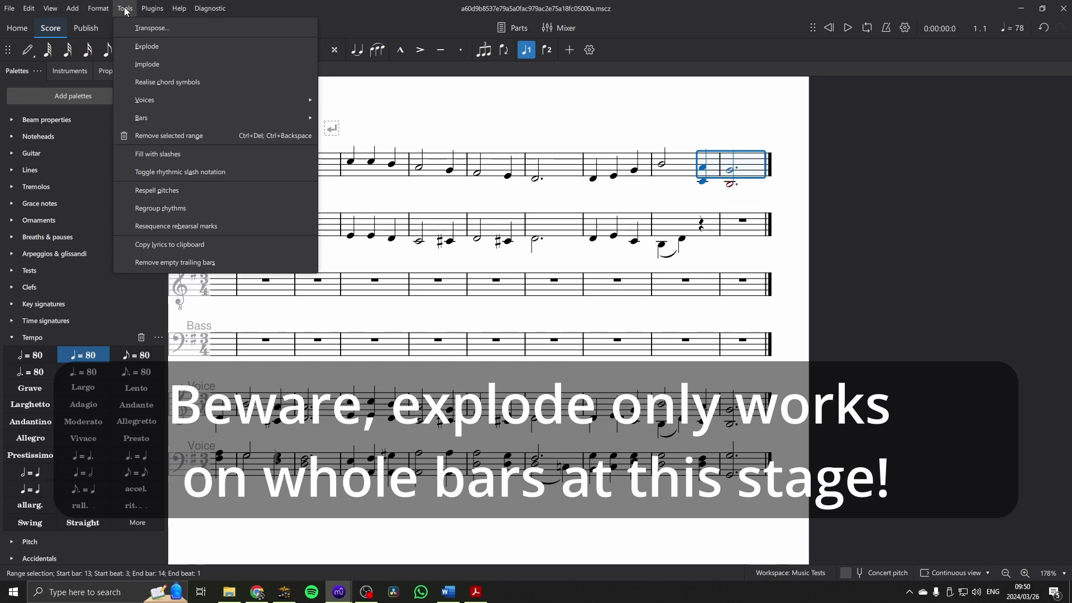
pyautogui.click(146, 47)
pyautogui.press('Escape')
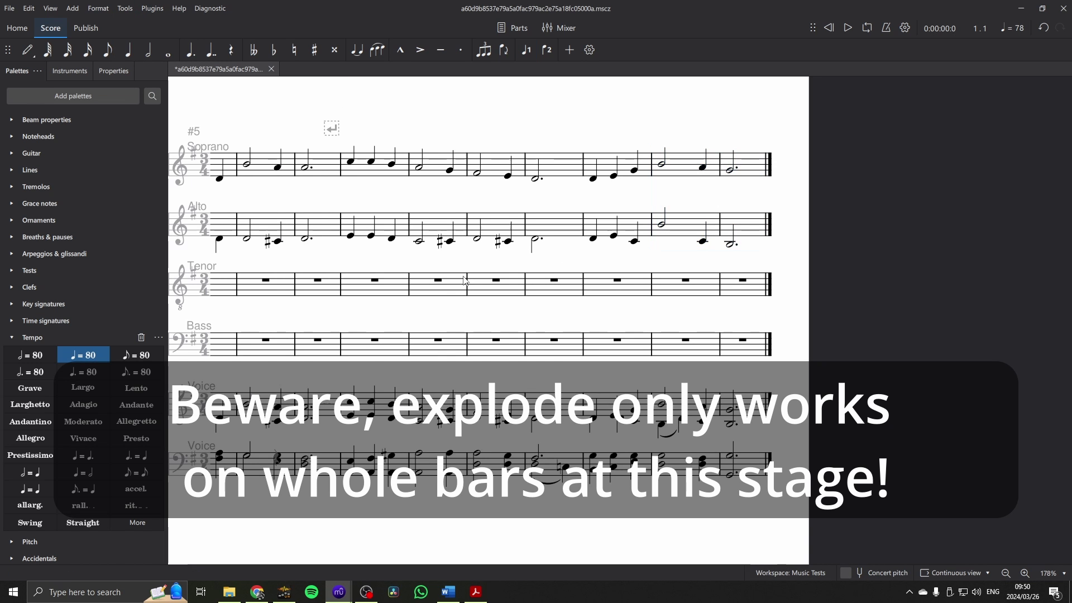
pyautogui.hscroll(-5, 582, 264)
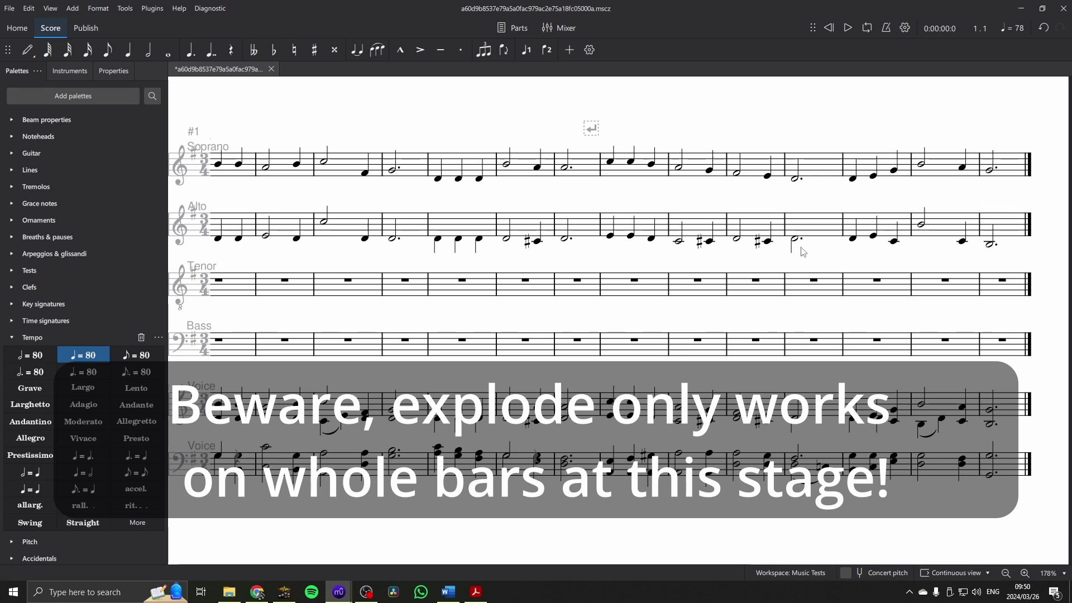
pyautogui.click(1005, 229)
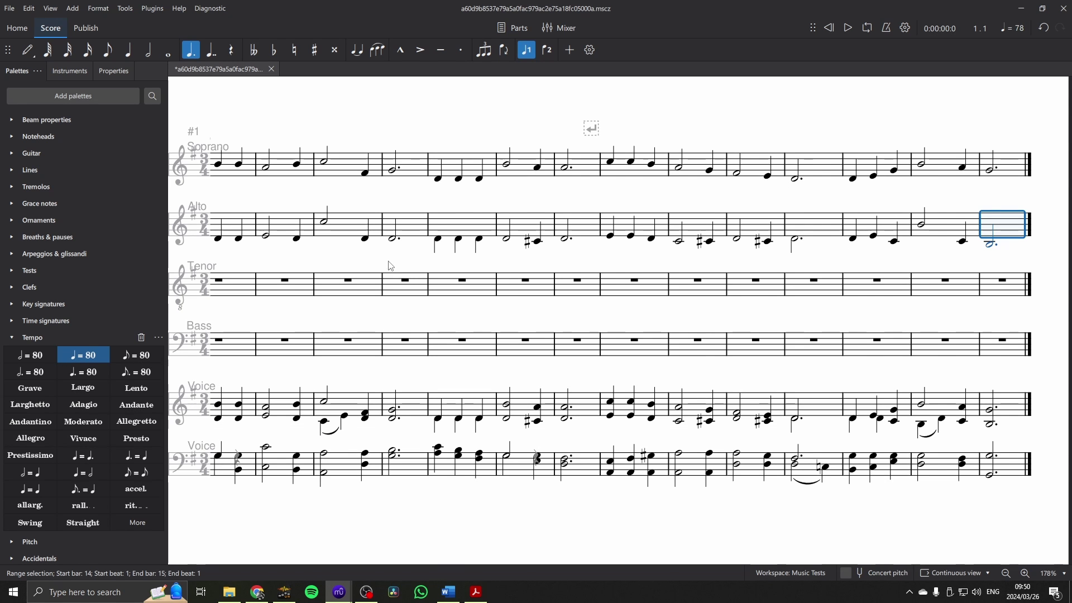
# - Copy bars 1 to 14 of the lower Voice staff into the Tenor staff, starting at bar 1
pyautogui.click(378, 418)
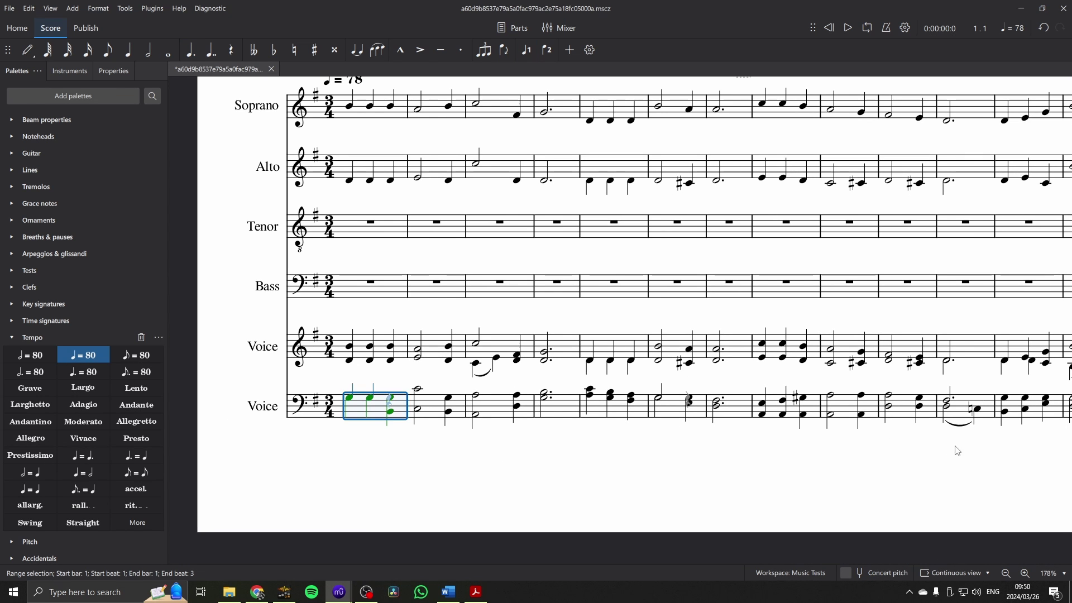
pyautogui.hscroll(3, 957, 451)
pyautogui.keyDown('shift'); pyautogui.click(1001, 409); pyautogui.keyUp('shift')
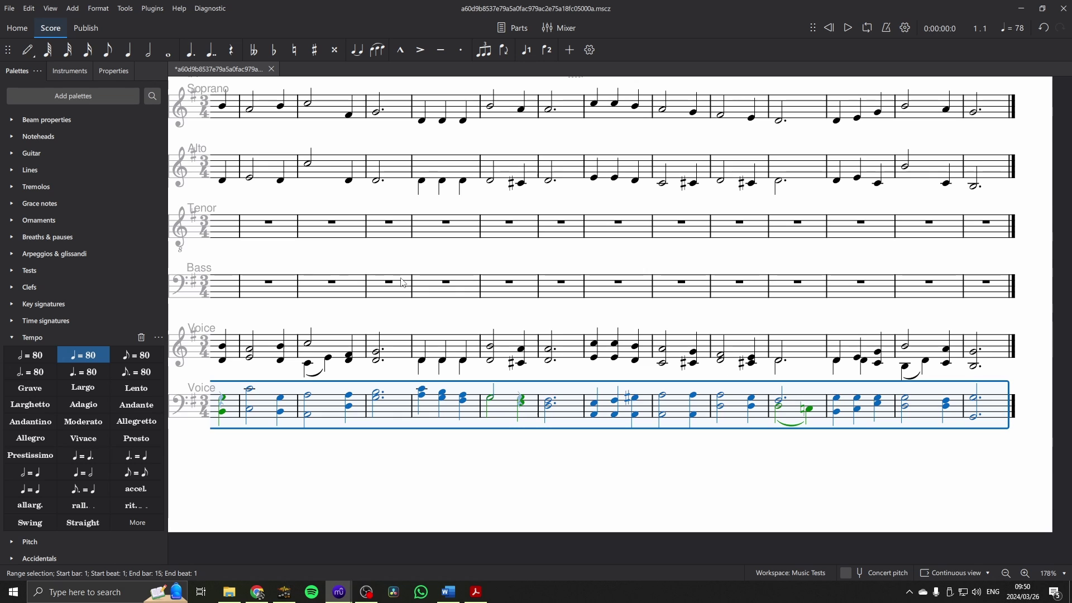
pyautogui.hscroll(-5, 386, 267)
pyautogui.click(640, 279)
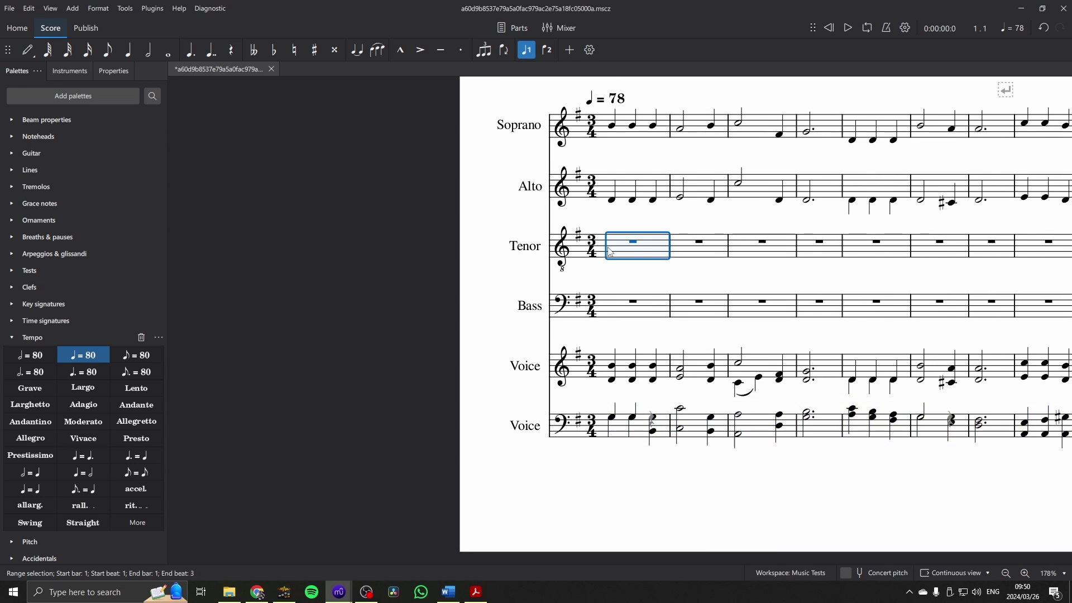
pyautogui.hotkey('ctrl', 'v')
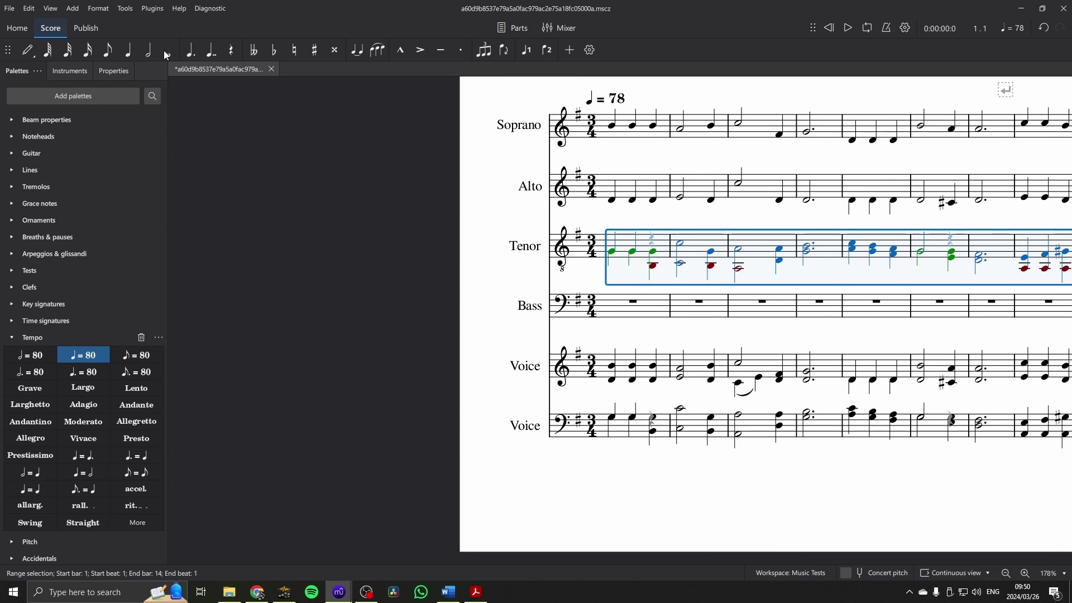
# - Explode the pasted Tenor music and move the G3 on beat 3 of bar 1 from the Bass chord into the Tenor staff
pyautogui.click(132, 16)
pyautogui.click(139, 29)
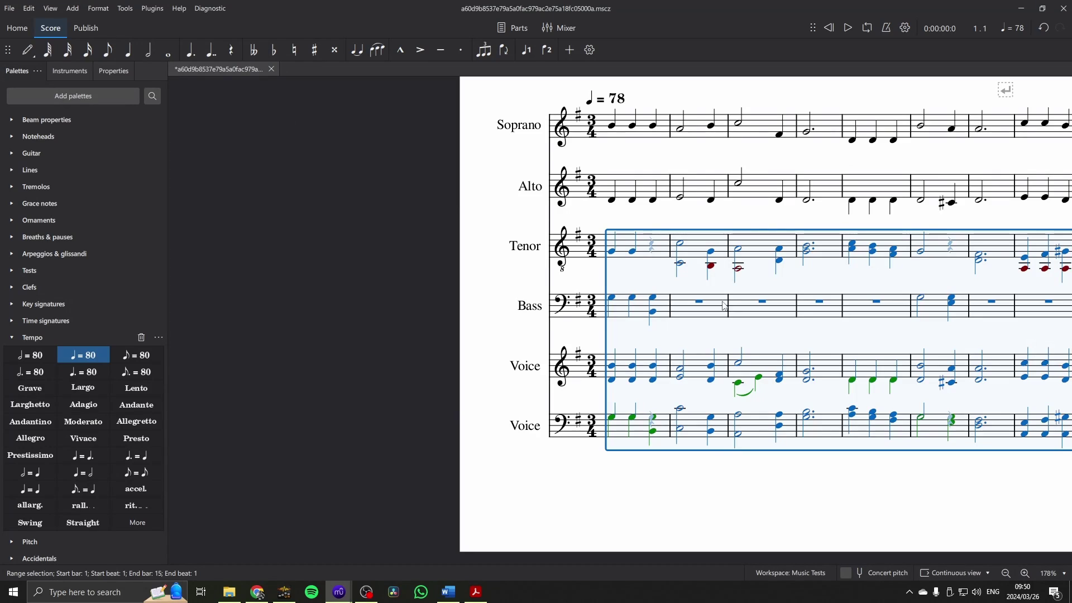
pyautogui.hscroll(3, 699, 273)
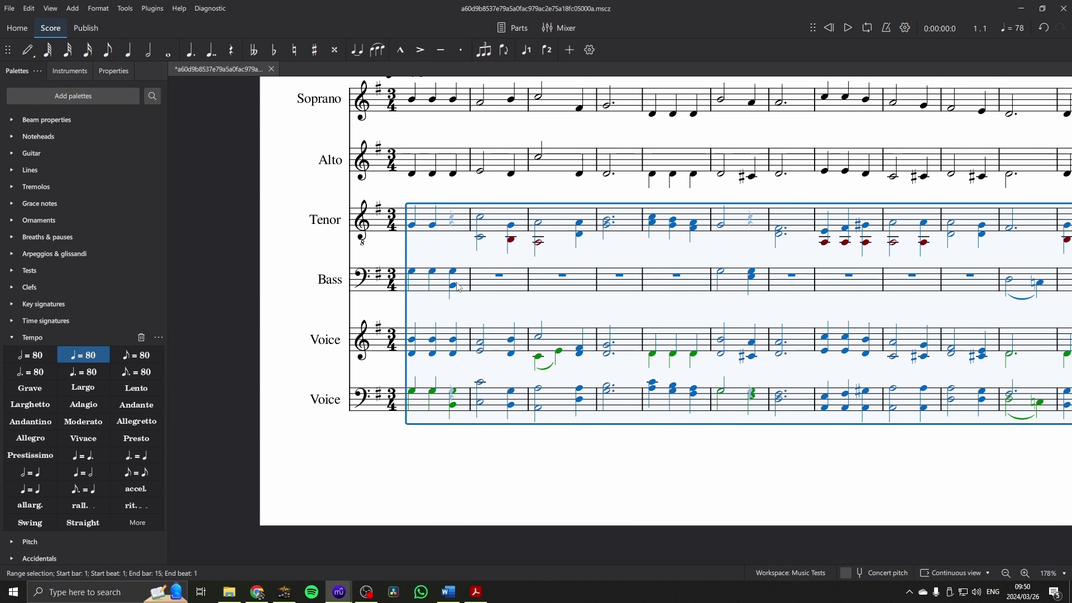
pyautogui.click(453, 273)
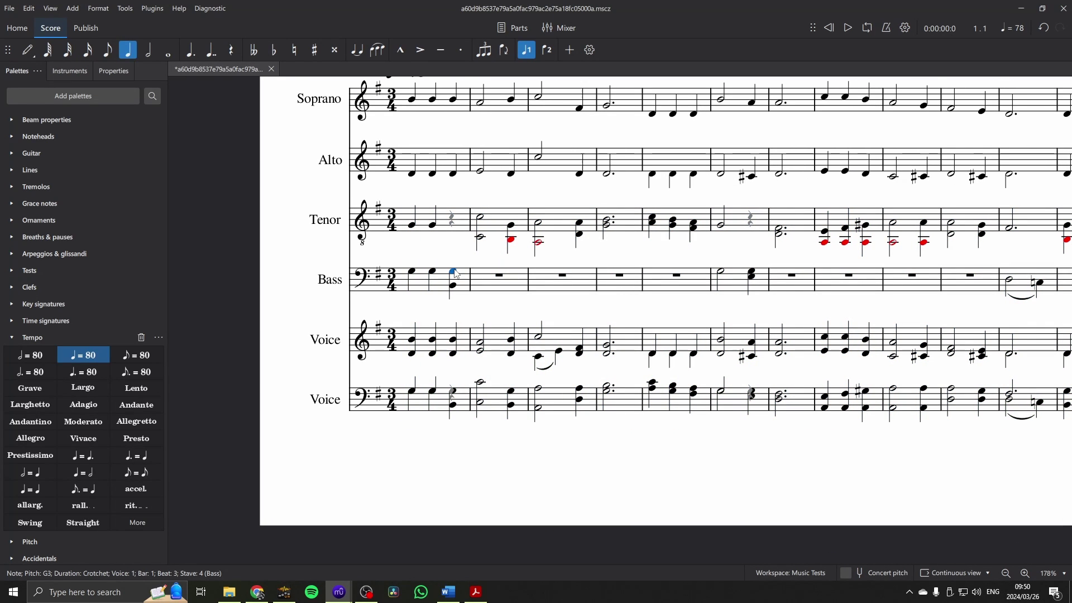
pyautogui.click(453, 221)
pyautogui.press('g')
# - Explode bars 2 to 5 of the Tenor staff so their chords split between Tenor and Bass
pyautogui.click(494, 228)
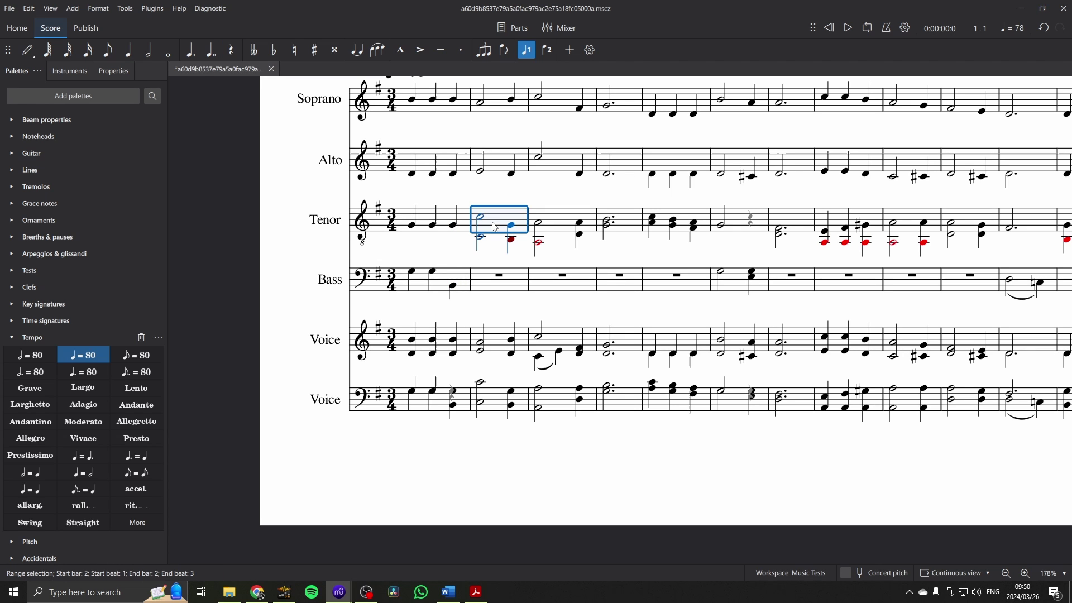
pyautogui.keyDown('shift'); pyautogui.click(705, 230); pyautogui.keyUp('shift')
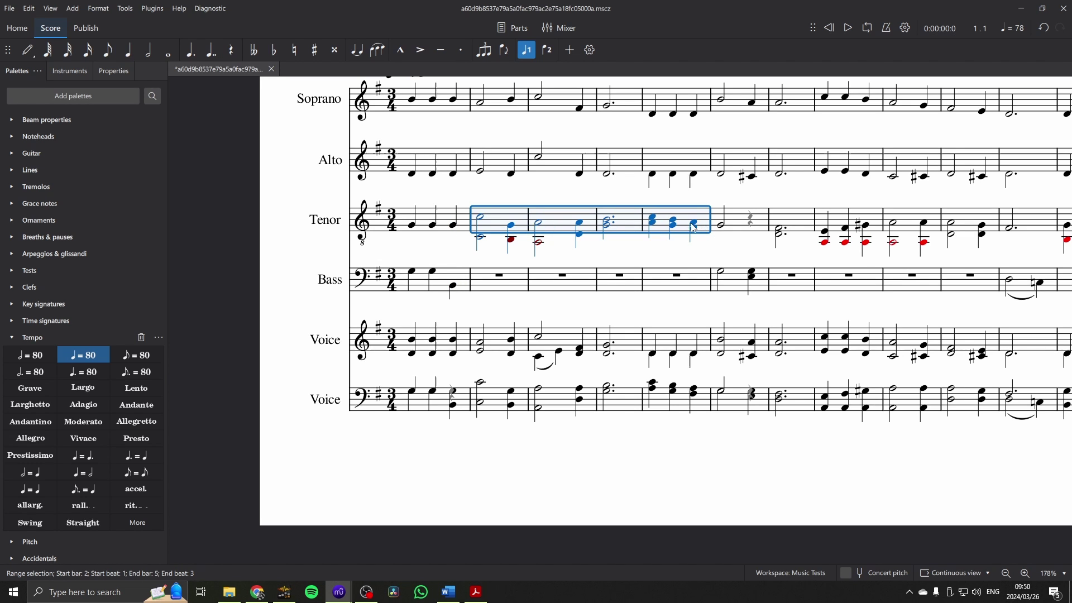
pyautogui.click(126, 8)
pyautogui.click(152, 50)
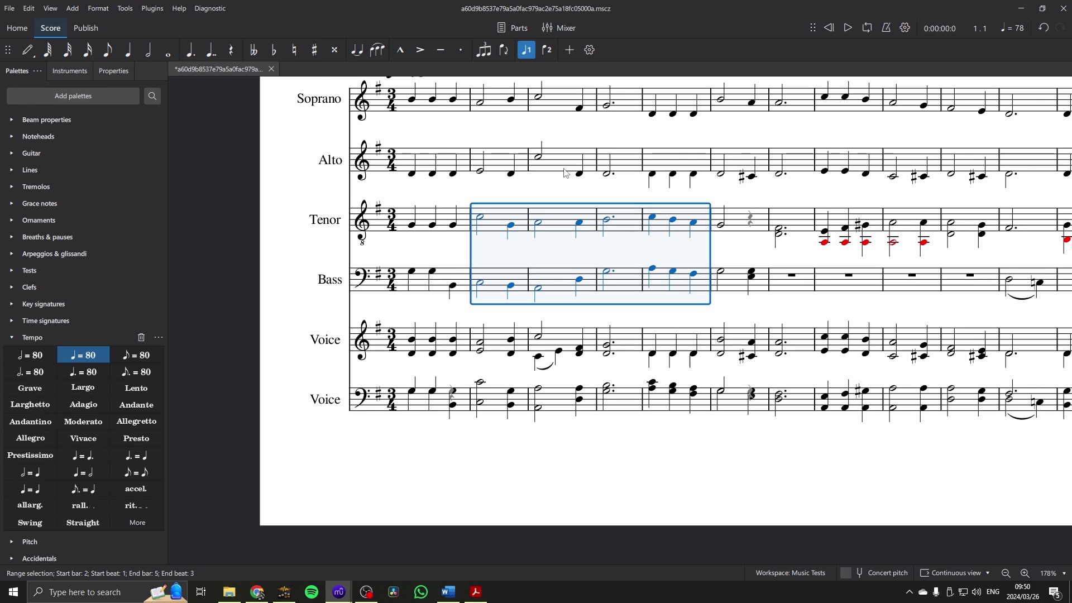
# - Move the G3 on beat 3 of bar 6 from the Bass chord into the Tenor staff
pyautogui.click(753, 274)
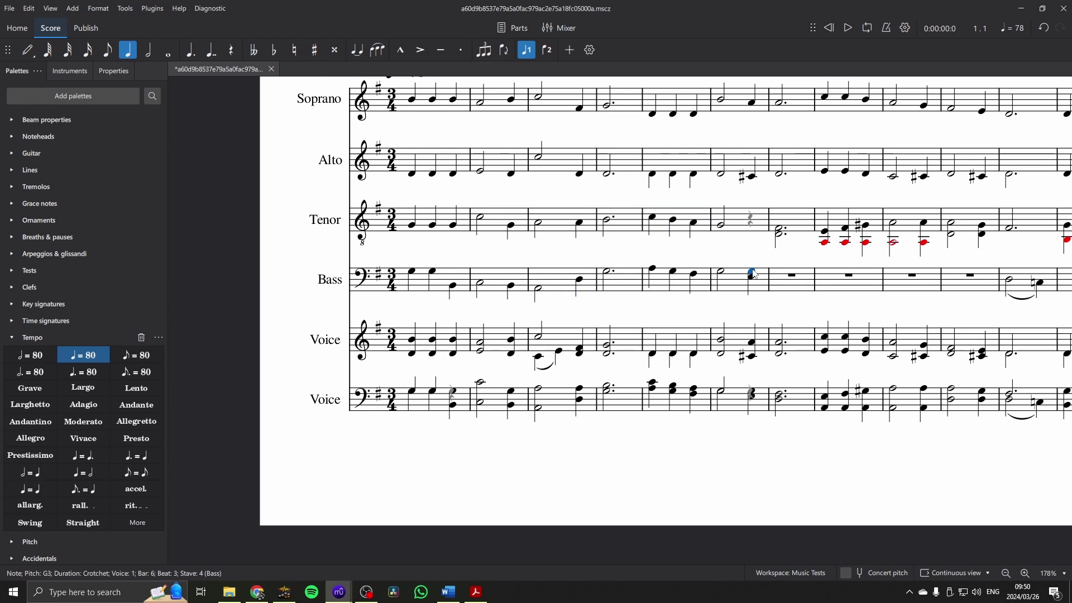
pyautogui.click(752, 221)
pyautogui.press('Escape')
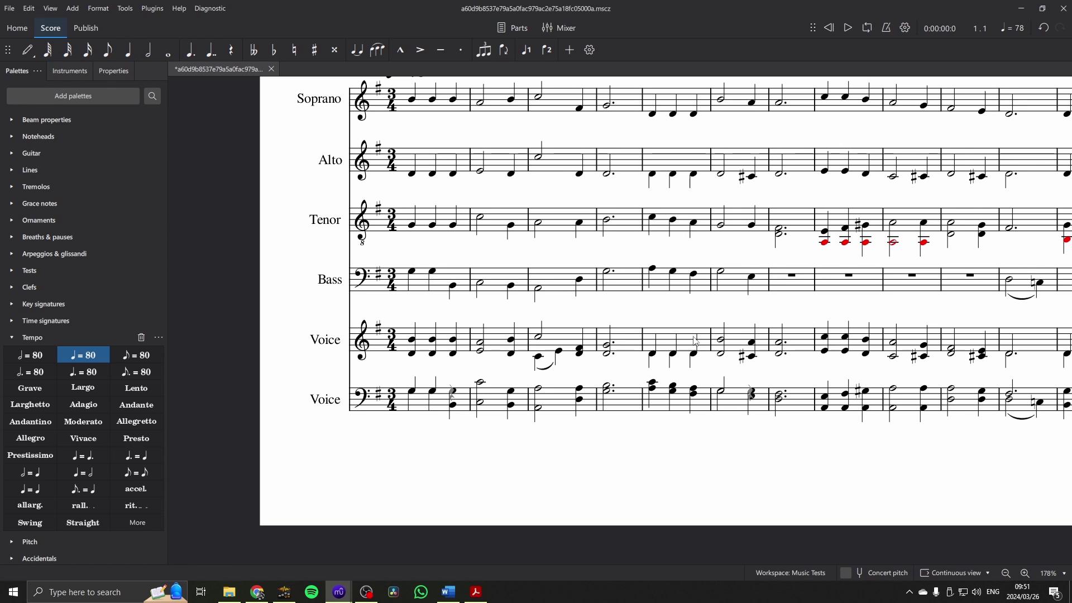
# - Explode bars 7 to 10 of the Tenor staff so their chords split between Tenor and Bass
pyautogui.hscroll(5, 776, 376)
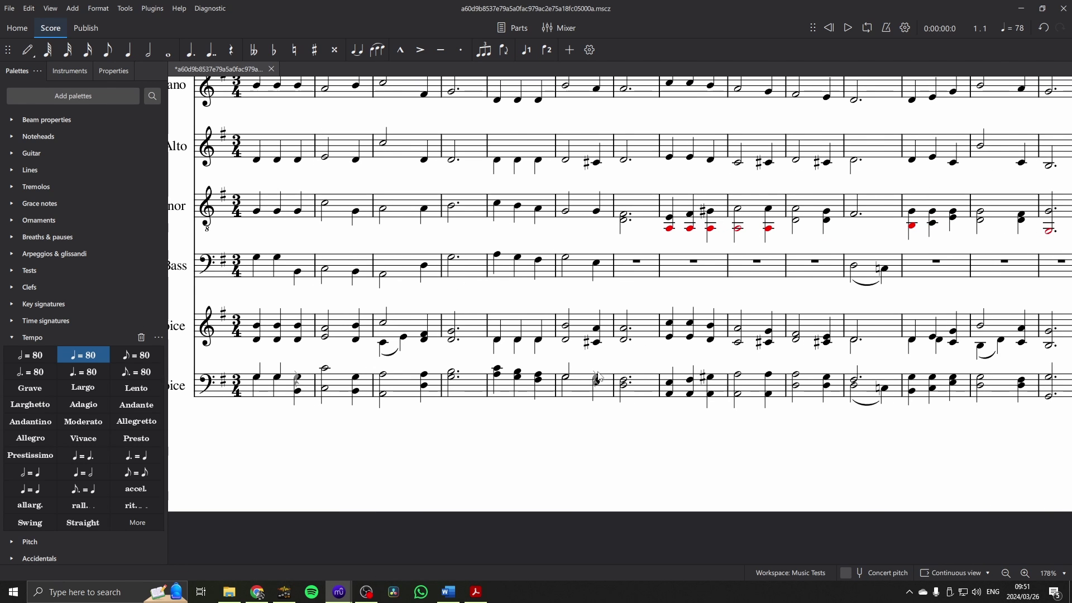
pyautogui.click(648, 217)
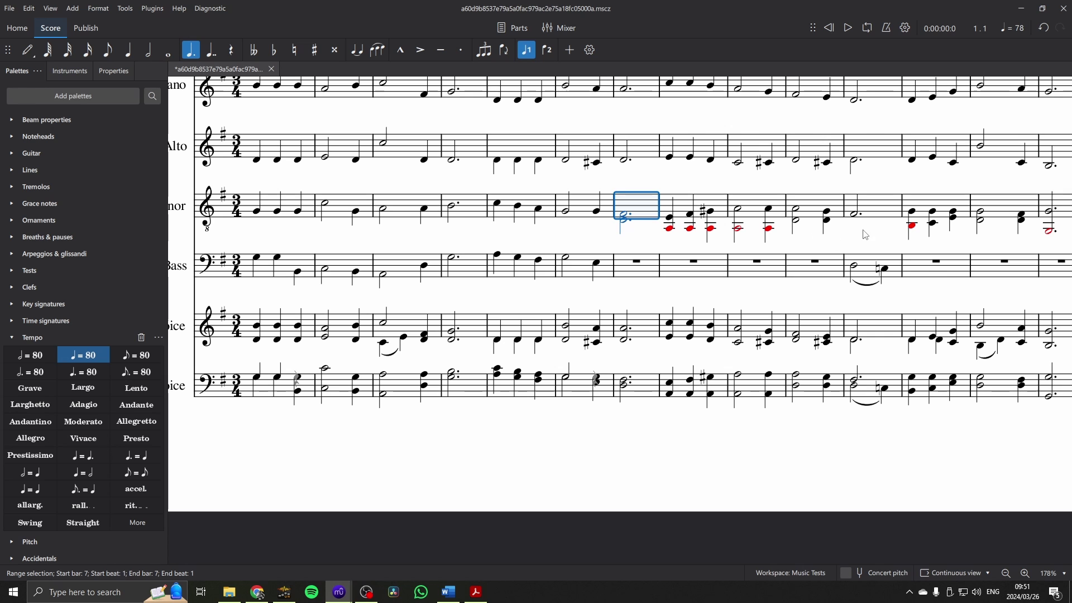
pyautogui.keyDown('shift'); pyautogui.click(840, 218); pyautogui.keyUp('shift')
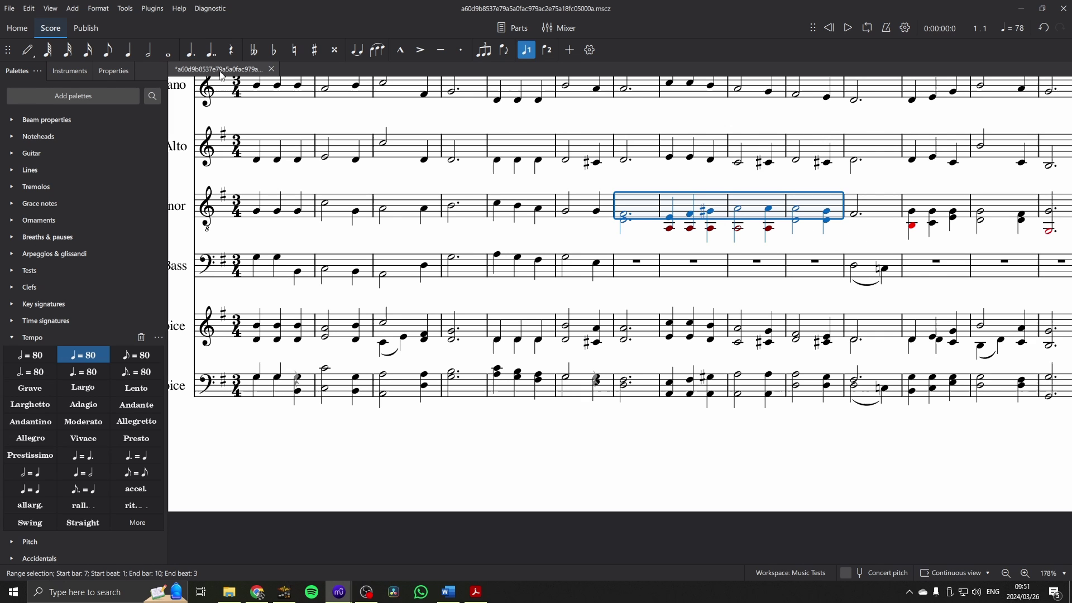
pyautogui.click(125, 8)
pyautogui.click(227, 88)
# - Explode bars 12 to 14 of the Tenor staff so their chords split between Tenor and Bass
pyautogui.hscroll(10, 491, 184)
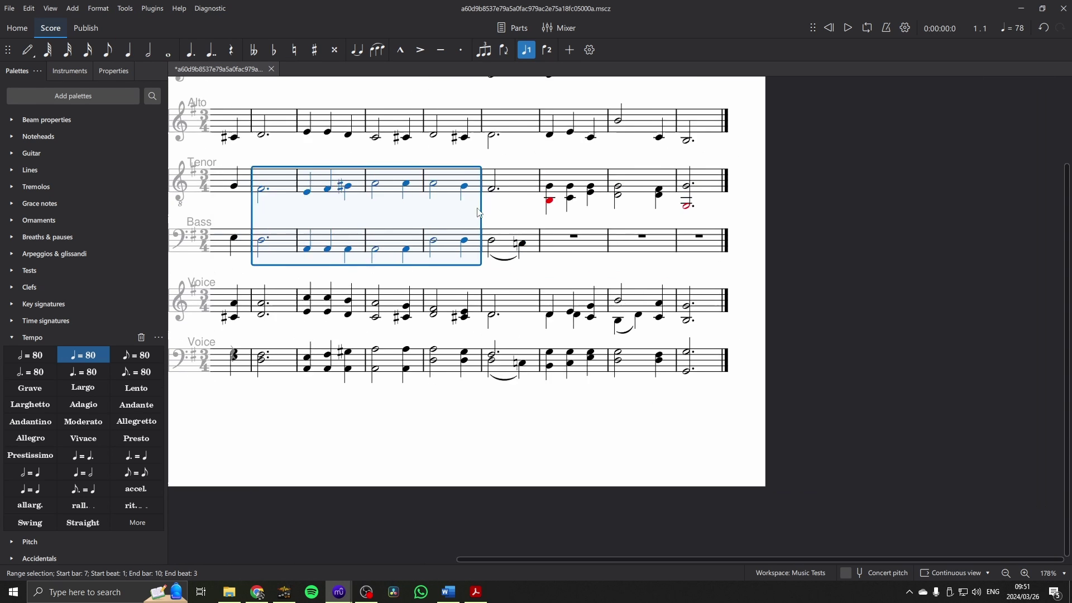
pyautogui.click(500, 179)
pyautogui.keyDown('shift'); pyautogui.click(646, 184); pyautogui.keyUp('shift')
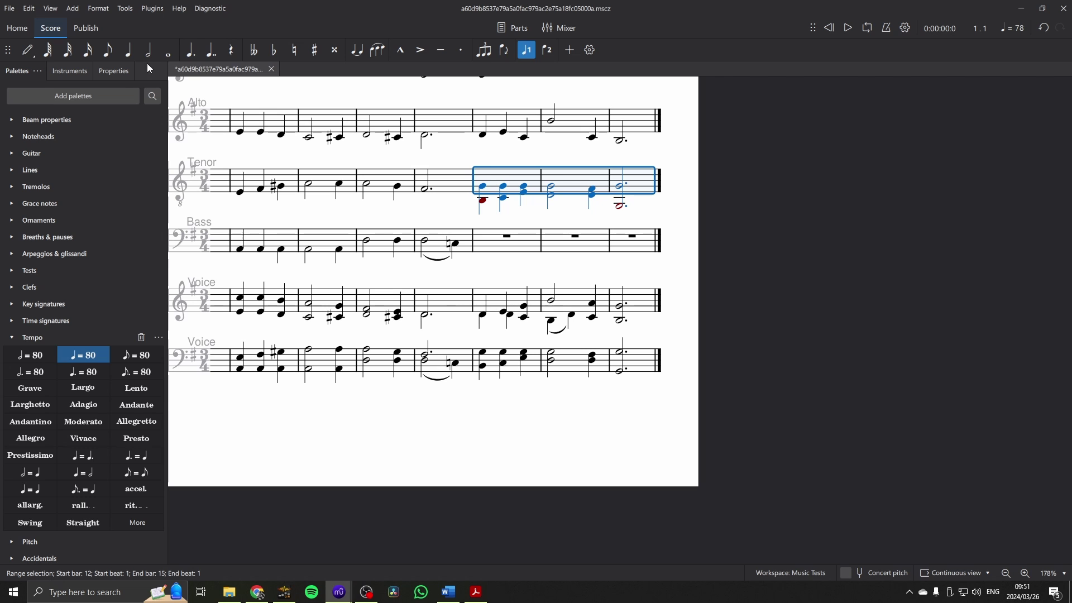
pyautogui.click(125, 8)
pyautogui.click(141, 44)
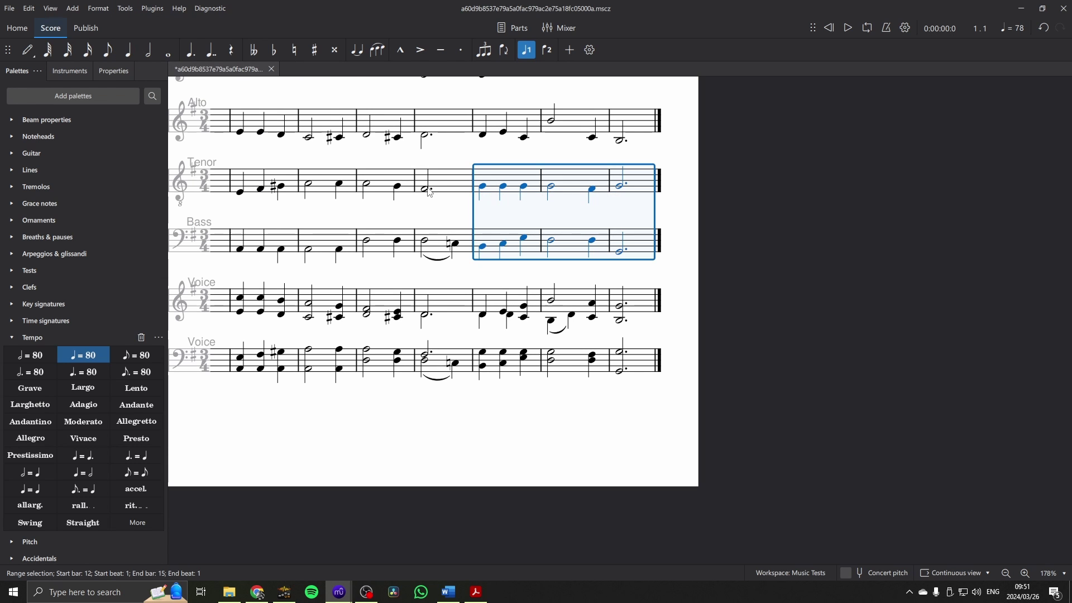
# - Correct the Alto line with a slurred B3–D4 pair at the start of bar 13 and D4 on beat 2 of bar 12
pyautogui.click(430, 223)
pyautogui.hscroll(-3, 383, 213)
pyautogui.scroll(2, 382, 213)
pyautogui.click(780, 145)
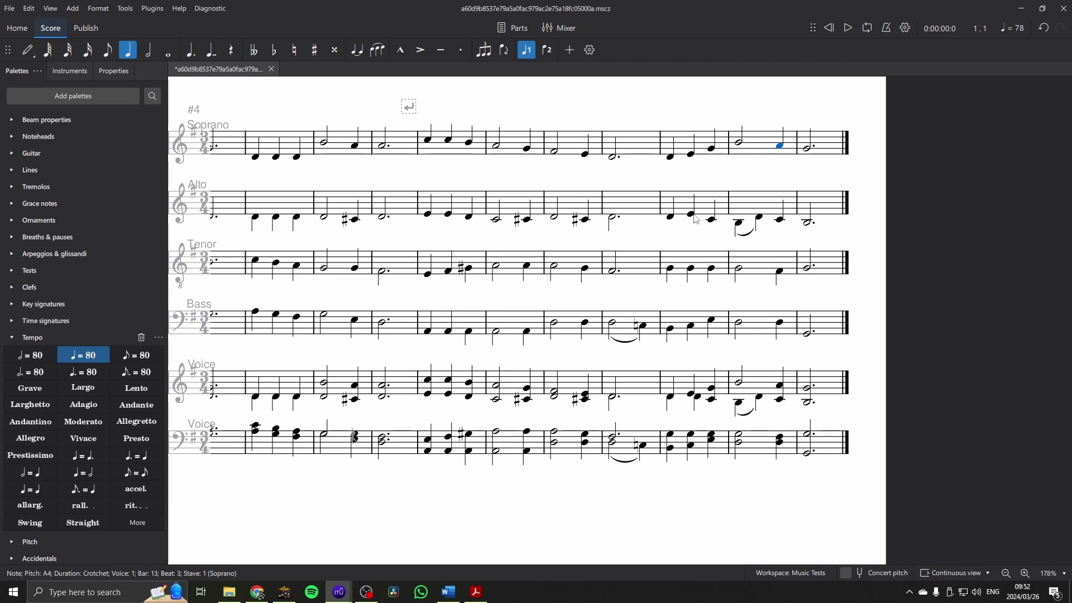
pyautogui.click(695, 218)
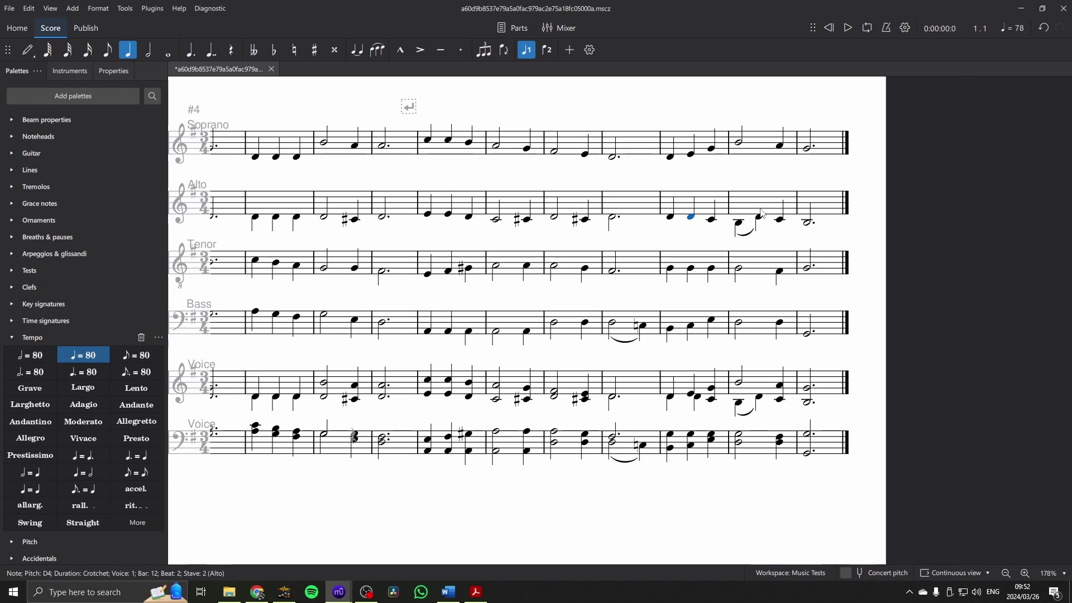
# - Reset the stem directions across all four SATB staves and delete the extra low D from the Soprano chord on beat 3 of bar 3
pyautogui.hscroll(-5, 763, 213)
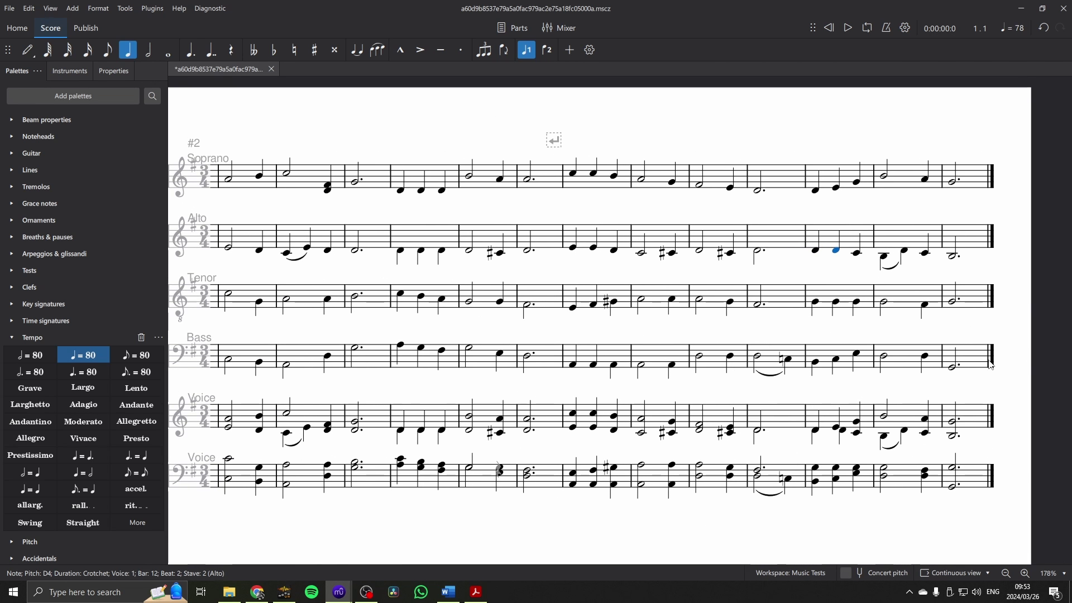
pyautogui.click(980, 360)
pyautogui.hscroll(-5, 576, 331)
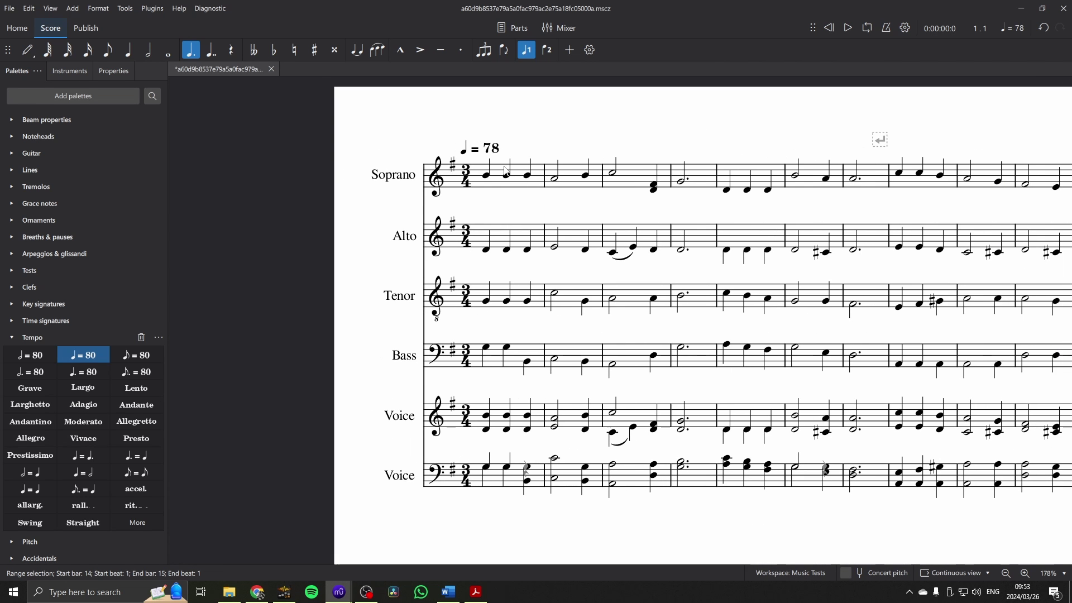
pyautogui.keyDown('shift'); pyautogui.click(495, 183); pyautogui.keyUp('shift')
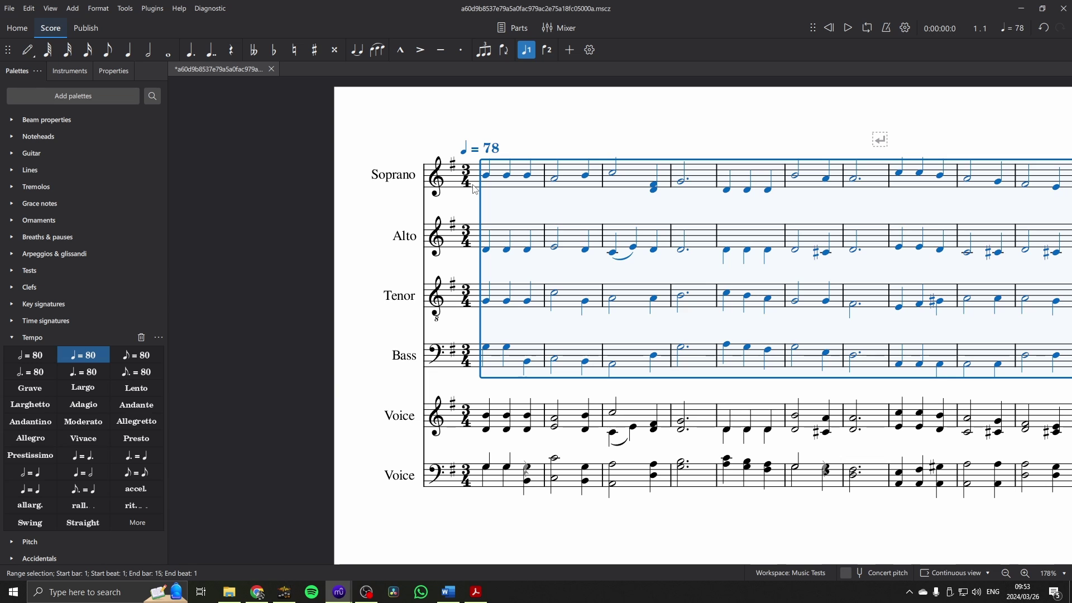
pyautogui.press('x')
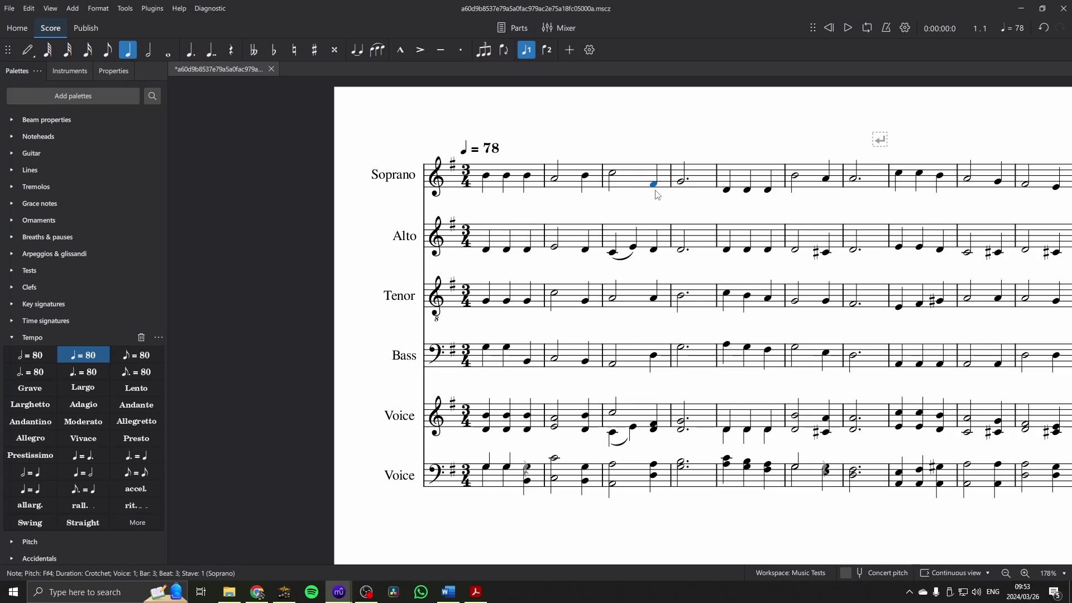
pyautogui.click(657, 211)
pyautogui.moveTo(657, 211); pyautogui.dragTo(613, 255)
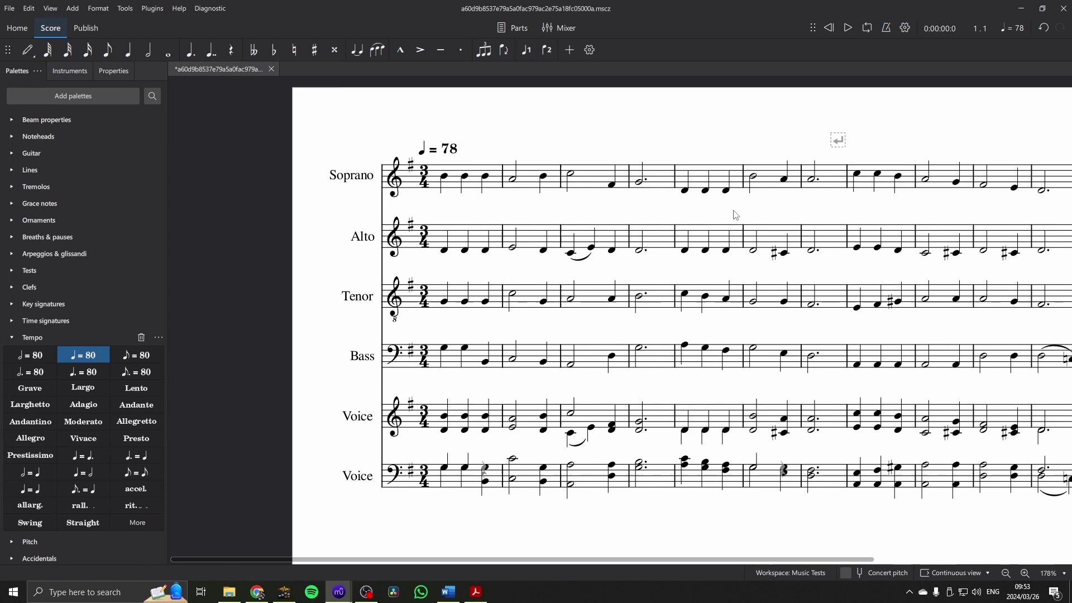
# - Remove the two original Voice instruments from the score, keeping Soprano, Alto, Tenor and Bass
pyautogui.press('i')
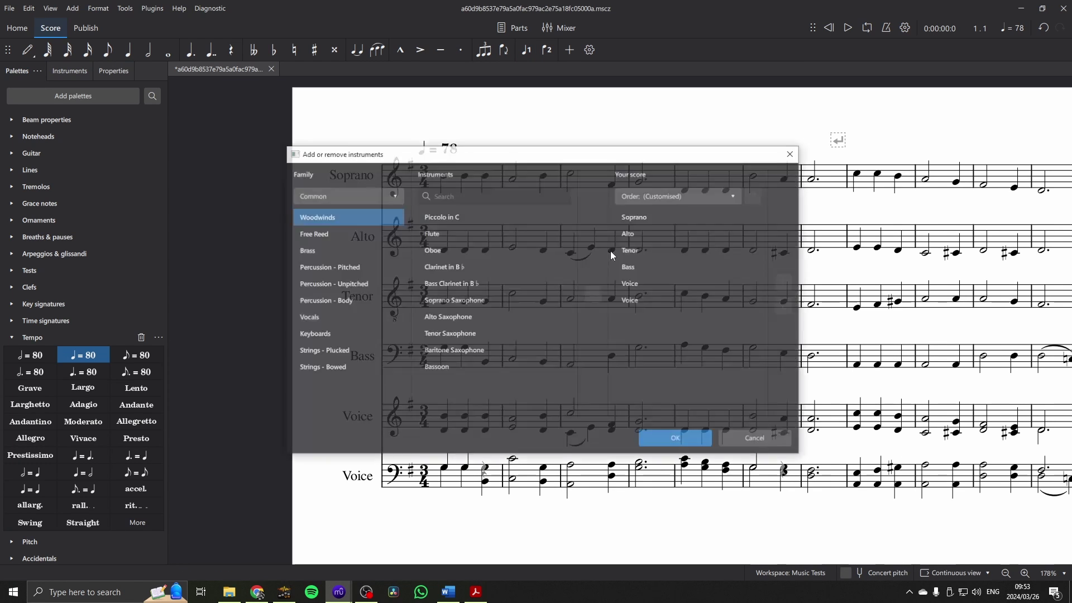
pyautogui.click(635, 283)
pyautogui.keyDown('shift'); pyautogui.click(637, 297); pyautogui.keyUp('shift')
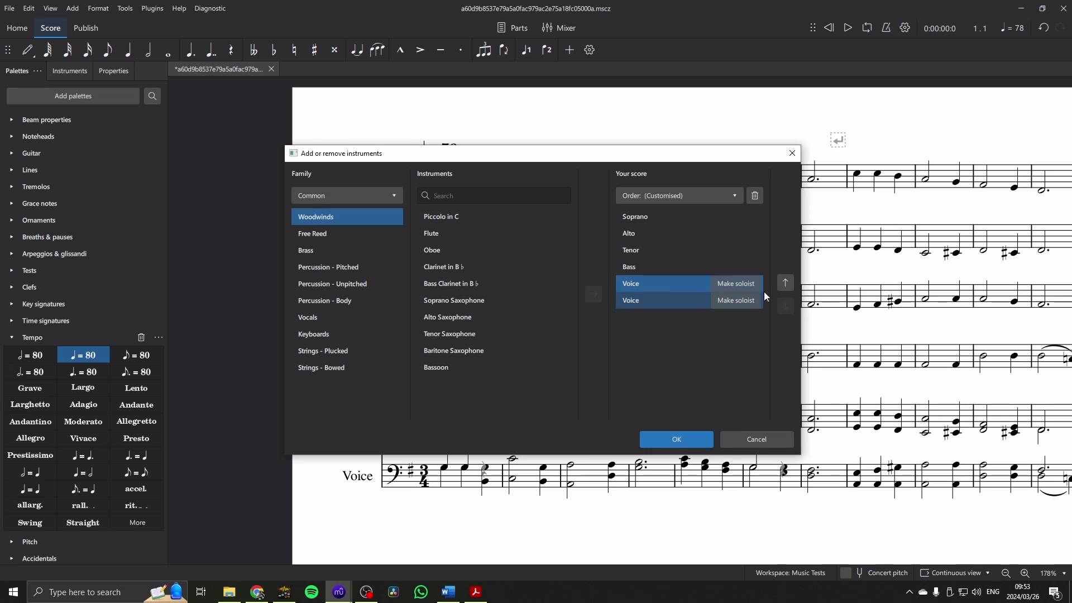
pyautogui.click(754, 196)
pyautogui.click(675, 439)
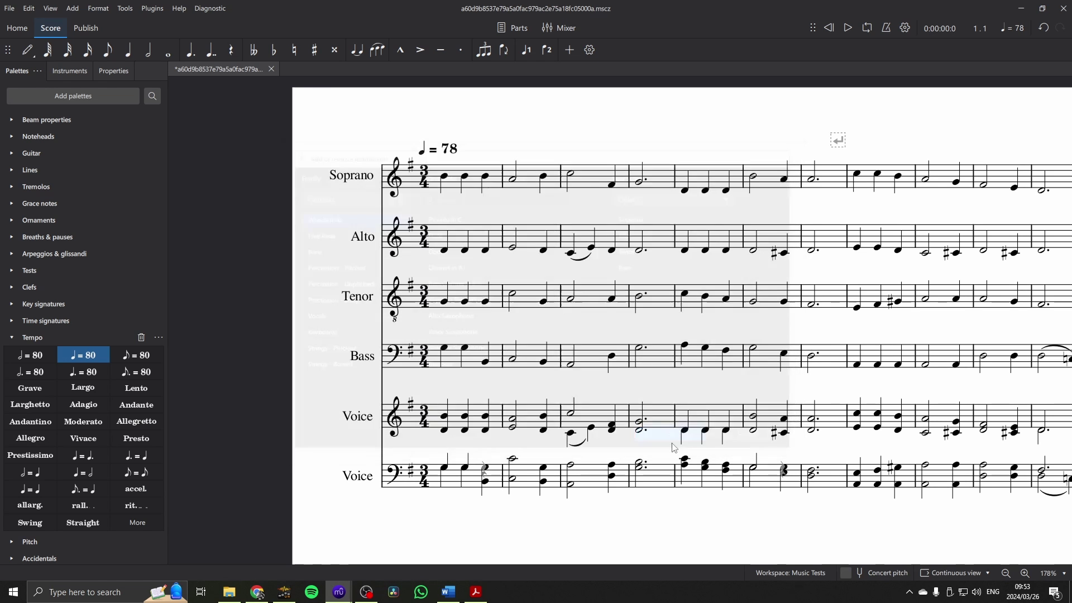
# - Check the sounds assigned to the four voices in the Mixer and play the opening bars from bar 1
pyautogui.moveTo(809, 393); pyautogui.dragTo(691, 388)
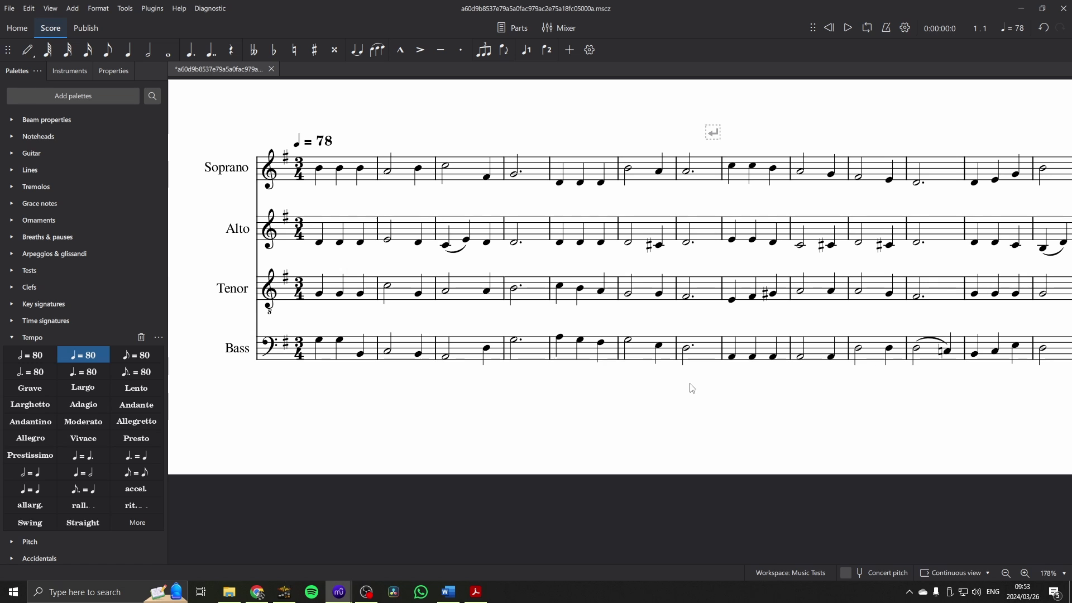
pyautogui.click(555, 32)
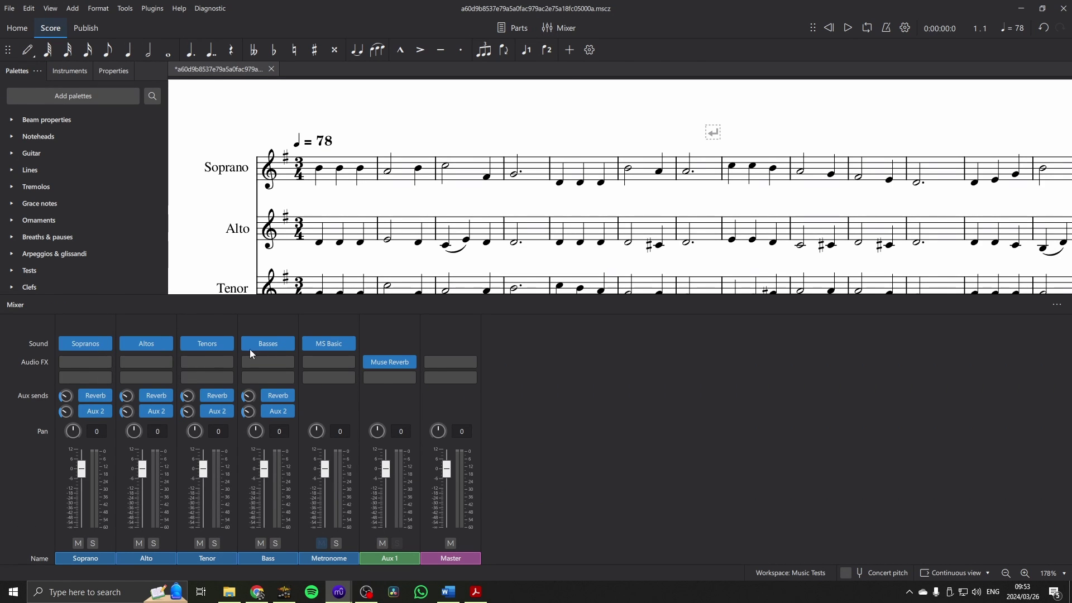
pyautogui.click(562, 33)
pyautogui.click(299, 167)
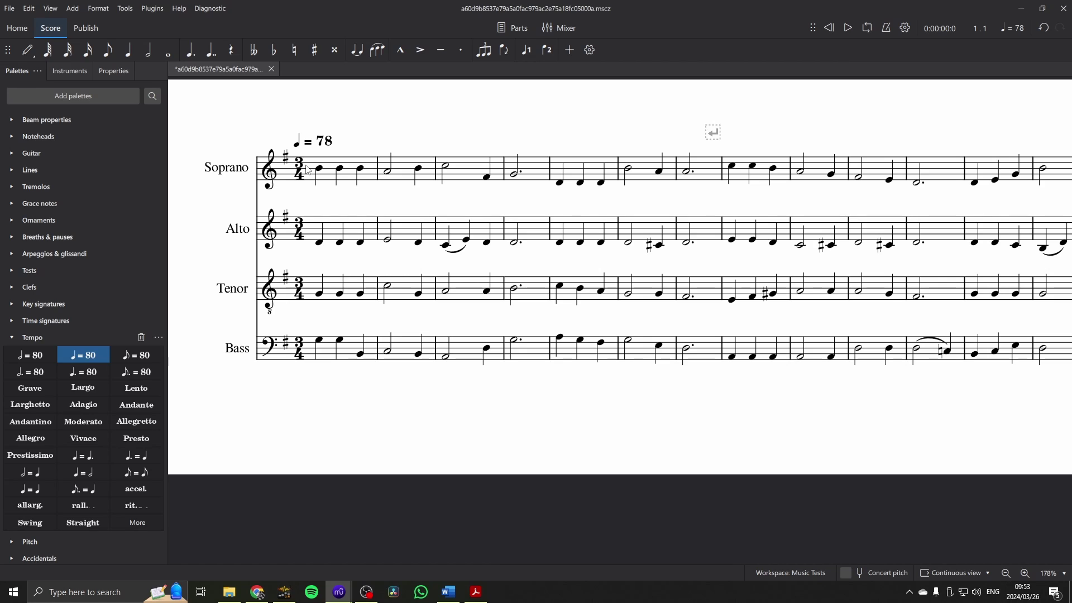
pyautogui.press('space')
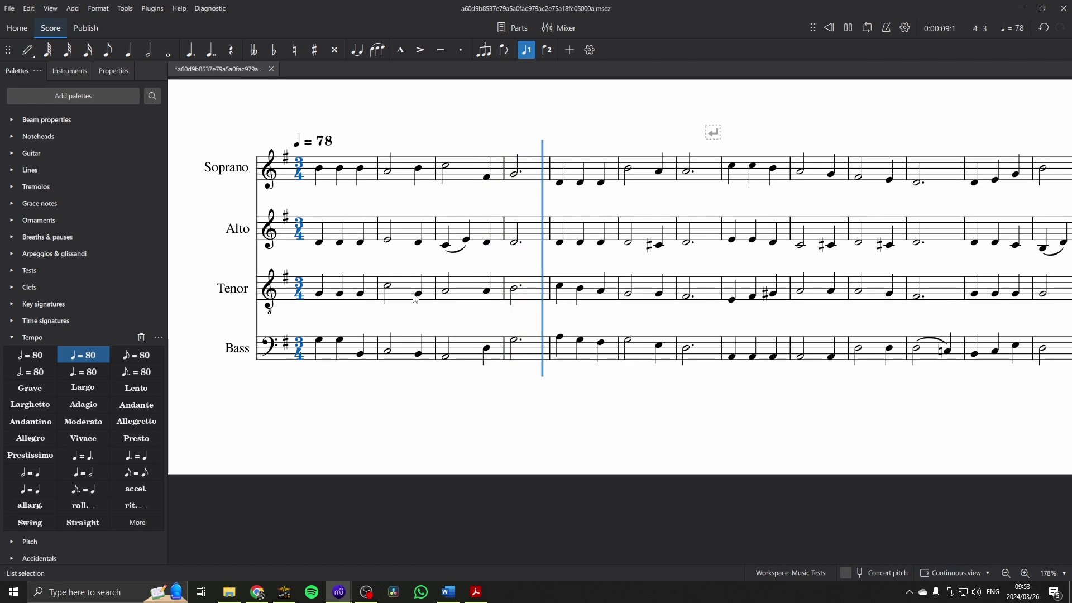
pyautogui.press('space')
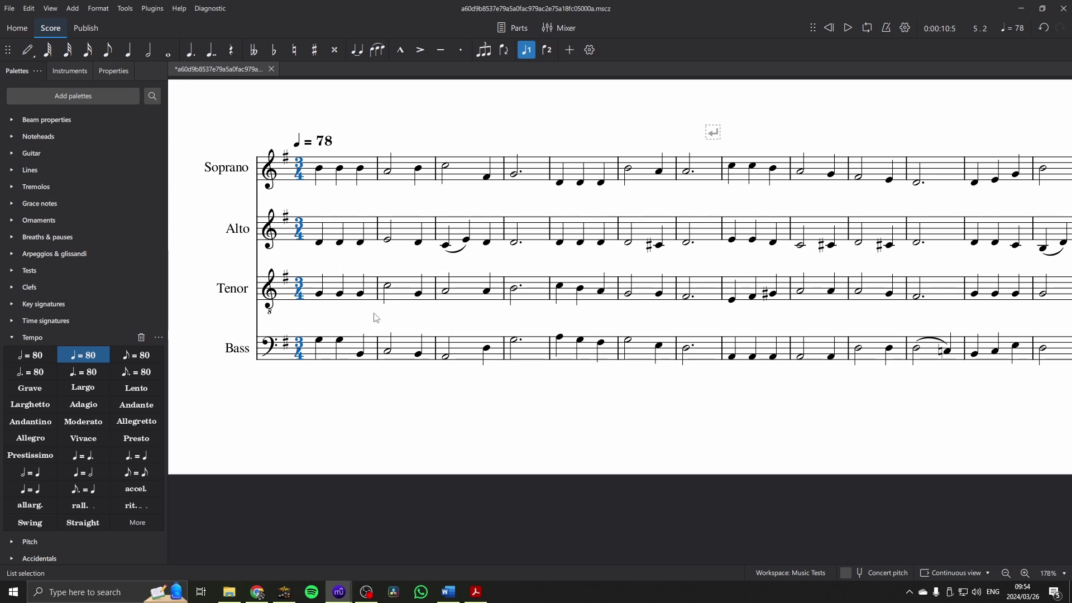
# - Add the MuseFX Master effect to the Master channel, choose the Clean Maximiser preset and raise its dial to nearly 11
pyautogui.click(563, 33)
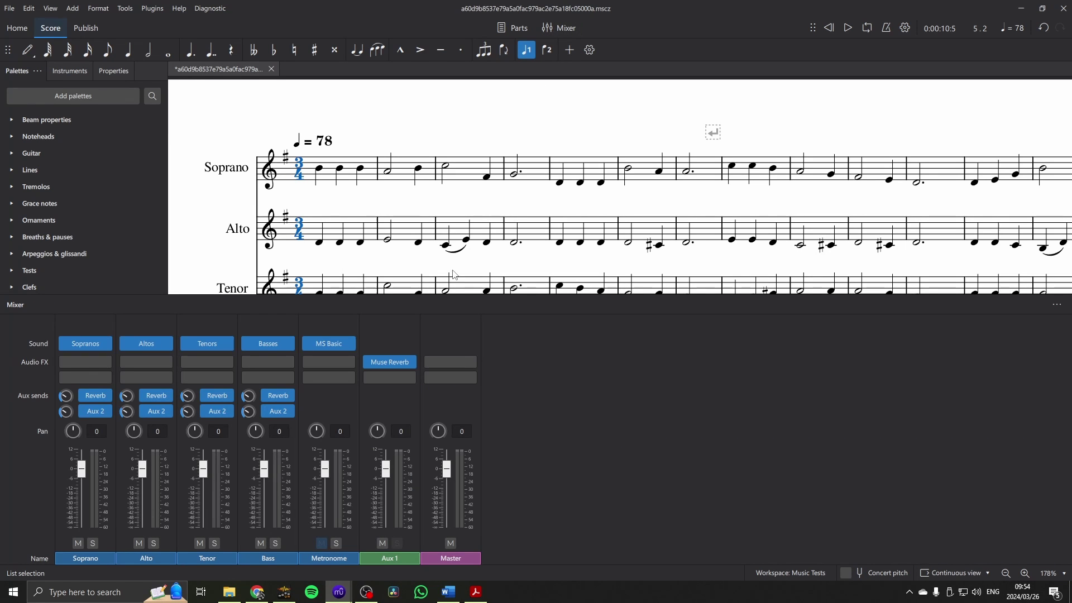
pyautogui.click(463, 363)
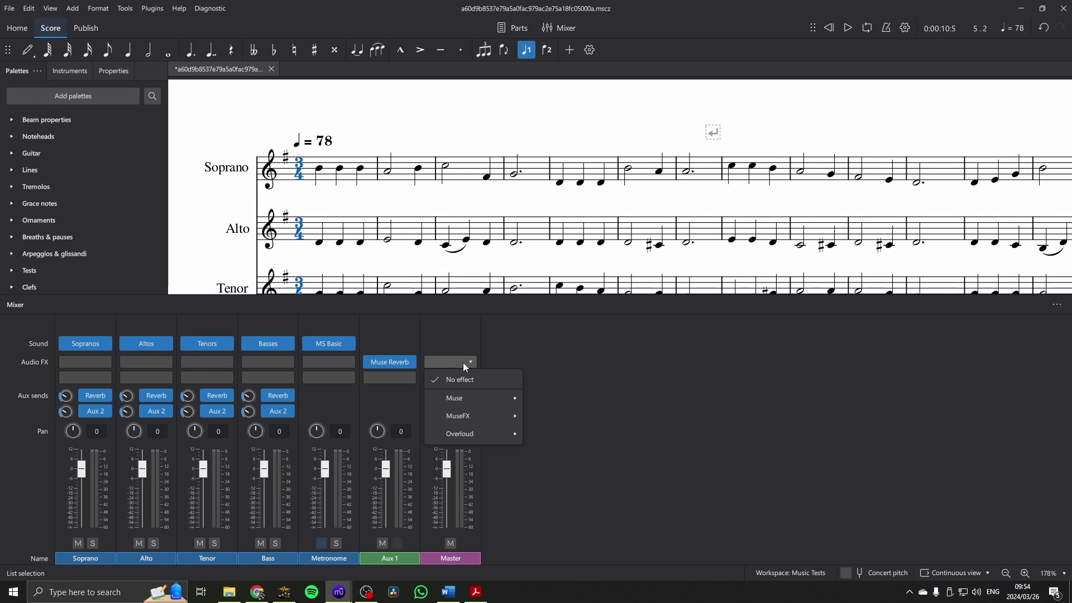
pyautogui.moveTo(465, 419)
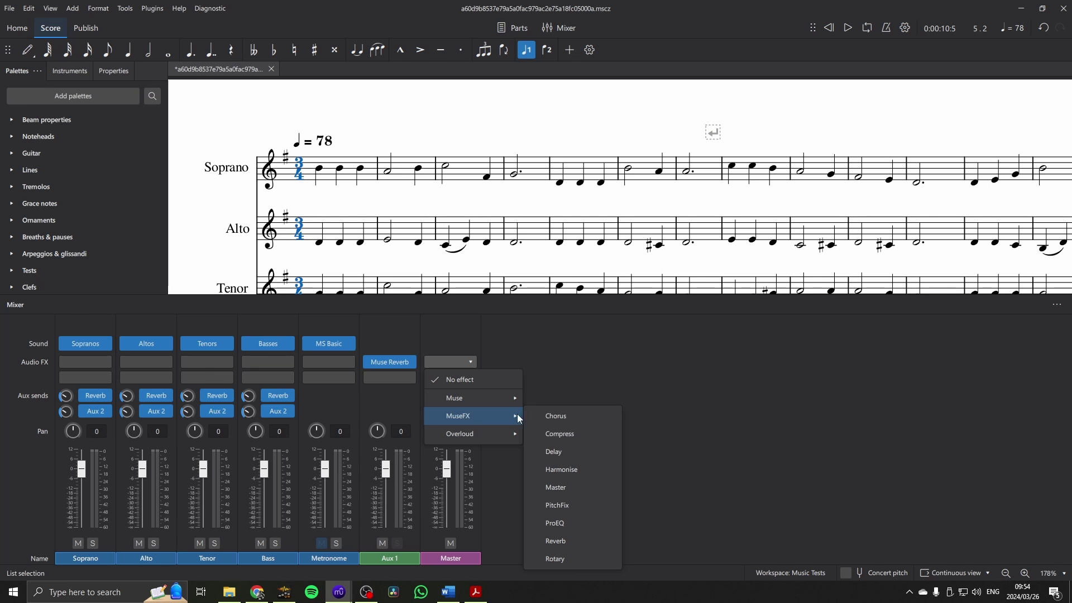
pyautogui.click(571, 488)
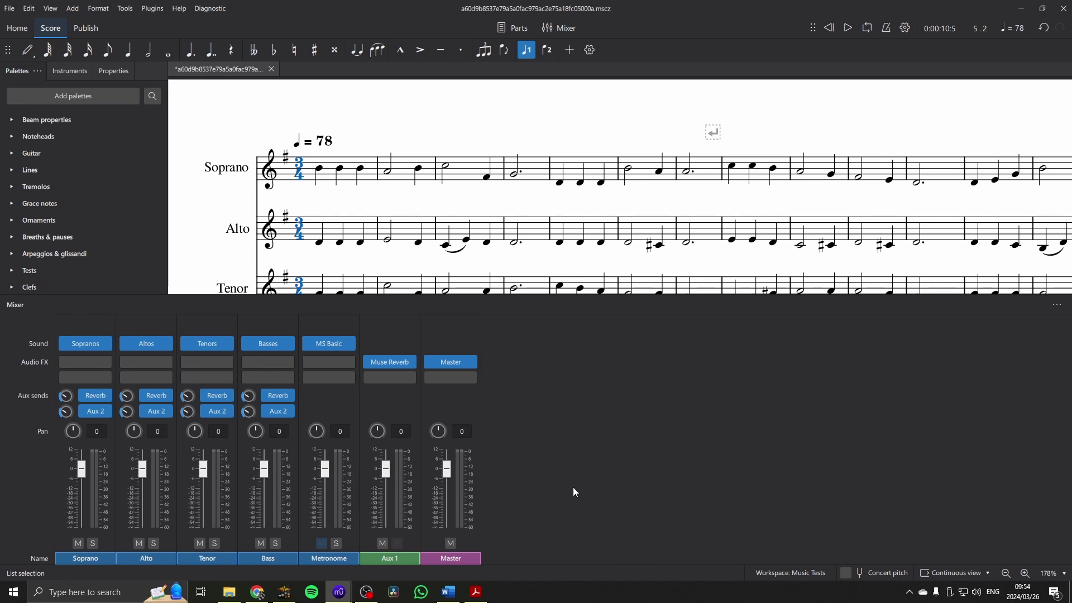
pyautogui.click(553, 207)
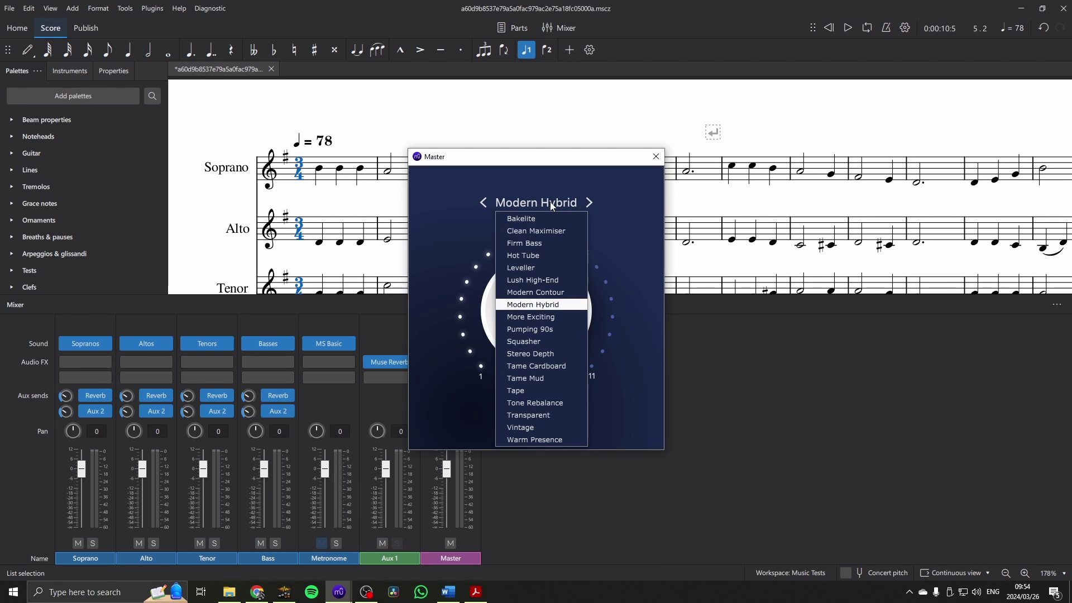
pyautogui.click(539, 231)
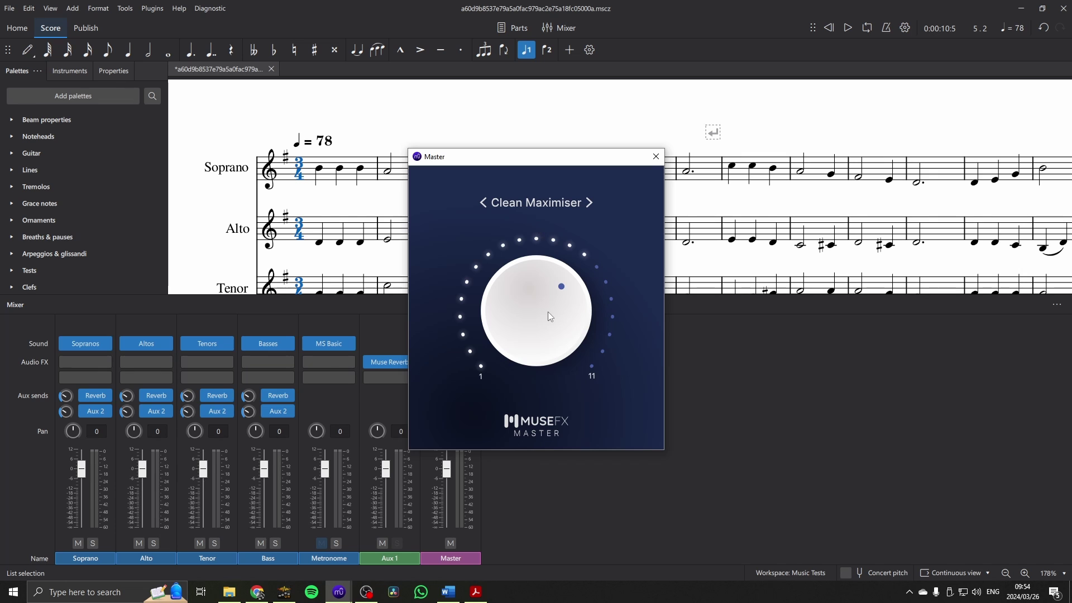
pyautogui.moveTo(548, 313); pyautogui.dragTo(538, 286)
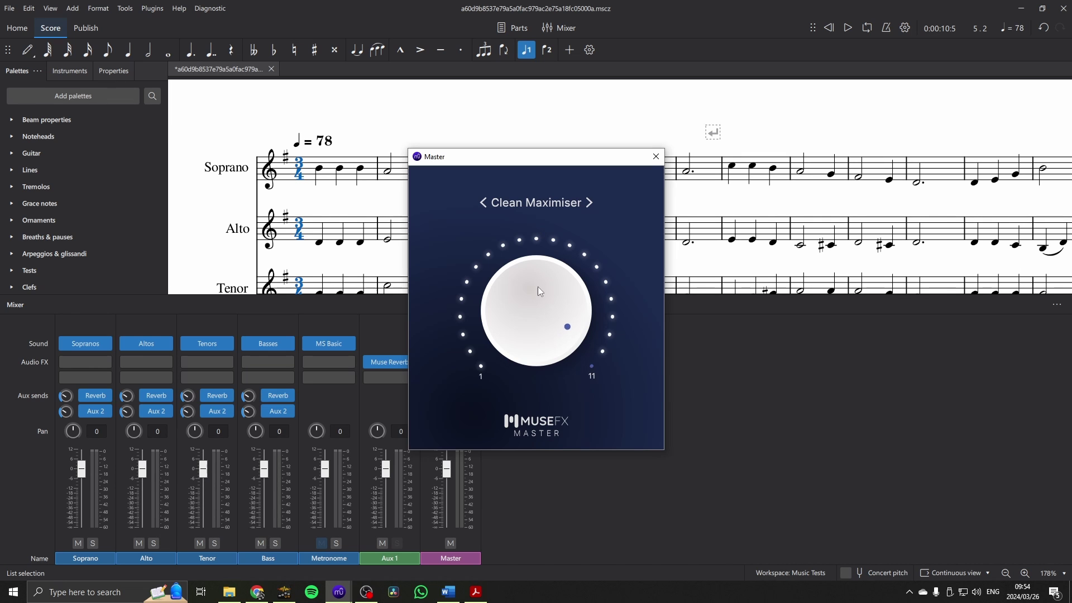
pyautogui.click(656, 156)
# - Play the opening bars from bar 1 to hear the master effect, and close the Mixer
pyautogui.click(344, 136)
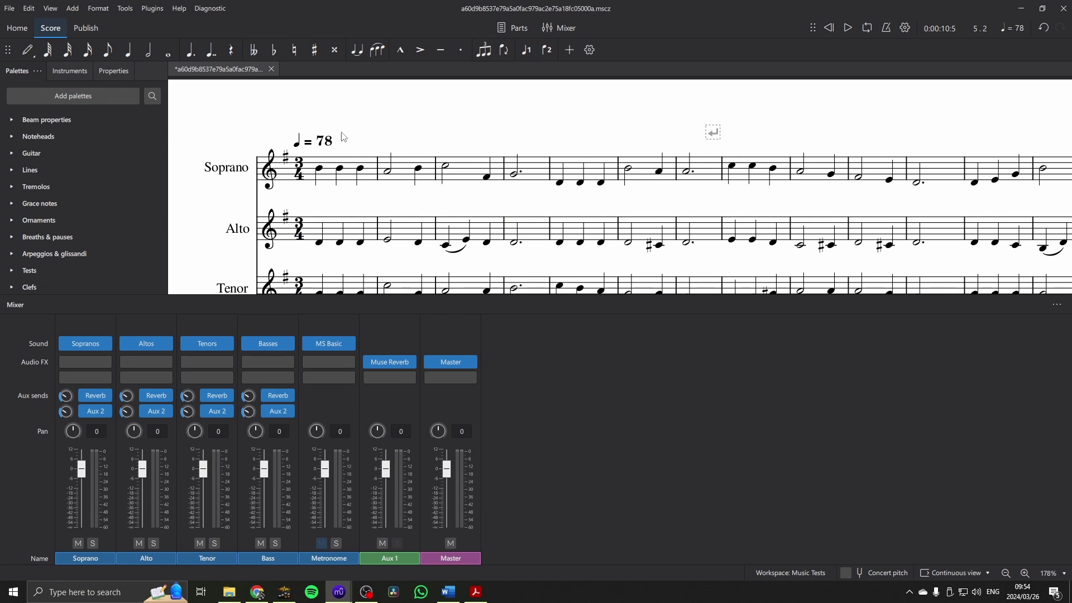
pyautogui.click(304, 173)
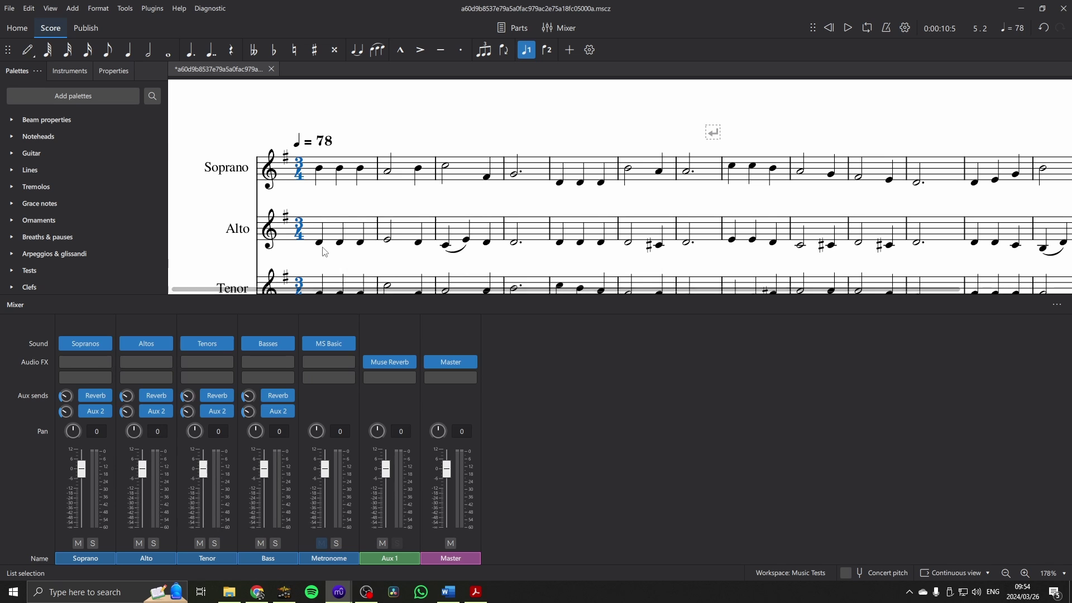
pyautogui.press('space')
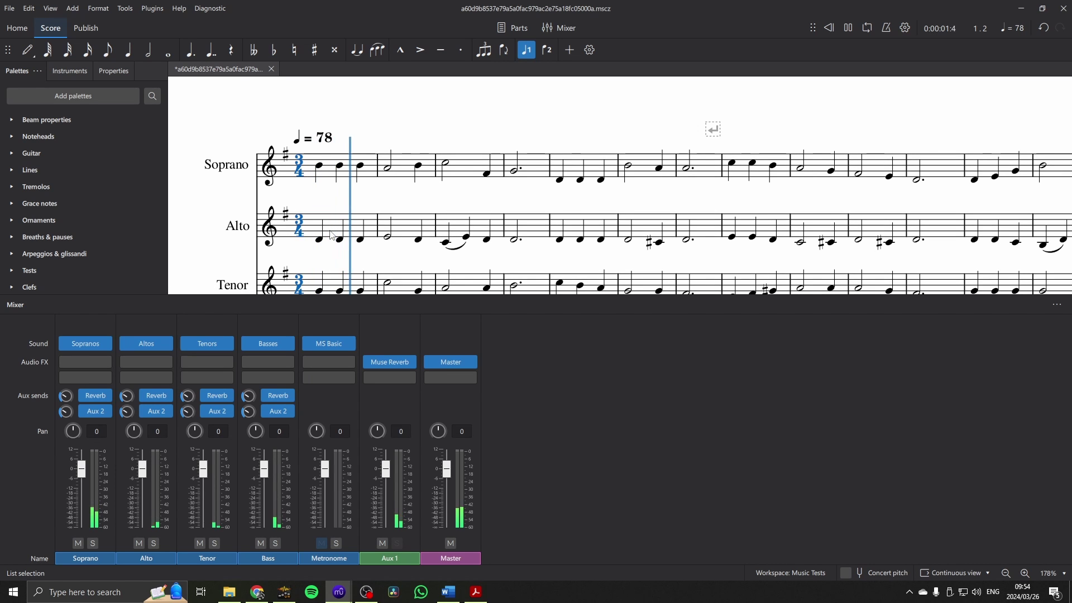
pyautogui.press('space')
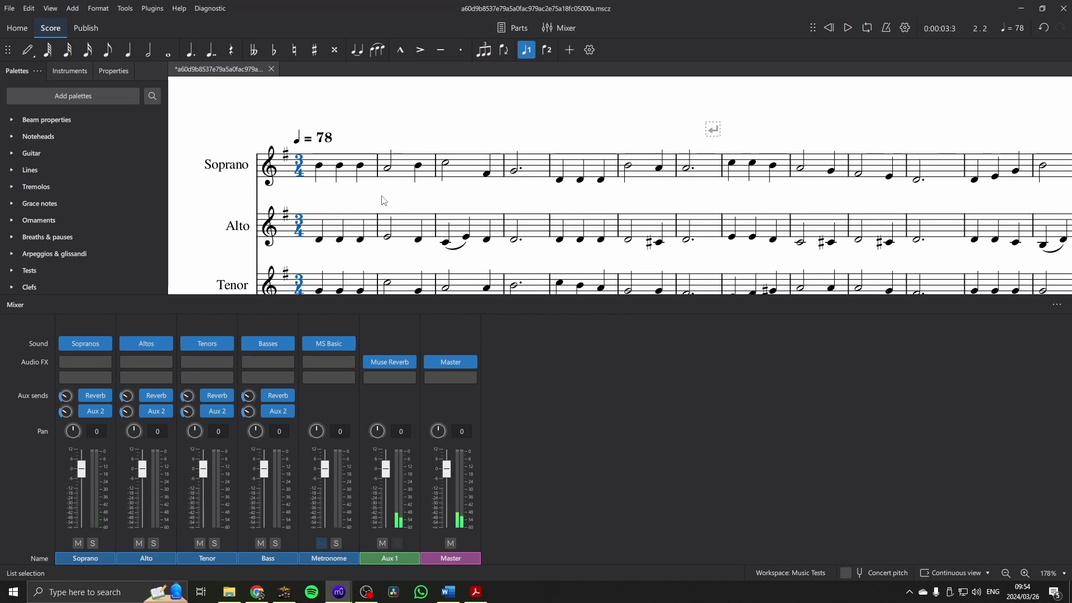
pyautogui.moveTo(398, 187); pyautogui.dragTo(412, 117)
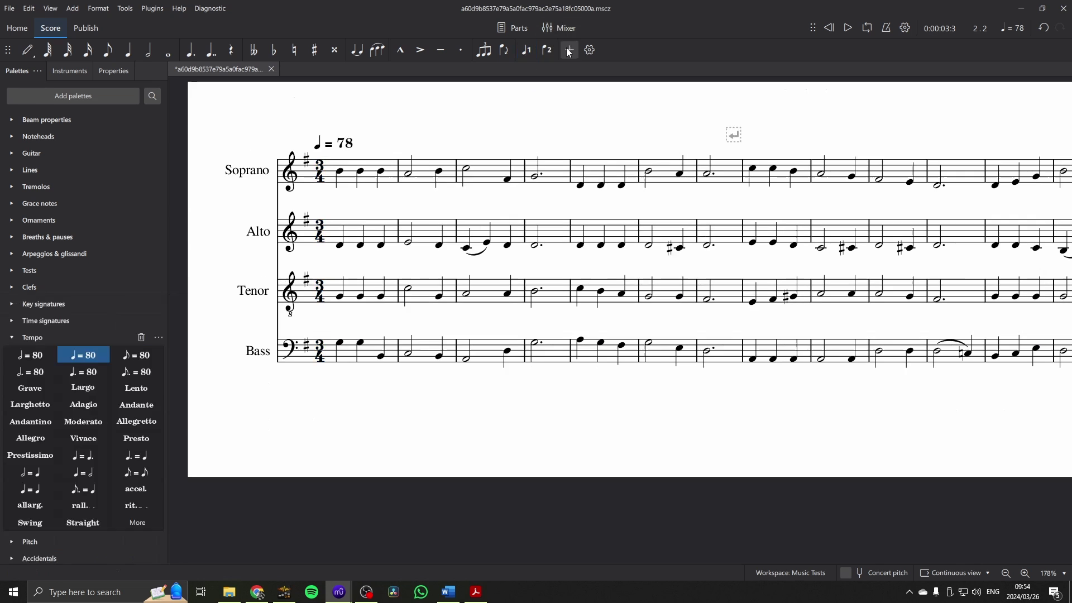
# - Set the Mixer volumes to about -6 dB for Soprano and 6 dB for Alto, lower Tenor and Bass, and play the opening bars
pyautogui.click(565, 32)
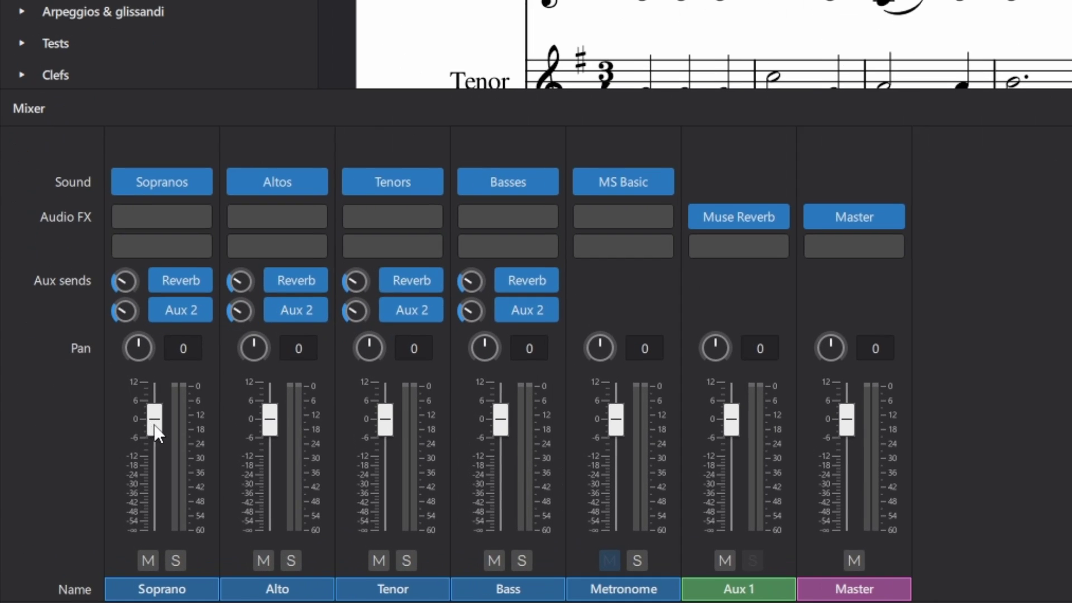
pyautogui.moveTo(102, 455); pyautogui.dragTo(104, 482)
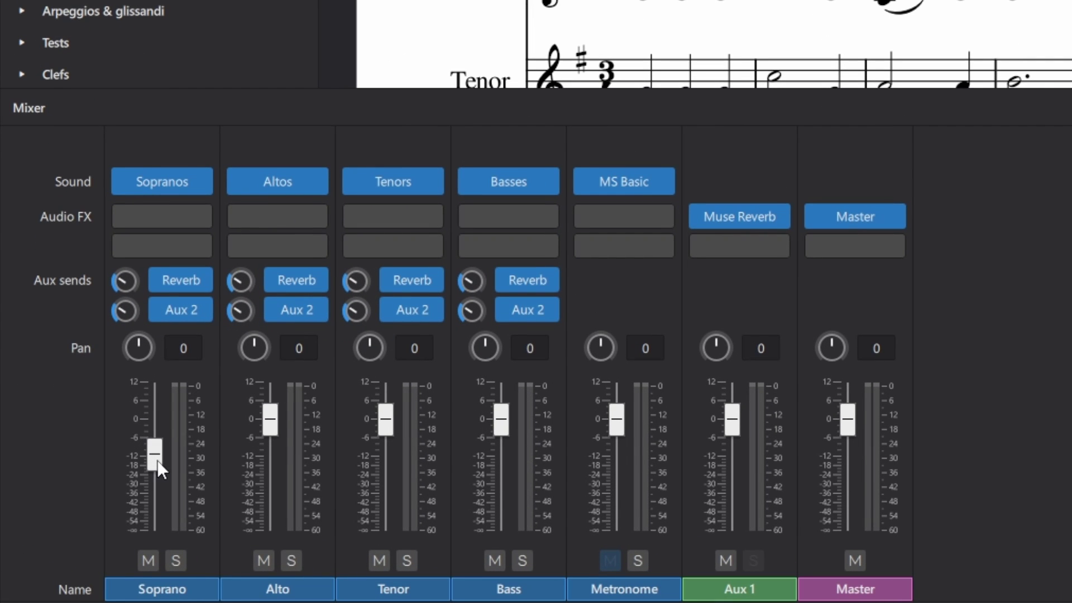
pyautogui.moveTo(274, 420); pyautogui.dragTo(272, 403)
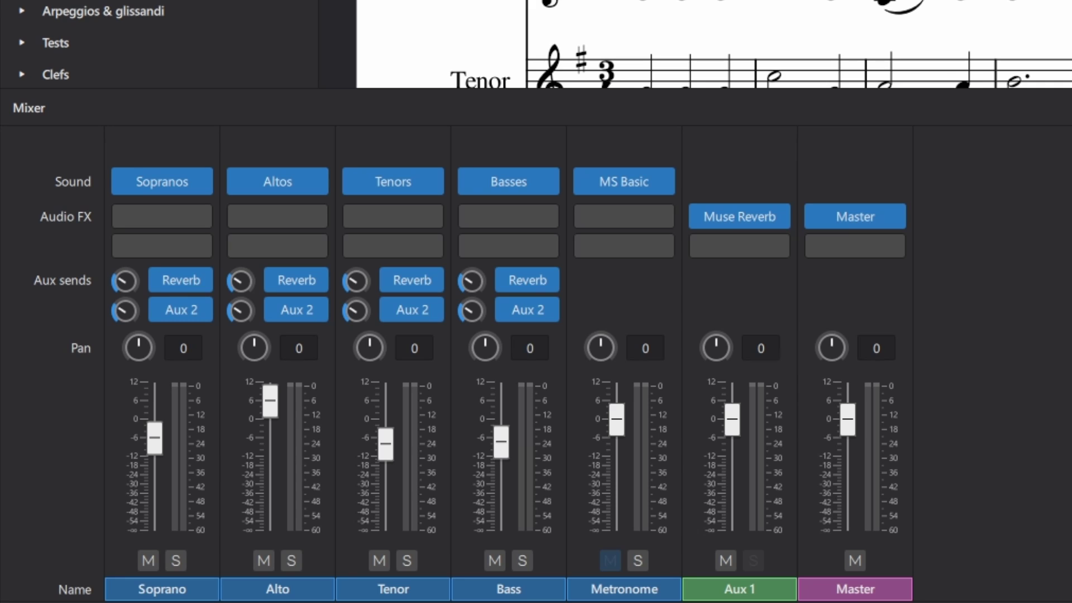
pyautogui.press('space')
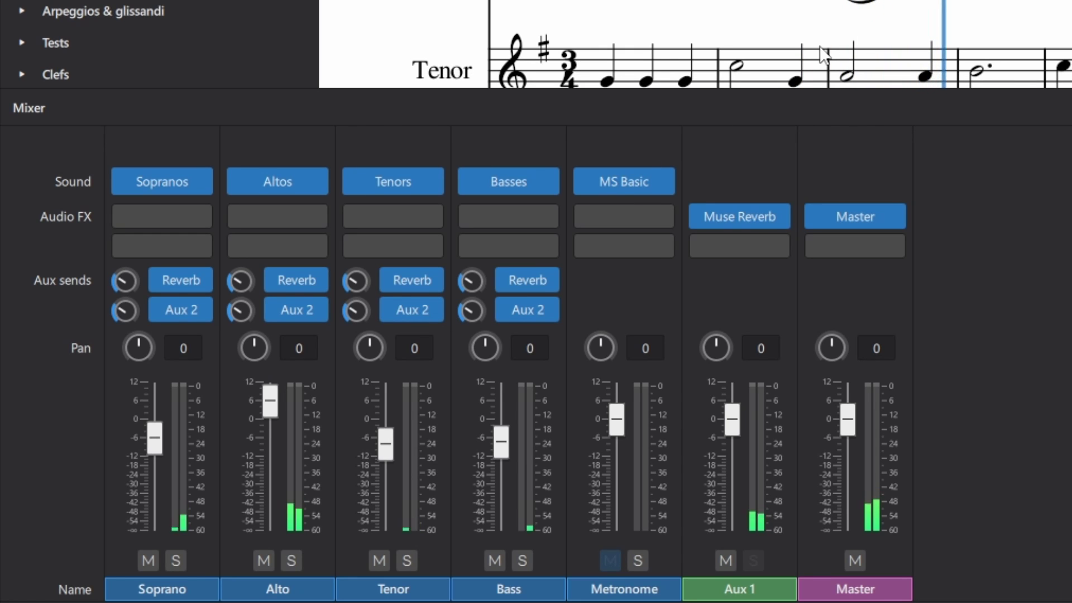
pyautogui.press('space')
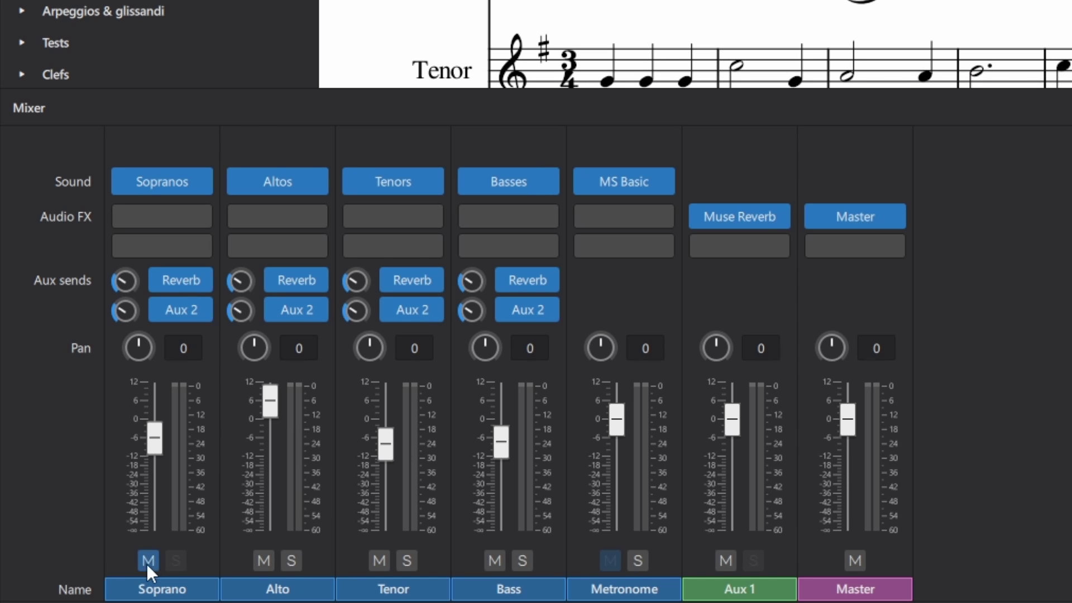
# - Audition the Alto line alone with Soprano, Tenor and Bass muted, unmuting the three voices when playback stops
pyautogui.click(372, 562)
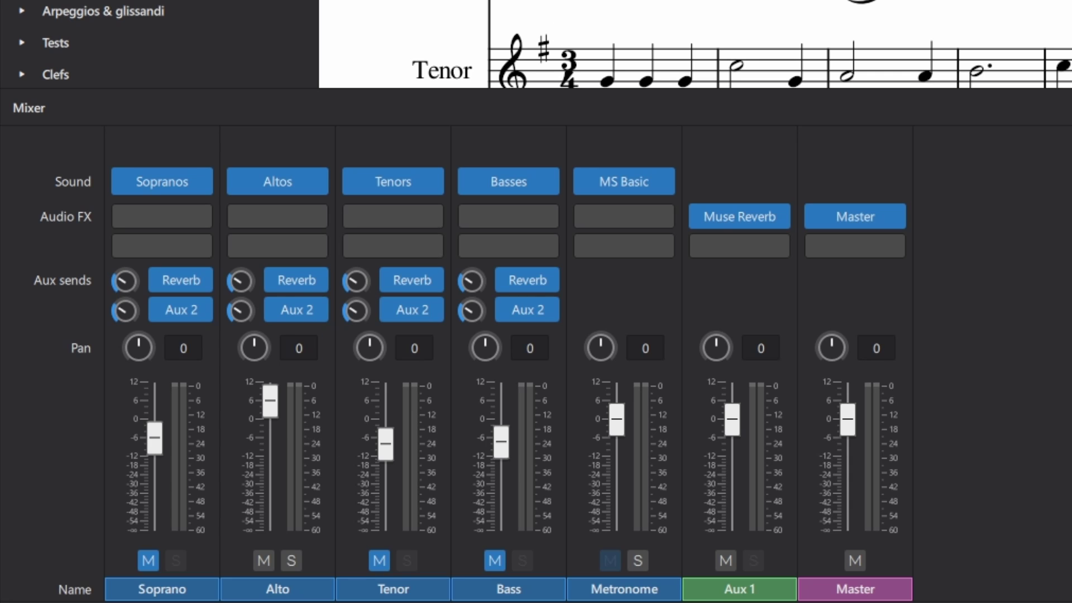
pyautogui.press('space')
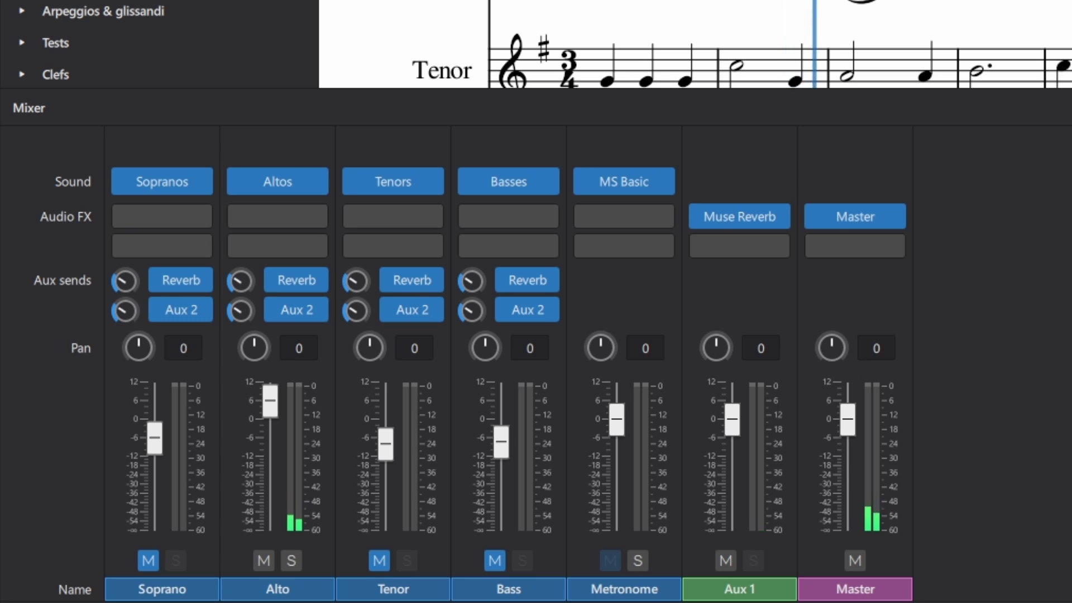
pyautogui.press('space')
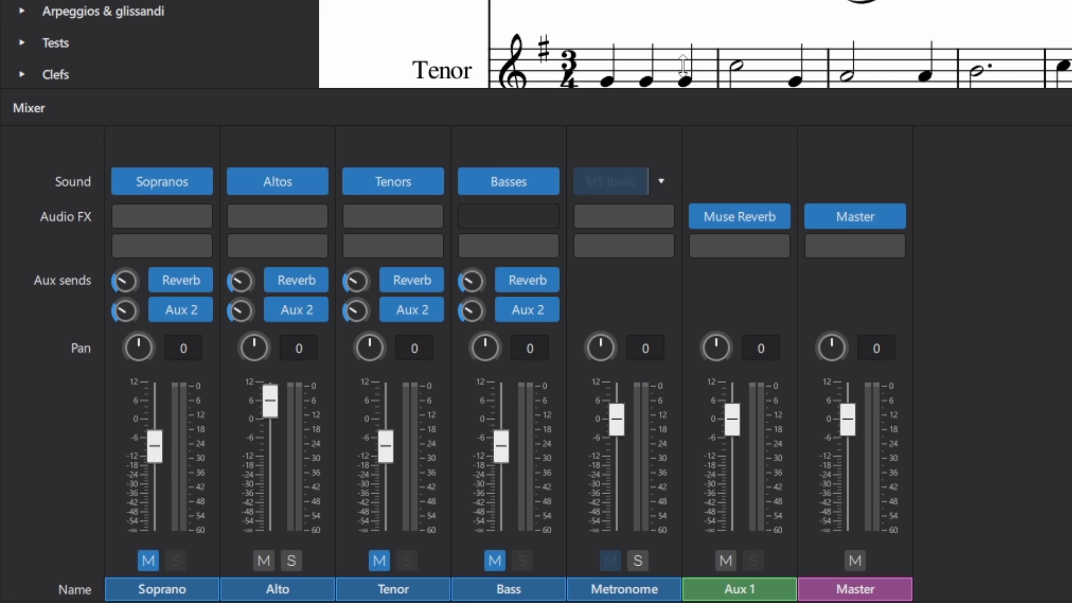
pyautogui.click(495, 560)
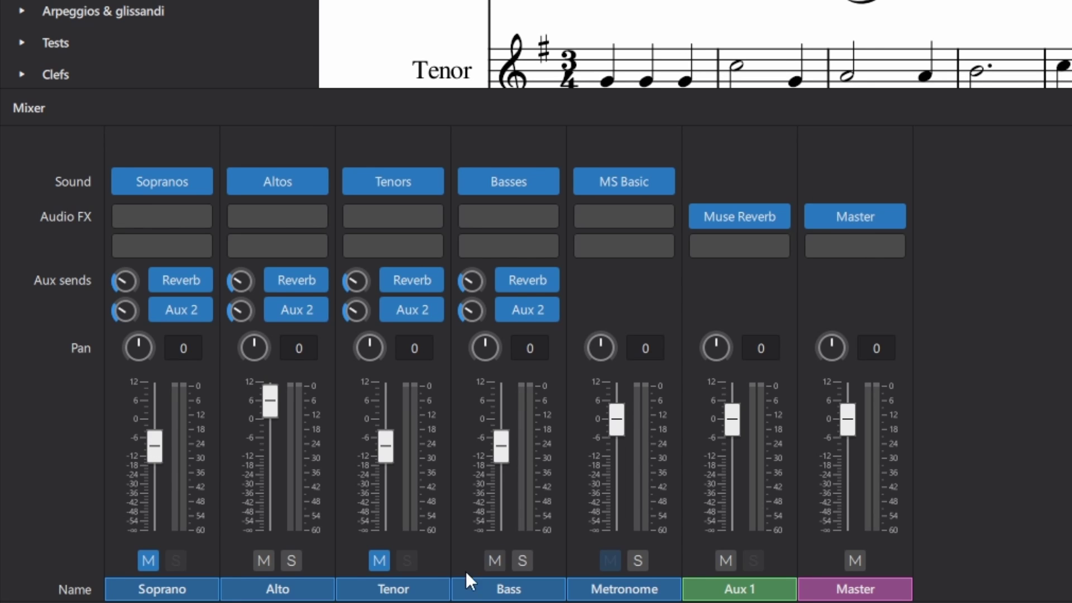
pyautogui.click(146, 559)
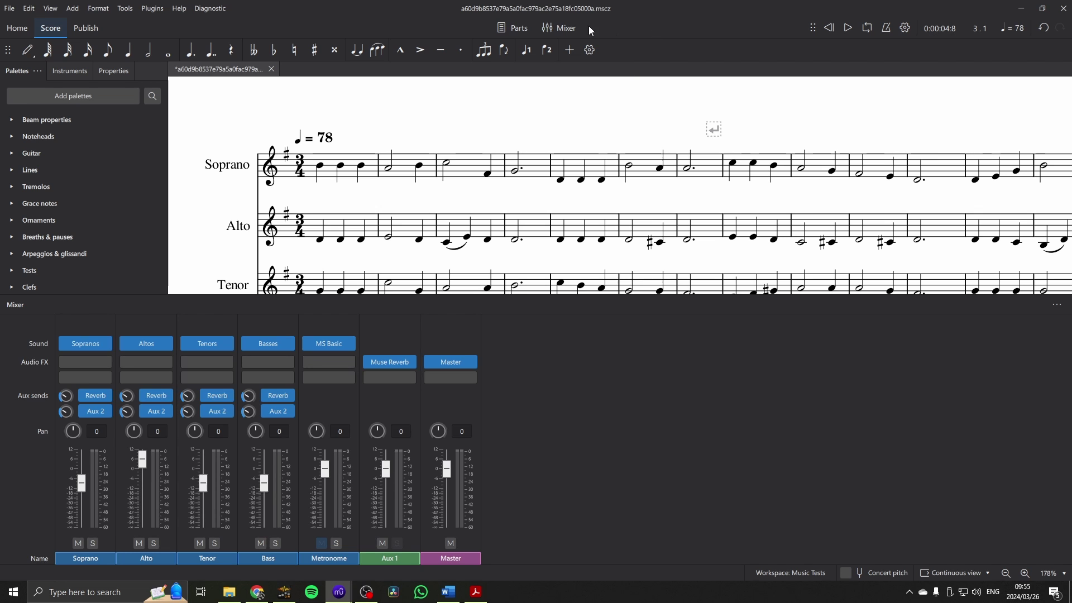
# - Search the instrument list for "piano" and add four Piano instruments to the score's instruments
pyautogui.click(558, 27)
pyautogui.moveTo(460, 201)
pyautogui.mouseDown()
pyautogui.moveTo(471, 172)
pyautogui.moveTo(472, 207)
pyautogui.mouseUp()
pyautogui.press('i')
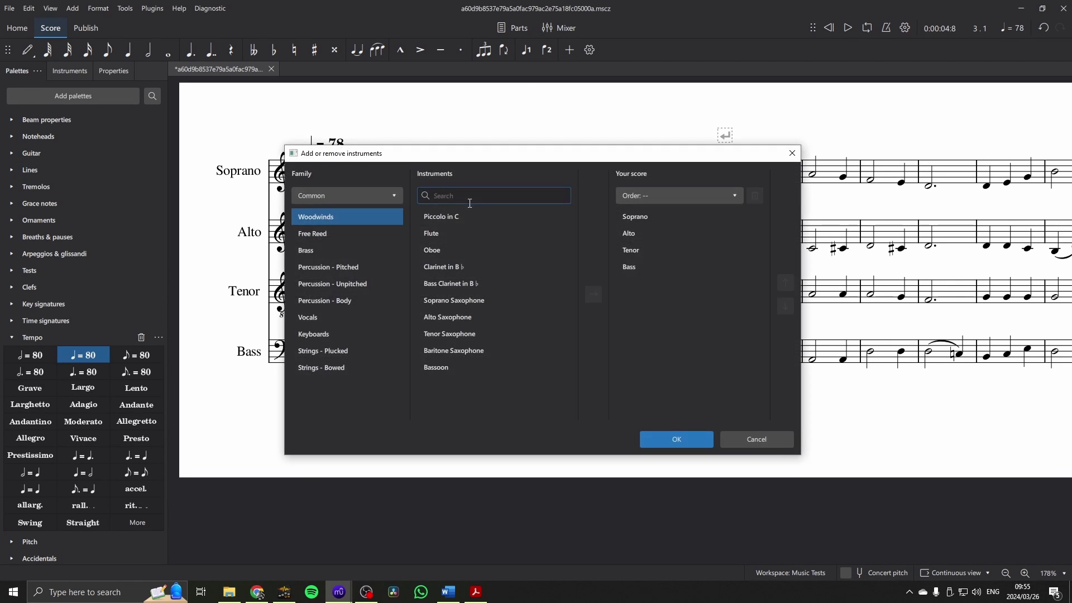
pyautogui.click(469, 195)
pyautogui.write('piano')
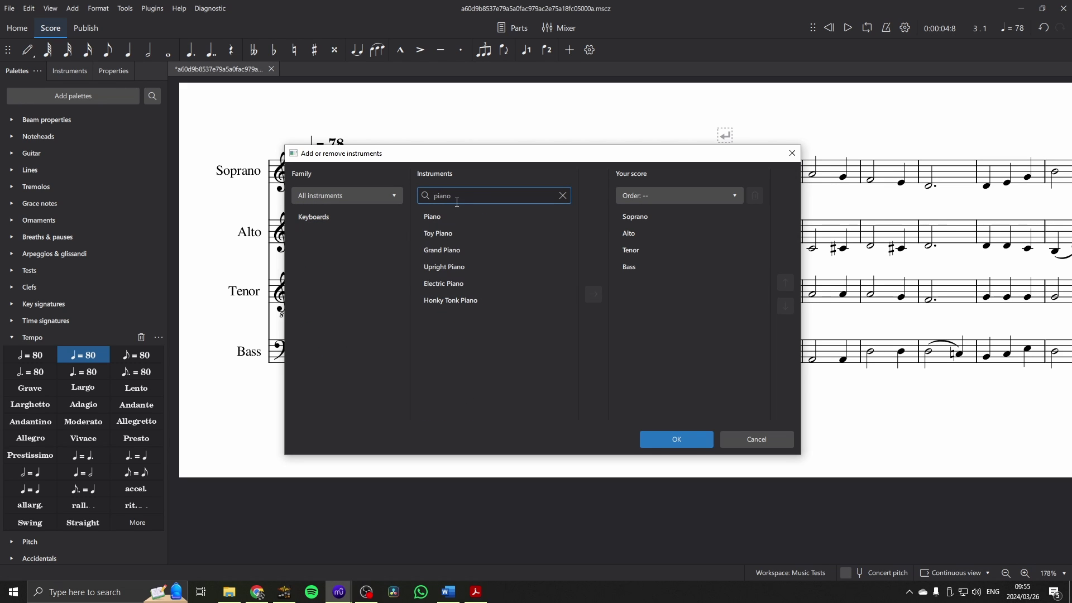
pyautogui.doubleClick(446, 221)
pyautogui.doubleClick(444, 218)
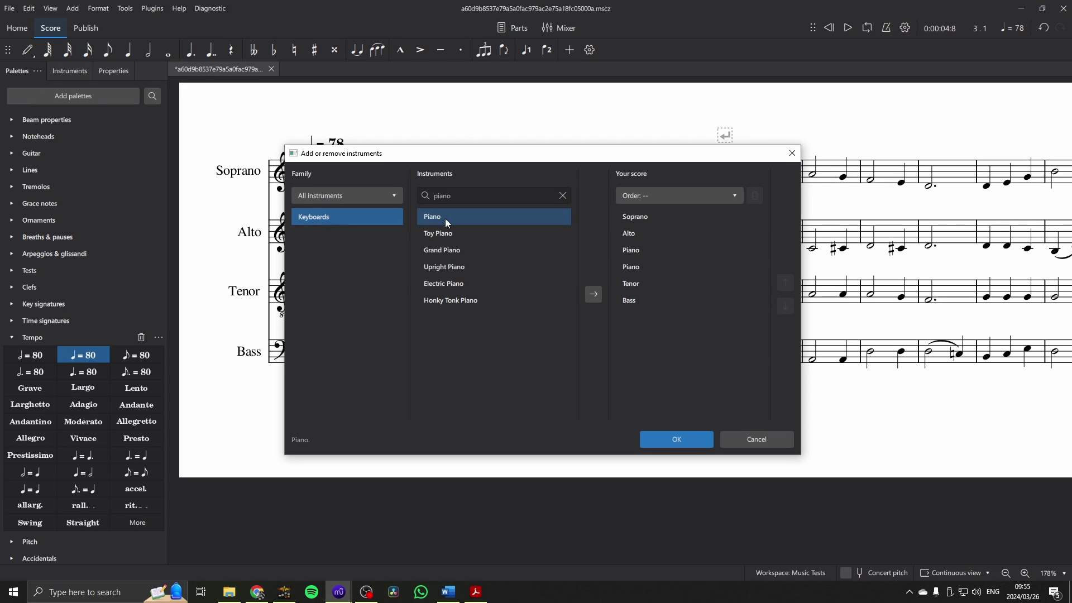
pyautogui.doubleClick(444, 219)
pyautogui.doubleClick(444, 219)
# - Move the four pianos below Bass in the score order and apply the instrument changes
pyautogui.click(633, 254)
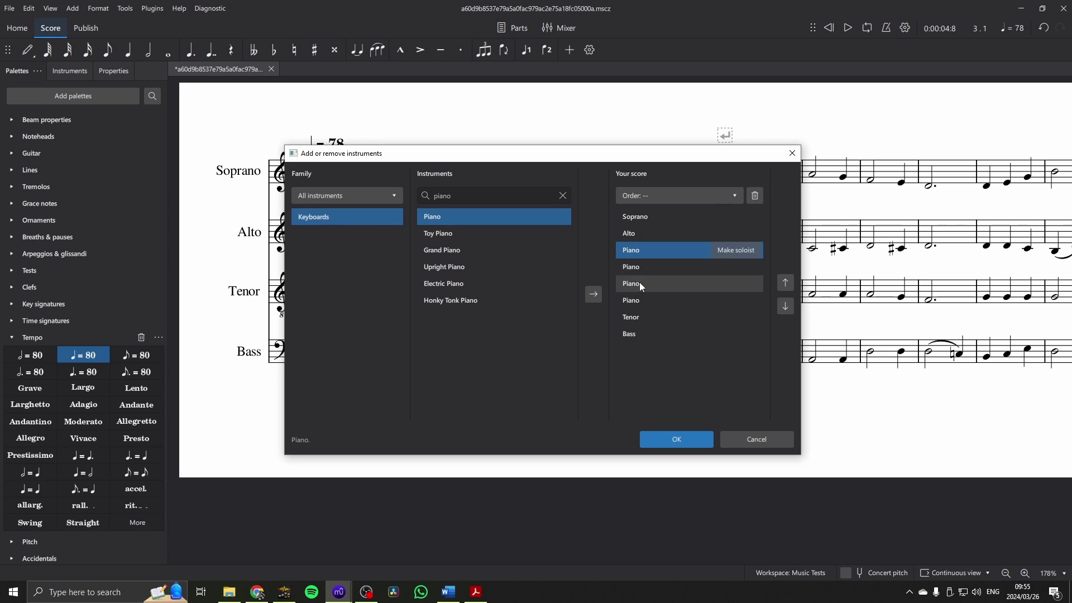
pyautogui.keyDown('shift'); pyautogui.click(640, 300); pyautogui.keyUp('shift')
pyautogui.click(786, 306)
pyautogui.click(786, 306)
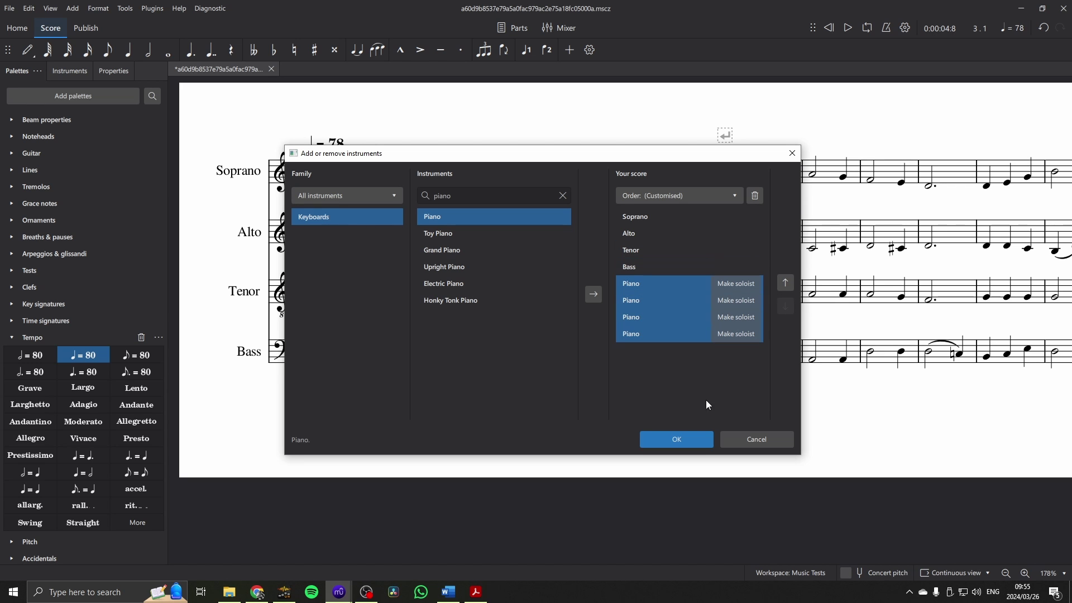
pyautogui.click(677, 440)
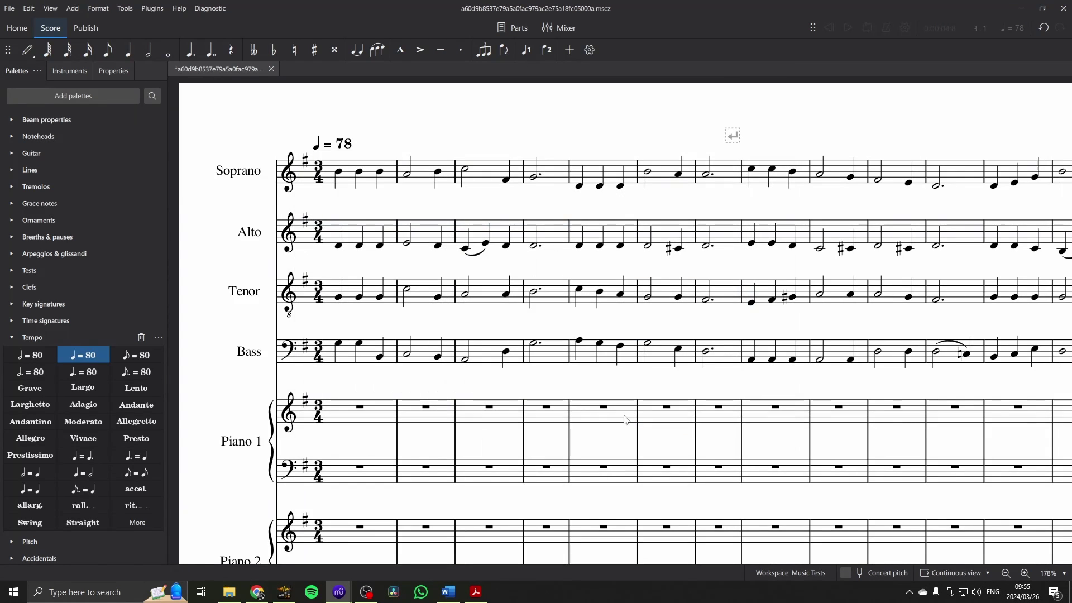
# - Copy the whole Soprano line, bars 1 to 15, into the treble staff of Piano 1 from bar 1
pyautogui.click(369, 182)
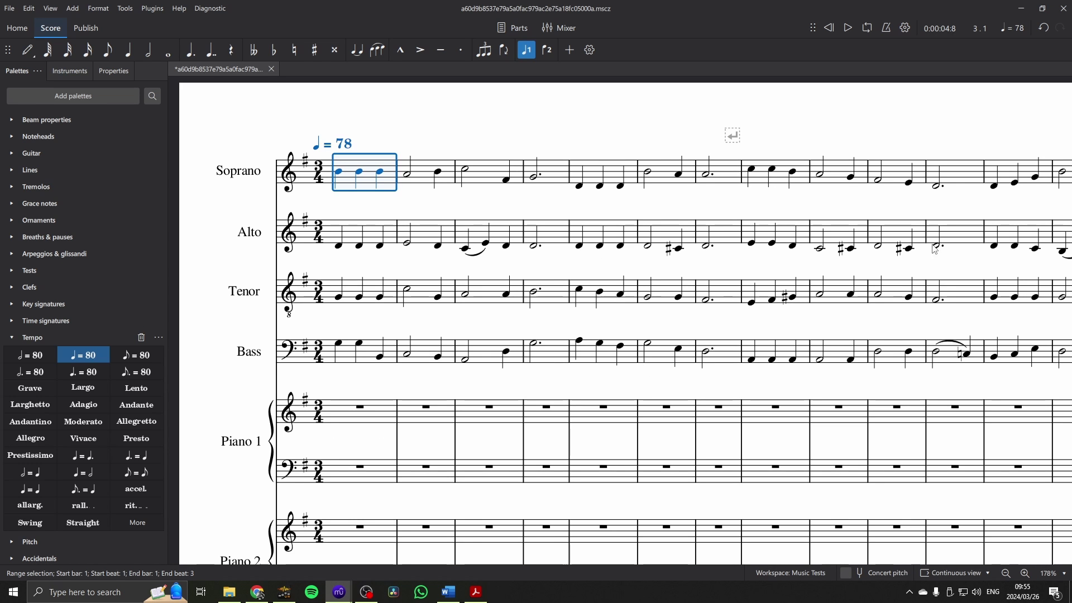
pyautogui.hscroll(3, 782, 136)
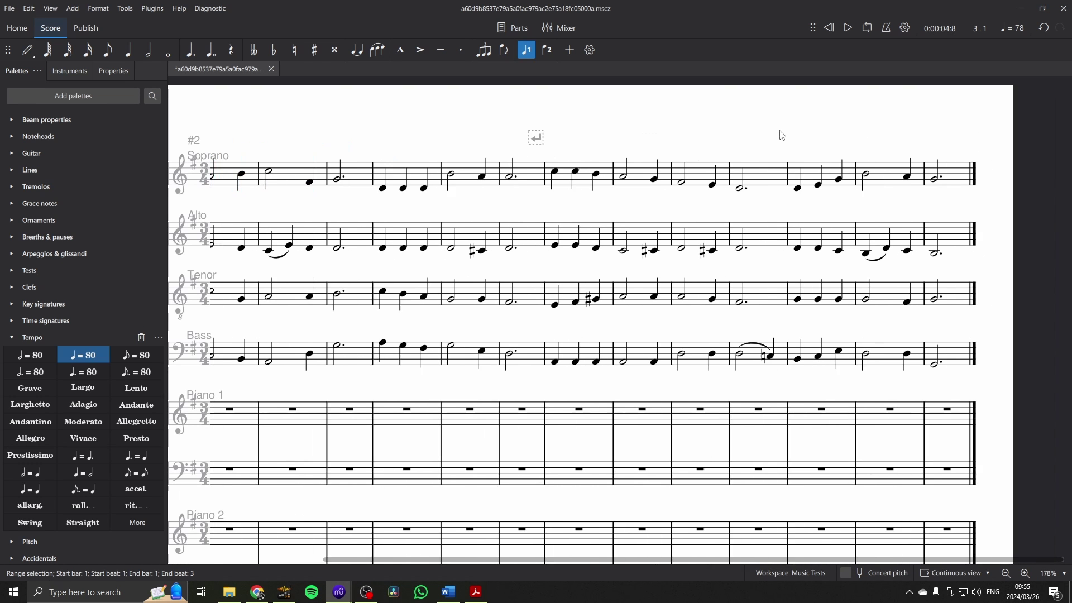
pyautogui.keyDown('shift'); pyautogui.click(930, 179); pyautogui.keyUp('shift')
pyautogui.hotkey('ctrl', 'c')
pyautogui.moveTo(345, 393); pyautogui.dragTo(716, 351)
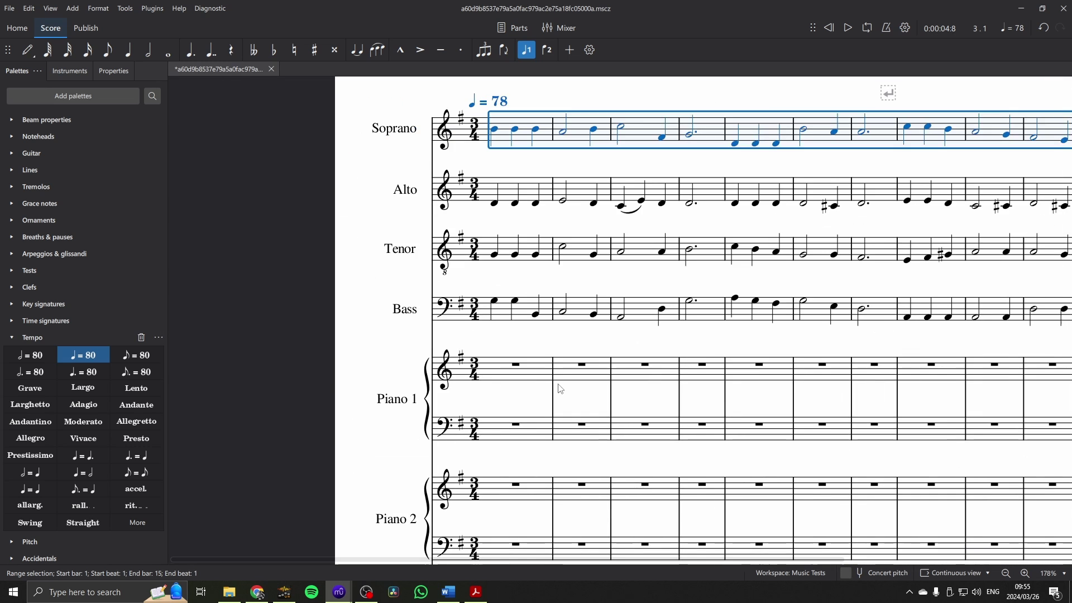
pyautogui.click(528, 380)
pyautogui.hotkey('ctrl', 'v')
# - Copy the whole Alto line into the treble staff of Piano 2 from bar 1
pyautogui.click(517, 195)
pyautogui.moveTo(826, 223); pyautogui.dragTo(477, 225)
pyautogui.keyDown('shift'); pyautogui.click(950, 195); pyautogui.keyUp('shift')
pyautogui.hotkey('ctrl', 'c')
pyautogui.moveTo(459, 328); pyautogui.dragTo(783, 223)
pyautogui.click(512, 387)
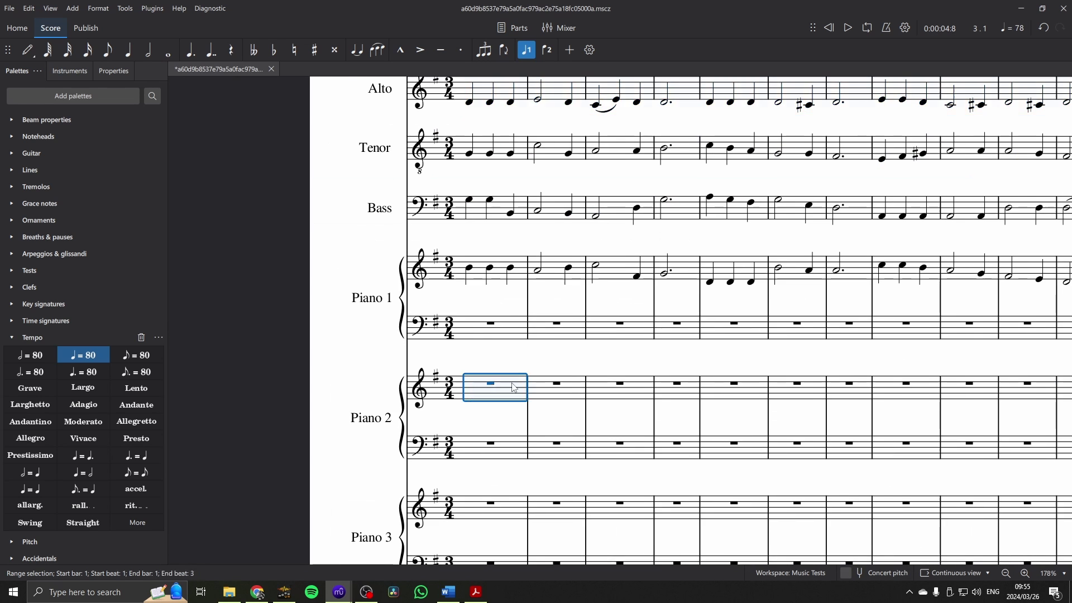
pyautogui.hotkey('ctrl', 'v')
# - Copy the whole Tenor line into the bass staff of Piano 3 from bar 1
pyautogui.scroll(2, 512, 385)
pyautogui.click(497, 311)
pyautogui.click(496, 246)
pyautogui.keyDown('shift'); pyautogui.click(991, 250); pyautogui.keyUp('shift')
pyautogui.hotkey('ctrl', 'c')
pyautogui.moveTo(234, 446); pyautogui.dragTo(540, 285)
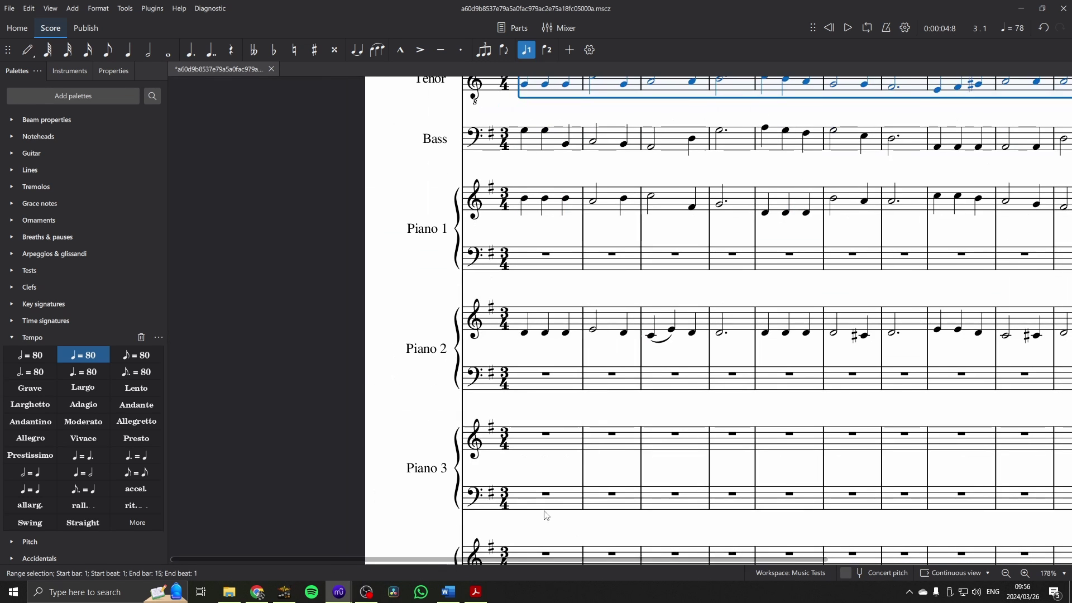
pyautogui.click(540, 500)
pyautogui.hotkey('ctrl', 'v')
# - Copy the whole Bass line into the bass staff of Piano 4 from bar 1
pyautogui.click(549, 136)
pyautogui.moveTo(818, 162); pyautogui.dragTo(474, 162)
pyautogui.keyDown('shift'); pyautogui.click(993, 140); pyautogui.keyUp('shift')
pyautogui.hotkey('ctrl', 'c')
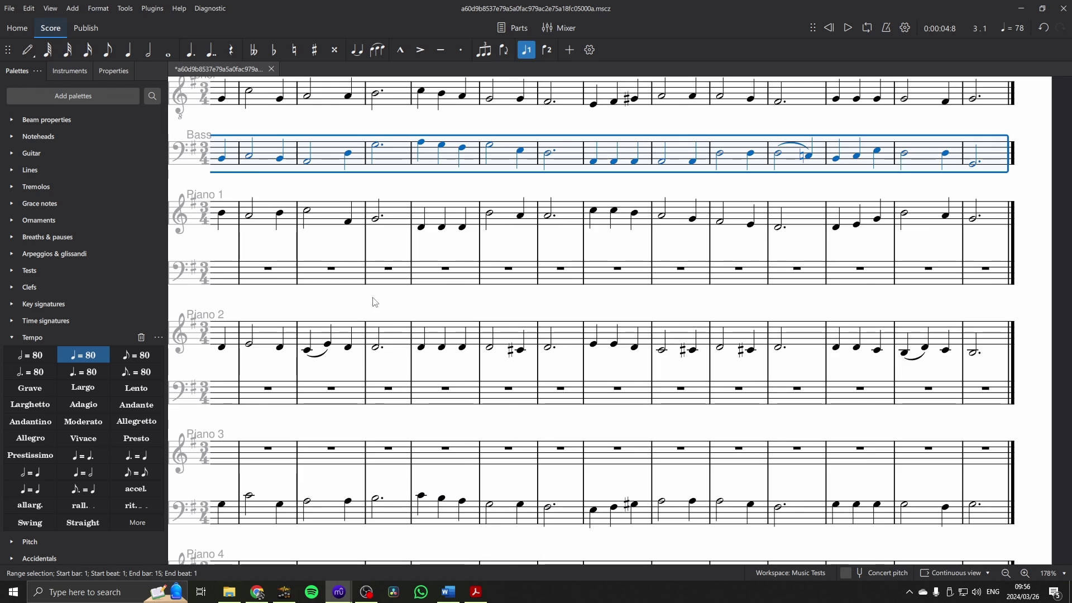
pyautogui.moveTo(370, 302); pyautogui.dragTo(687, 193)
pyautogui.click(574, 506)
pyautogui.hotkey('ctrl', 'v')
pyautogui.scroll(1, 531, 307)
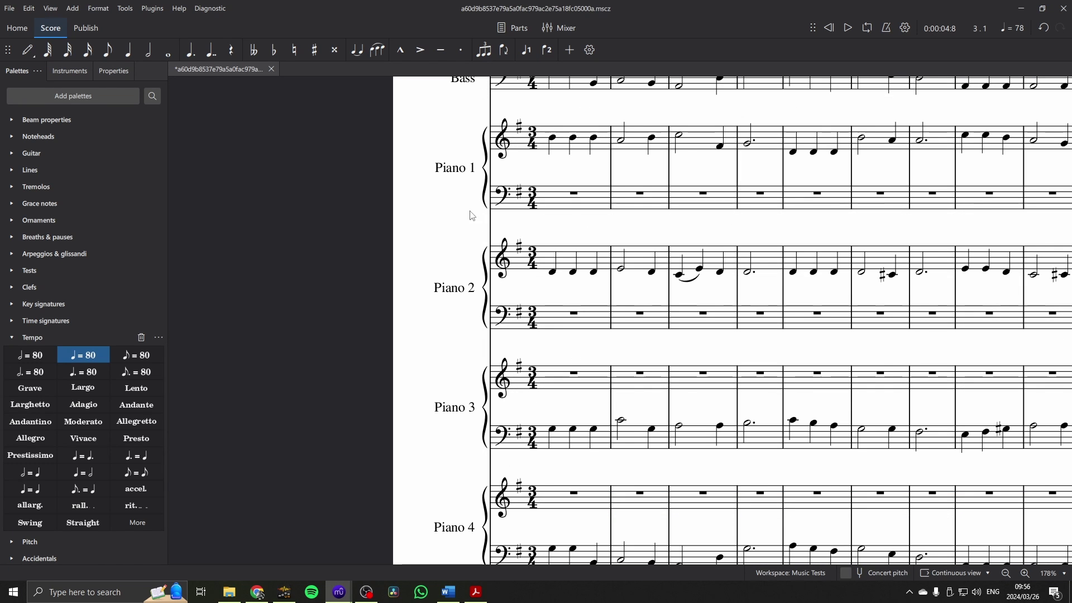
# - Reset the Tenor and Bass volumes in the mixer to 0 dB and play back the opening of the score
pyautogui.scroll(1, 461, 223)
pyautogui.scroll(-2, 455, 352)
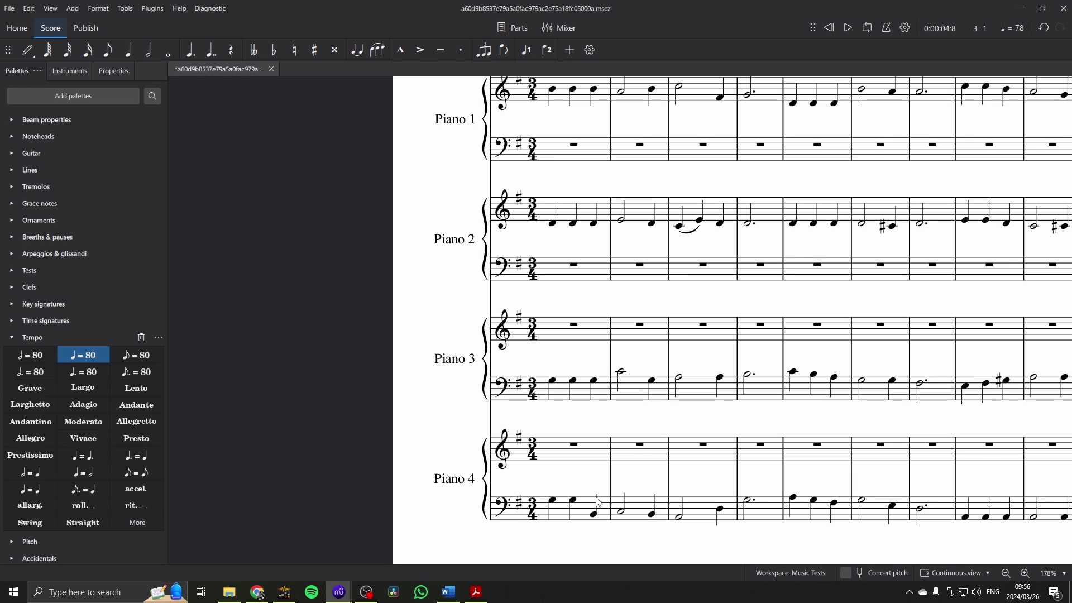
pyautogui.scroll(3, 647, 419)
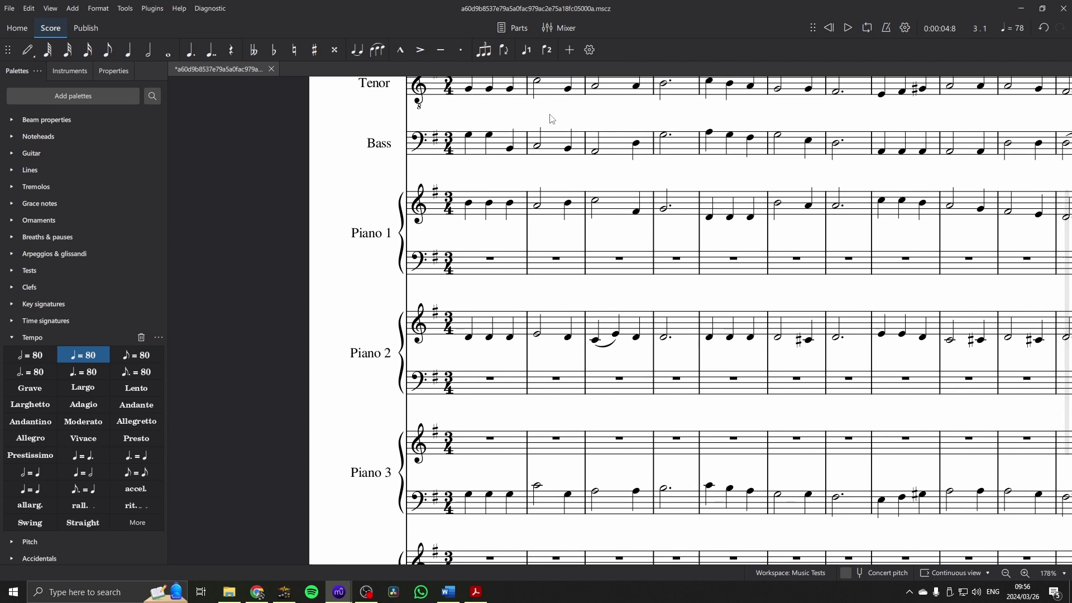
pyautogui.click(555, 32)
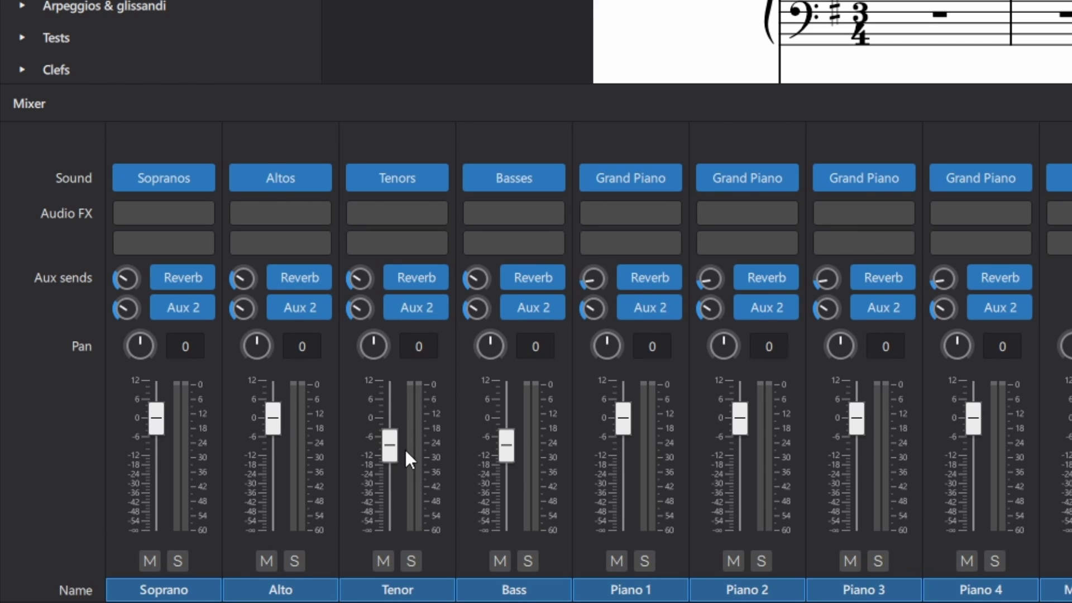
pyautogui.doubleClick(390, 453)
pyautogui.doubleClick(513, 439)
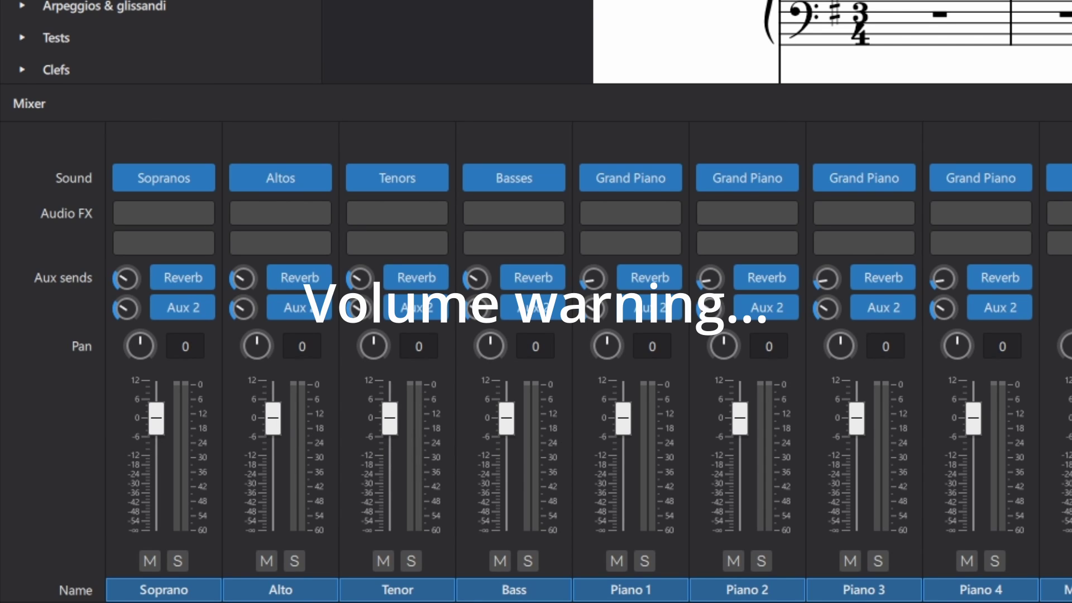
pyautogui.press('space')
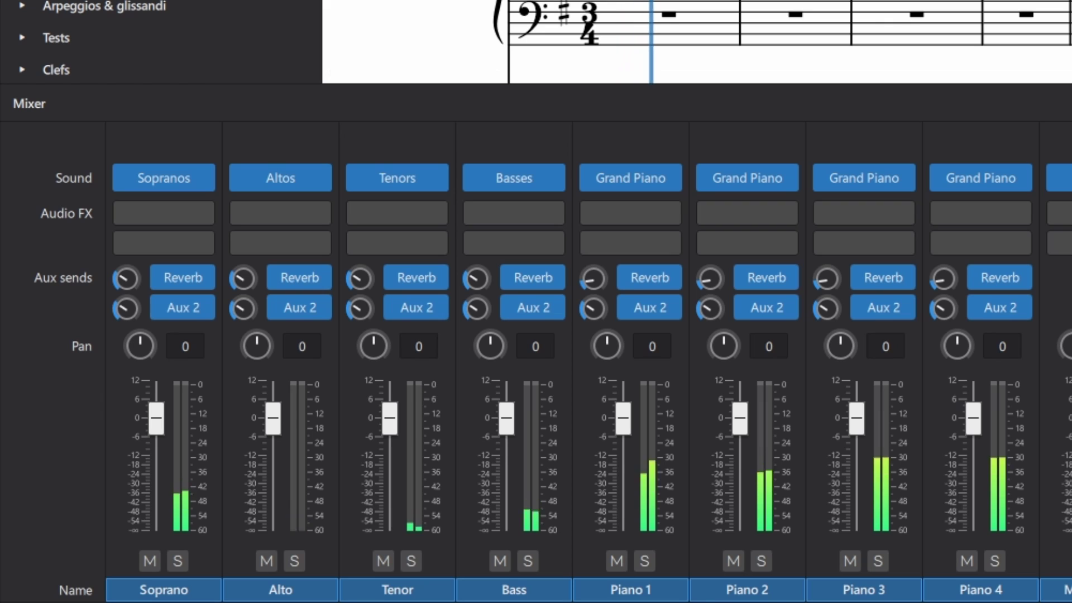
pyautogui.press('space')
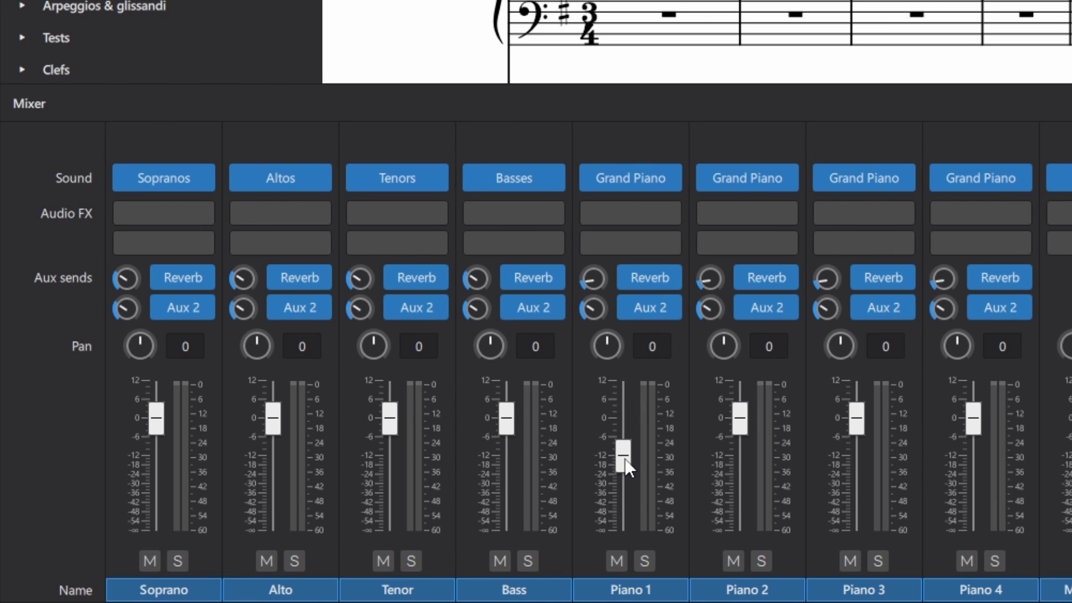
# - Lower the volumes of Pianos 1 to 4 to about -14 dB each, checking the balance during playback
pyautogui.moveTo(741, 461); pyautogui.dragTo(742, 469)
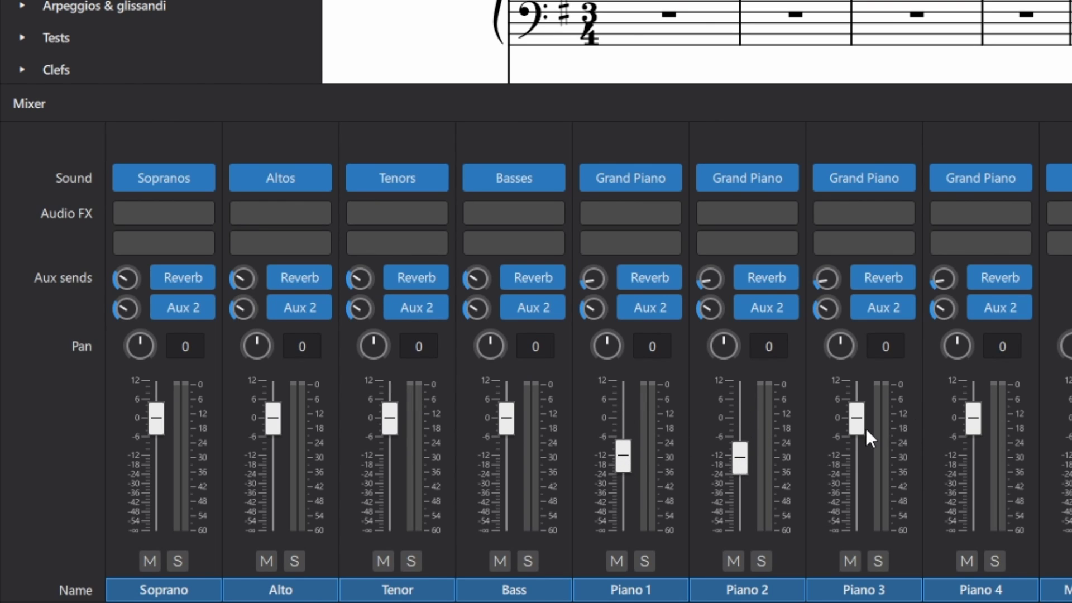
pyautogui.moveTo(973, 418); pyautogui.dragTo(973, 461)
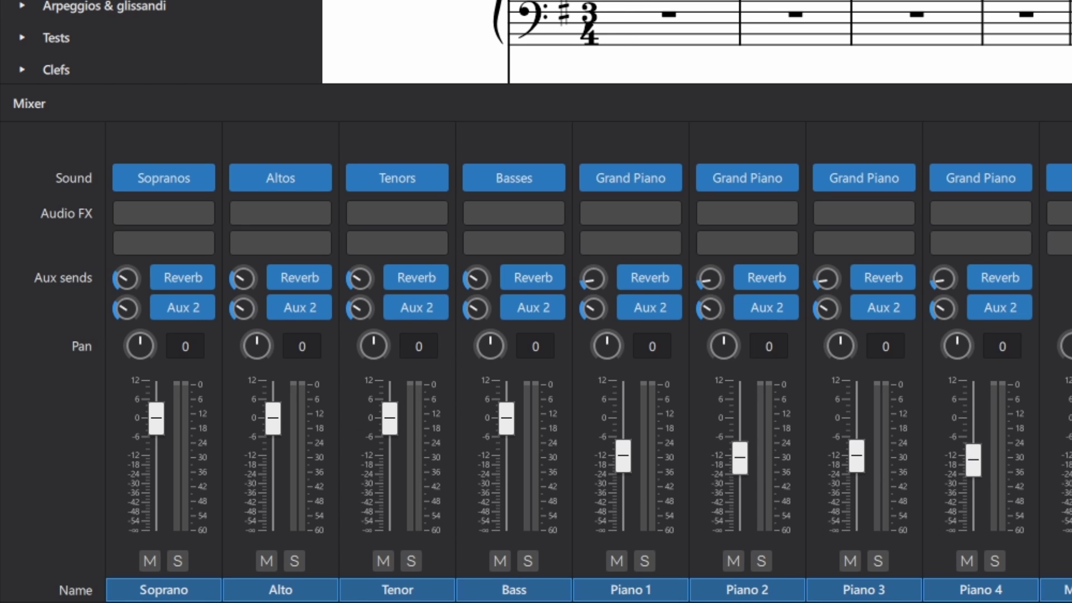
pyautogui.press('space')
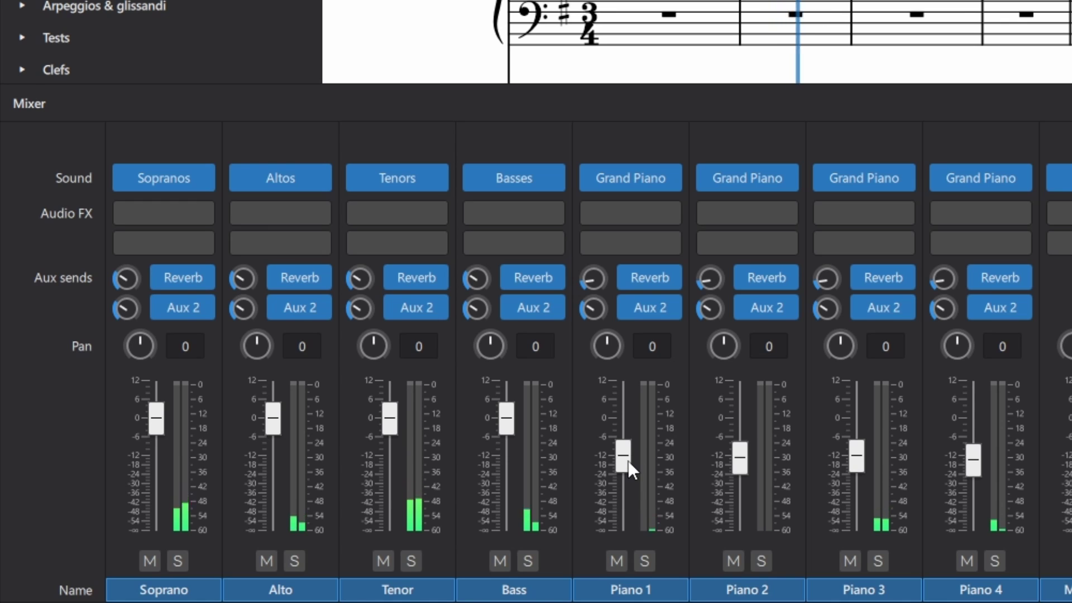
pyautogui.moveTo(628, 460); pyautogui.dragTo(628, 464)
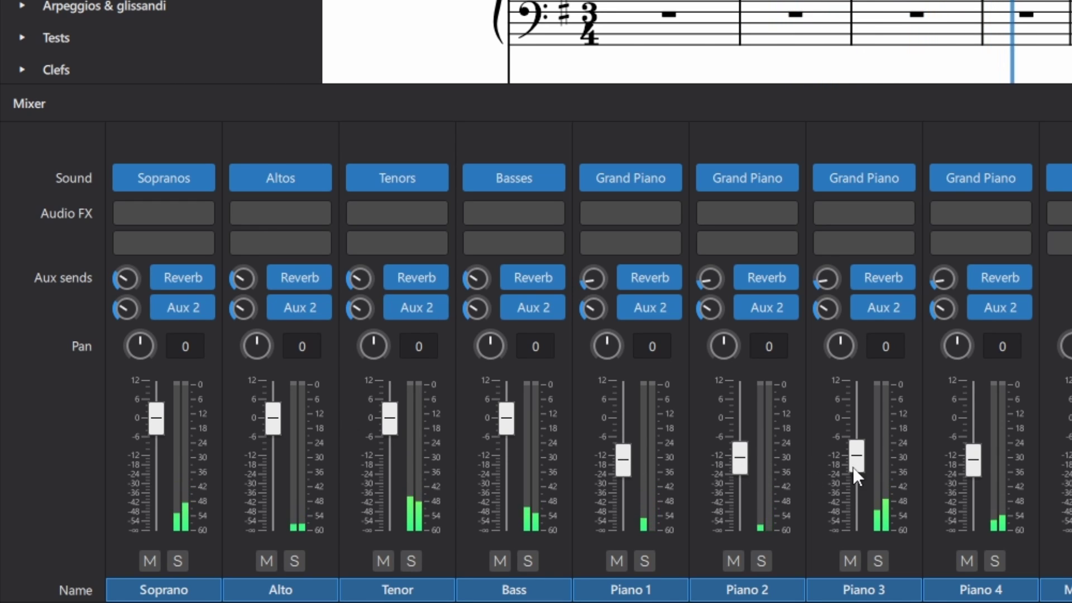
pyautogui.moveTo(853, 467); pyautogui.dragTo(865, 471)
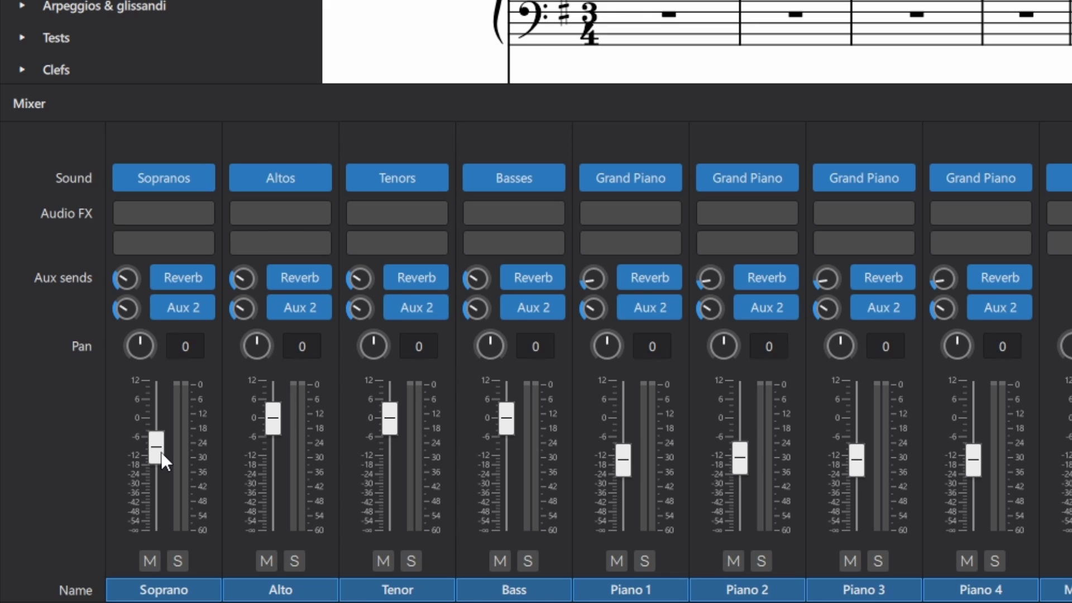
# - Set Soprano to about -9 dB, Alto 5 dB, Tenor and Bass -8 dB, Piano 2 -7 dB, and Pianos 1, 3 and 4 -19 dB
pyautogui.moveTo(273, 427)
pyautogui.mouseDown()
pyautogui.moveTo(275, 398)
pyautogui.moveTo(275, 407)
pyautogui.mouseUp()
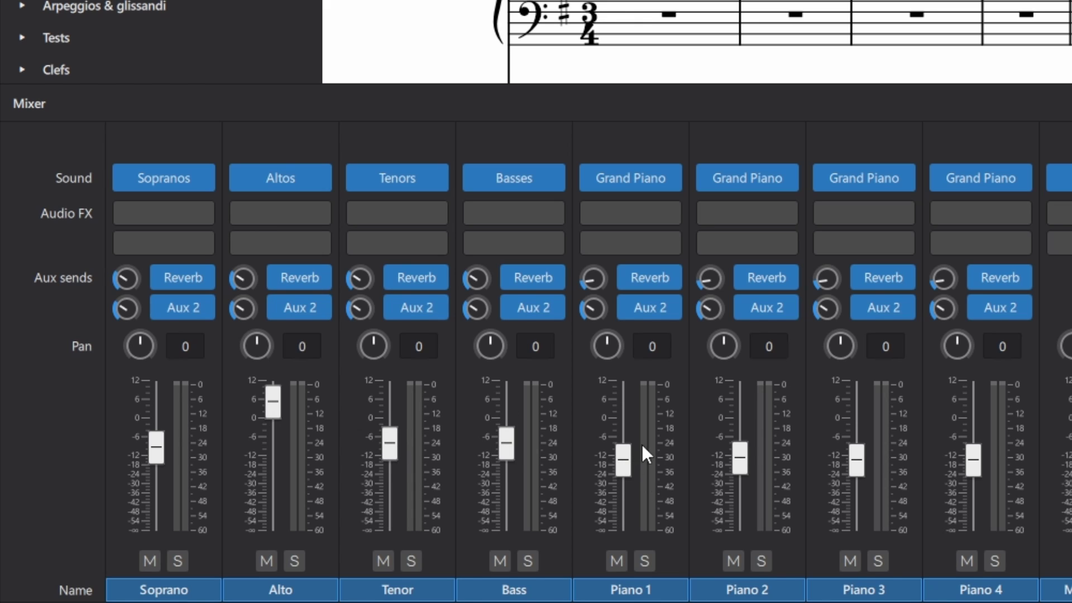
pyautogui.moveTo(742, 459); pyautogui.dragTo(745, 439)
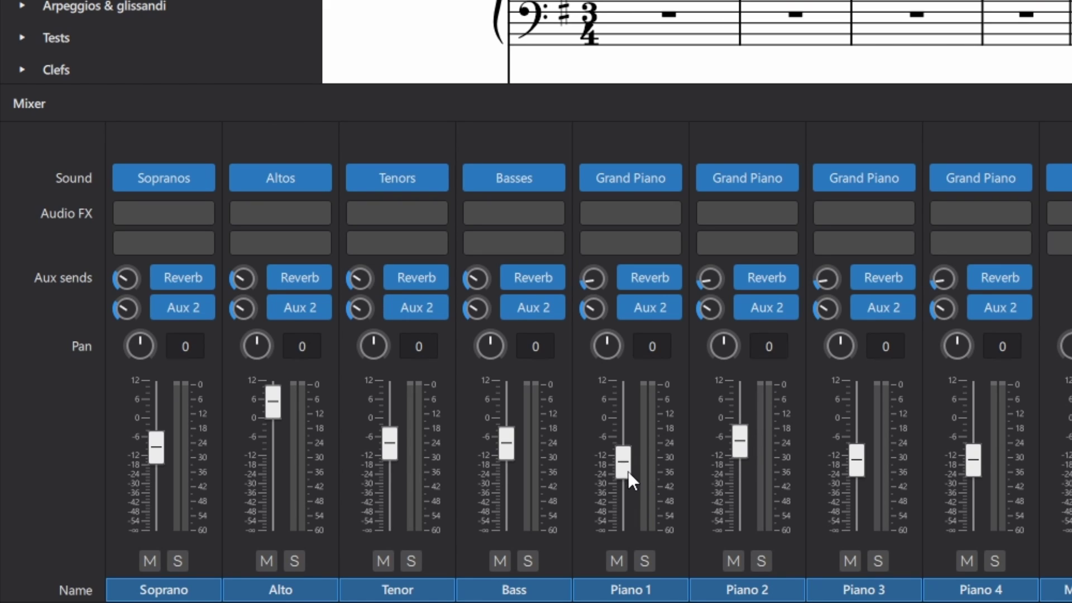
pyautogui.moveTo(849, 468); pyautogui.dragTo(857, 477)
pyautogui.moveTo(983, 461); pyautogui.dragTo(974, 468)
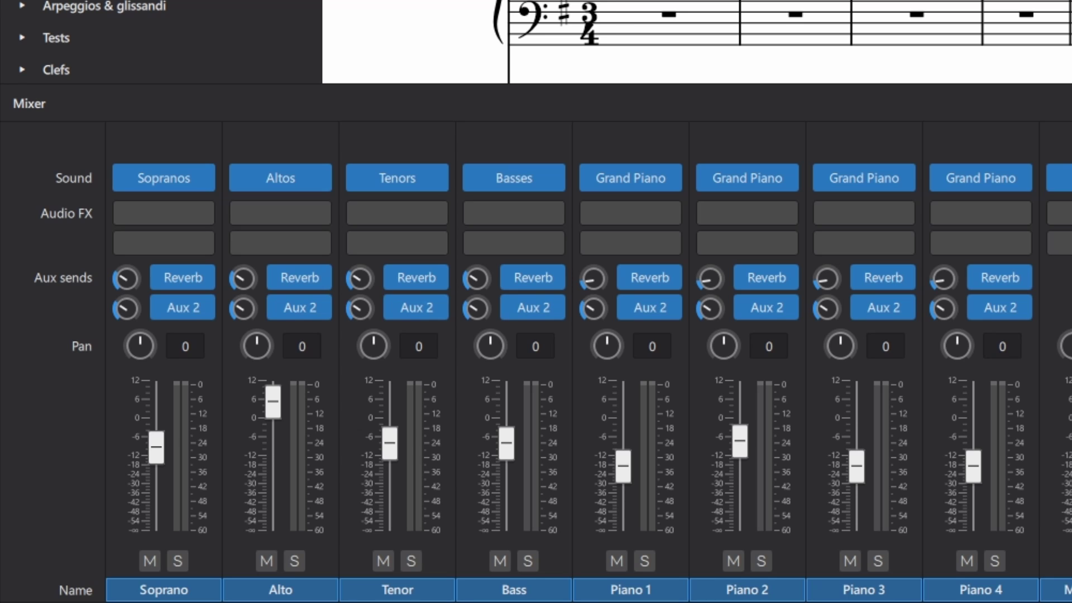
# - During playback, raise Alto to about 7 dB and lower Piano 2 to about -9 dB and Pianos 1, 3 and 4 to about -22 dB
pyautogui.press('space')
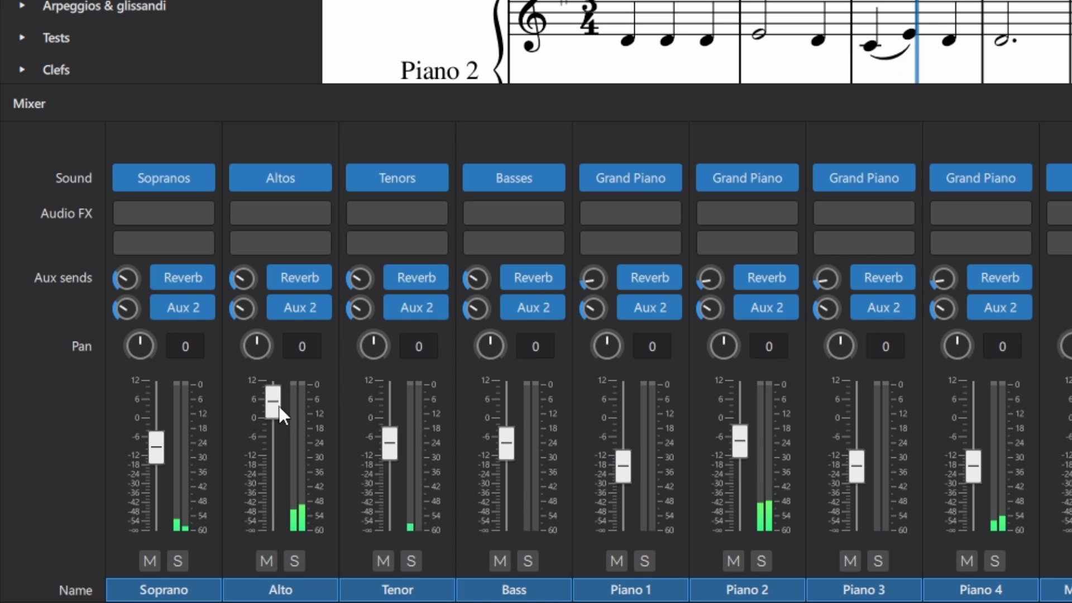
pyautogui.moveTo(279, 406); pyautogui.dragTo(276, 400)
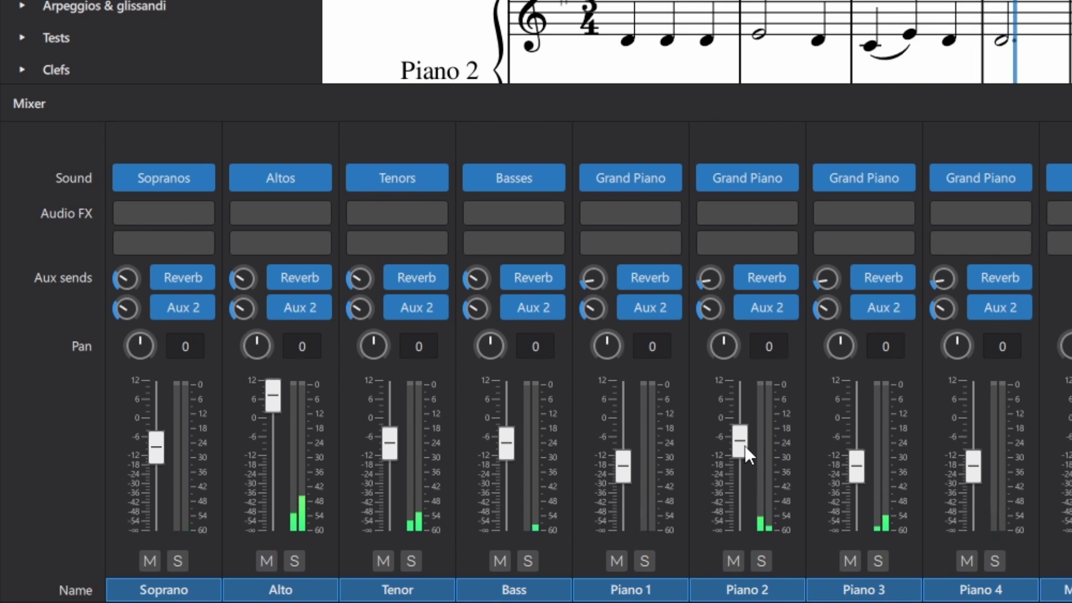
pyautogui.moveTo(745, 446); pyautogui.dragTo(743, 450)
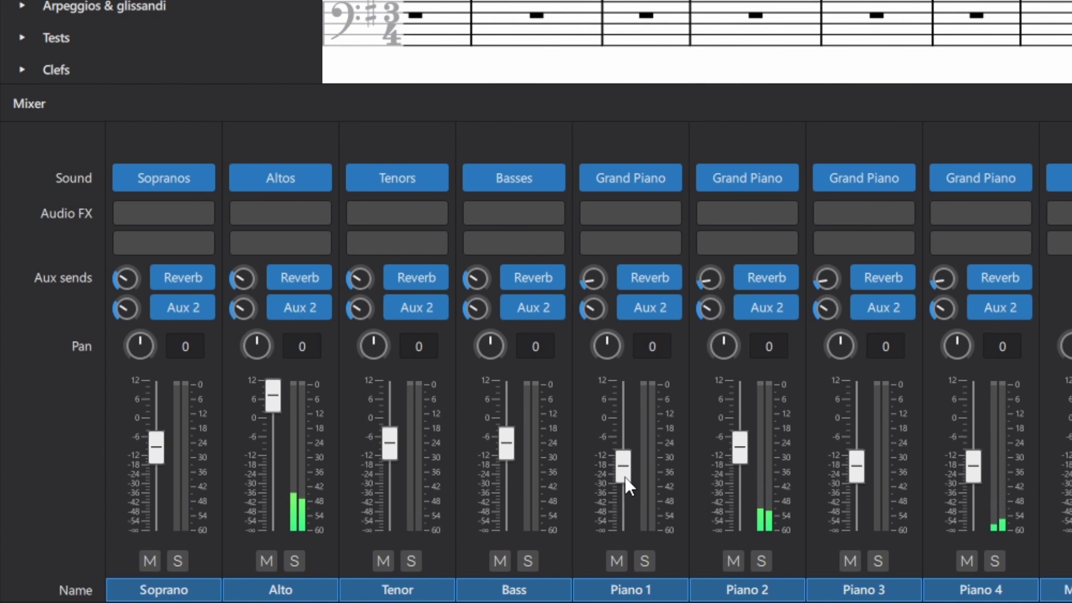
pyautogui.moveTo(625, 478); pyautogui.dragTo(625, 482)
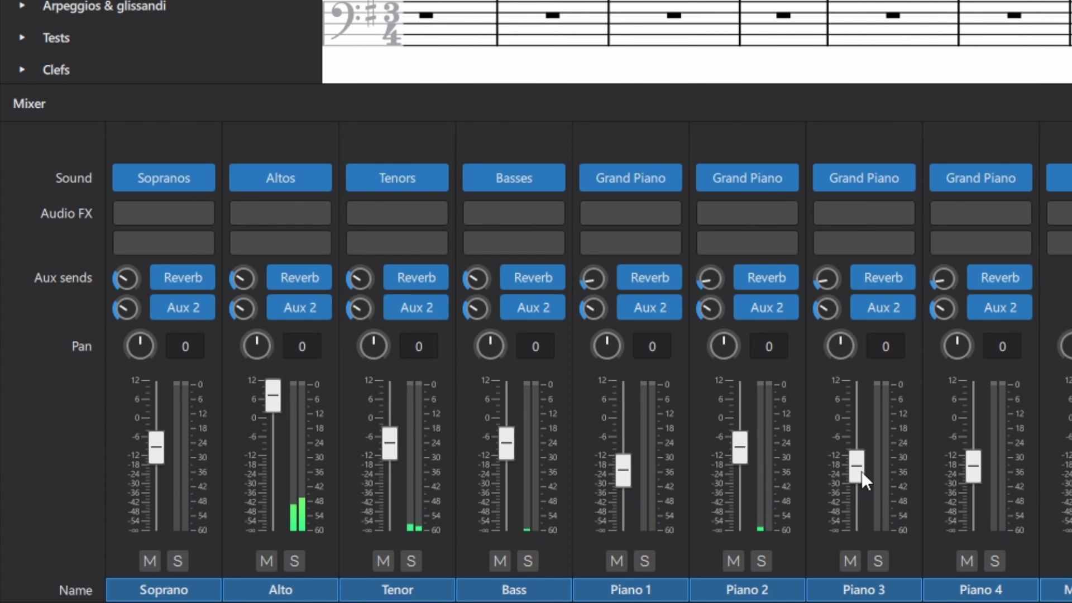
pyautogui.moveTo(859, 470); pyautogui.dragTo(859, 477)
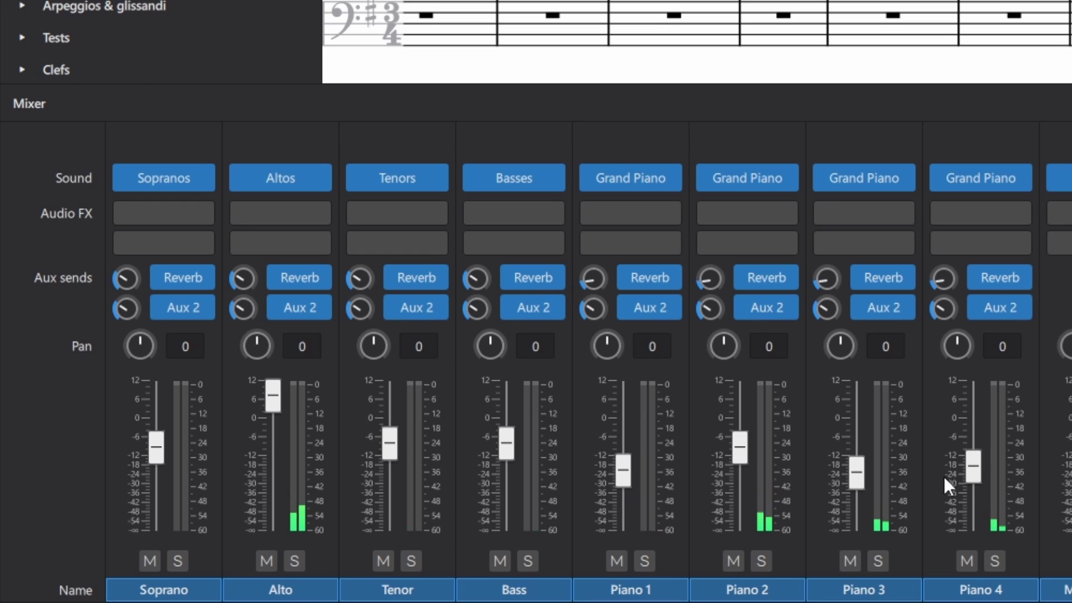
pyautogui.moveTo(972, 474); pyautogui.dragTo(975, 481)
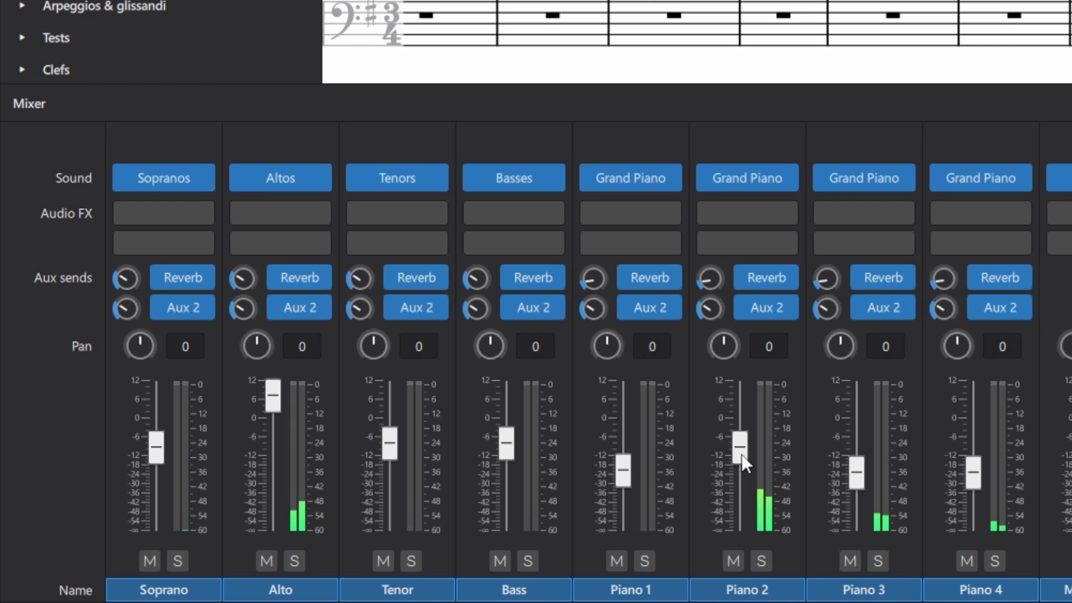
# - Lower Piano 2 to about -12 dB and Pianos 1, 3 and 4 to about -24 dB, and play back the balance
pyautogui.moveTo(744, 455); pyautogui.dragTo(747, 462)
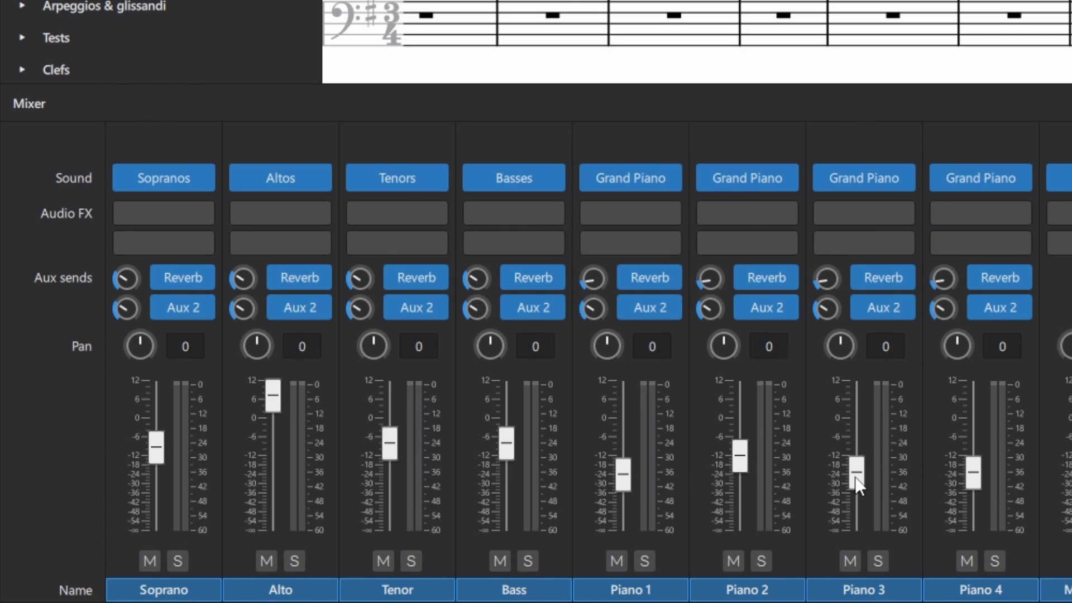
pyautogui.moveTo(855, 476); pyautogui.dragTo(856, 478)
pyautogui.press('space')
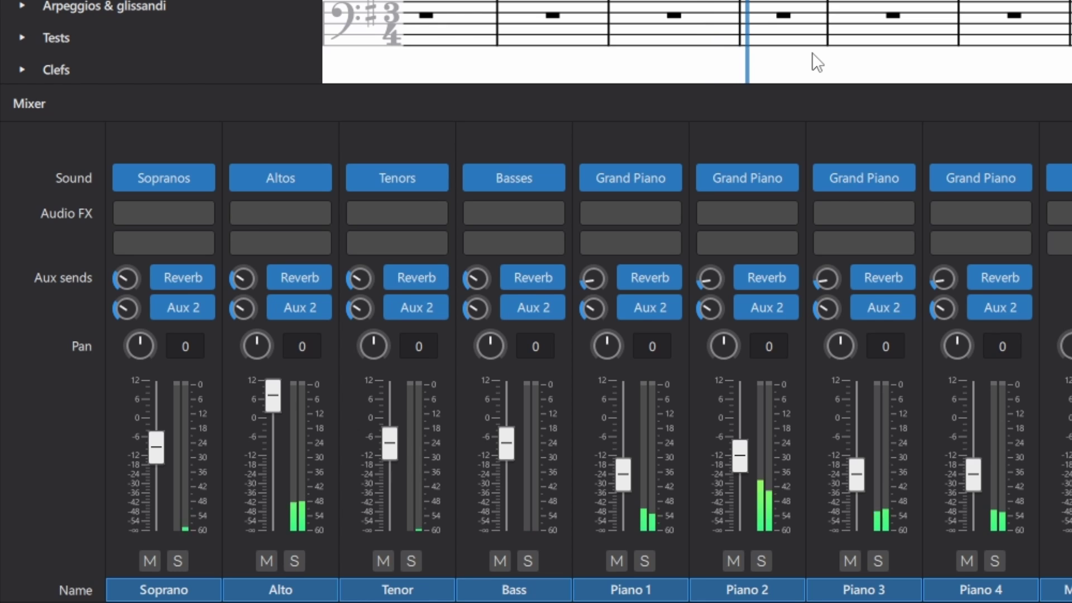
pyautogui.press('space')
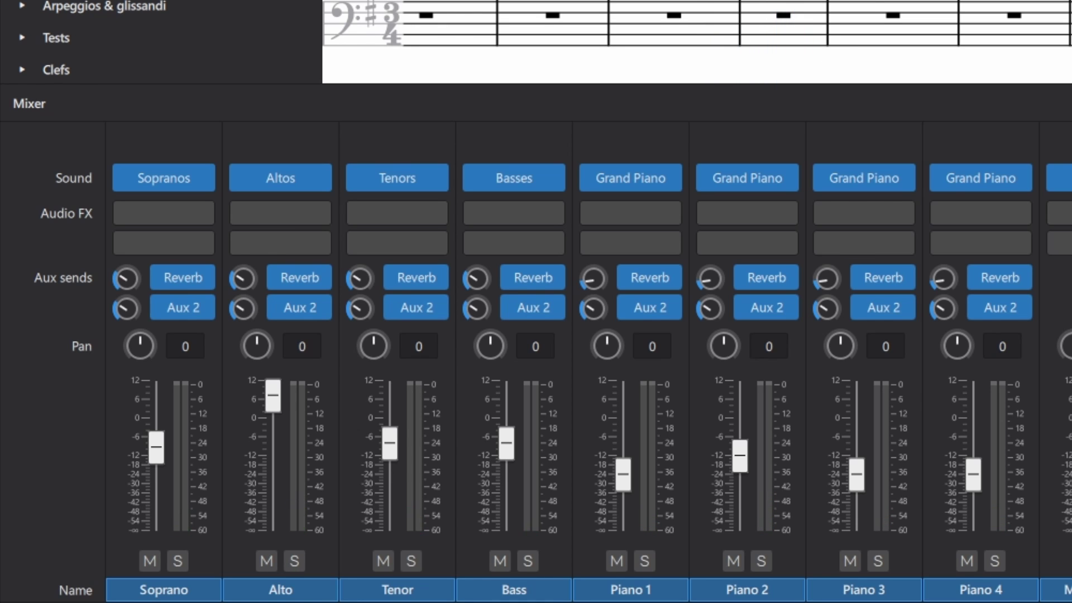
# - Turn on the playback metronome and listen to the score from the first bar with the mixer shown
pyautogui.press('F10')
pyautogui.moveTo(487, 129); pyautogui.dragTo(694, 454)
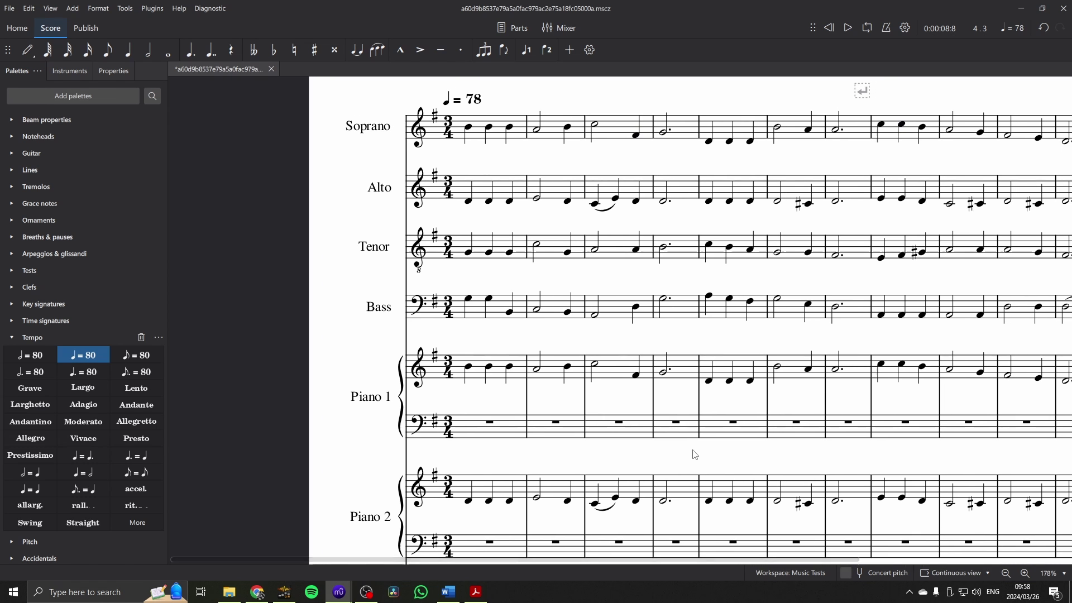
pyautogui.click(559, 27)
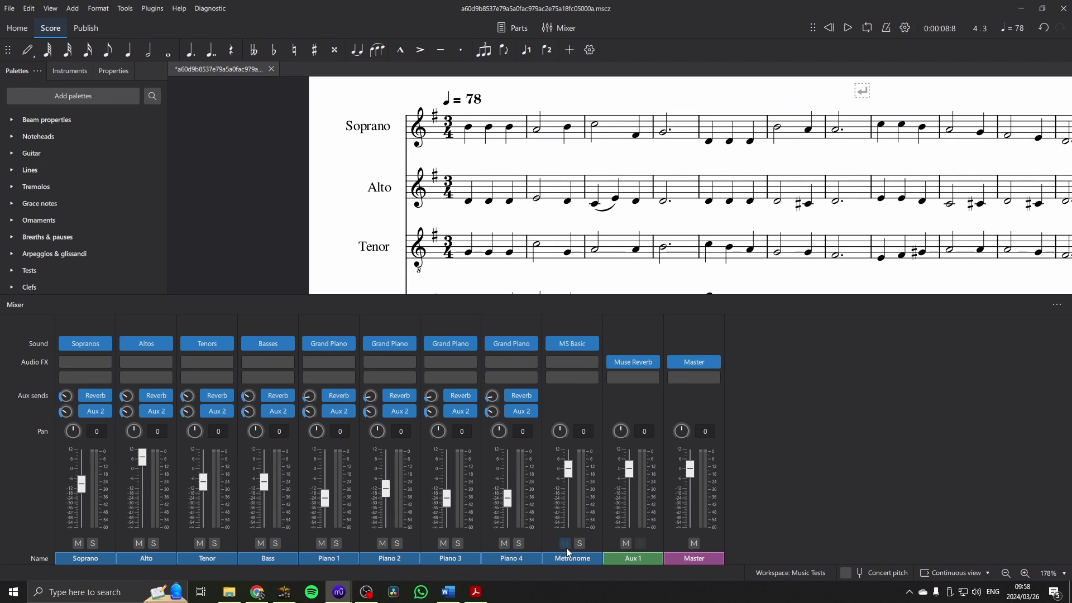
pyautogui.click(886, 27)
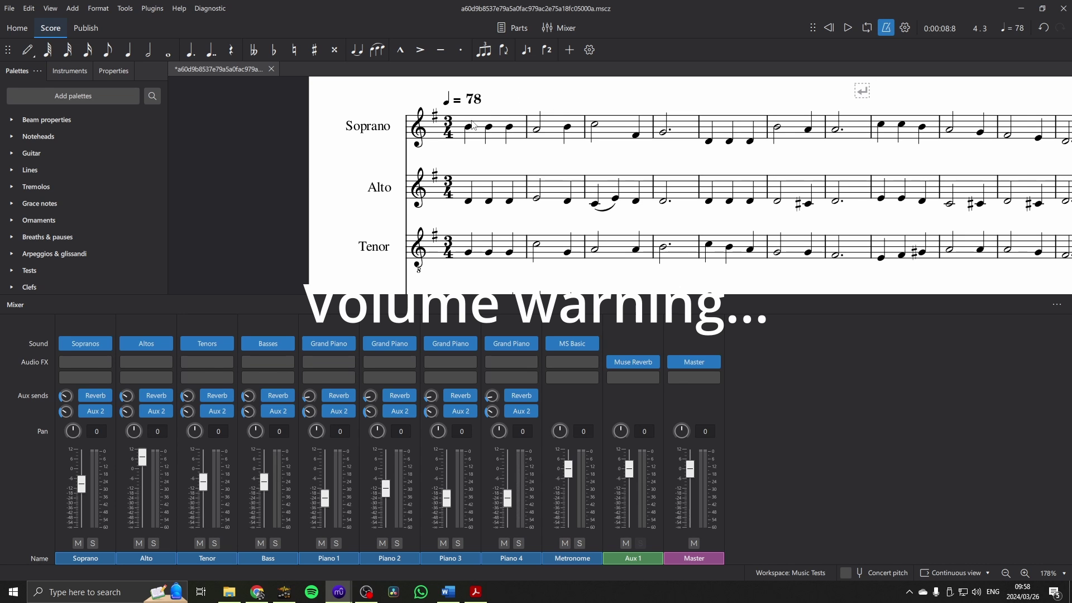
pyautogui.click(449, 129)
pyautogui.press('space')
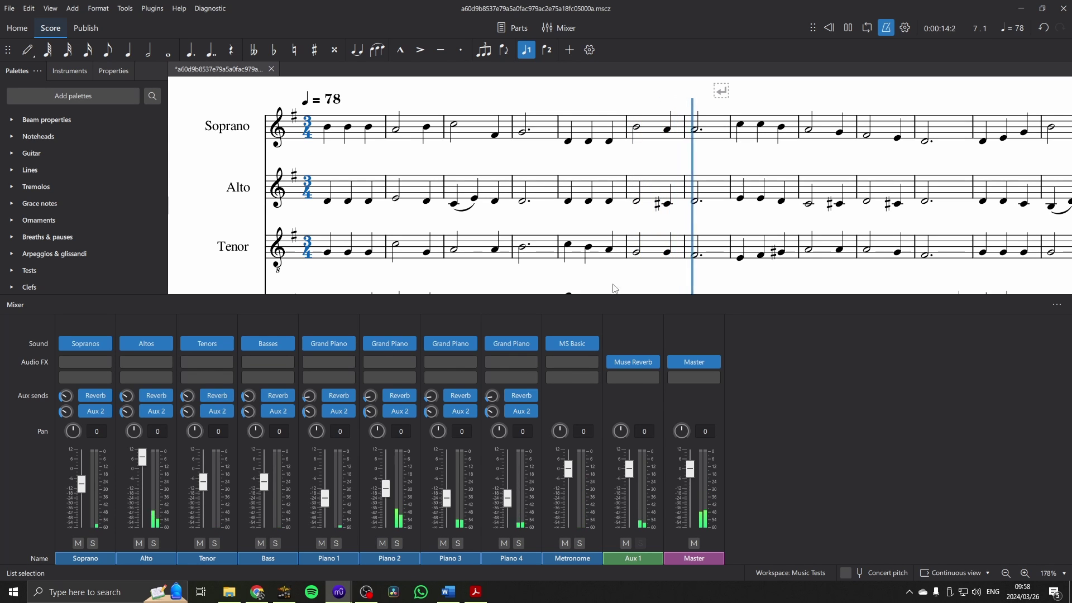
pyautogui.press('space')
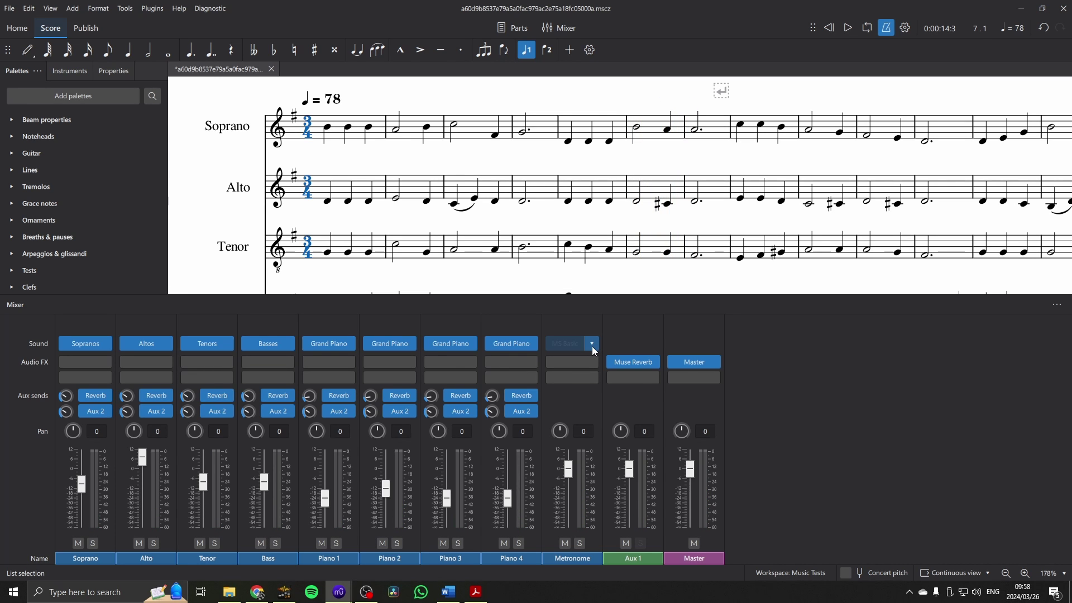
# - Change the metronome channel's sound to Metronome from Muse Percussion
pyautogui.click(592, 344)
pyautogui.moveTo(621, 418)
pyautogui.moveTo(723, 418)
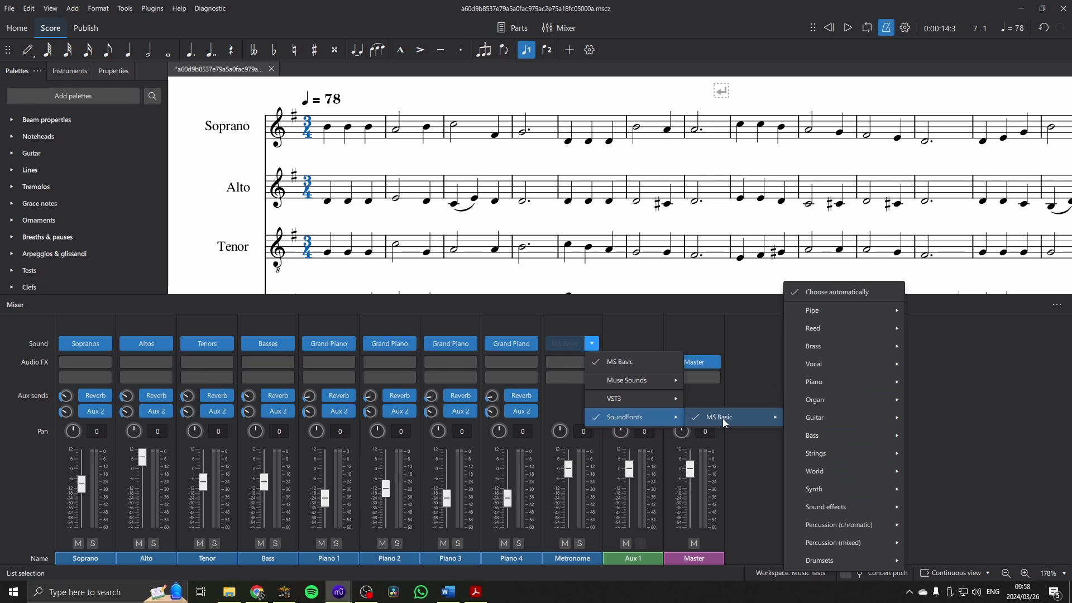
pyautogui.moveTo(647, 380)
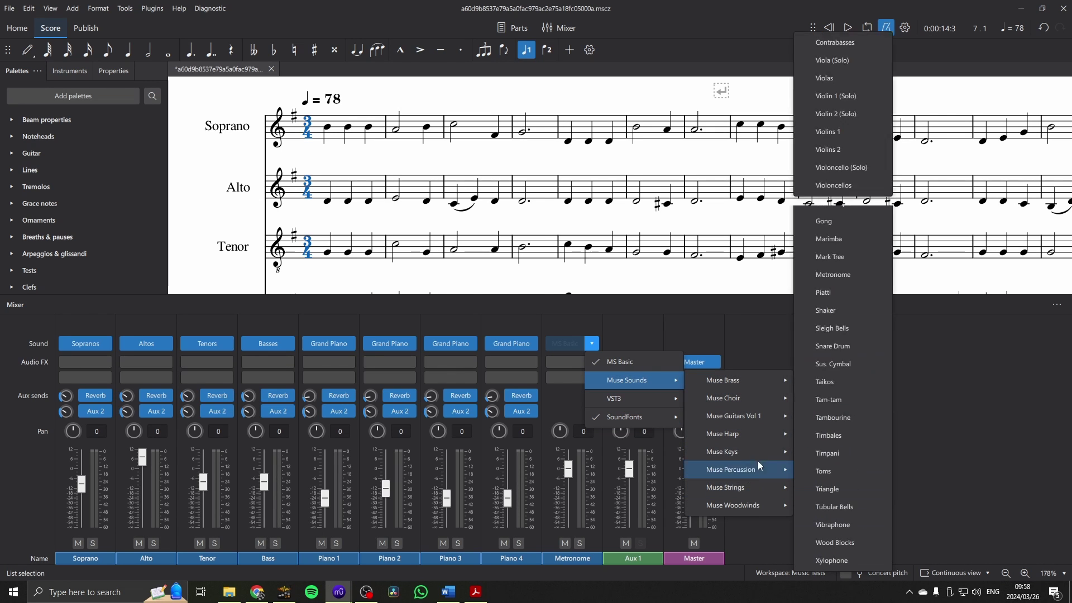
pyautogui.moveTo(757, 468)
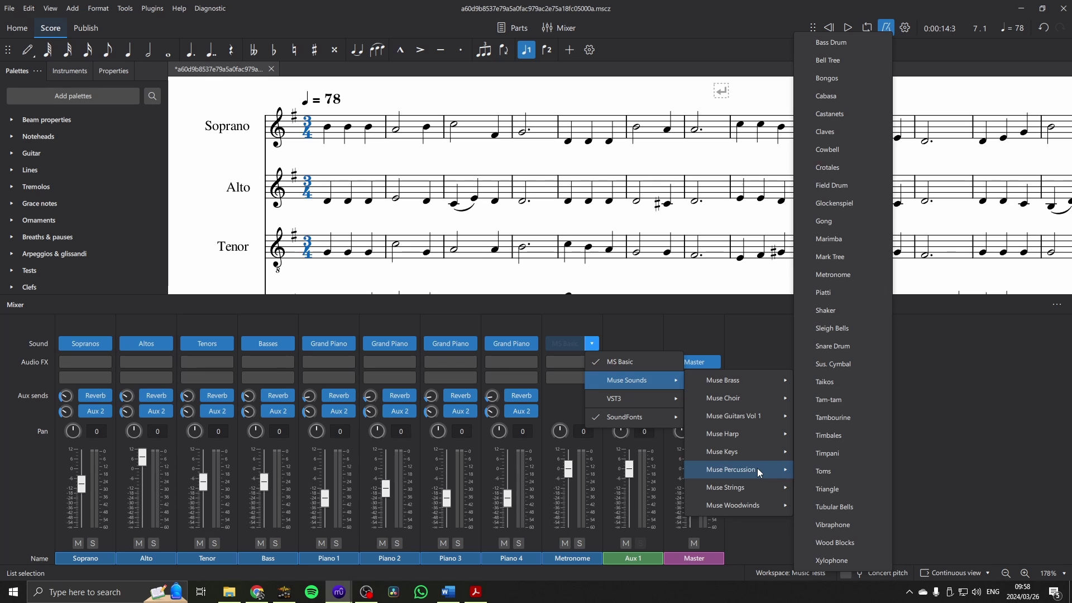
pyautogui.click(861, 273)
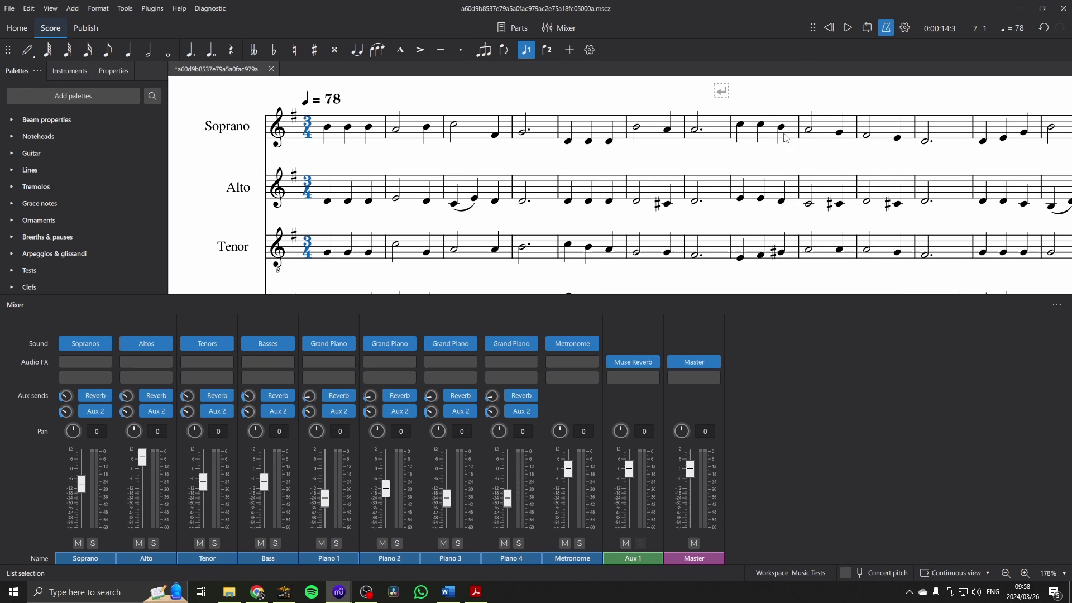
# - Play back the score and lower the metronome channel's volume to about -21 dB
pyautogui.click(847, 28)
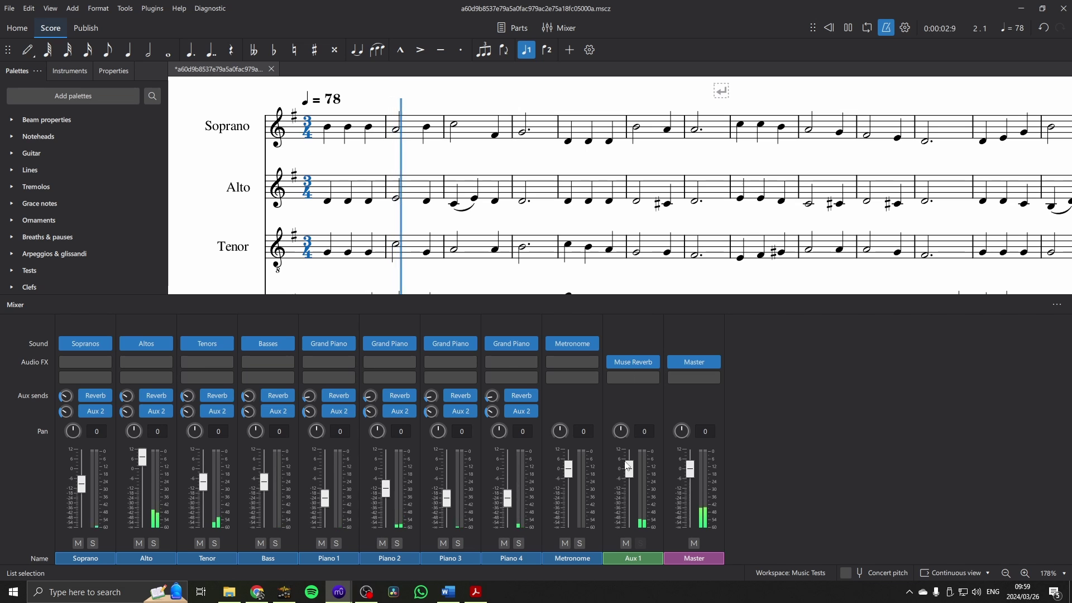
pyautogui.moveTo(568, 468); pyautogui.dragTo(572, 500)
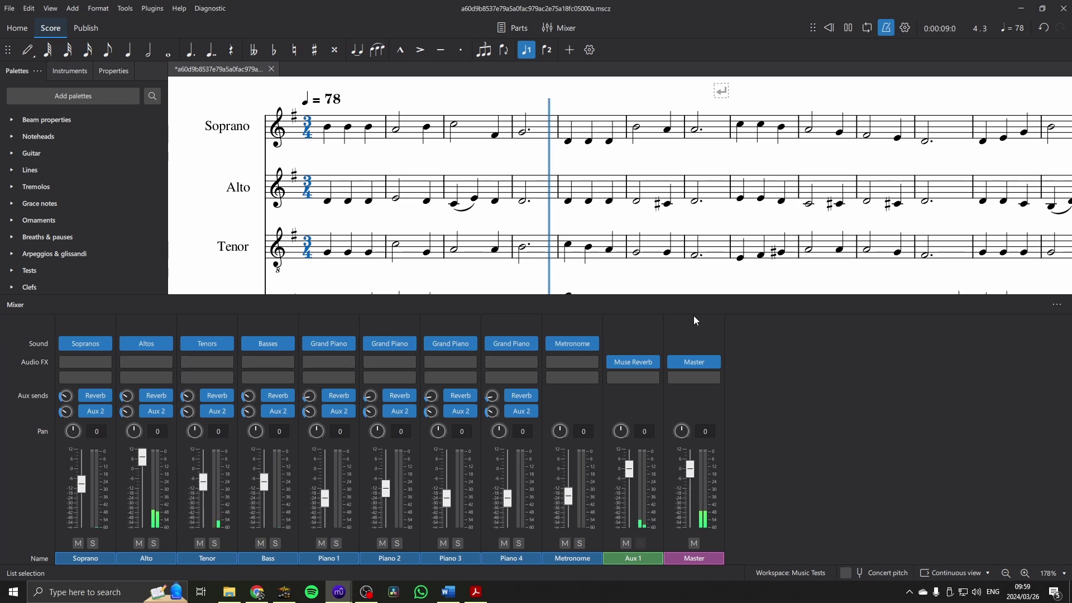
pyautogui.press('space')
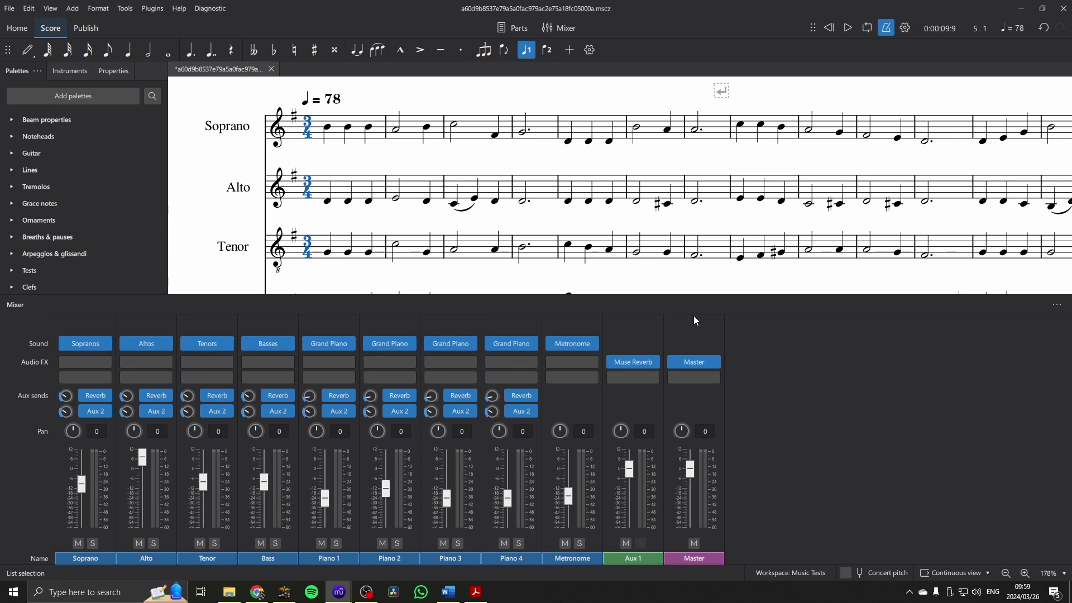
# - Turn off the playback metronome and save the score to the computer over the existing "Jesus the Very Thought of Thee" file
pyautogui.click(891, 29)
pyautogui.click(369, 160)
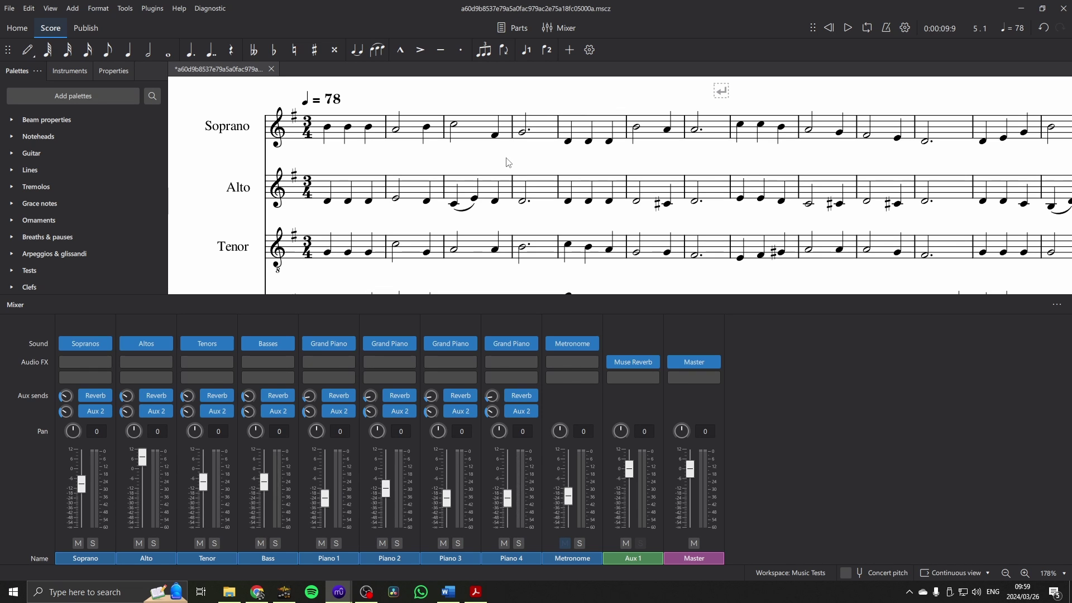
pyautogui.click(14, 10)
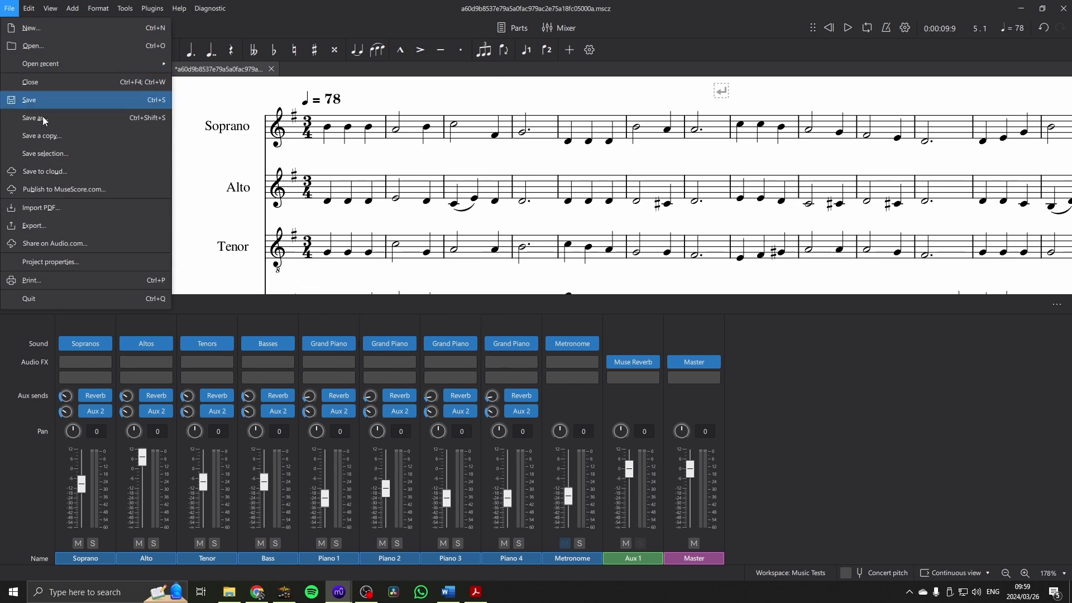
pyautogui.click(41, 117)
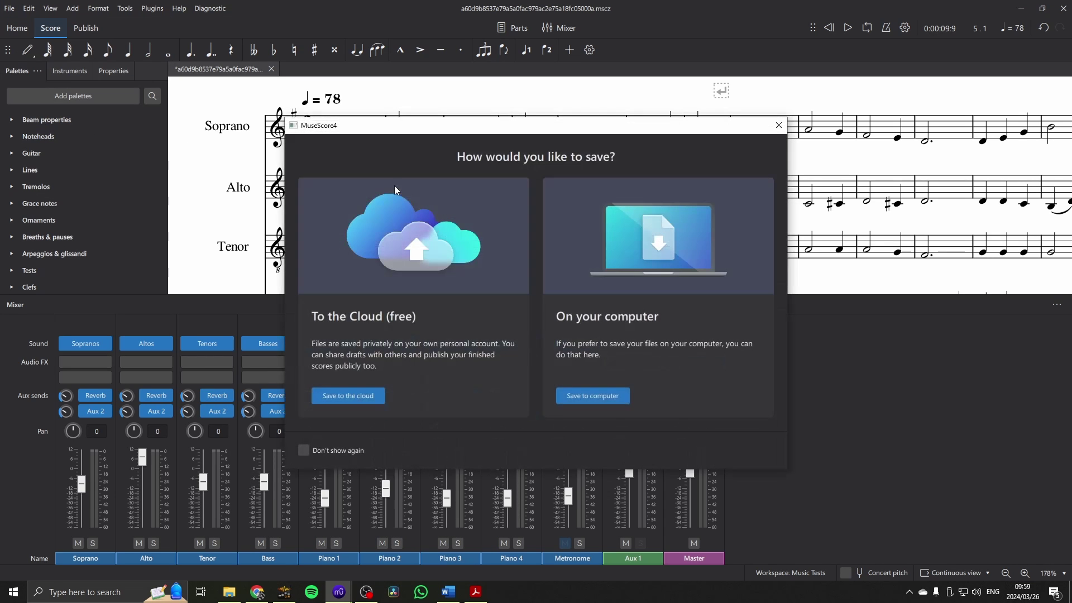
pyautogui.click(602, 400)
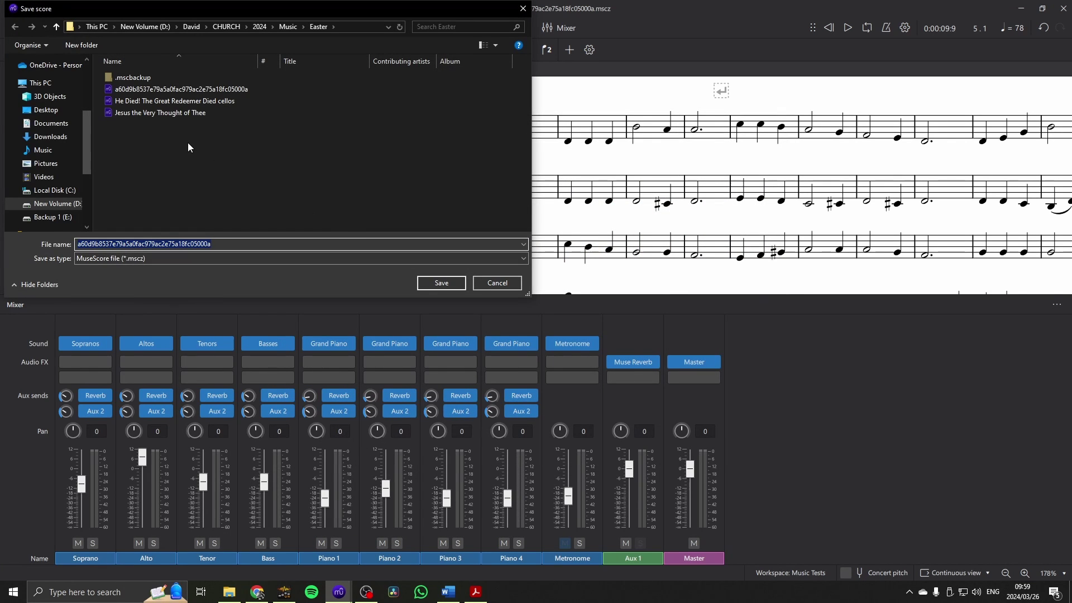
pyautogui.click(187, 112)
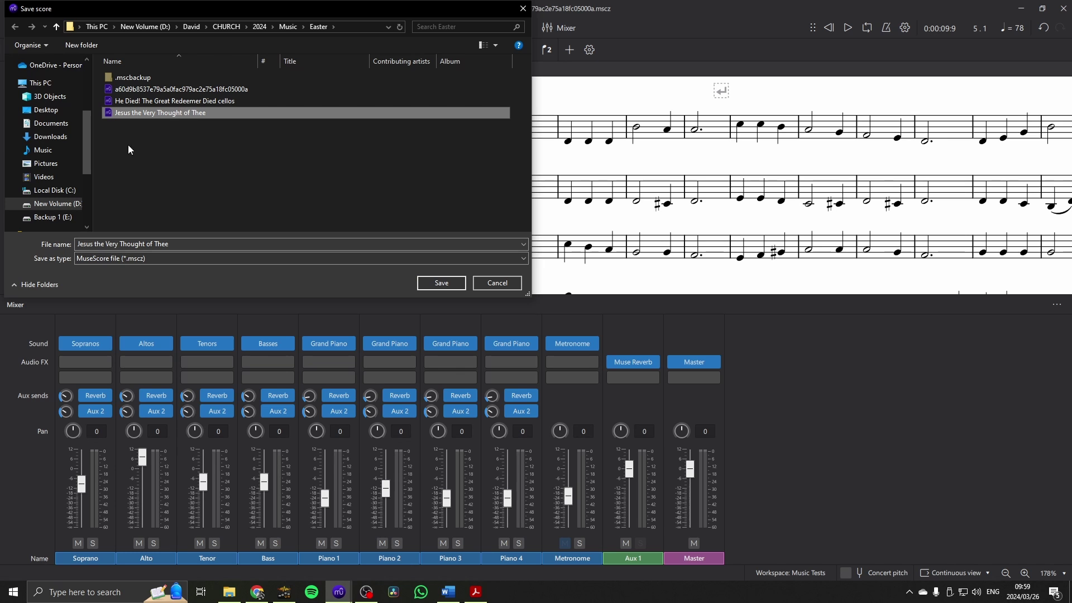
pyautogui.click(441, 283)
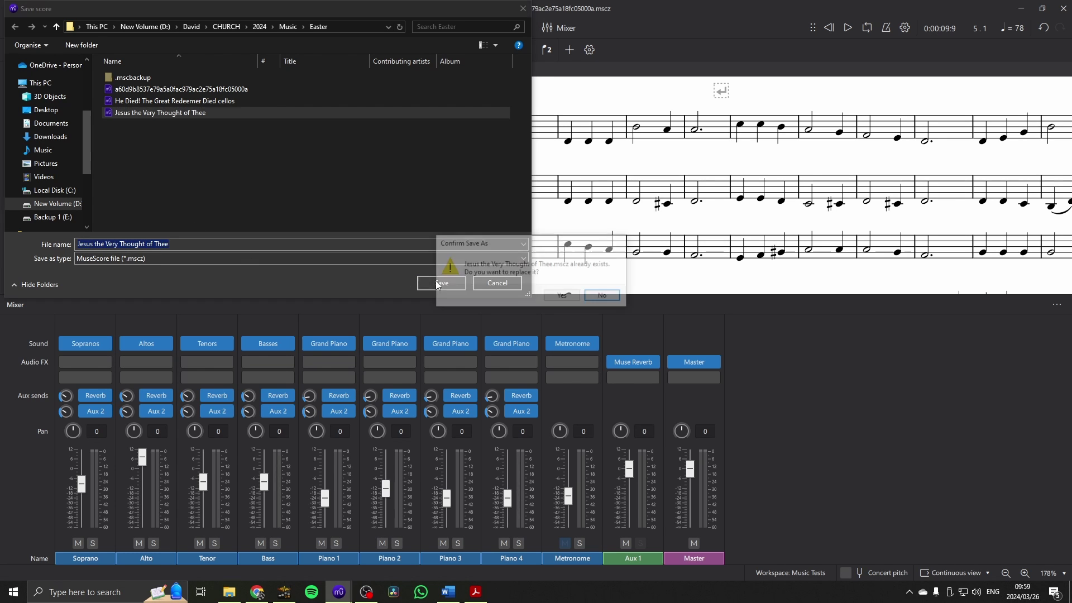
pyautogui.click(563, 297)
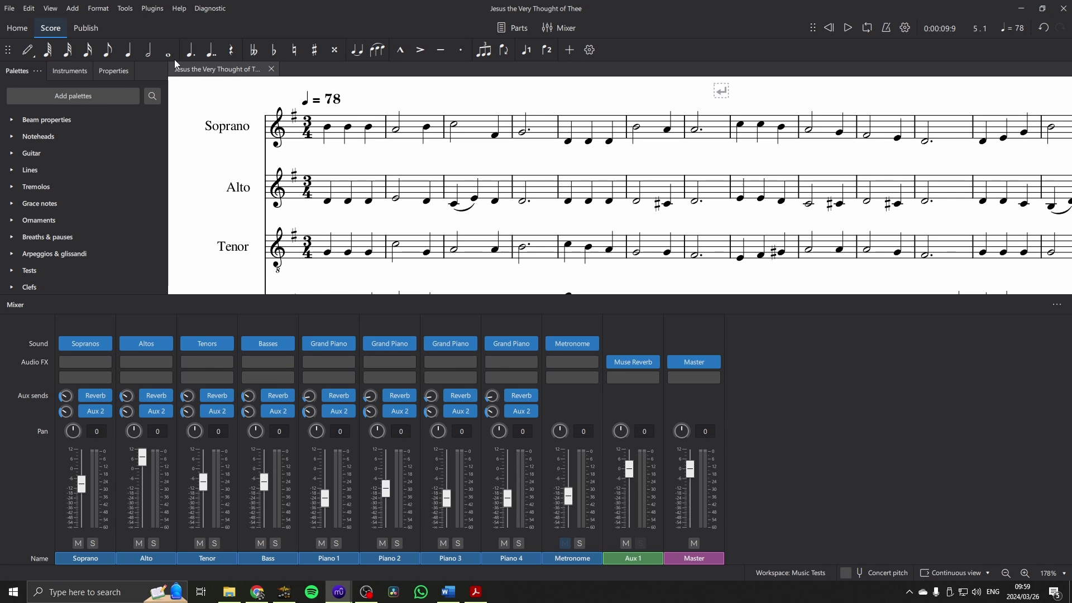
# - Start exporting the main score with MP3 audio as the format
pyautogui.click(8, 8)
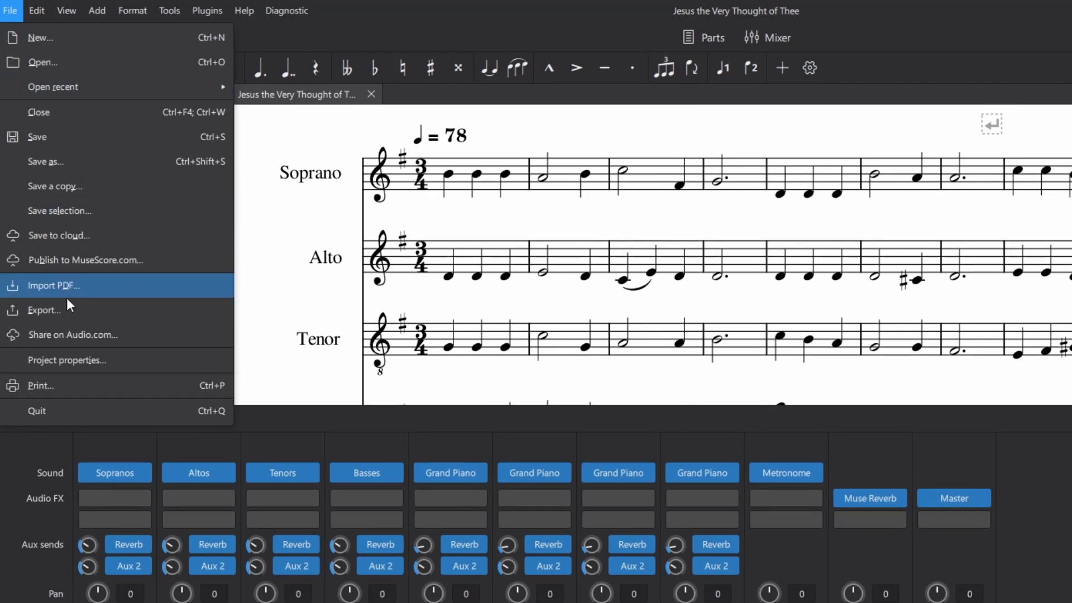
pyautogui.click(50, 315)
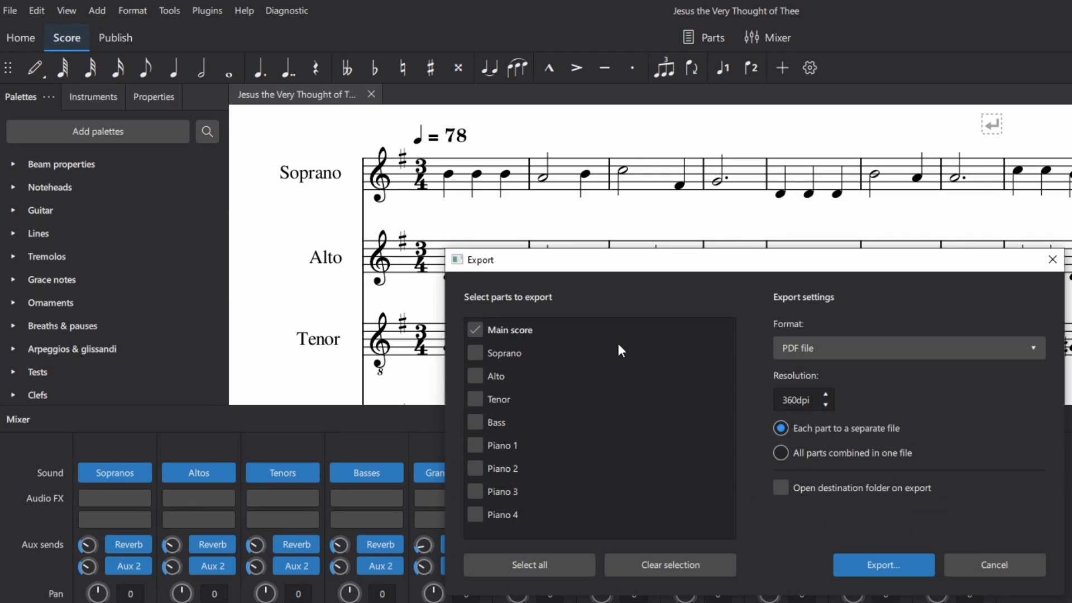
pyautogui.click(899, 343)
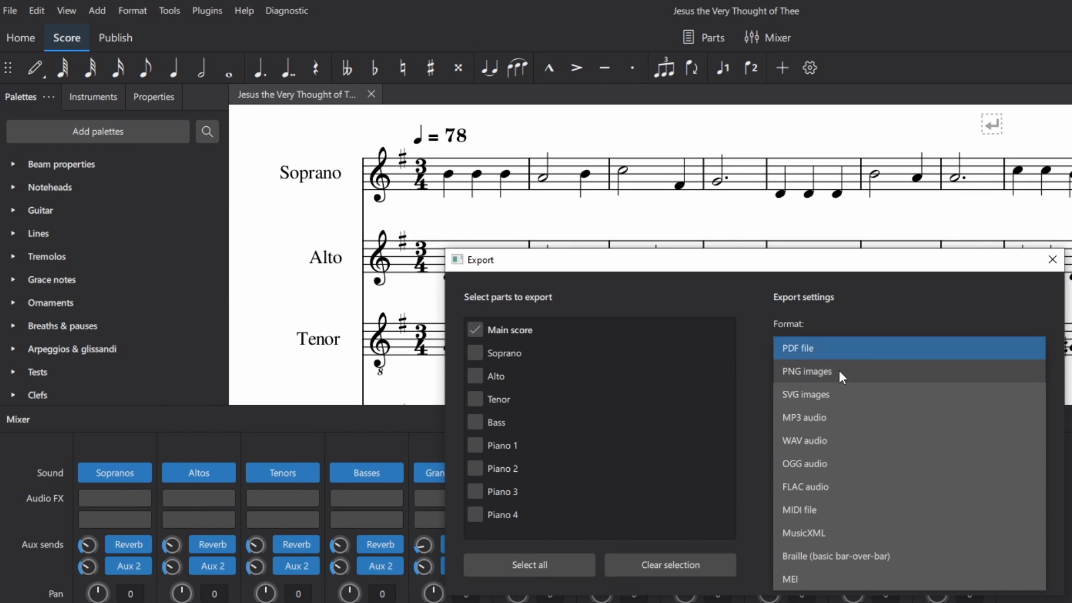
pyautogui.click(820, 420)
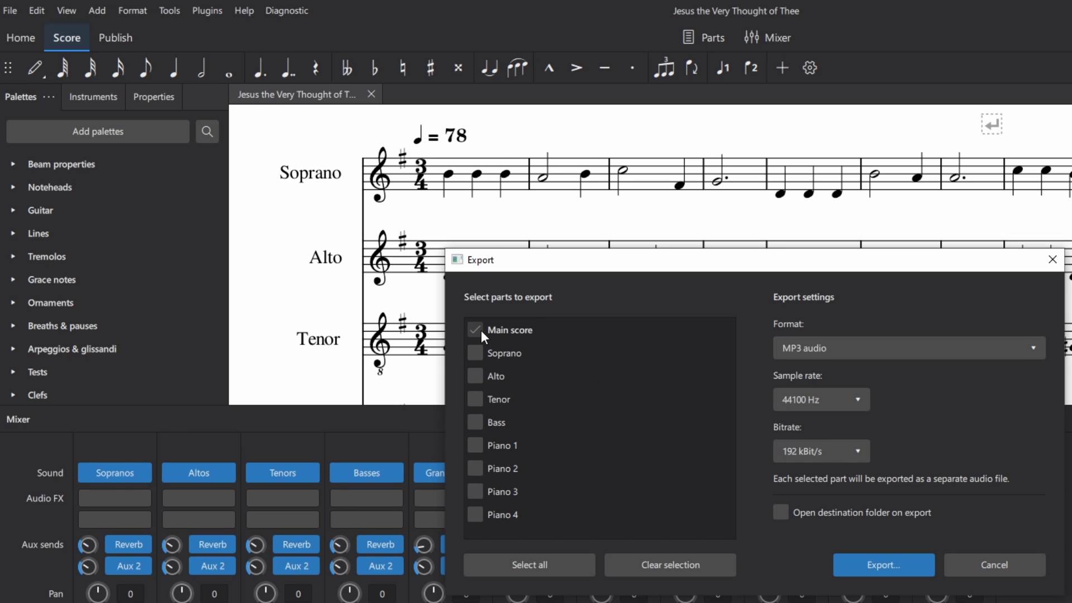
pyautogui.click(893, 568)
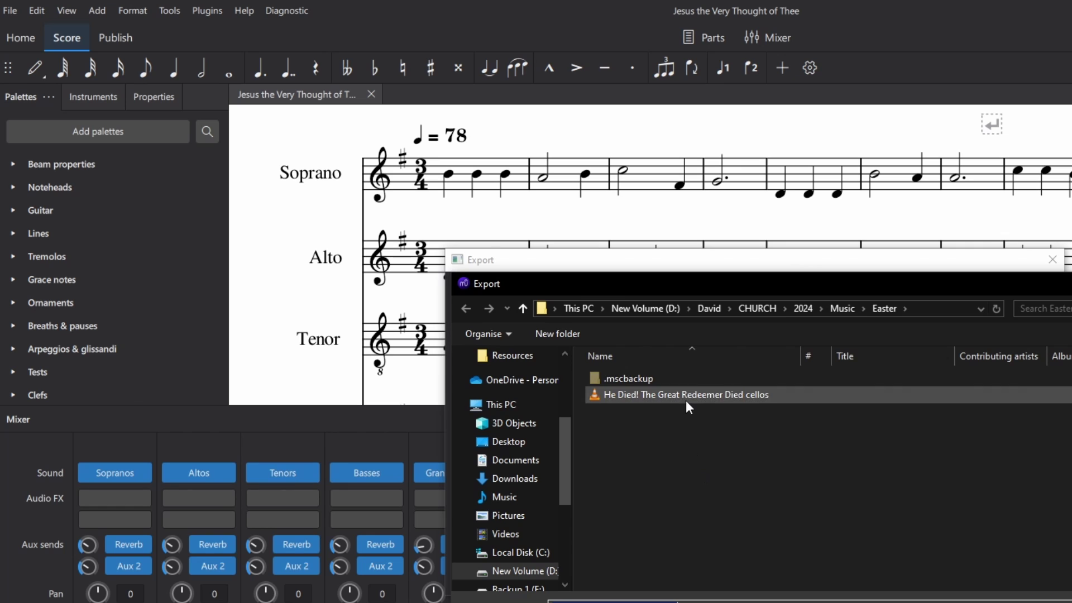
# - Create a "Choir tracks" folder inside Easter and save the audio there as "Jesus the Very Thought of Thee Alto"
pyautogui.click(558, 339)
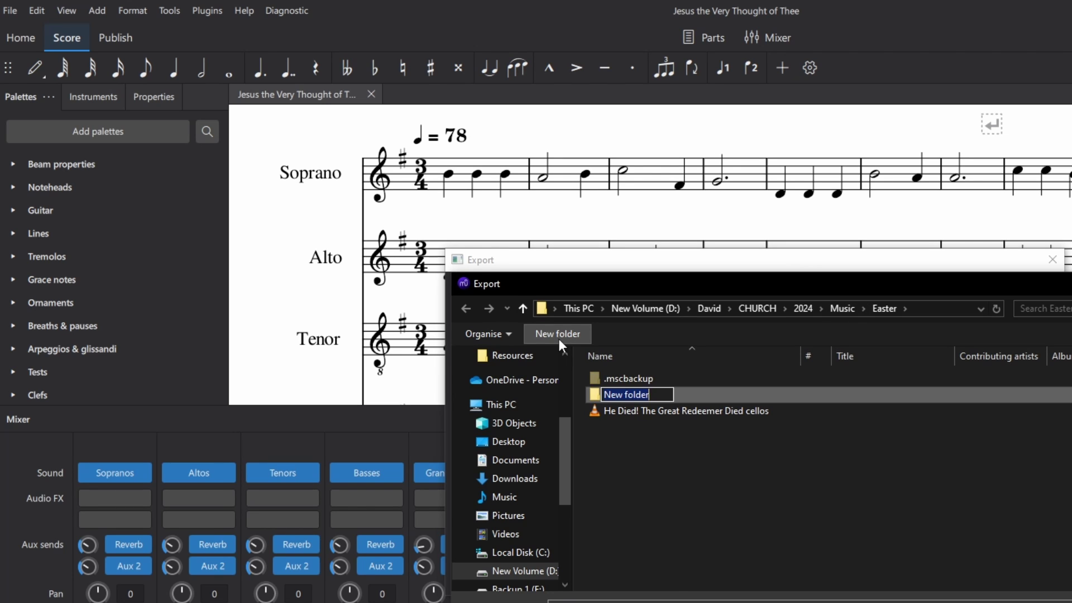
pyautogui.write('Choir tracks')
pyautogui.press('Return')
pyautogui.press('Return')
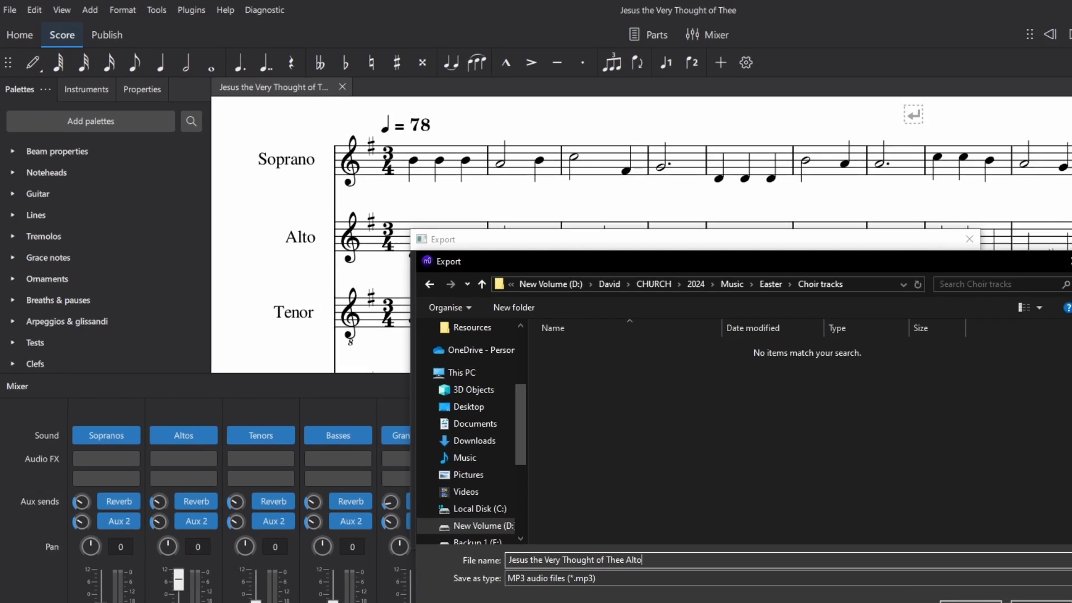
pyautogui.press('Return')
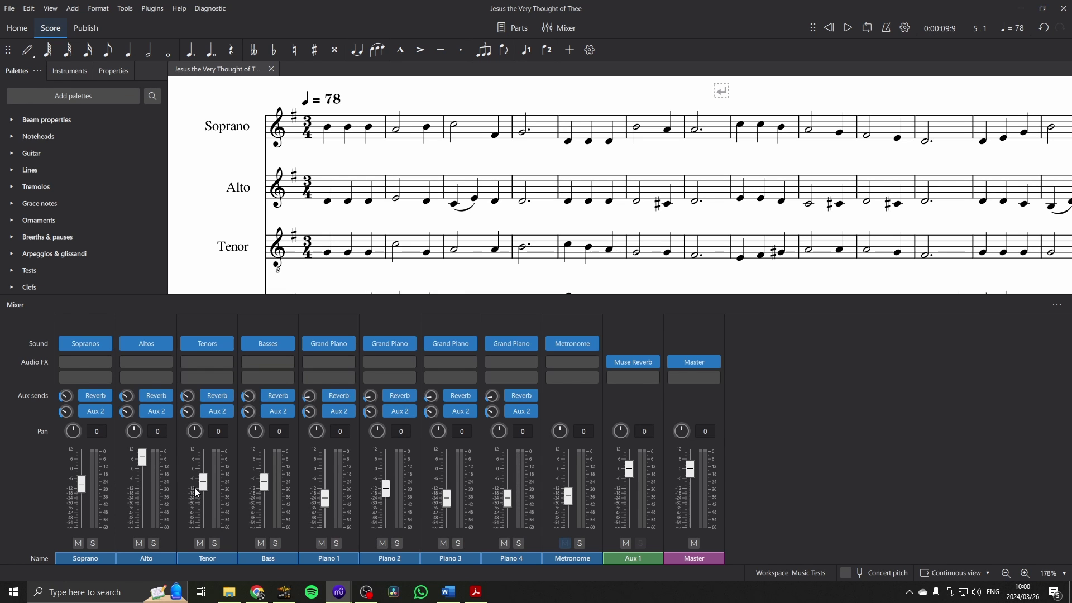
# - Set Tenor to about 8 dB, Alto to about -9 dB, Piano 3 to about -12 dB and Piano 2 to about -24 dB, and play back
pyautogui.moveTo(203, 482); pyautogui.dragTo(145, 490)
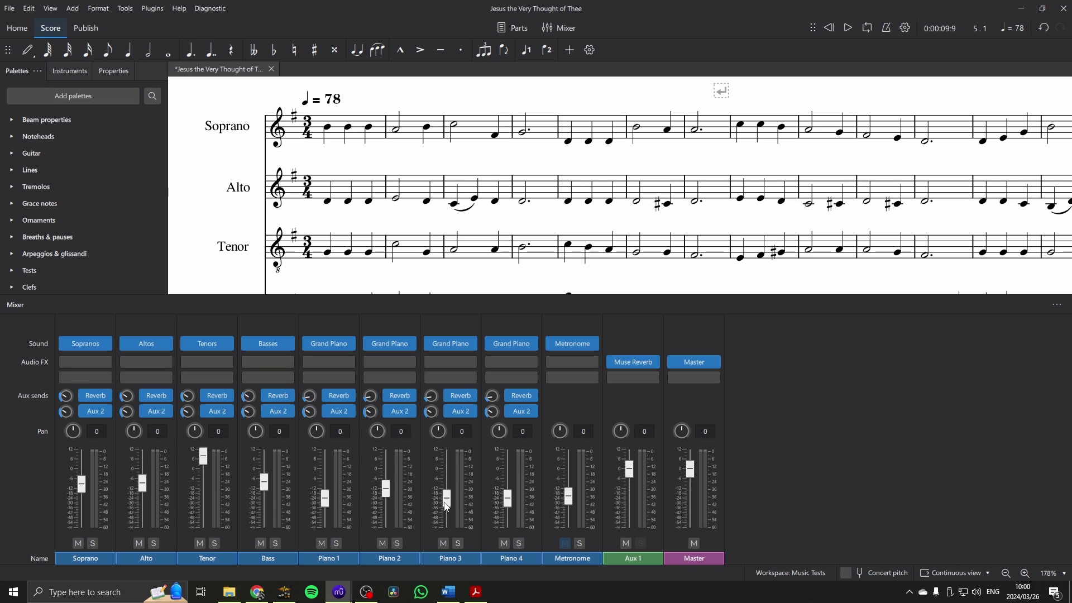
pyautogui.moveTo(448, 504); pyautogui.dragTo(390, 502)
pyautogui.click(848, 33)
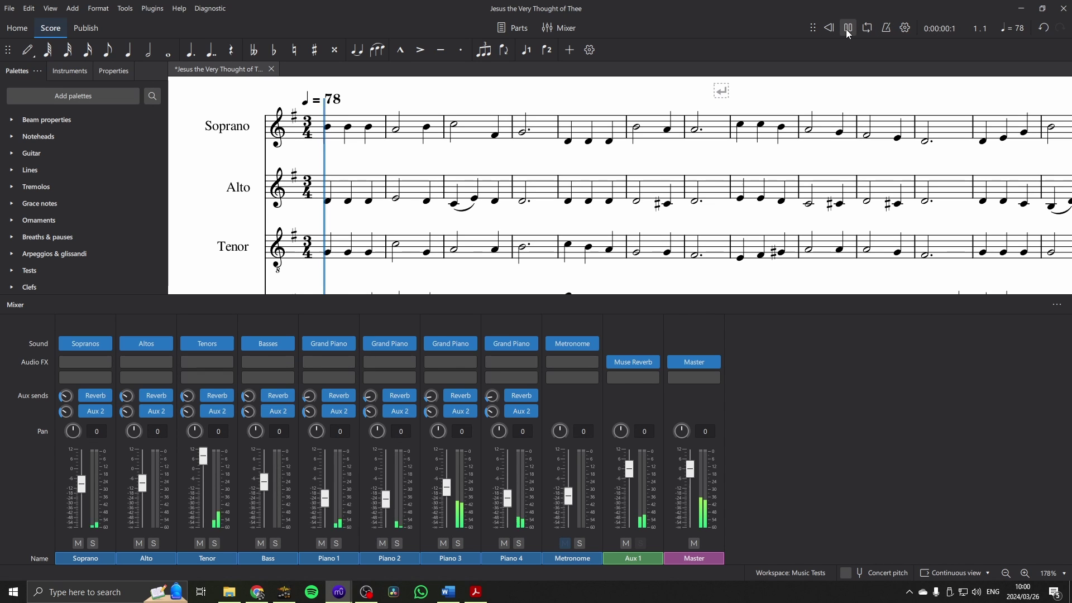
pyautogui.scroll(-4, 432, 186)
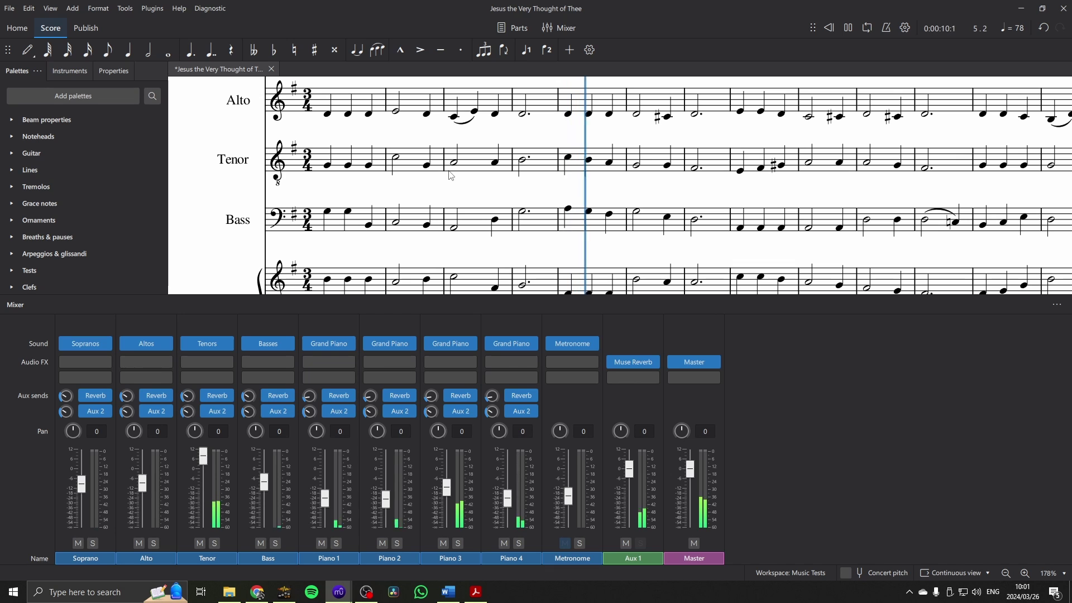
pyautogui.press('space')
# - Export the main score as MP3 audio to the Choir tracks folder, named "Jesus the Very Thought of Thee Tenor"
pyautogui.click(13, 12)
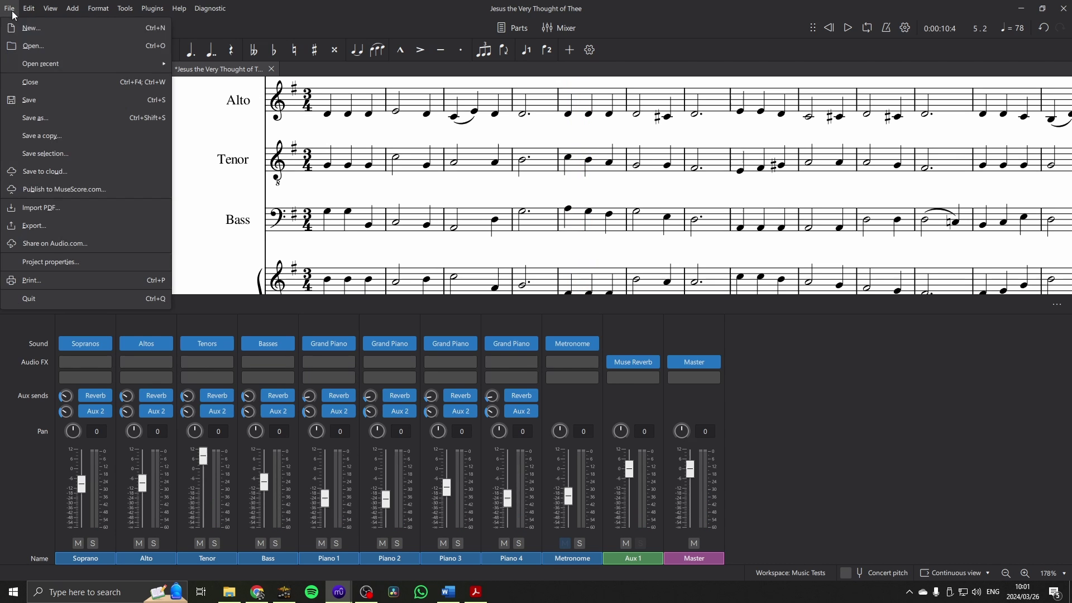
pyautogui.click(34, 225)
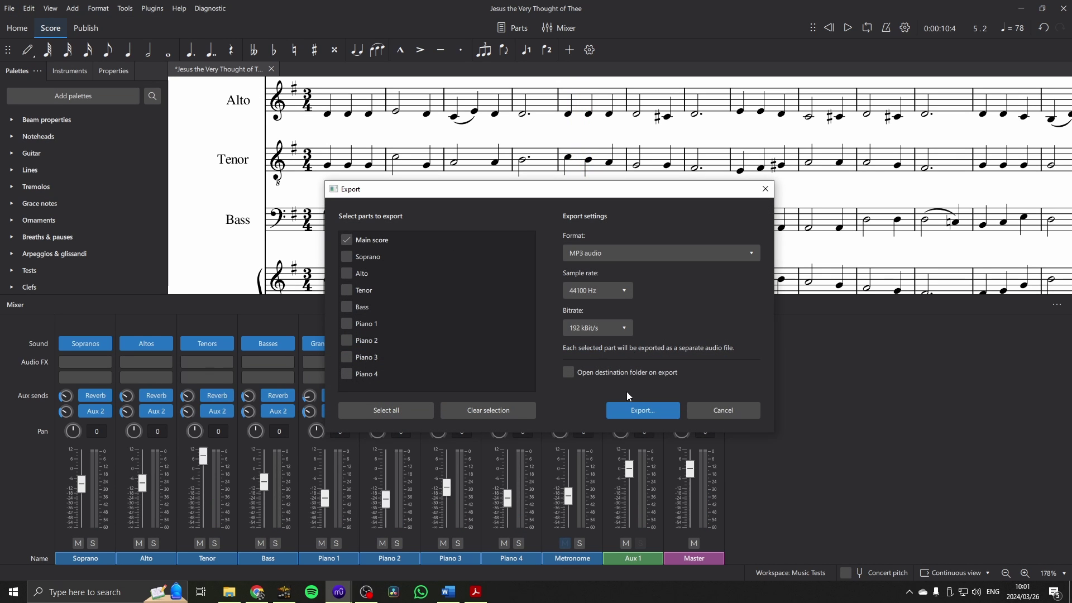
pyautogui.click(651, 414)
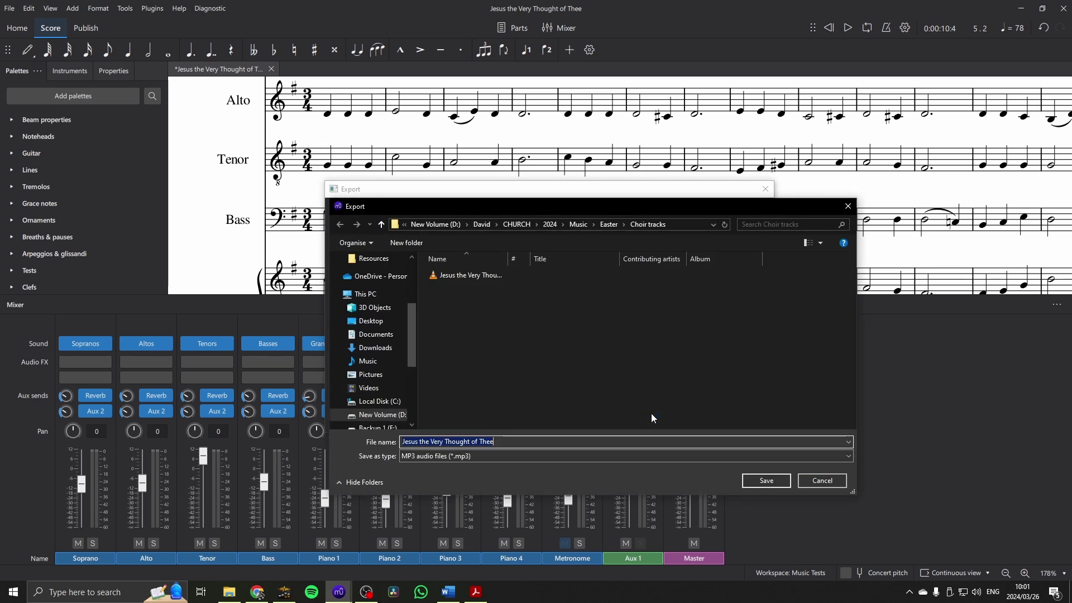
pyautogui.click(501, 441)
pyautogui.write('T')
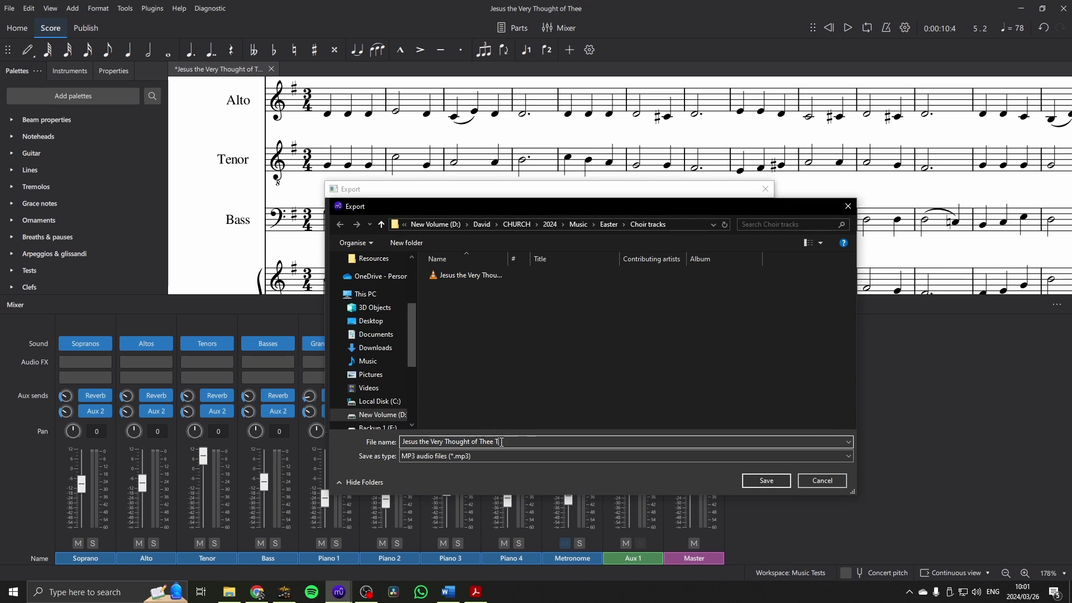
pyautogui.write('enor')
pyautogui.press('Return')
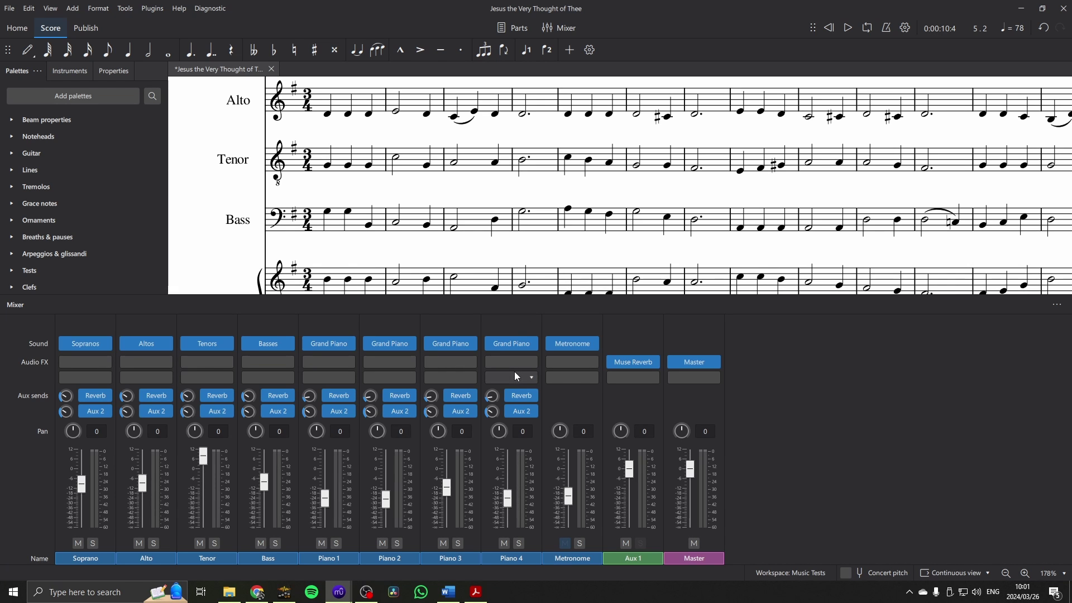
# - Hide the mixer and check the hymn's phrase endings in the open PDF before returning to MuseScore
pyautogui.click(566, 27)
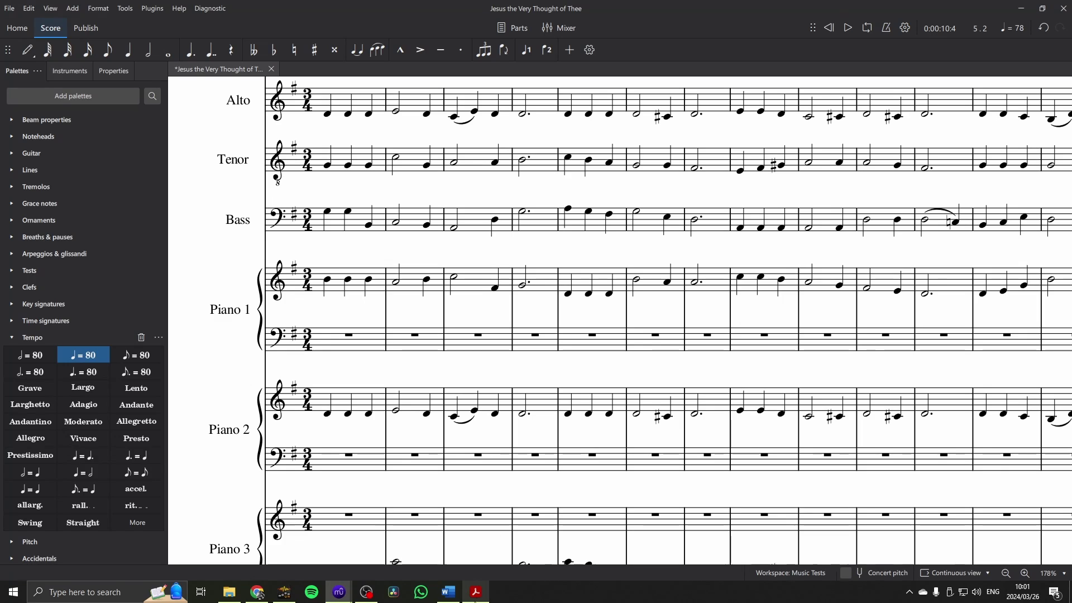
pyautogui.click(478, 598)
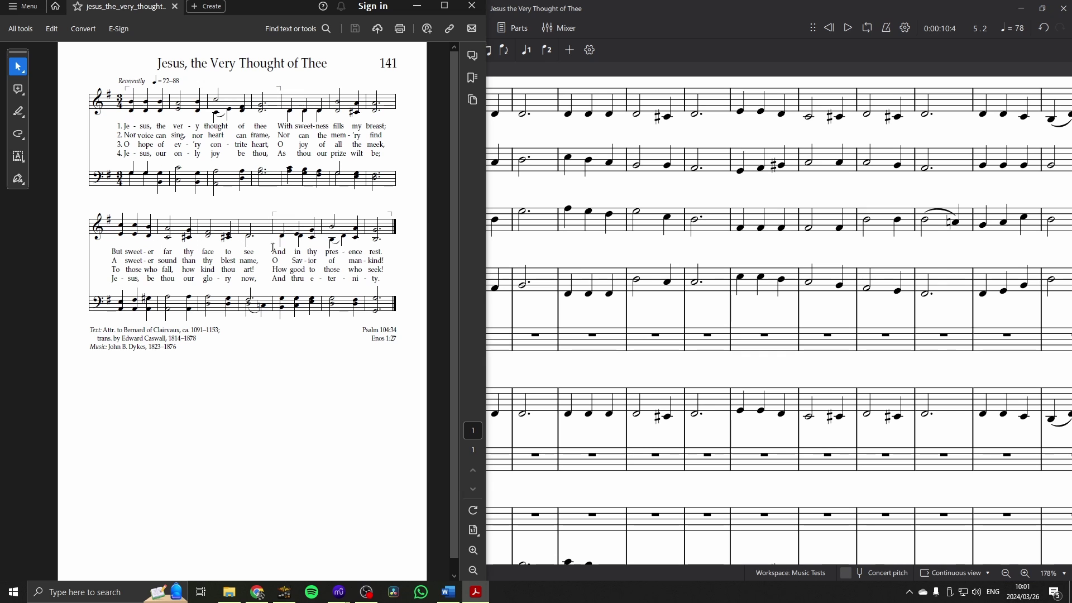
pyautogui.click(632, 253)
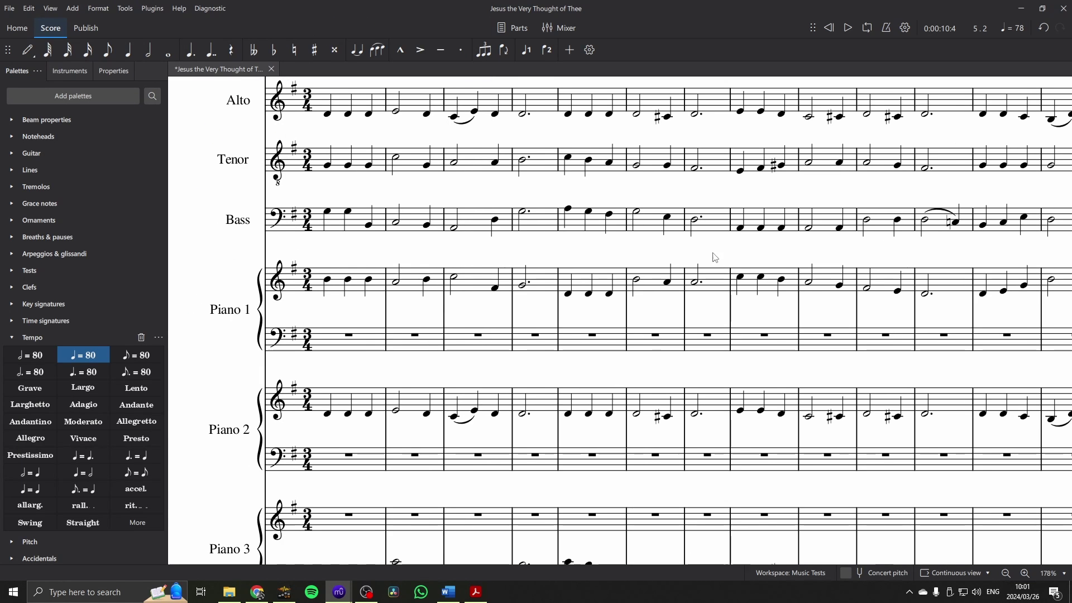
# - Add comma breath marks after bar 7 in the Soprano, Alto, Tenor and Bass staves
pyautogui.moveTo(714, 257); pyautogui.dragTo(673, 355)
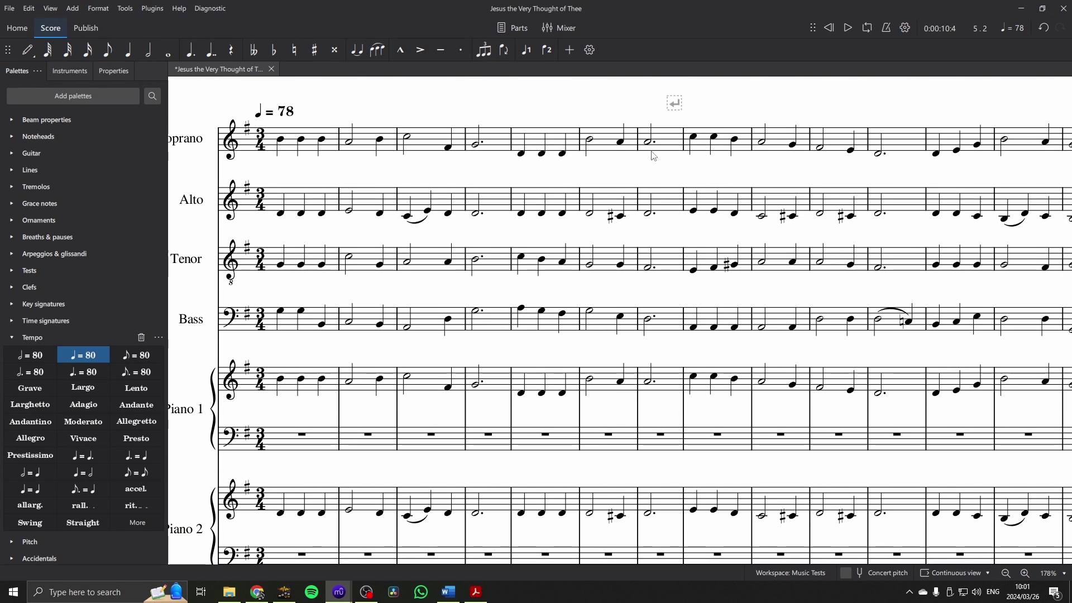
pyautogui.click(668, 148)
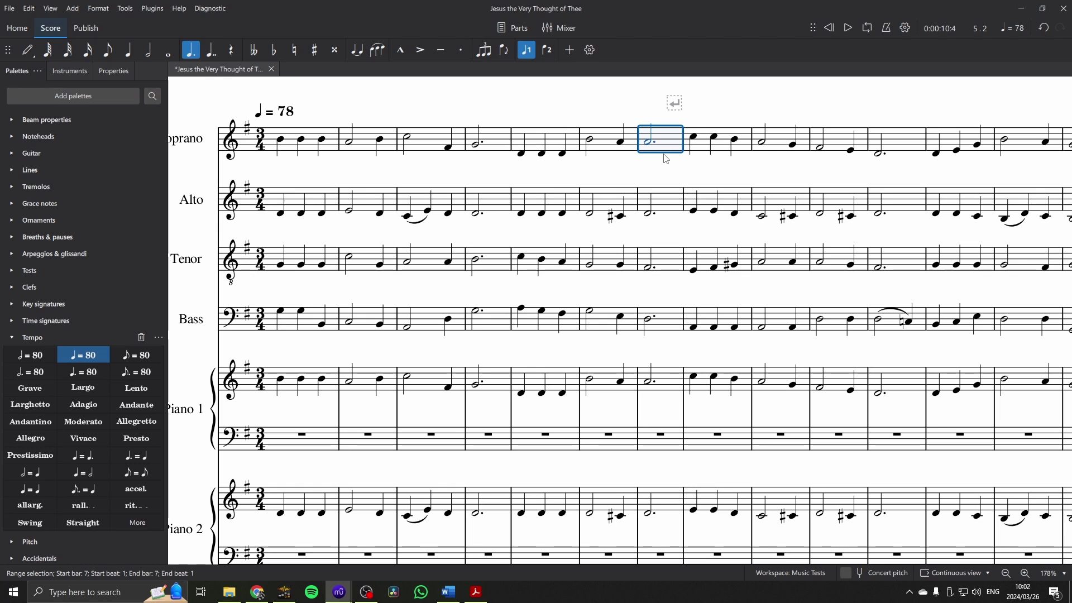
pyautogui.scroll(-3, 651, 299)
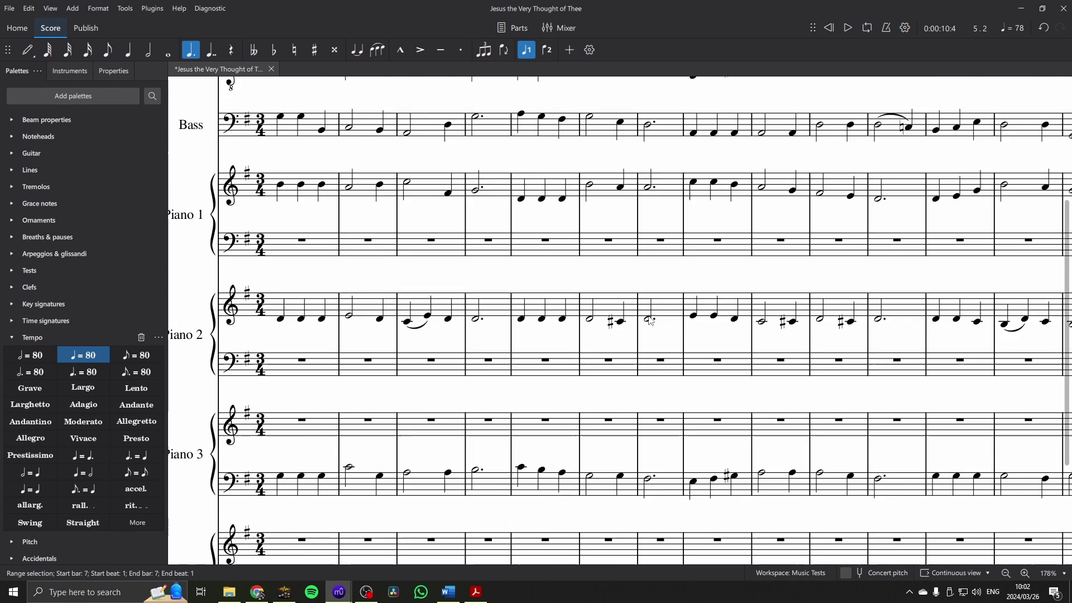
pyautogui.scroll(4, 658, 346)
pyautogui.keyDown('shift'); pyautogui.click(666, 366); pyautogui.keyUp('shift')
pyautogui.click(12, 337)
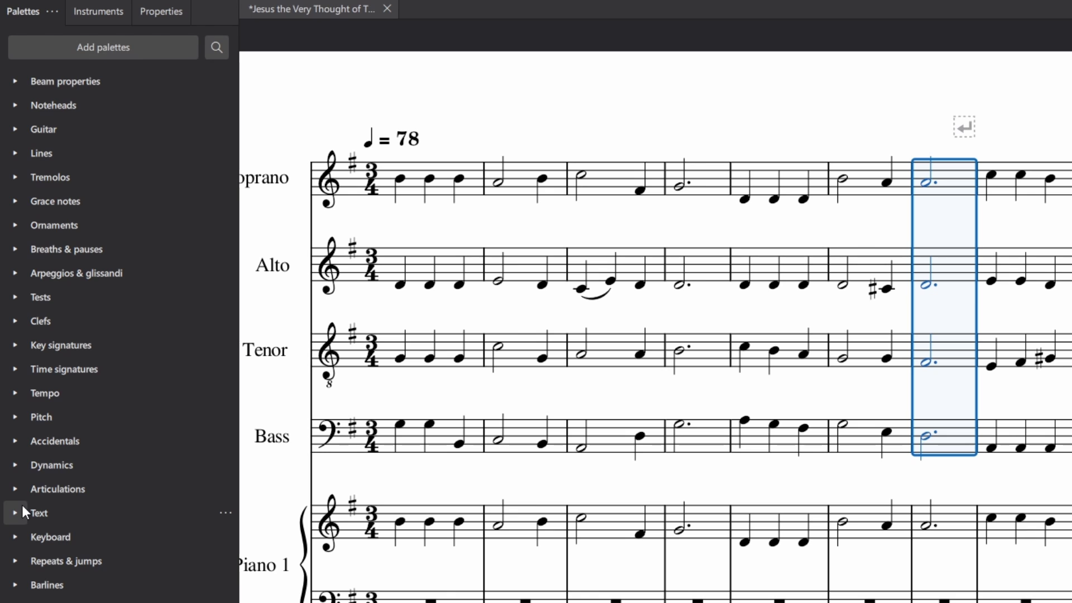
pyautogui.click(21, 255)
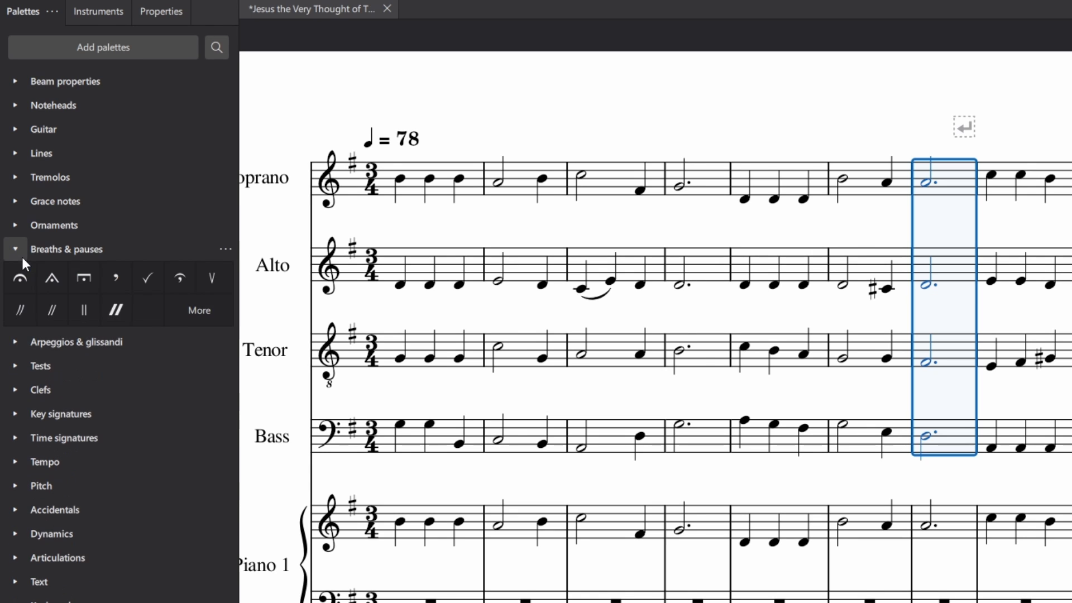
pyautogui.click(113, 277)
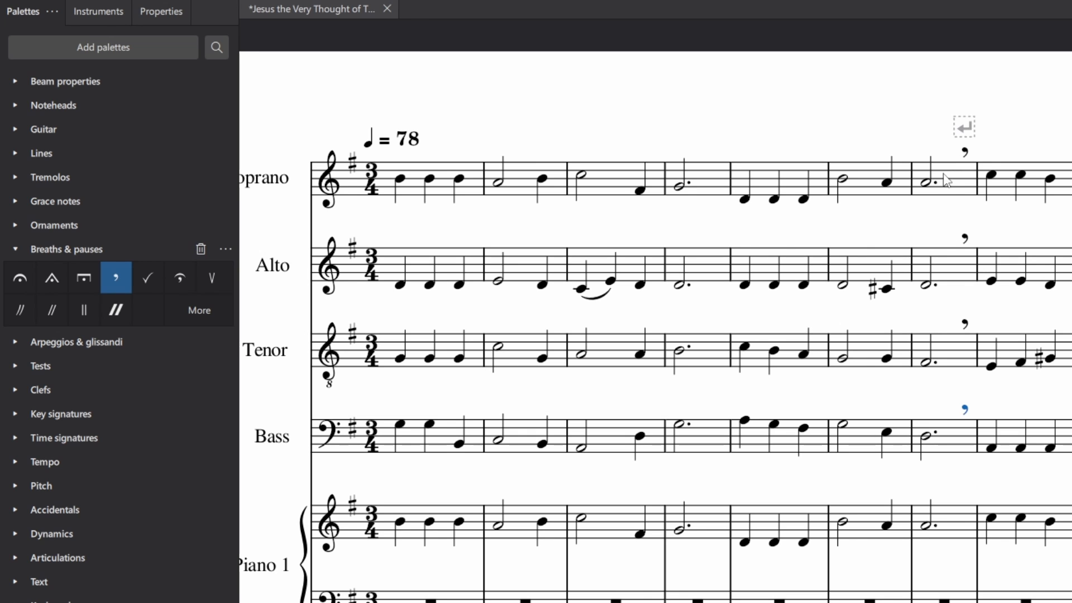
# - Play back the score from the start of bar 7 to hear the breath
pyautogui.click(912, 189)
pyautogui.press('space')
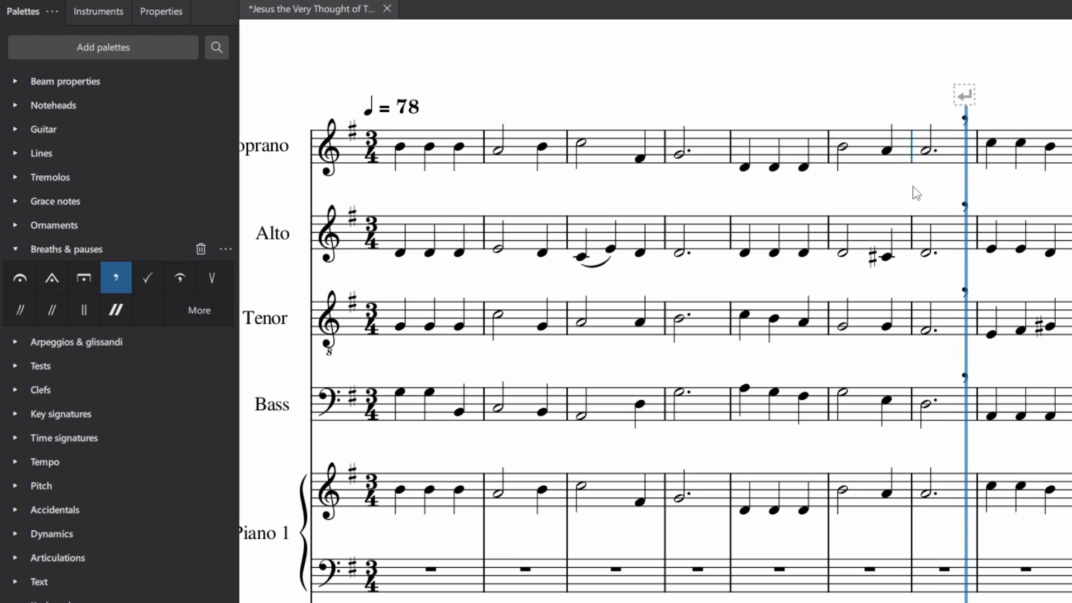
pyautogui.press('space')
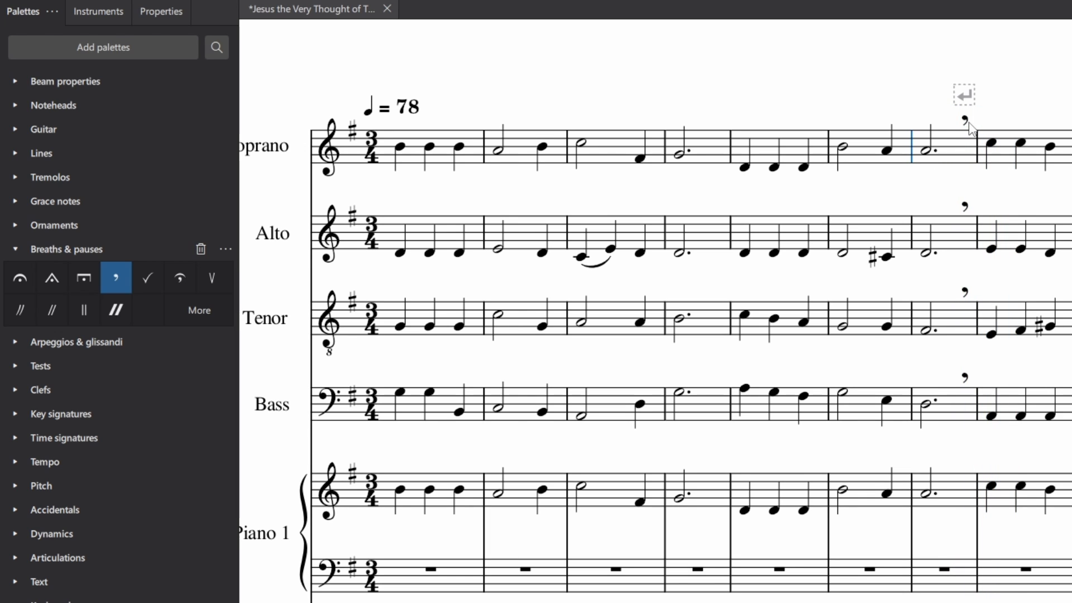
# - Add comma breath marks after bar 7 in the Piano 1, Piano 2, Piano 3 and Piano 4 parts
pyautogui.moveTo(965, 127); pyautogui.dragTo(965, 127)
pyautogui.click(946, 495)
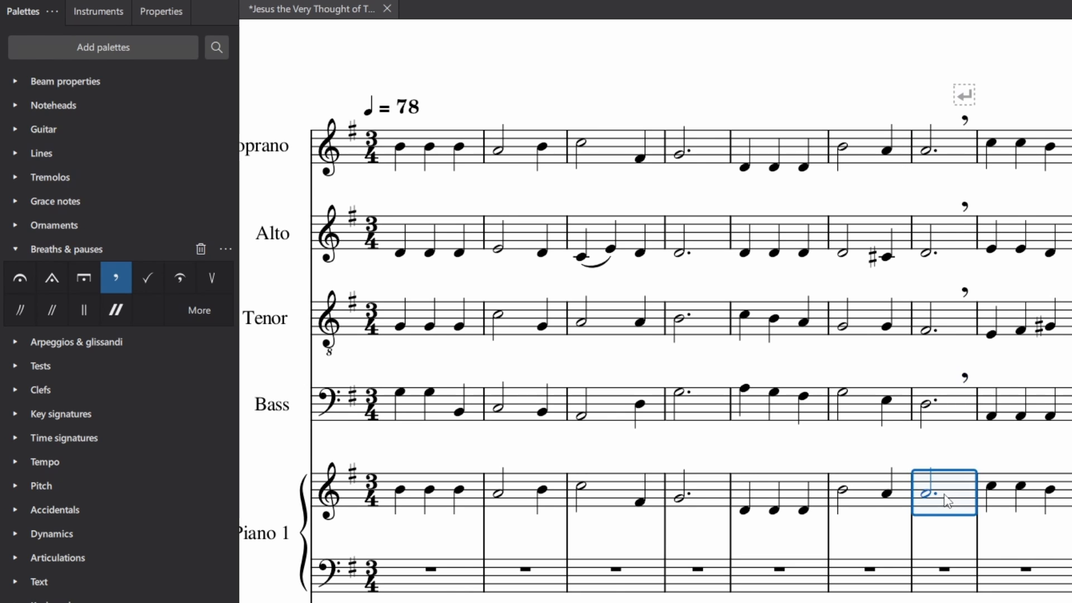
pyautogui.scroll(-3, 947, 500)
pyautogui.click(932, 362)
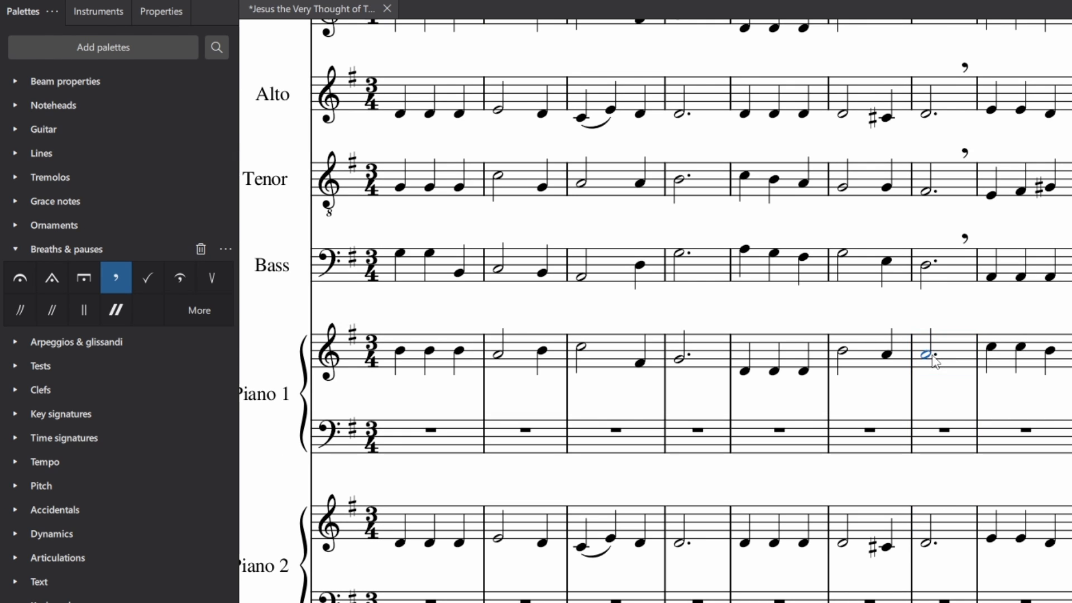
pyautogui.click(927, 543)
pyautogui.scroll(-4, 927, 544)
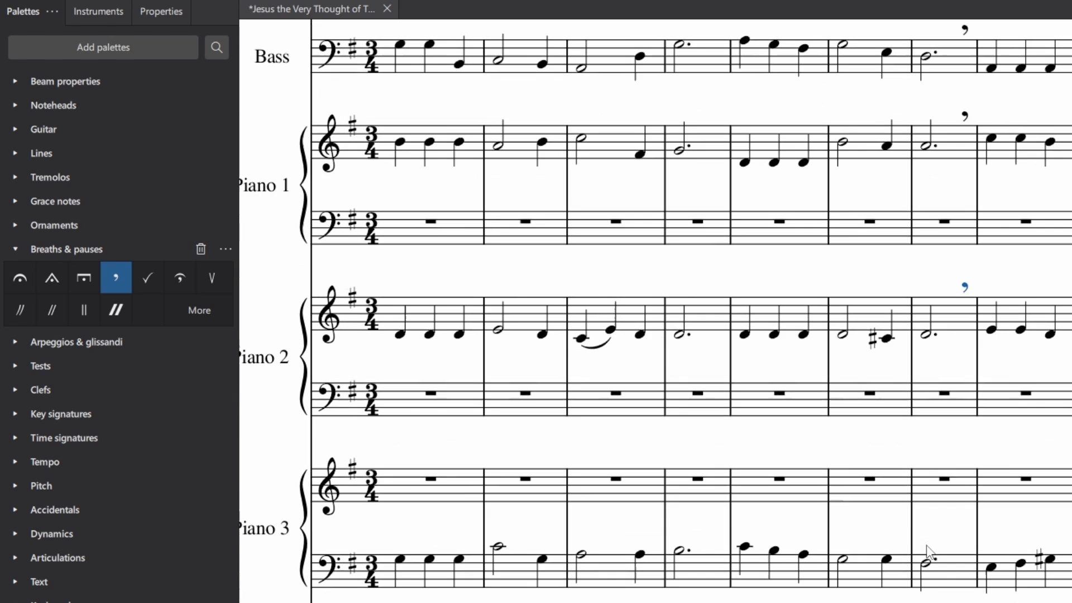
pyautogui.click(927, 564)
pyautogui.scroll(-4, 927, 565)
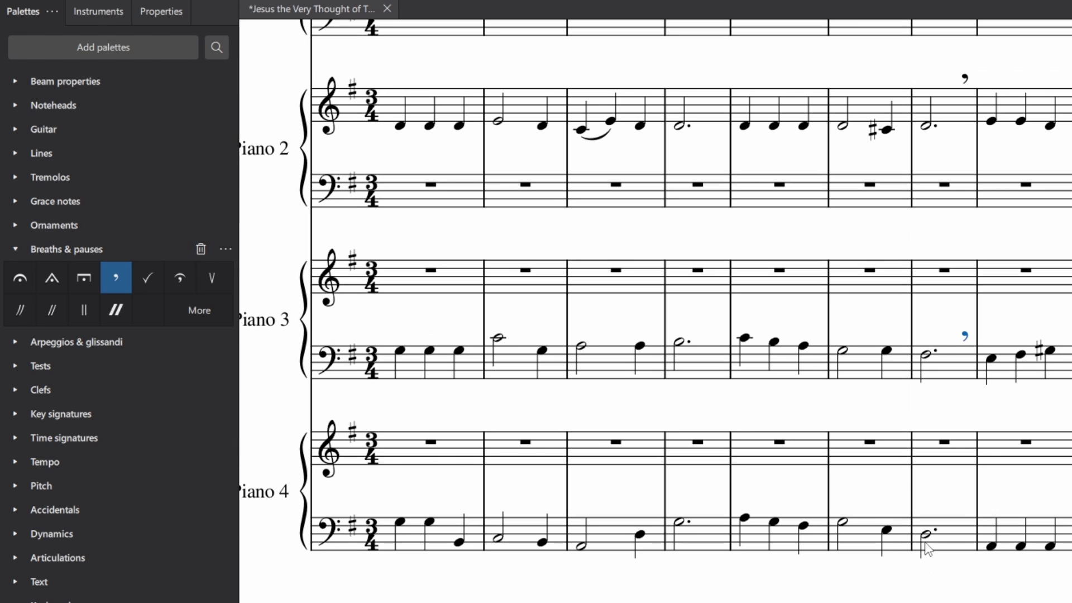
pyautogui.click(927, 539)
# - Select all the comma breath marks in bar 7 across the vocal and piano staves
pyautogui.click(961, 540)
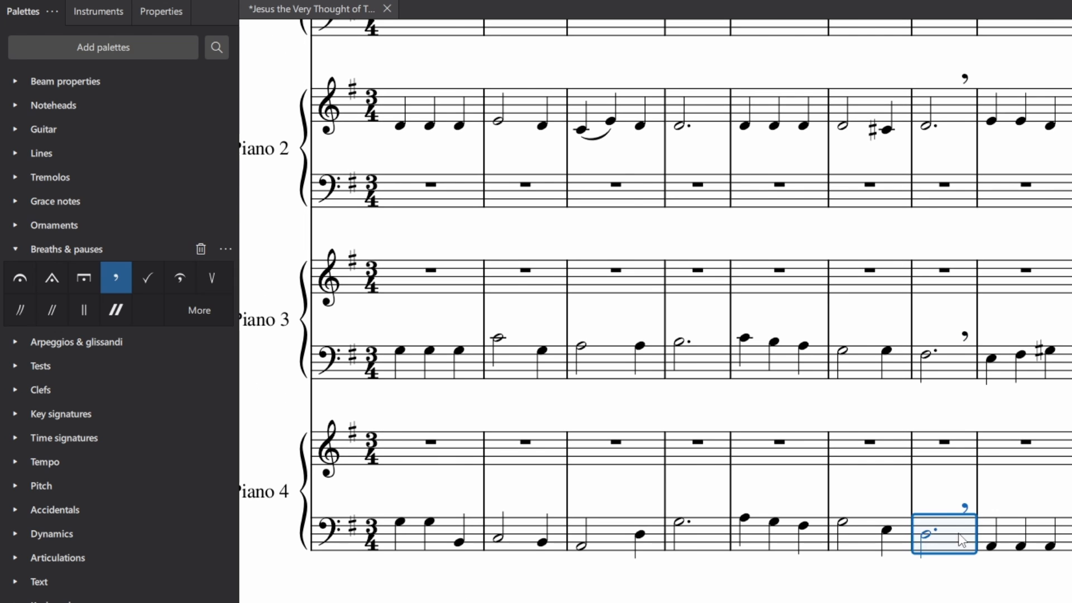
pyautogui.scroll(10, 952, 486)
pyautogui.keyDown('shift'); pyautogui.click(956, 155); pyautogui.keyUp('shift')
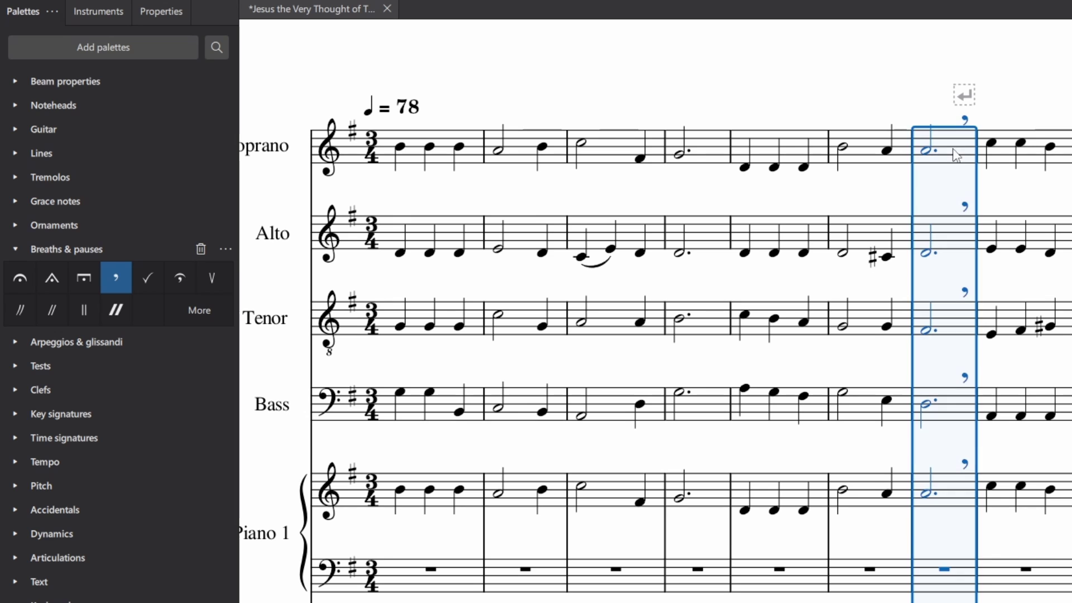
pyautogui.rightClick(964, 208)
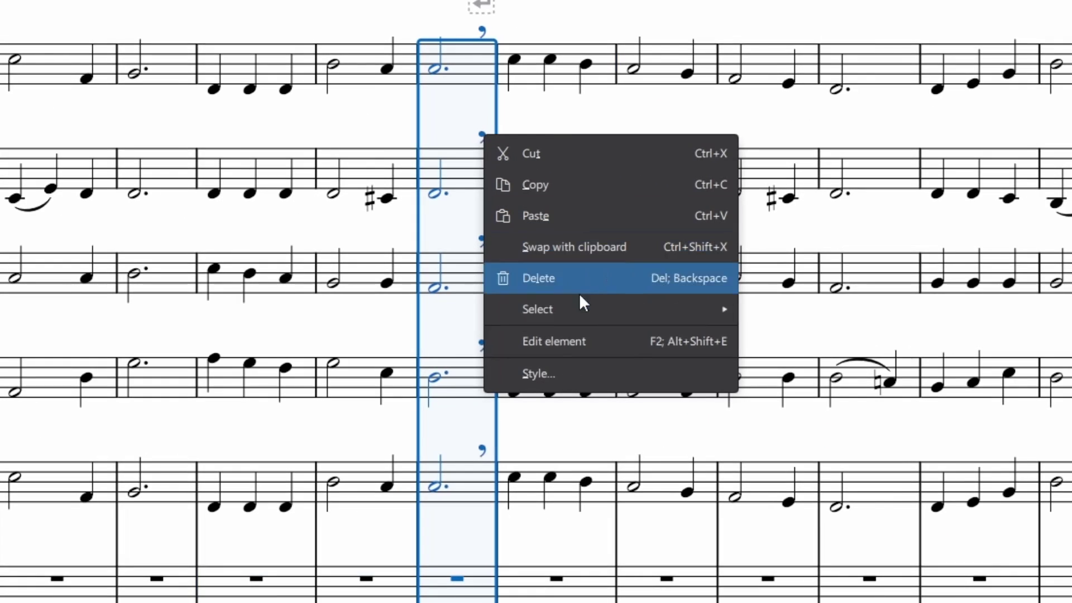
pyautogui.moveTo(578, 311)
pyautogui.click(812, 311)
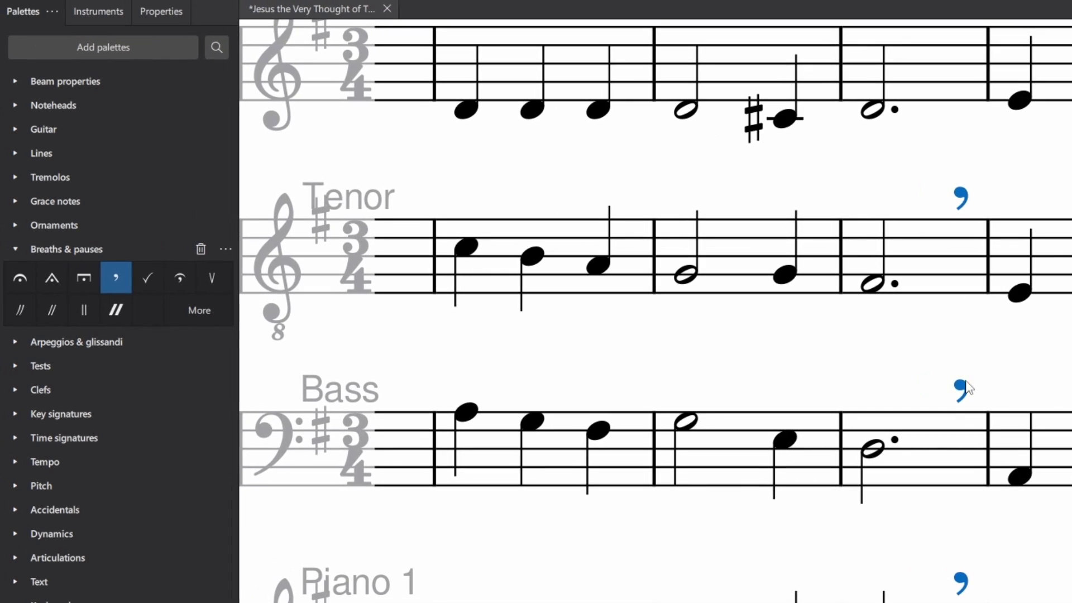
pyautogui.scroll(-5, 931, 572)
pyautogui.scroll(8, 935, 575)
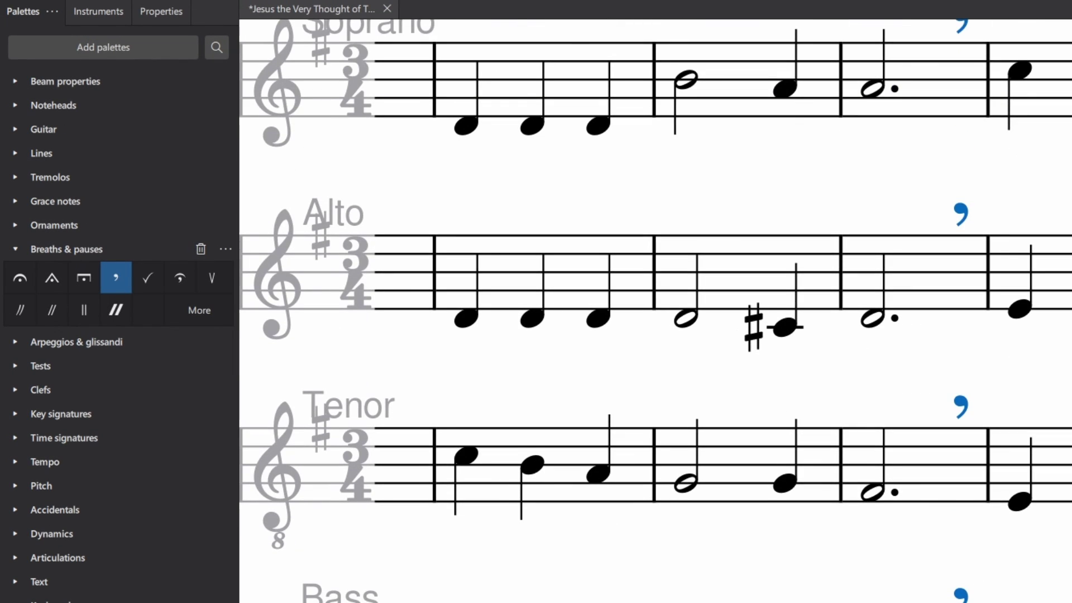
# - Set the playback pause time of the selected breath marks to 0.3 s and clear the selection
pyautogui.click(163, 17)
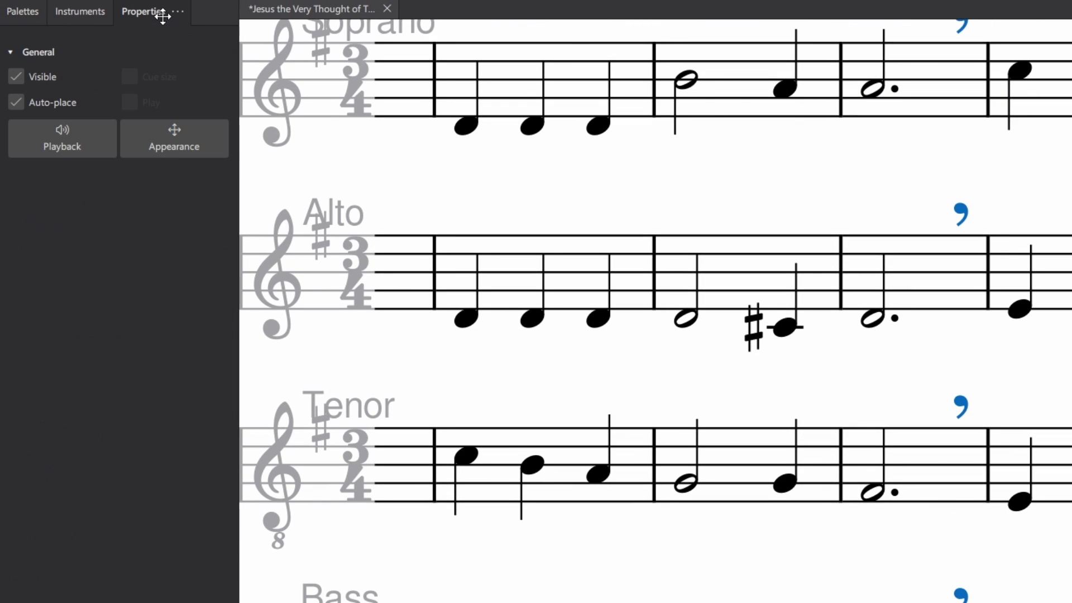
pyautogui.click(69, 128)
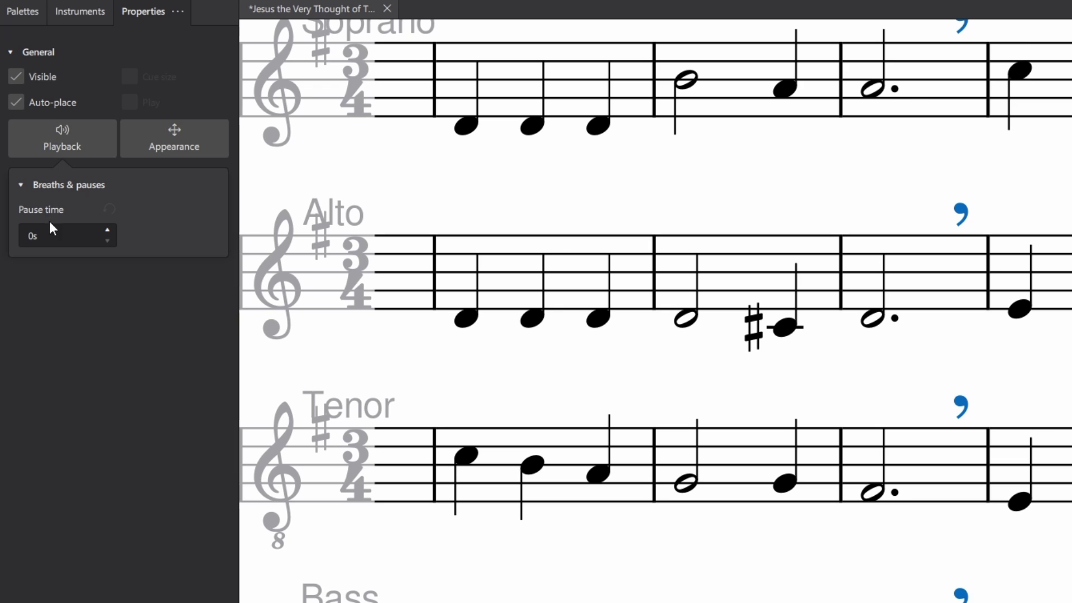
pyautogui.click(41, 239)
pyautogui.click(107, 231)
pyautogui.click(104, 231)
pyautogui.click(104, 232)
pyautogui.click(105, 242)
pyautogui.click(105, 241)
pyautogui.click(105, 241)
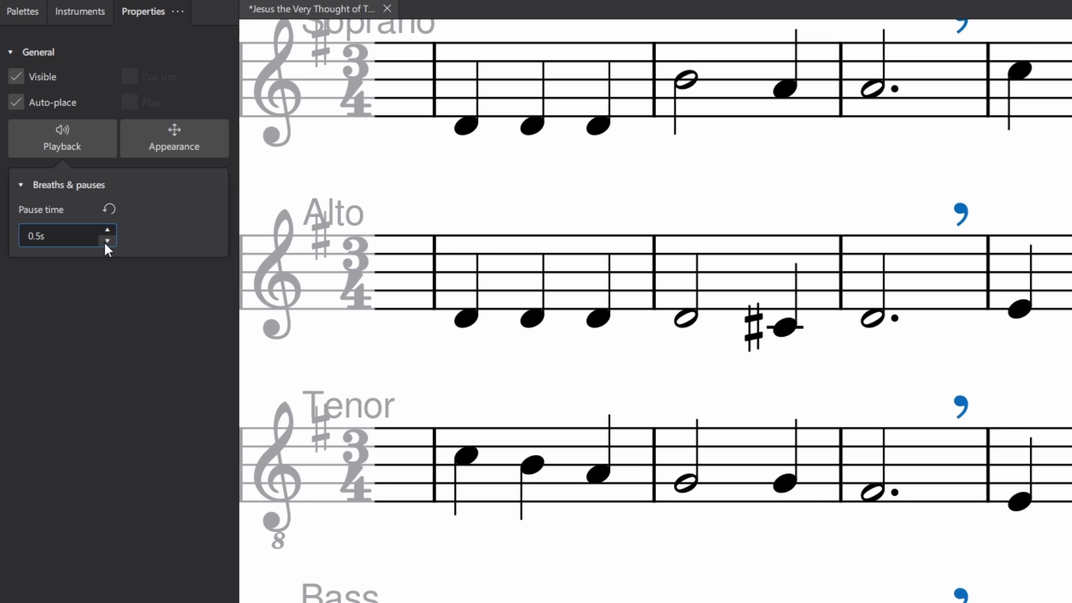
pyautogui.click(83, 241)
pyautogui.press('Left')
pyautogui.press('BackSpace')
pyautogui.press('BackSpace')
pyautogui.write('.3')
pyautogui.click(810, 189)
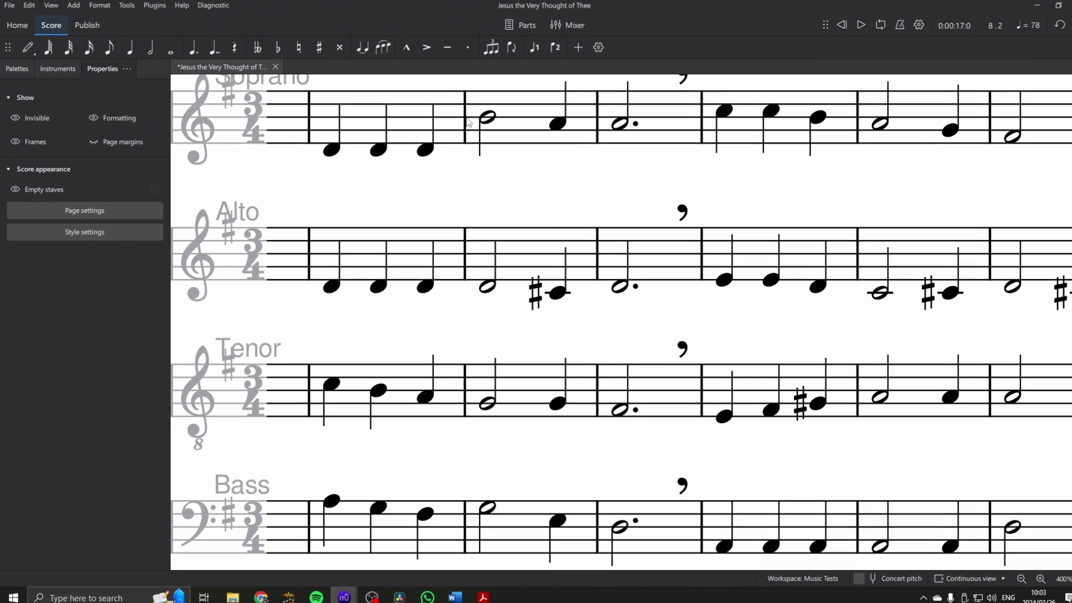
# - Play back the score from the start of bar 6 to hear the adjusted breath pause
pyautogui.click(653, 84)
pyautogui.press('space')
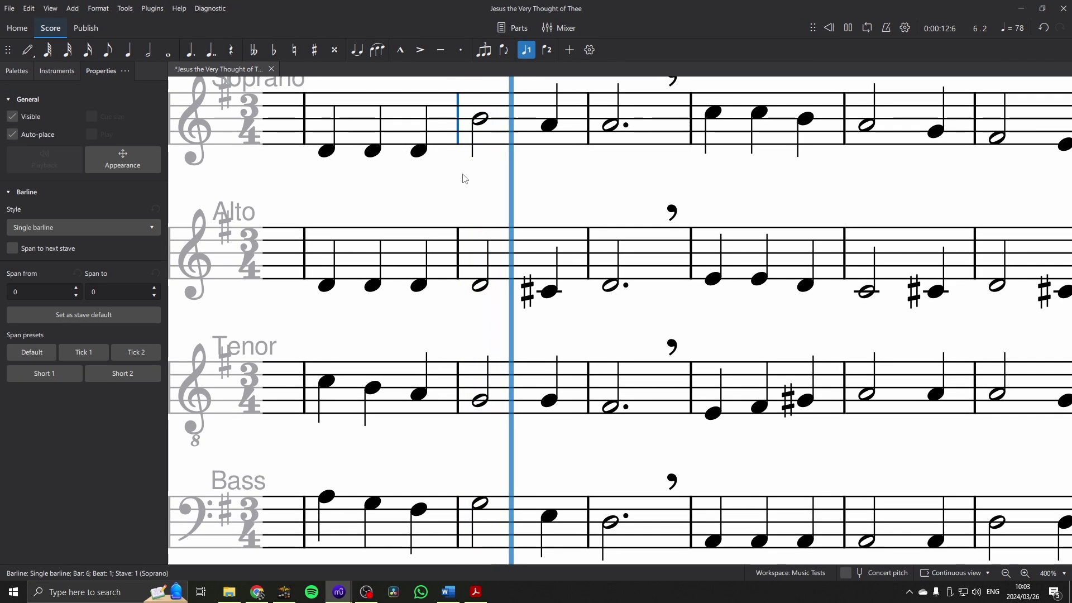
pyautogui.scroll(1, 691, 216)
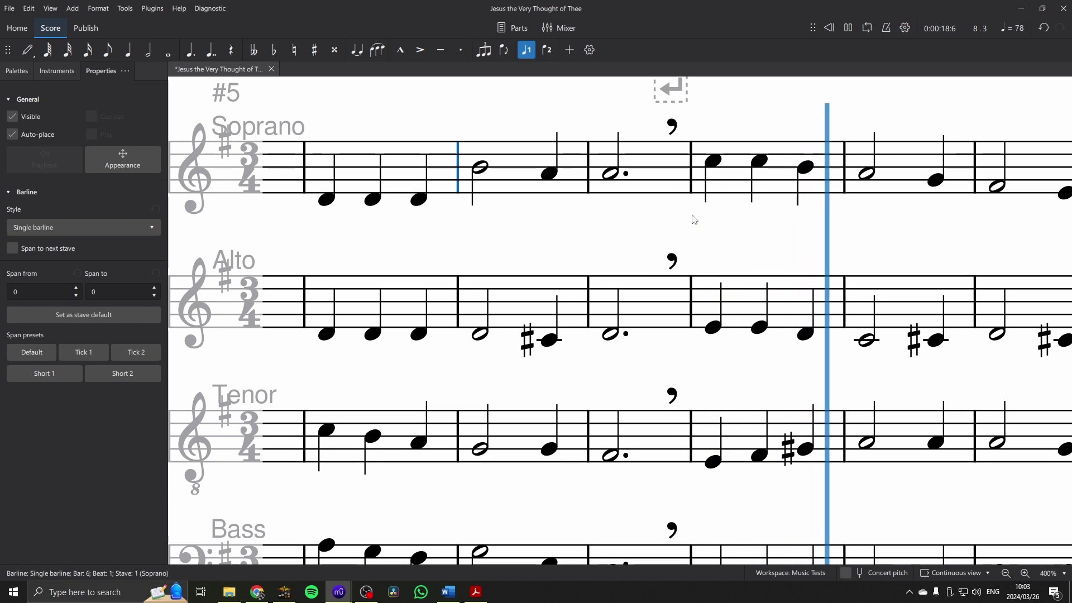
pyautogui.press('space')
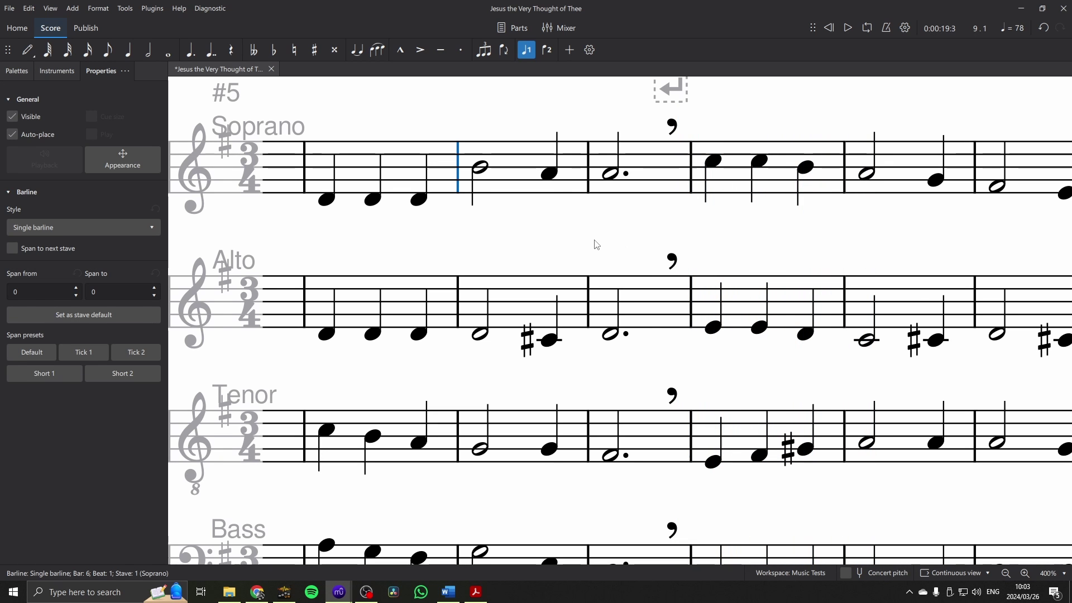
pyautogui.hotkey('ctrl', '-')
pyautogui.hotkey('ctrl', '-')
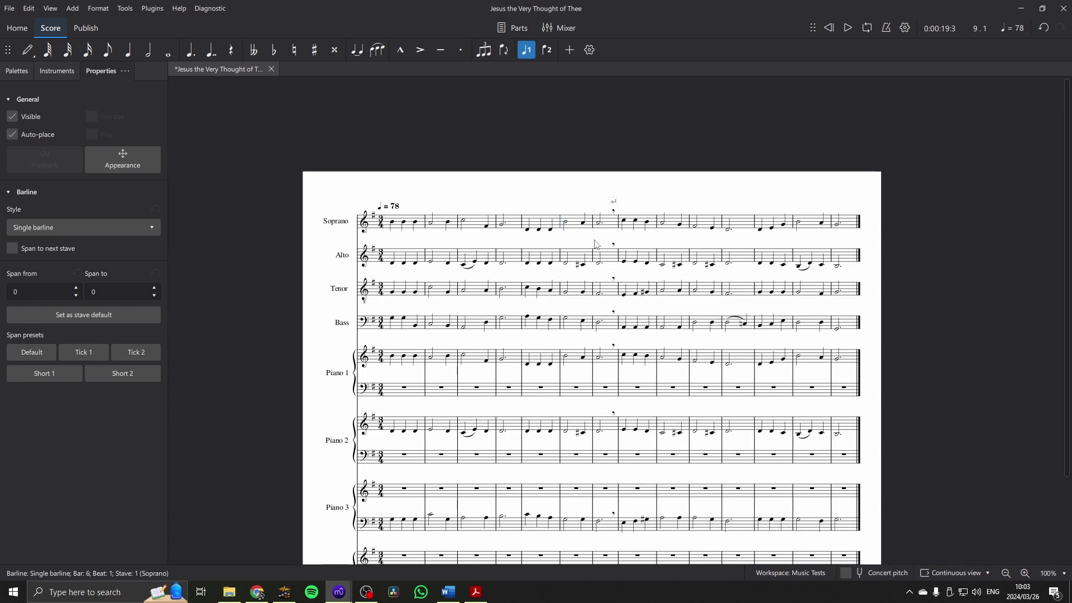
pyautogui.click(398, 226)
pyautogui.scroll(-5, 614, 290)
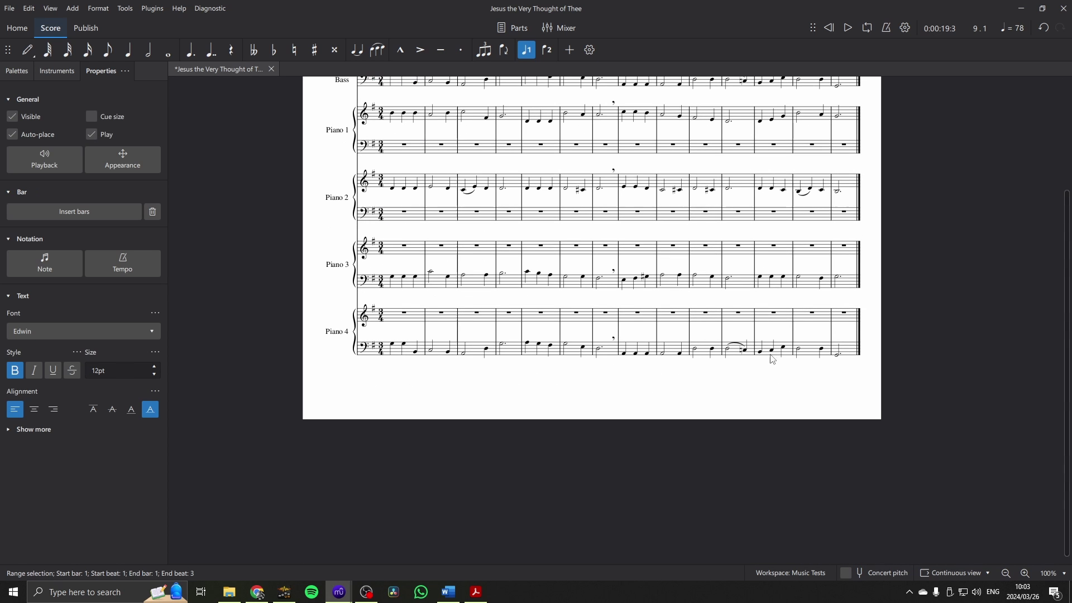
pyautogui.keyDown('shift'); pyautogui.click(837, 356); pyautogui.keyUp('shift')
pyautogui.scroll(3, 730, 399)
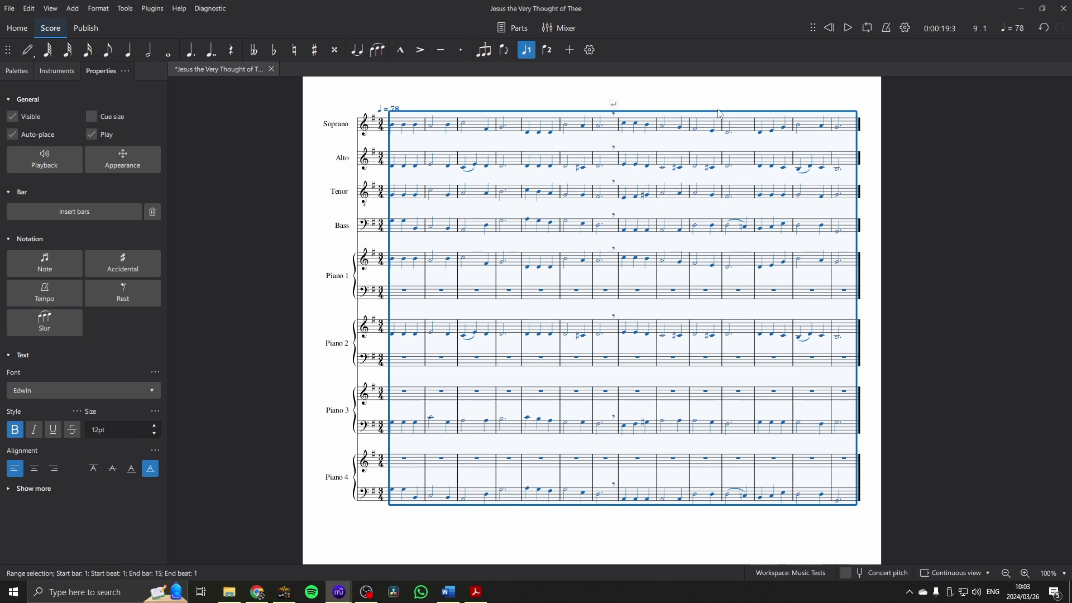
# - Append empty bars after the hymn's final bar, extending the score to bar 43
pyautogui.hotkey('ctrl', 'b')
pyautogui.hotkey('ctrl', 'b')
pyautogui.hotkey('ctrl', 'b')
pyautogui.hotkey('ctrl', 'b')
pyautogui.hotkey('ctrl', 'b')
pyautogui.hotkey('ctrl', 'b')
pyautogui.hotkey('ctrl', 'b')
pyautogui.hotkey('ctrl', 'b')
pyautogui.hotkey('ctrl', 'b')
pyautogui.hotkey('ctrl', 'b')
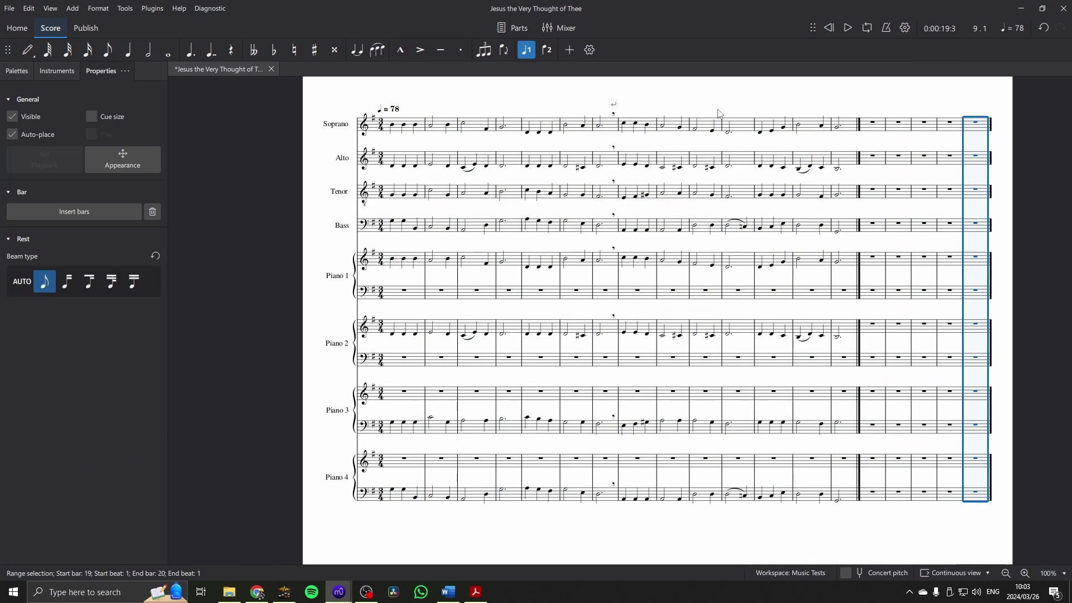
pyautogui.hotkey('ctrl', 'b')
pyautogui.hotkey('ctrl', 'b')
pyautogui.hotkey('ctrl', 'b')
pyautogui.hotkey('ctrl', 'b')
pyautogui.hotkey('ctrl', 'b')
pyautogui.hotkey('ctrl', 'b')
pyautogui.hotkey('ctrl', 'b')
pyautogui.hotkey('ctrl', 'b')
pyautogui.hotkey('ctrl', 'b')
pyautogui.hotkey('ctrl', 'b')
pyautogui.hotkey('ctrl', 'b')
pyautogui.hotkey('ctrl', 'b')
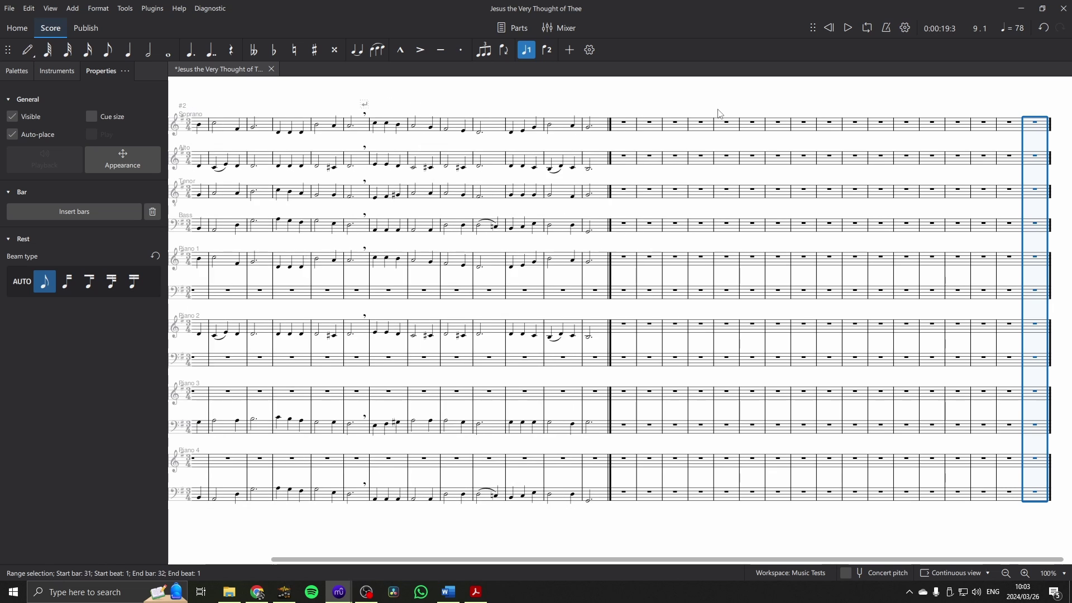
pyautogui.hotkey('ctrl', 'b')
pyautogui.hotkey('ctrl', 'b')
pyautogui.hotkey('ctrl', 'b')
pyautogui.hotkey('ctrl', 'b')
pyautogui.hotkey('ctrl', 'b')
pyautogui.hotkey('ctrl', 'b')
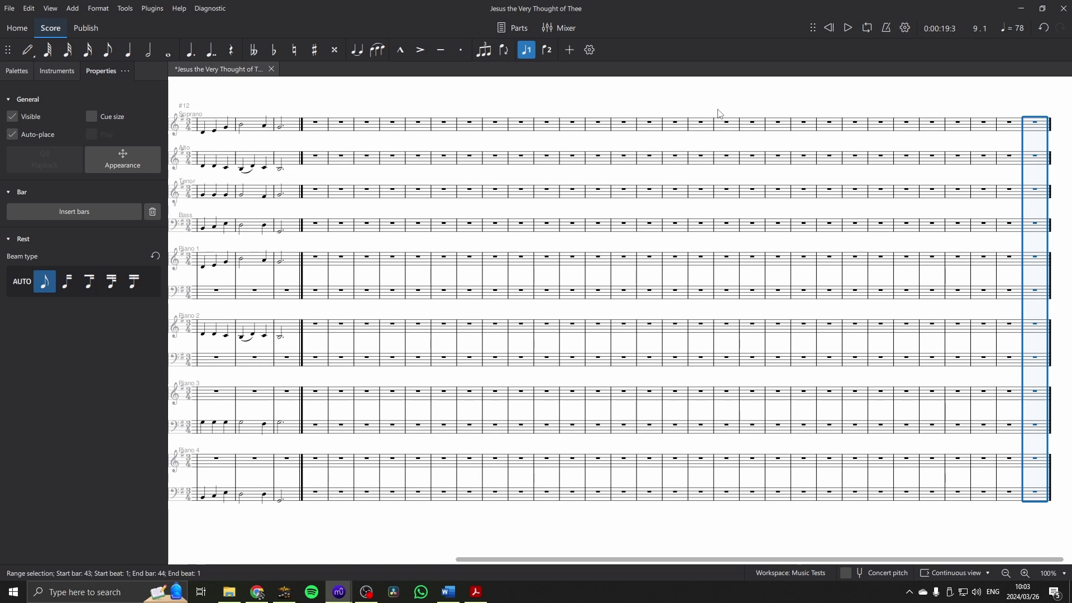
# - Duplicate bars 1 to 14 of all staves directly after the hymn, starting at bar 15, and clear the selection
pyautogui.hotkey('ctrl', 'Home')
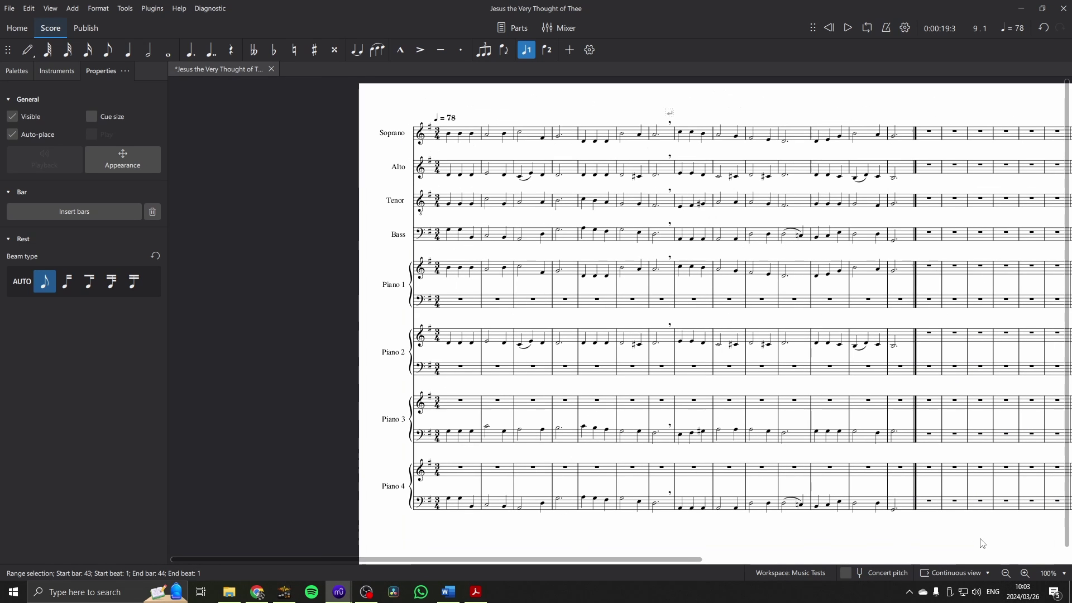
pyautogui.keyDown('shift'); pyautogui.click(905, 507); pyautogui.keyUp('shift')
pyautogui.press('r')
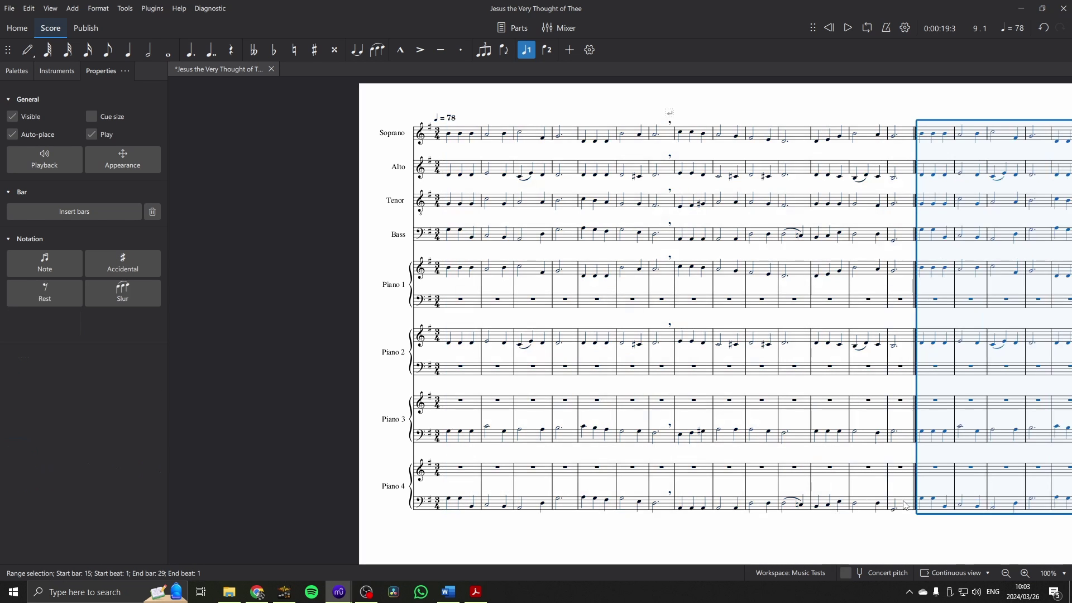
pyautogui.moveTo(960, 103); pyautogui.dragTo(500, 106)
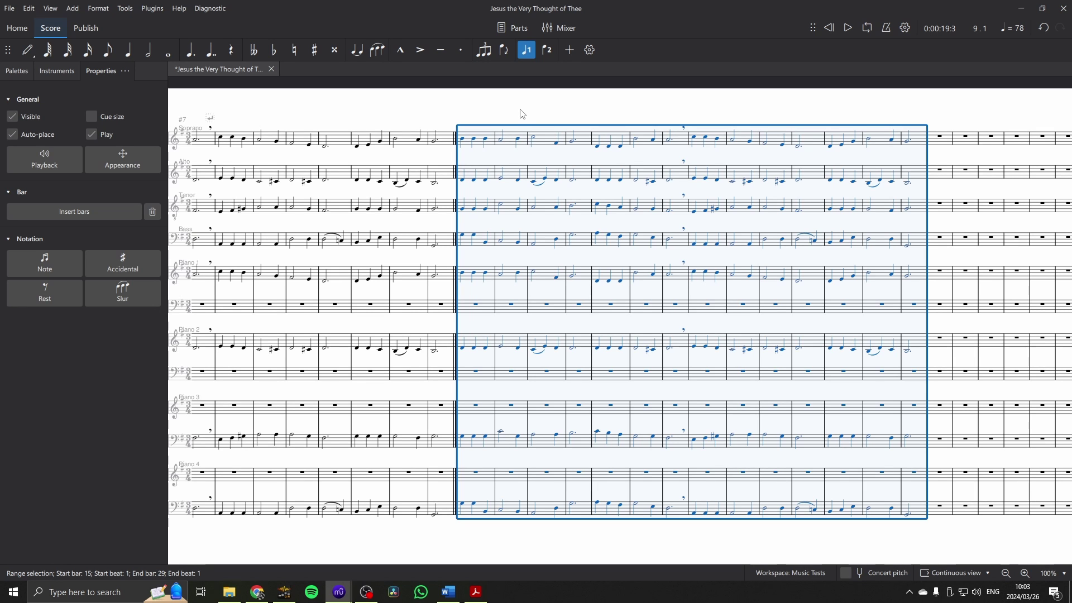
pyautogui.press('Escape')
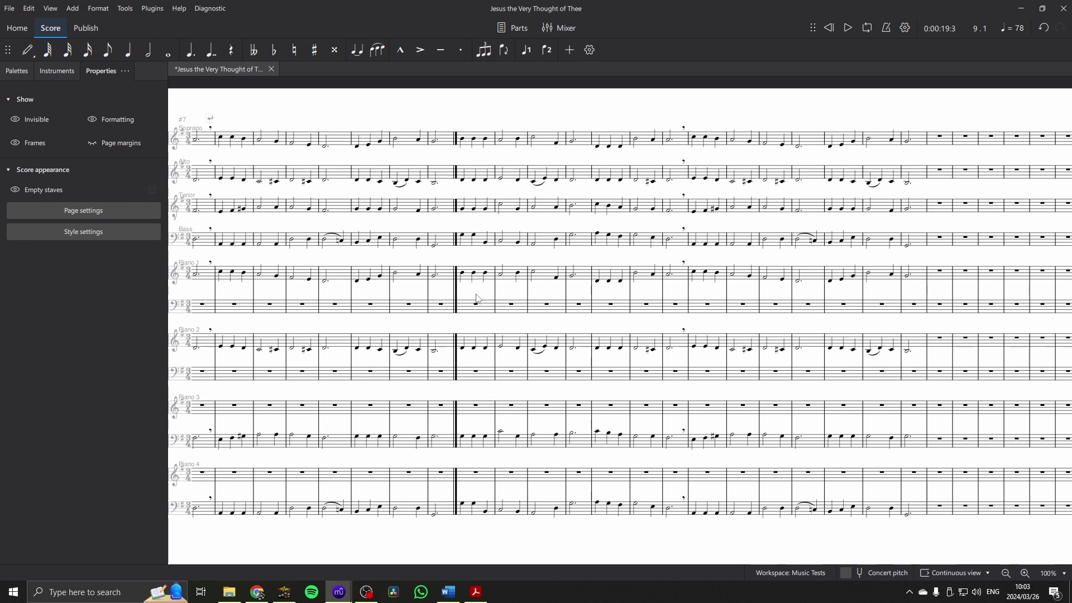
# - Add a crescendo hairpin across bars 15 and 16 in every vocal and piano staff
pyautogui.hscroll(-3, 531, 151)
pyautogui.scroll(1, 531, 151)
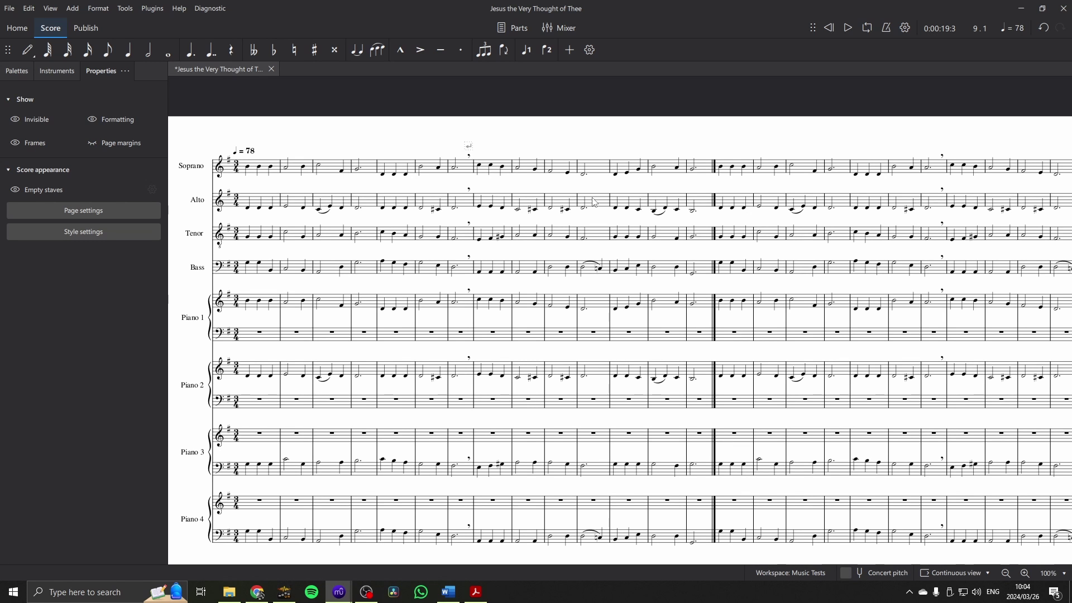
pyautogui.hscroll(5, 714, 235)
pyautogui.scroll(-1, 715, 236)
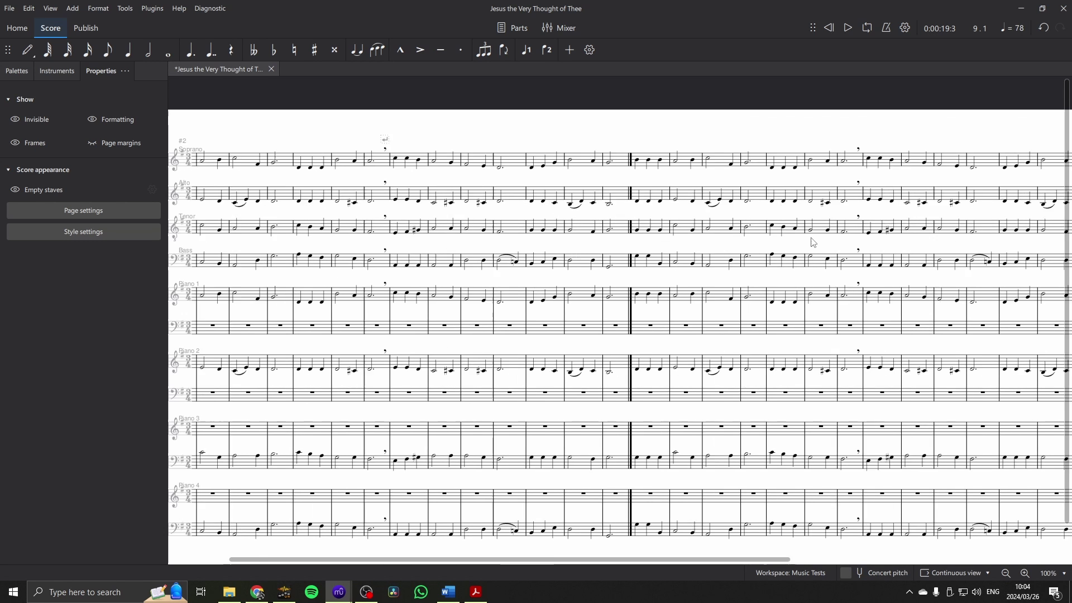
pyautogui.scroll(1, 713, 235)
pyautogui.hscroll(1, 714, 235)
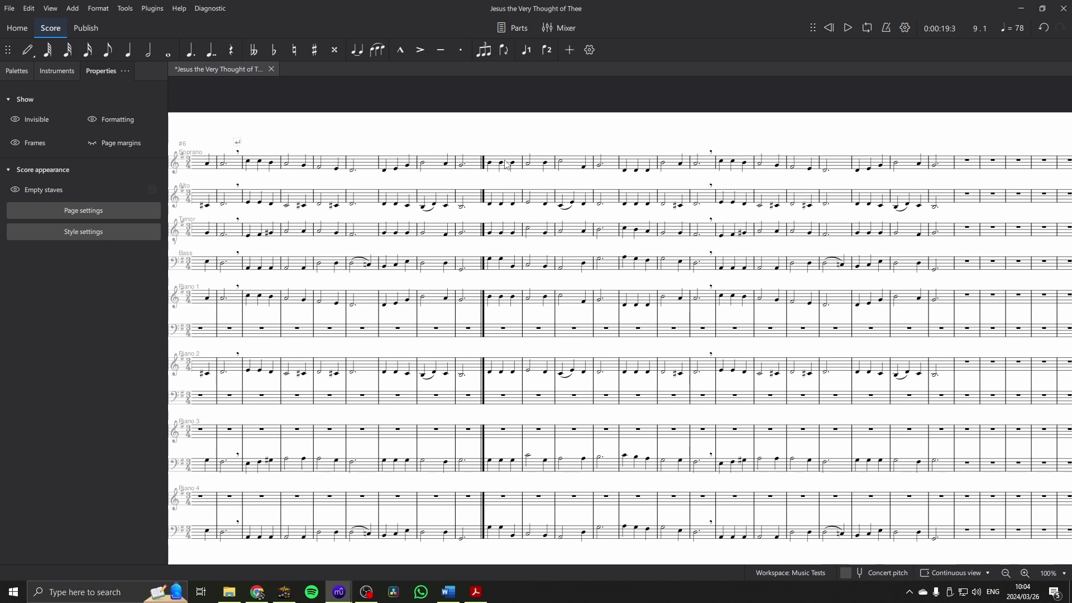
pyautogui.click(511, 166)
pyautogui.keyDown('shift'); pyautogui.click(541, 166); pyautogui.keyUp('shift')
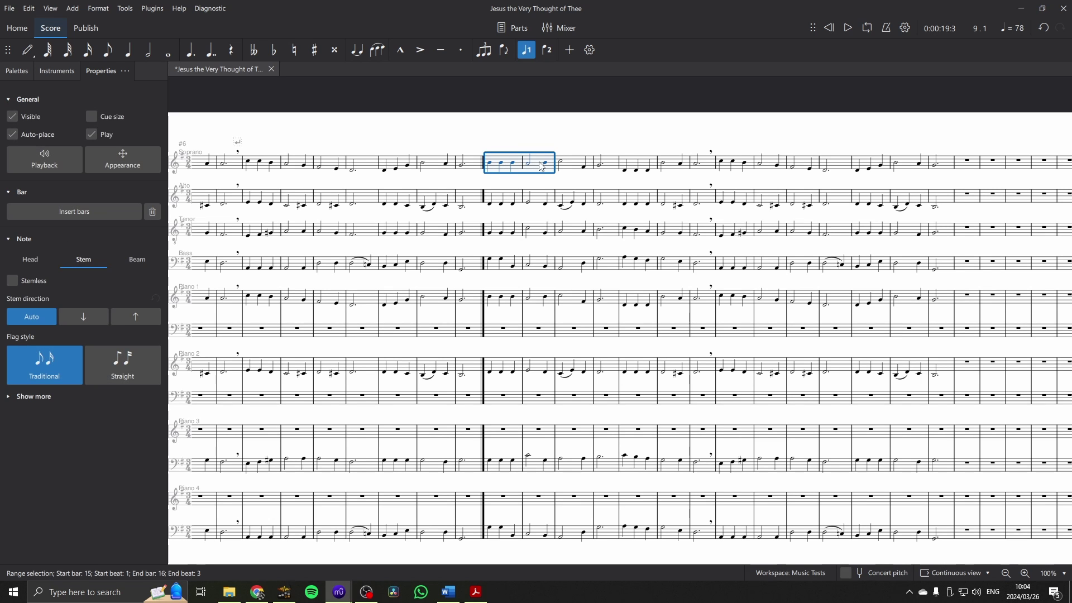
pyautogui.keyDown('shift'); pyautogui.click(537, 272); pyautogui.keyUp('shift')
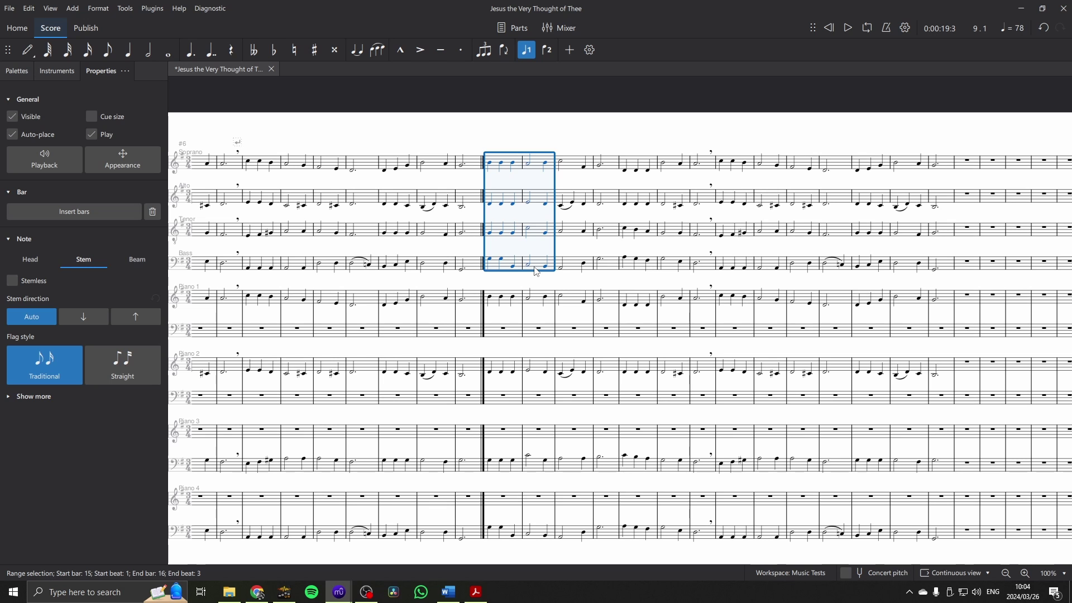
pyautogui.keyDown('shift'); pyautogui.click(532, 537); pyautogui.keyUp('shift')
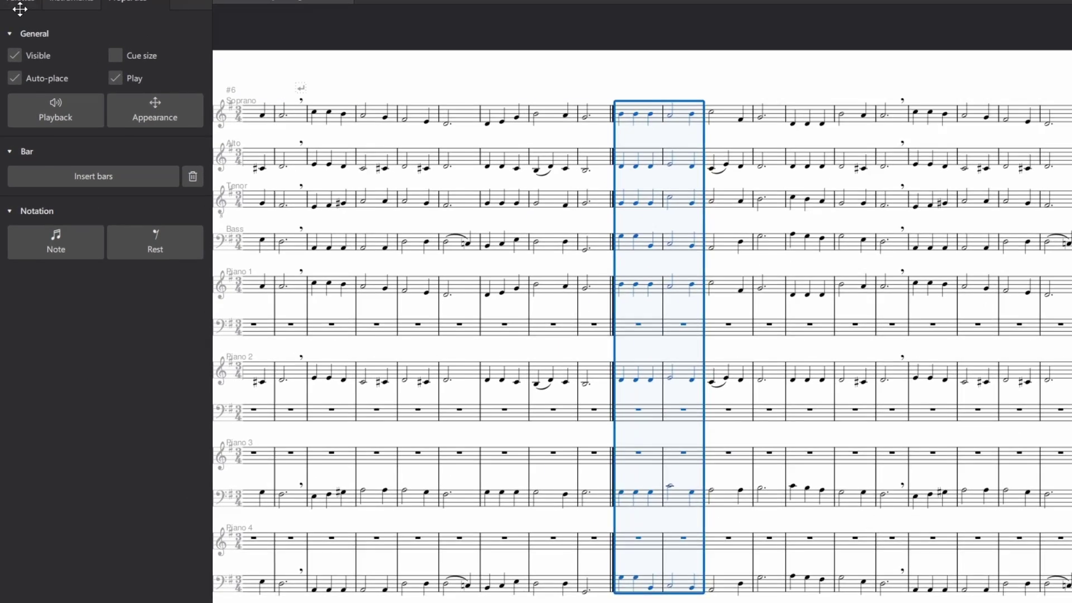
pyautogui.click(20, 6)
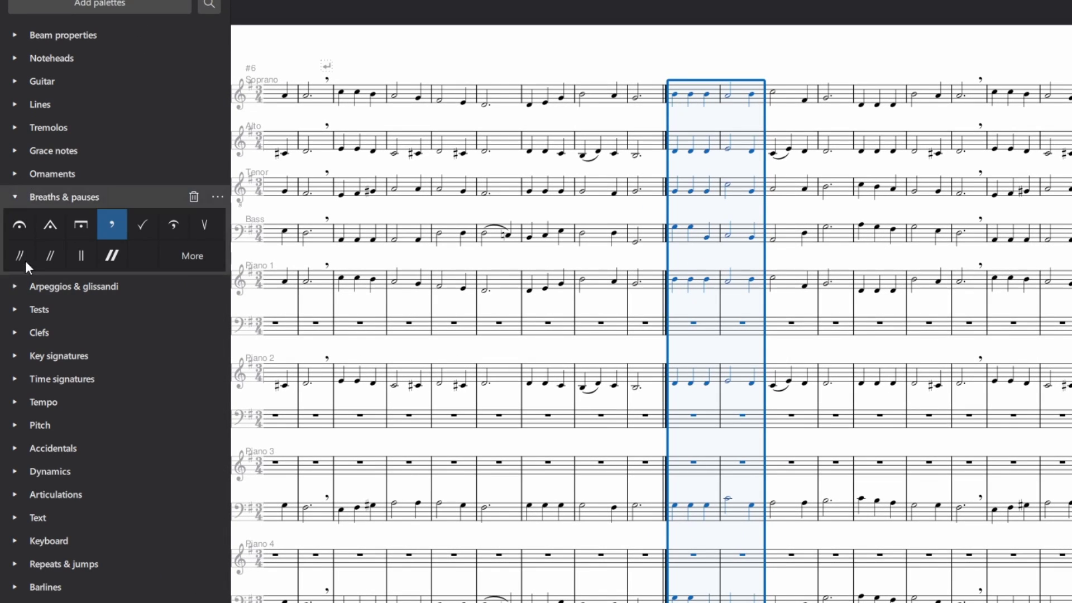
pyautogui.click(15, 470)
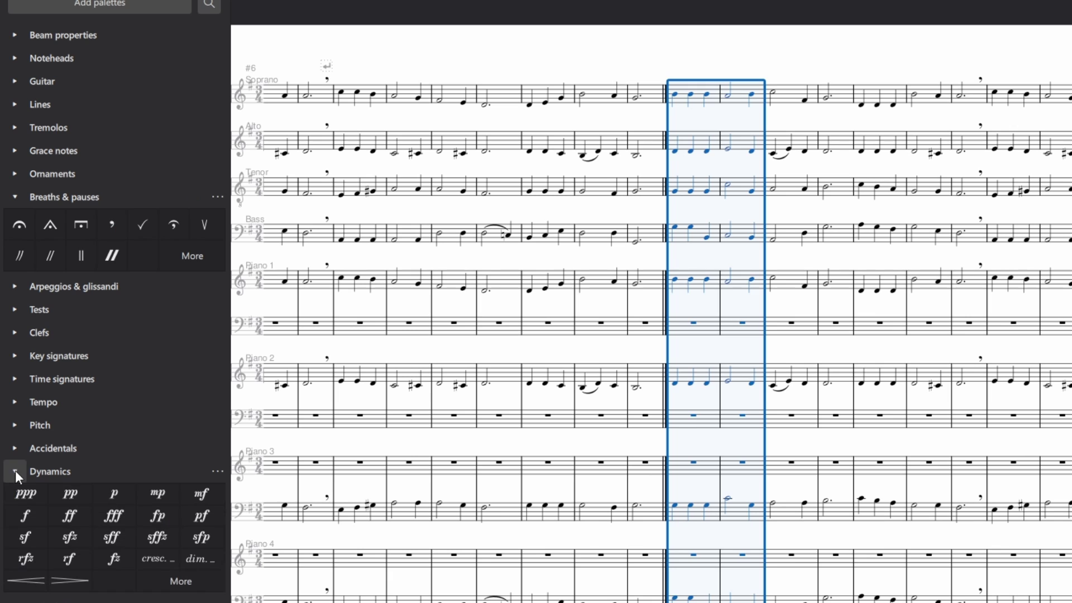
pyautogui.click(24, 578)
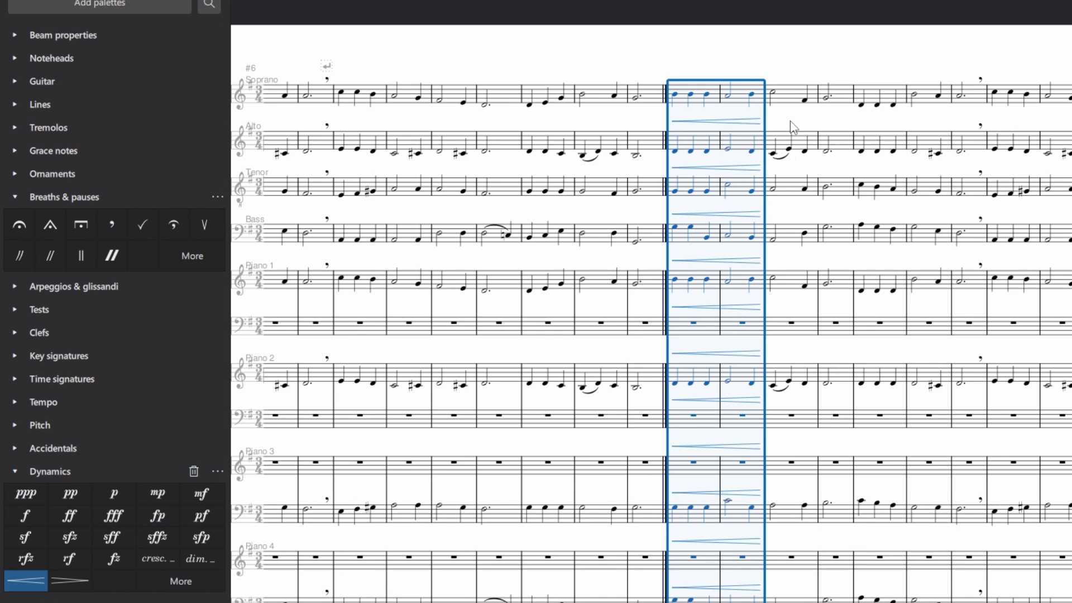
# - Add a diminuendo hairpin across bars 17 and 18 in every vocal and piano staff
pyautogui.click(791, 95)
pyautogui.keyDown('shift'); pyautogui.click(836, 598); pyautogui.keyUp('shift')
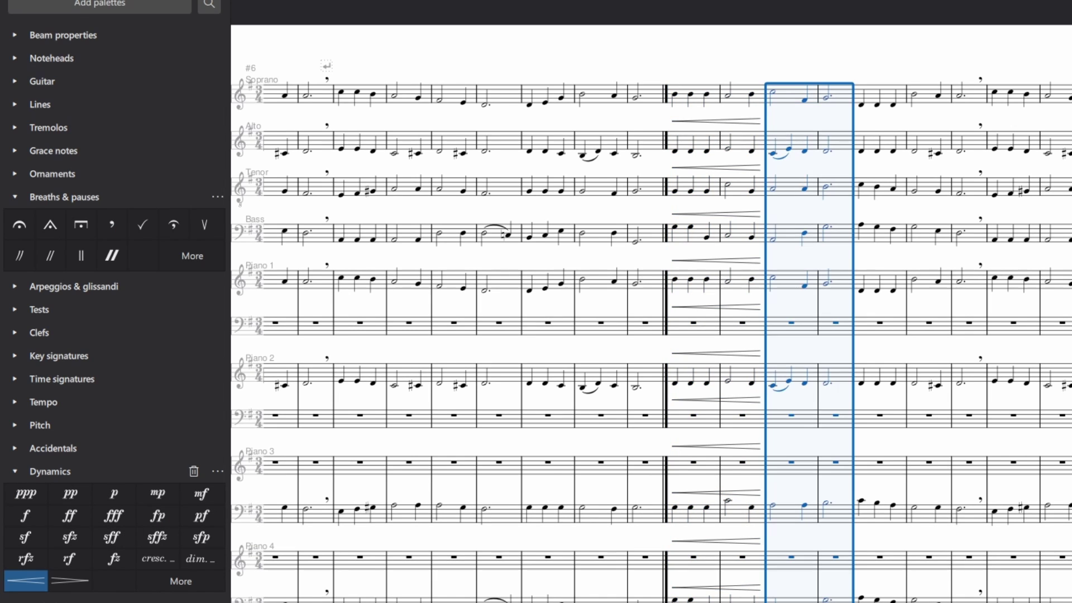
pyautogui.click(66, 581)
# - Play back the second verse from the start of bar 15 to hear the hairpin dynamics
pyautogui.click(674, 96)
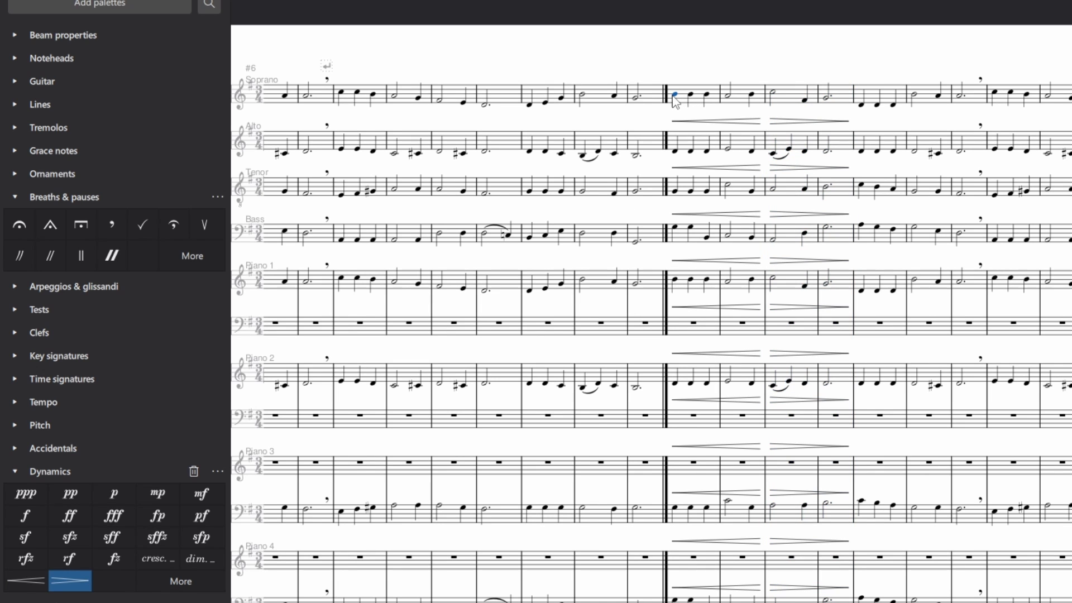
pyautogui.press('space')
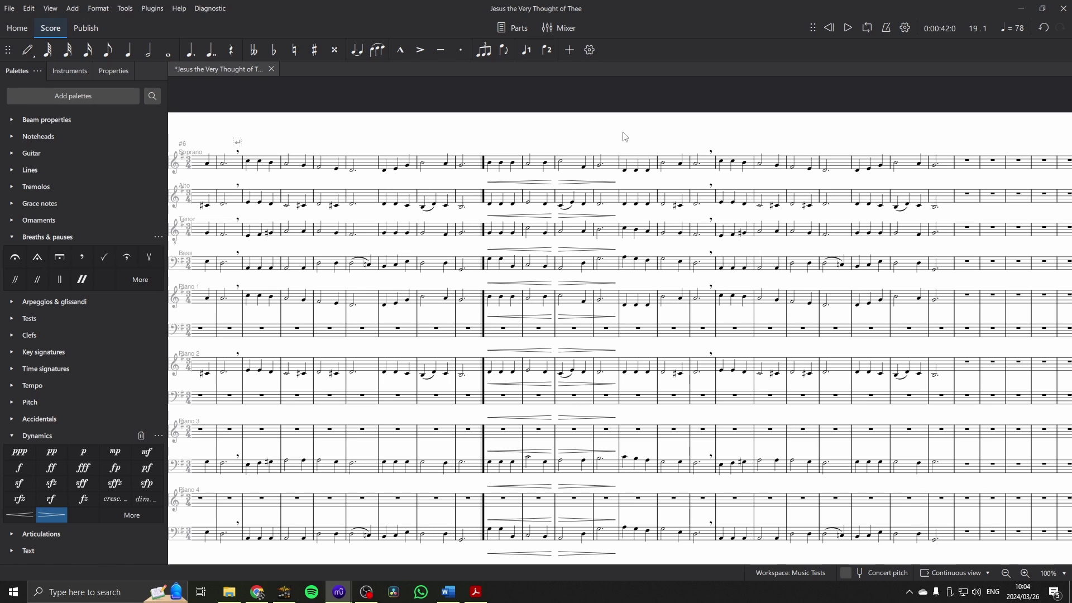
pyautogui.scroll(3, 552, 137)
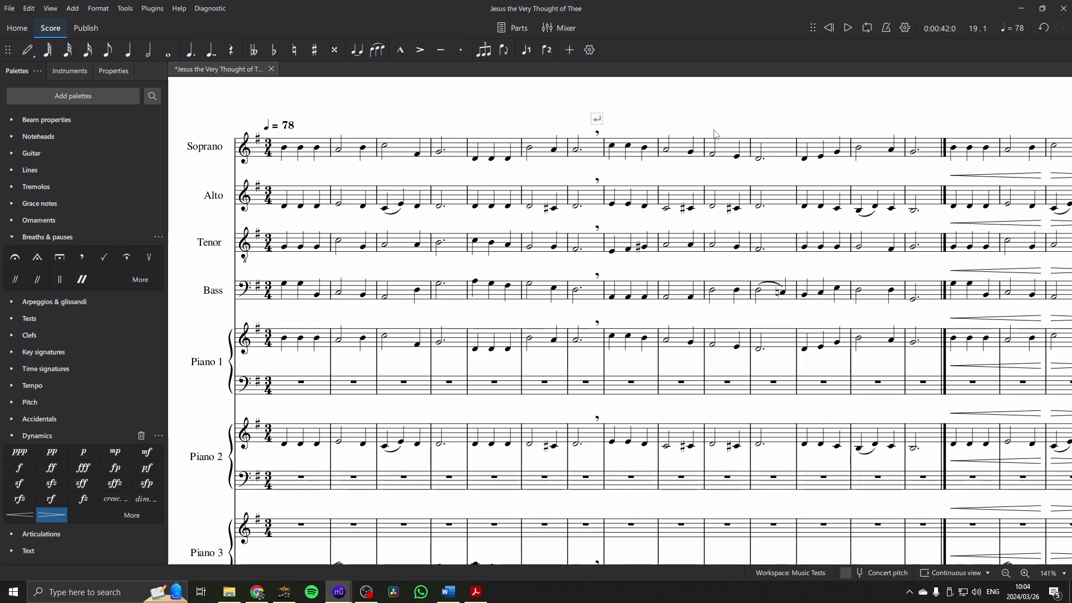